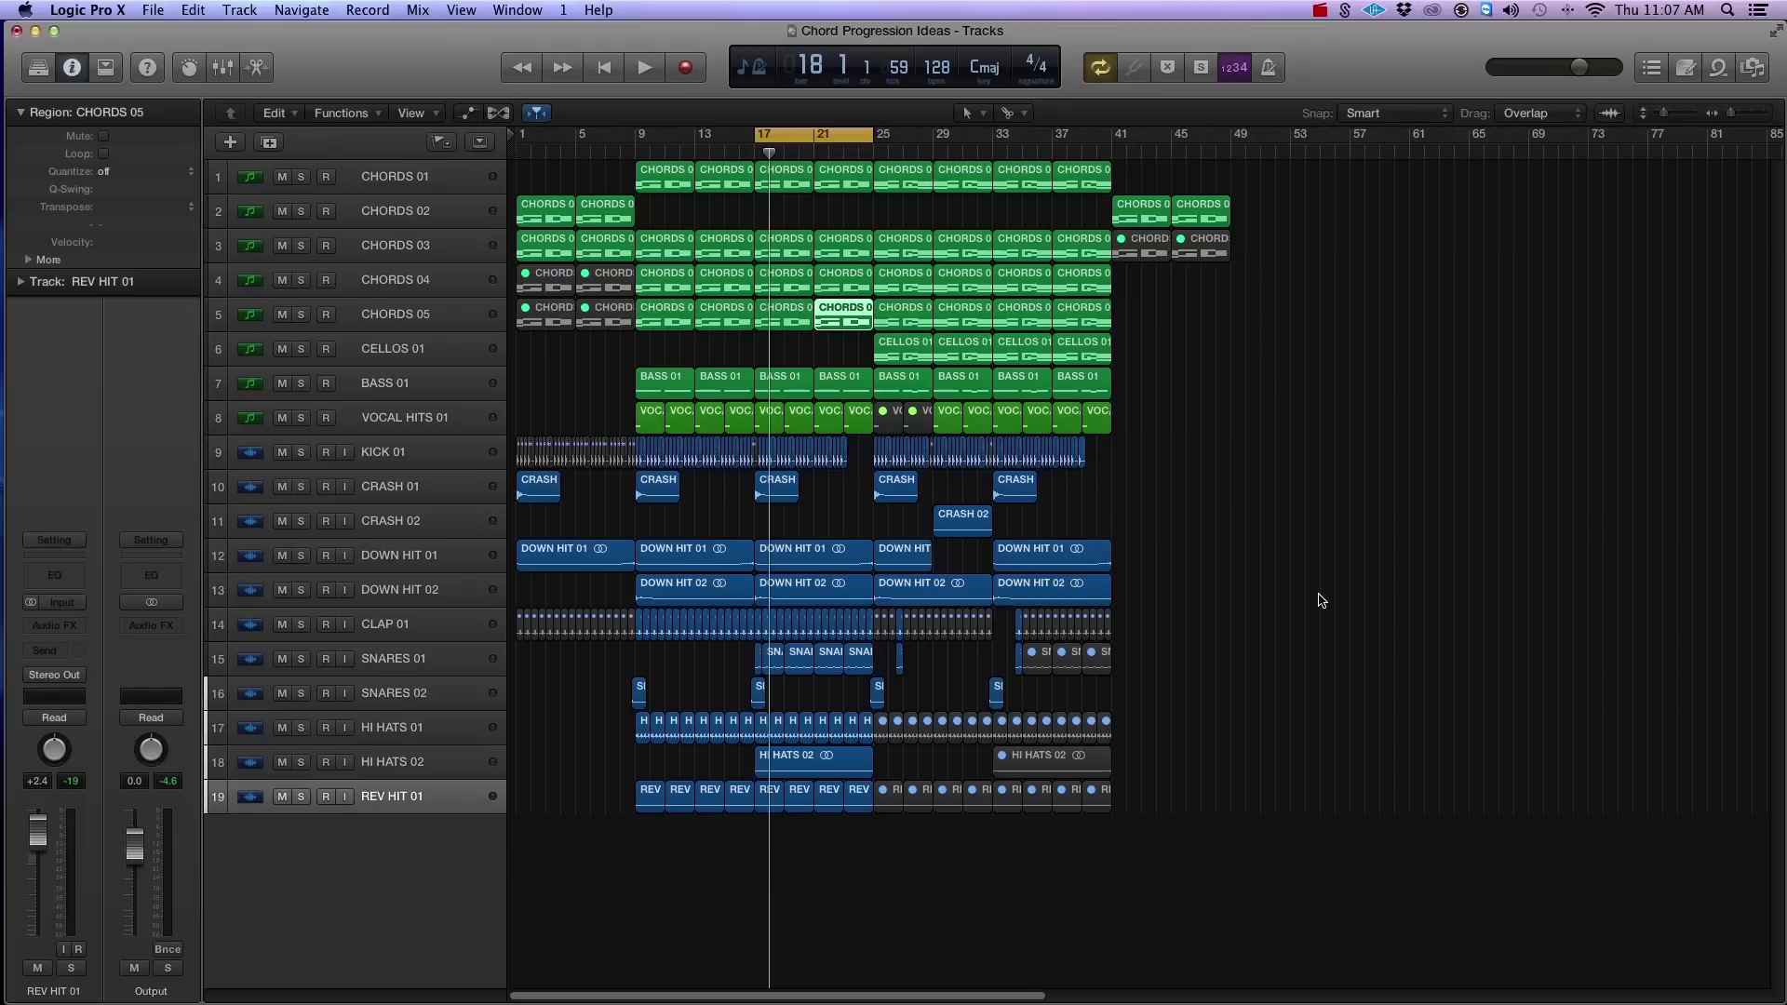
Select the CHORDS 05 track and its two regions between bars 17 and 25.
{"action": "left_click", "coordinate": [799, 324]}
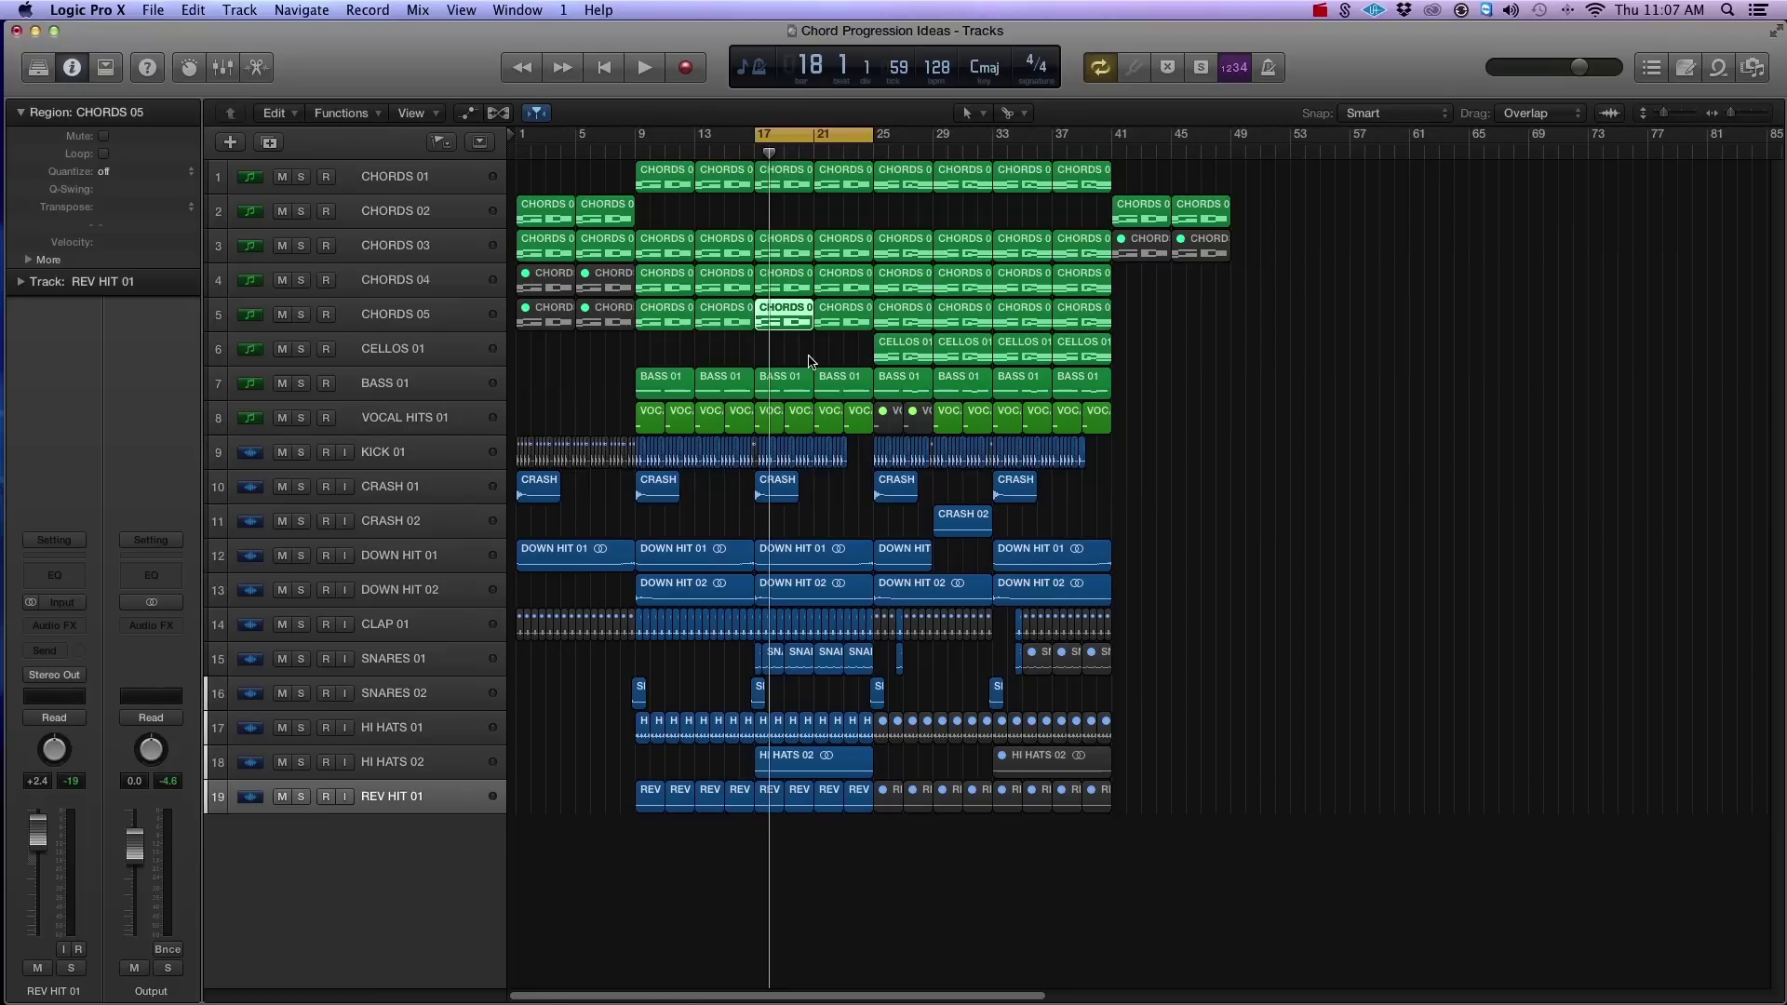
{"action": "left_click_drag", "start_coordinate": [810, 361], "coordinate": [843, 326]}
{"action": "left_click", "coordinate": [447, 313]}
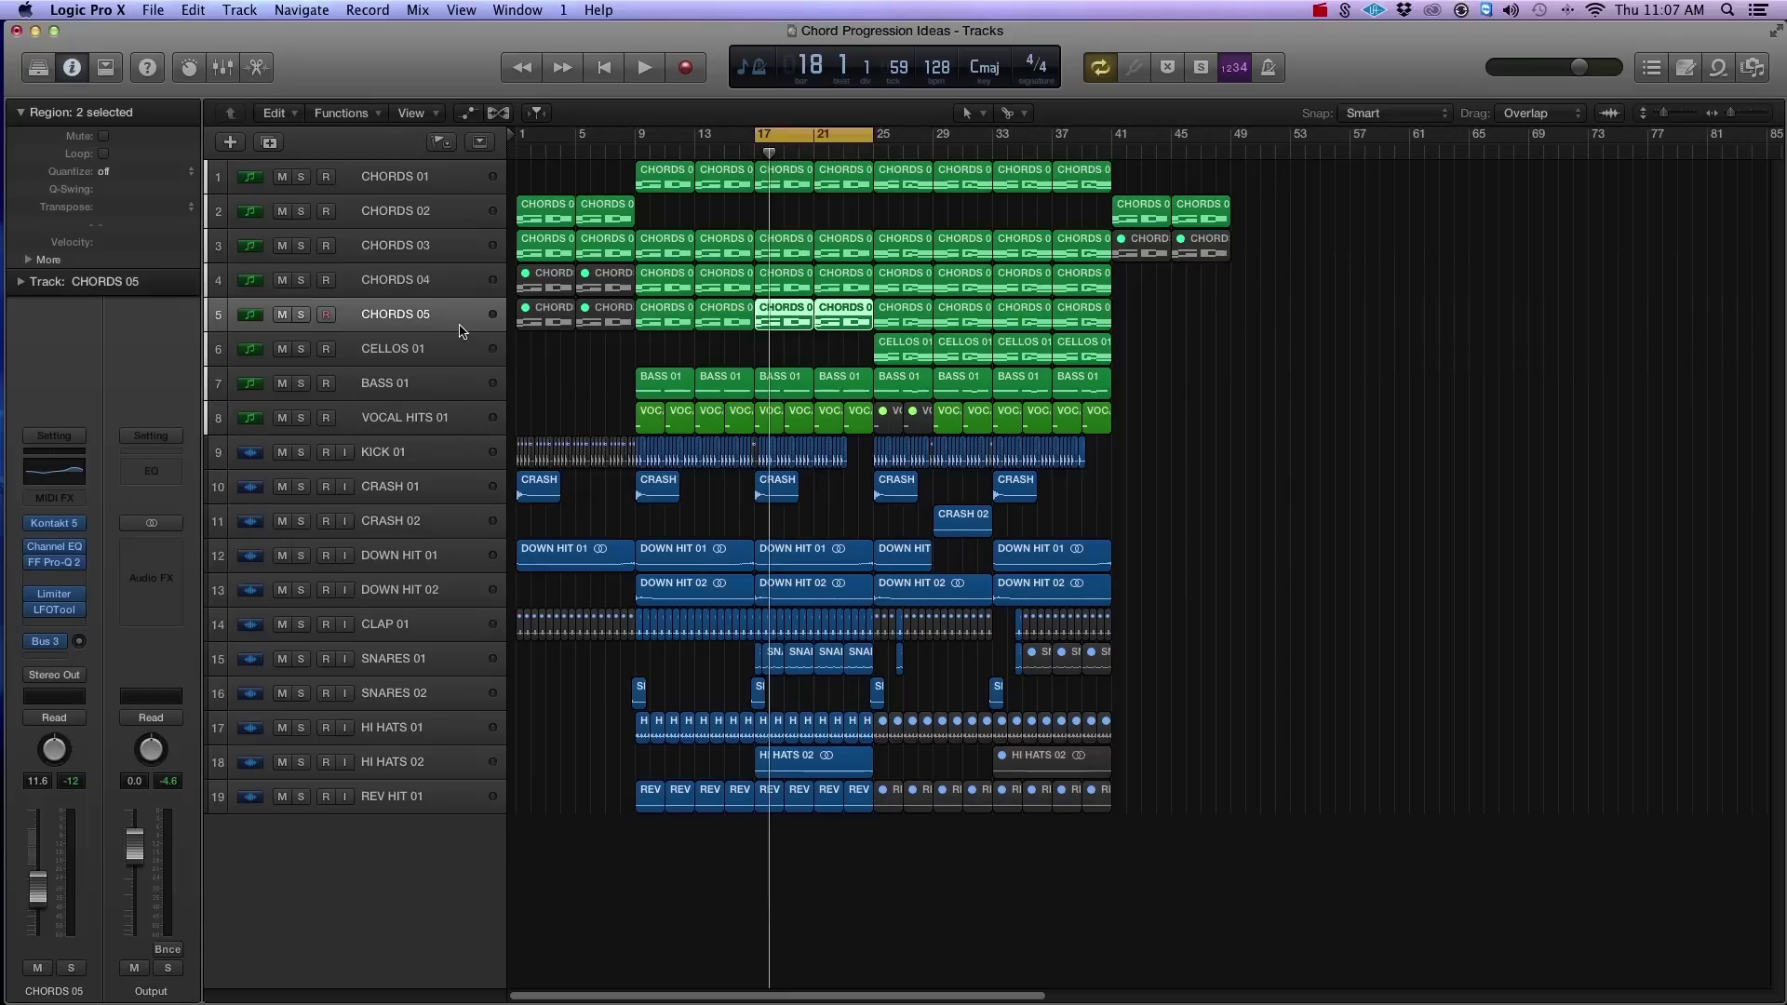
{"action": "left_click", "coordinate": [549, 372]}
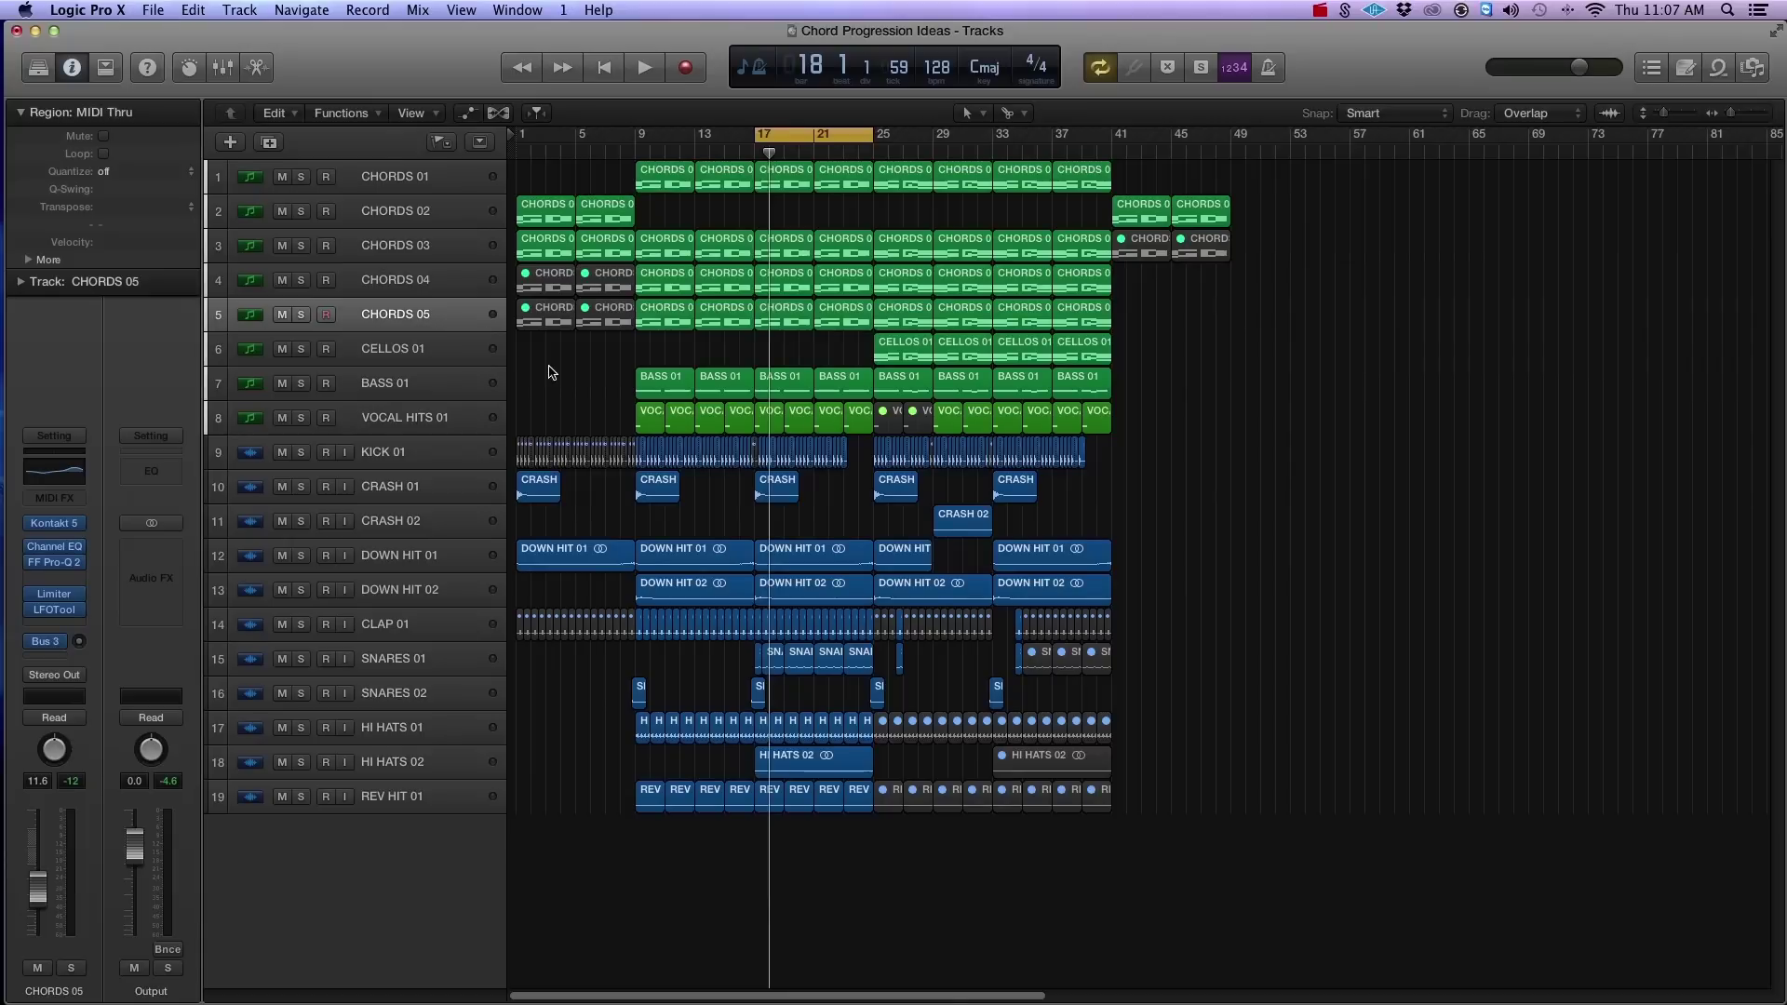
Examine the chord, bass and drum regions around the CHORDS 05 track between bars 17 and 25.
{"action": "key", "text": "super+Right"}
{"action": "key", "text": "super+Down"}
{"action": "key", "text": "super+Down"}
{"action": "key", "text": "super+Down"}
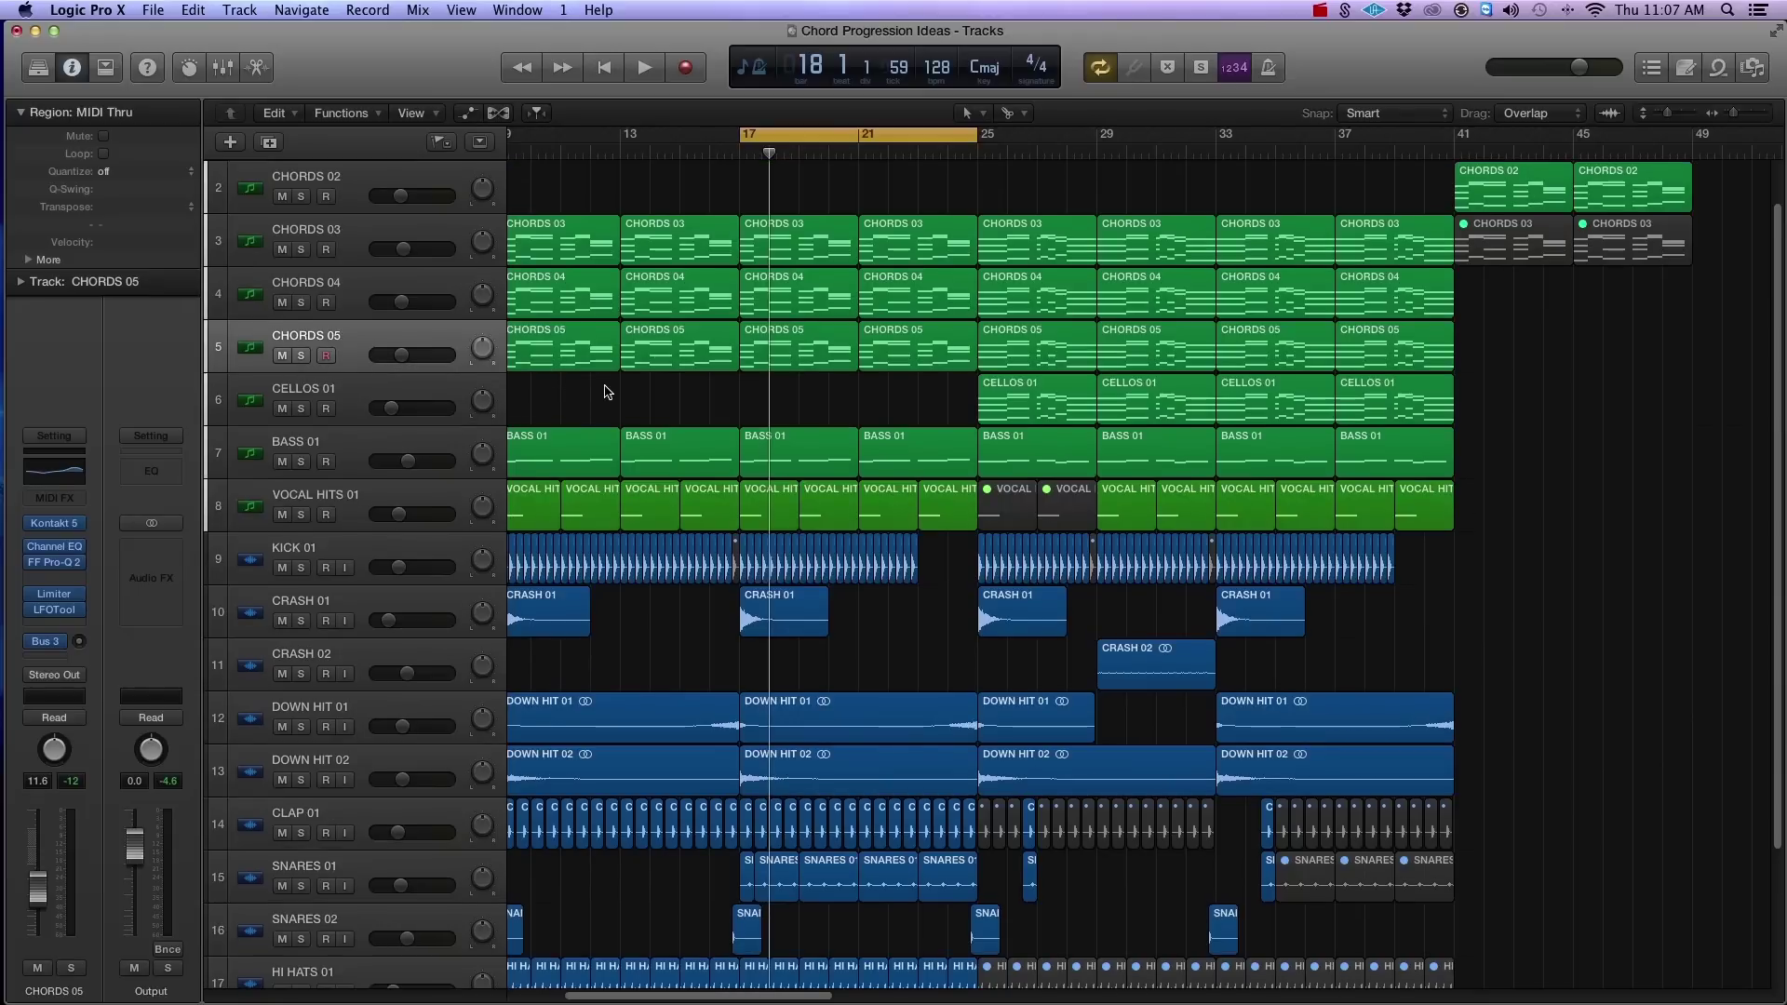
{"action": "scroll", "coordinate": [646, 418], "scroll_direction": "up", "scroll_amount": 1}
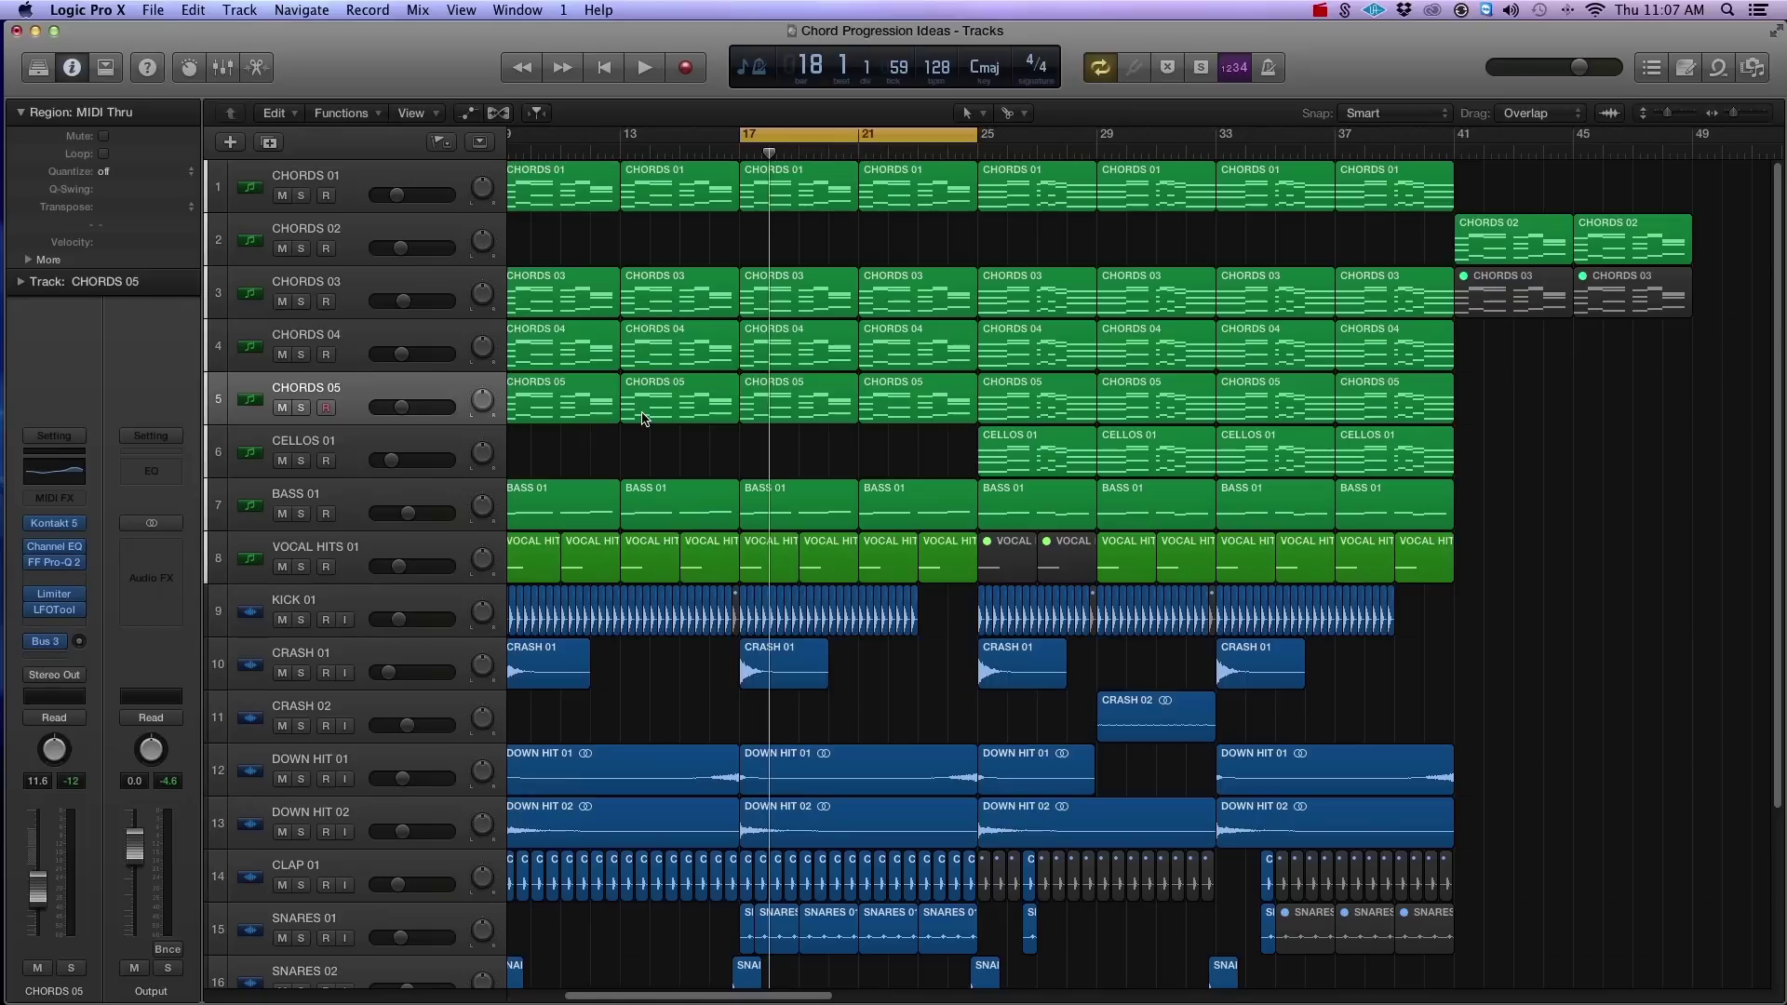
{"action": "left_click", "coordinate": [376, 396]}
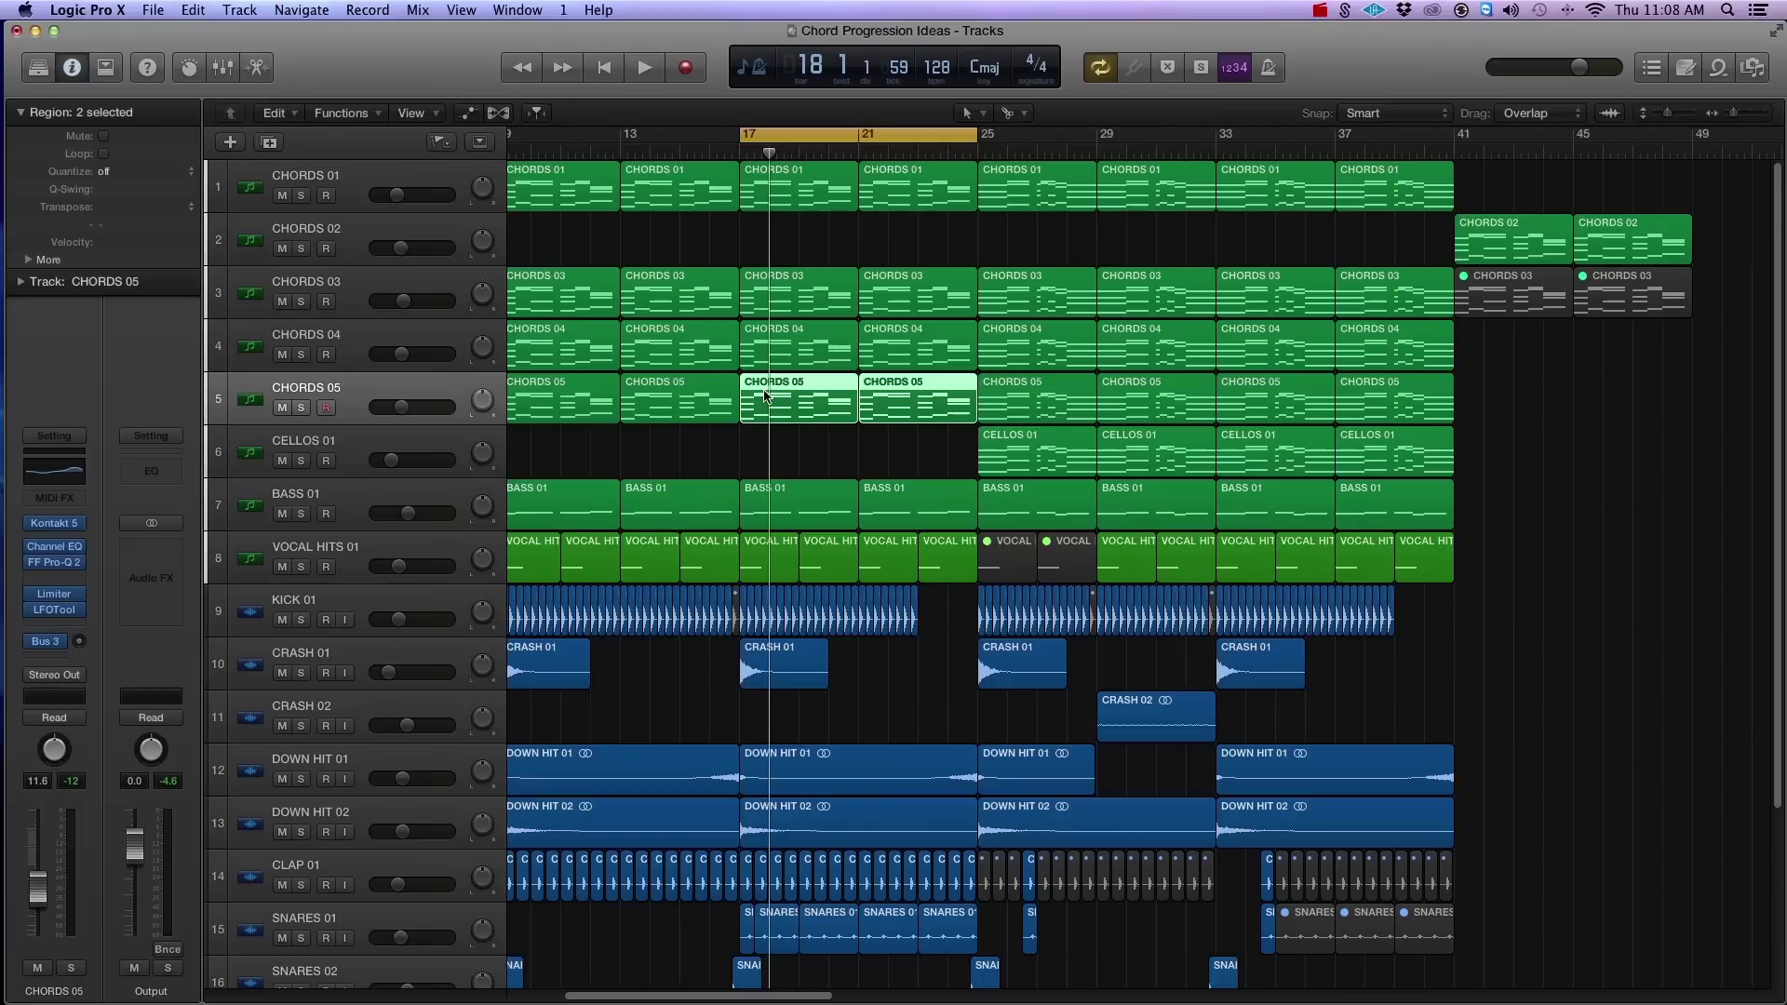
{"action": "left_click", "coordinate": [705, 462]}
{"action": "key", "text": "super+Left"}
{"action": "key", "text": "super+Left"}
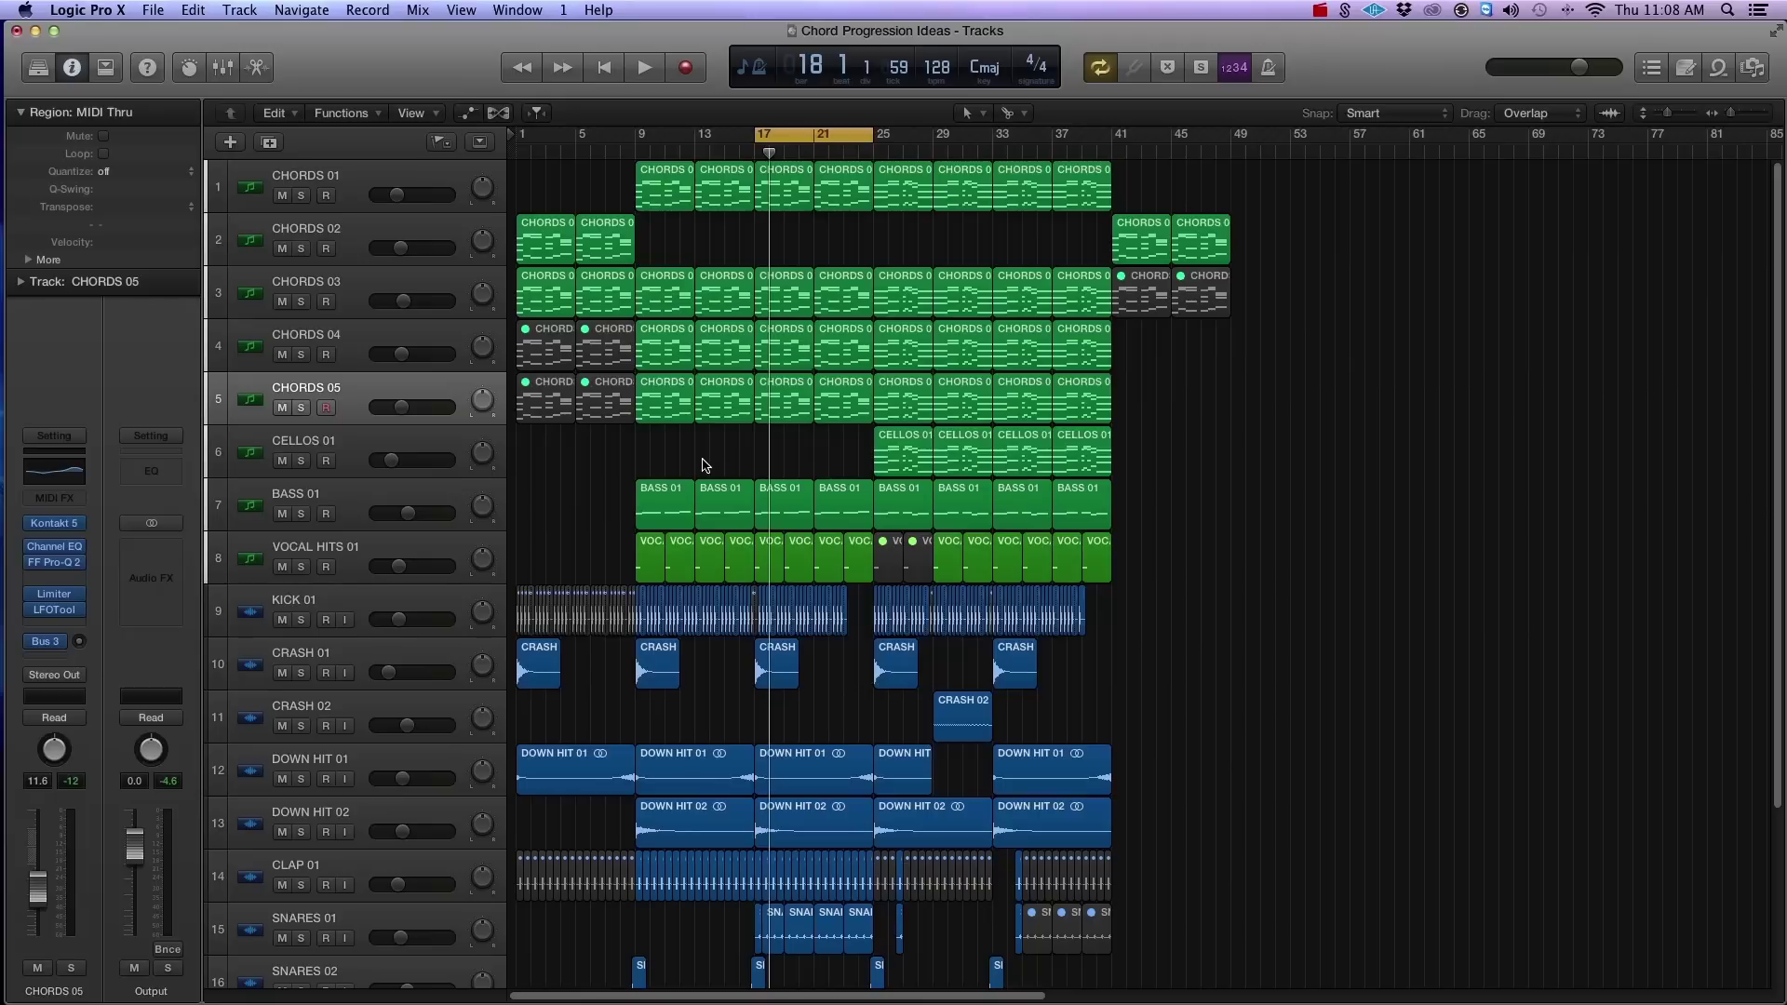
Extend the cycle range to start at bar 9 and play the full arrangement within it.
{"action": "left_click_drag", "start_coordinate": [756, 136], "coordinate": [636, 136]}
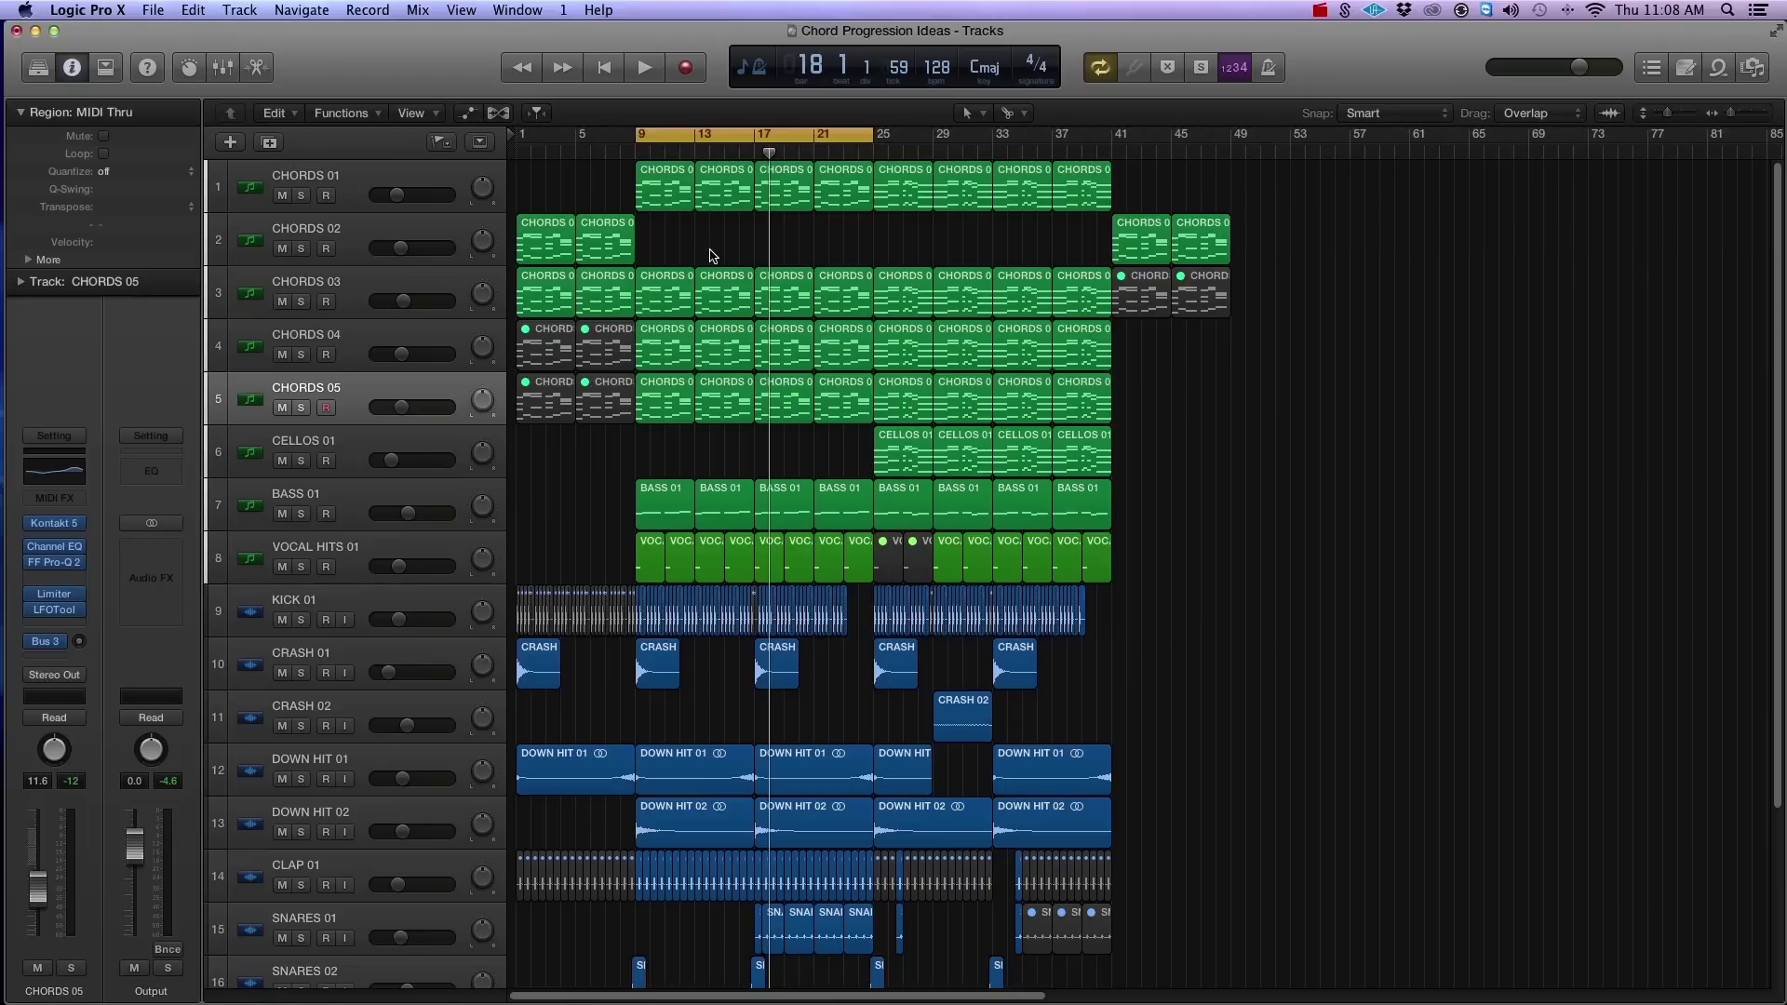
{"action": "key", "text": "space"}
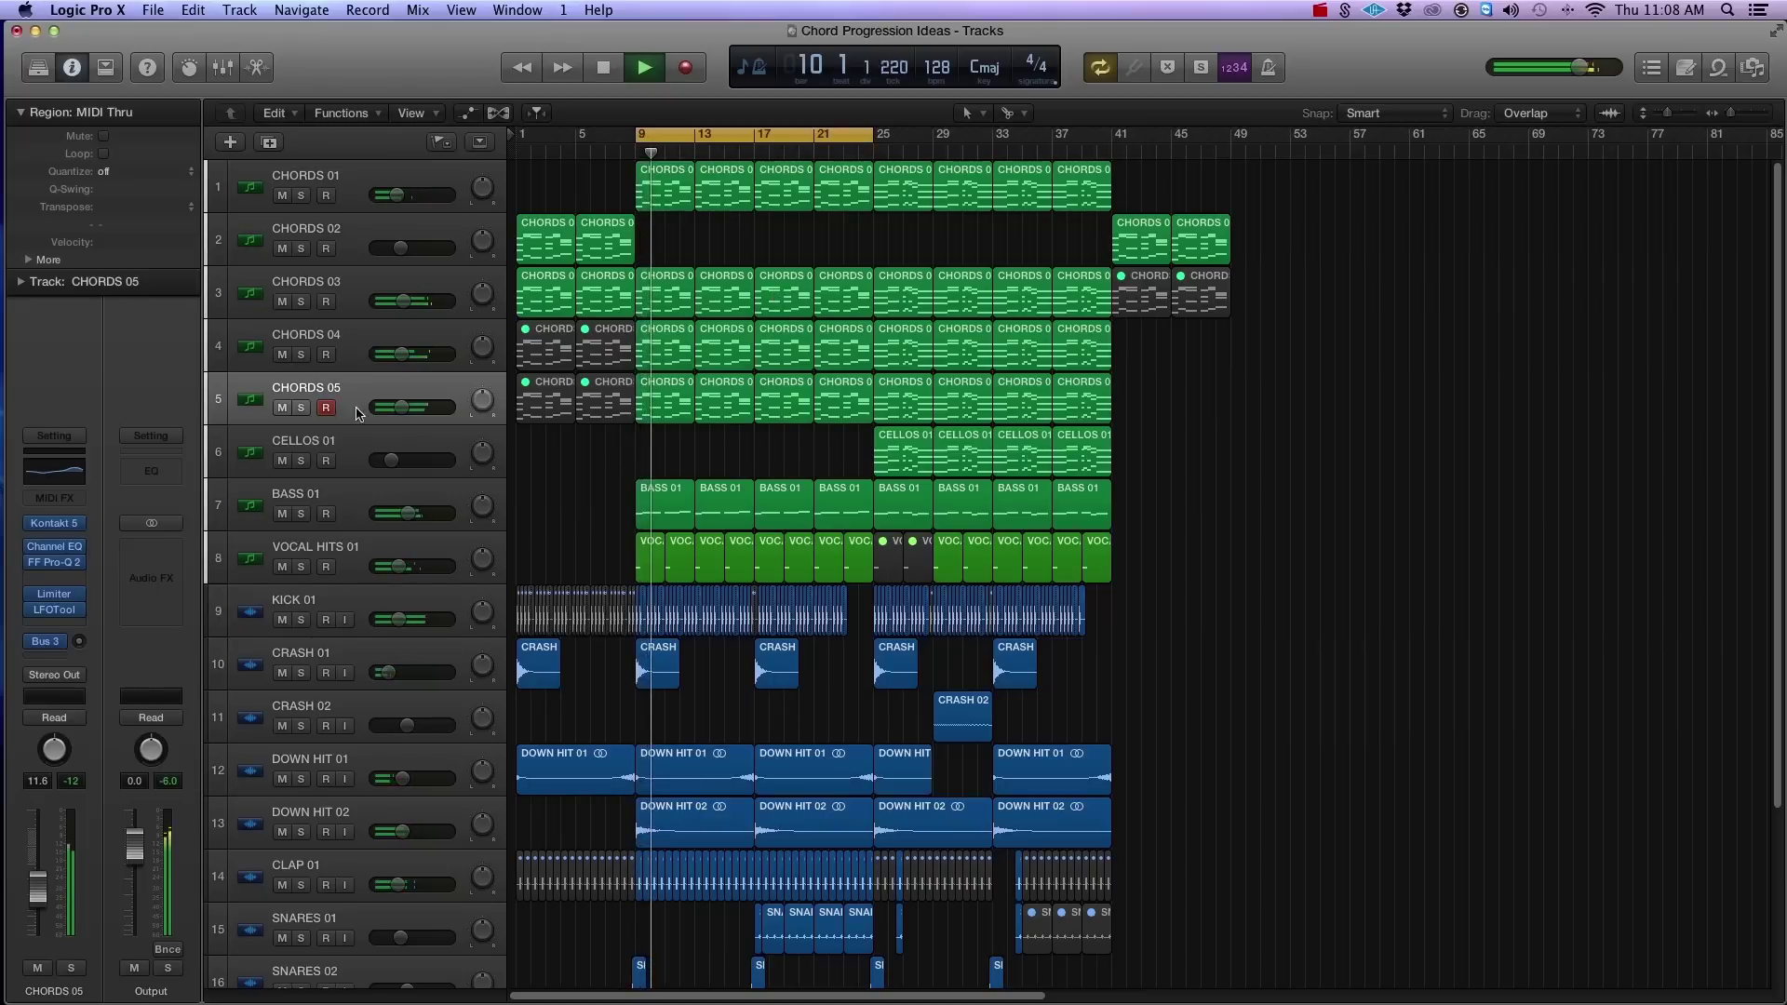
{"action": "key", "text": "shift+i"}
{"action": "key", "text": "cmd+Right"}
{"action": "key", "text": "super+Down"}
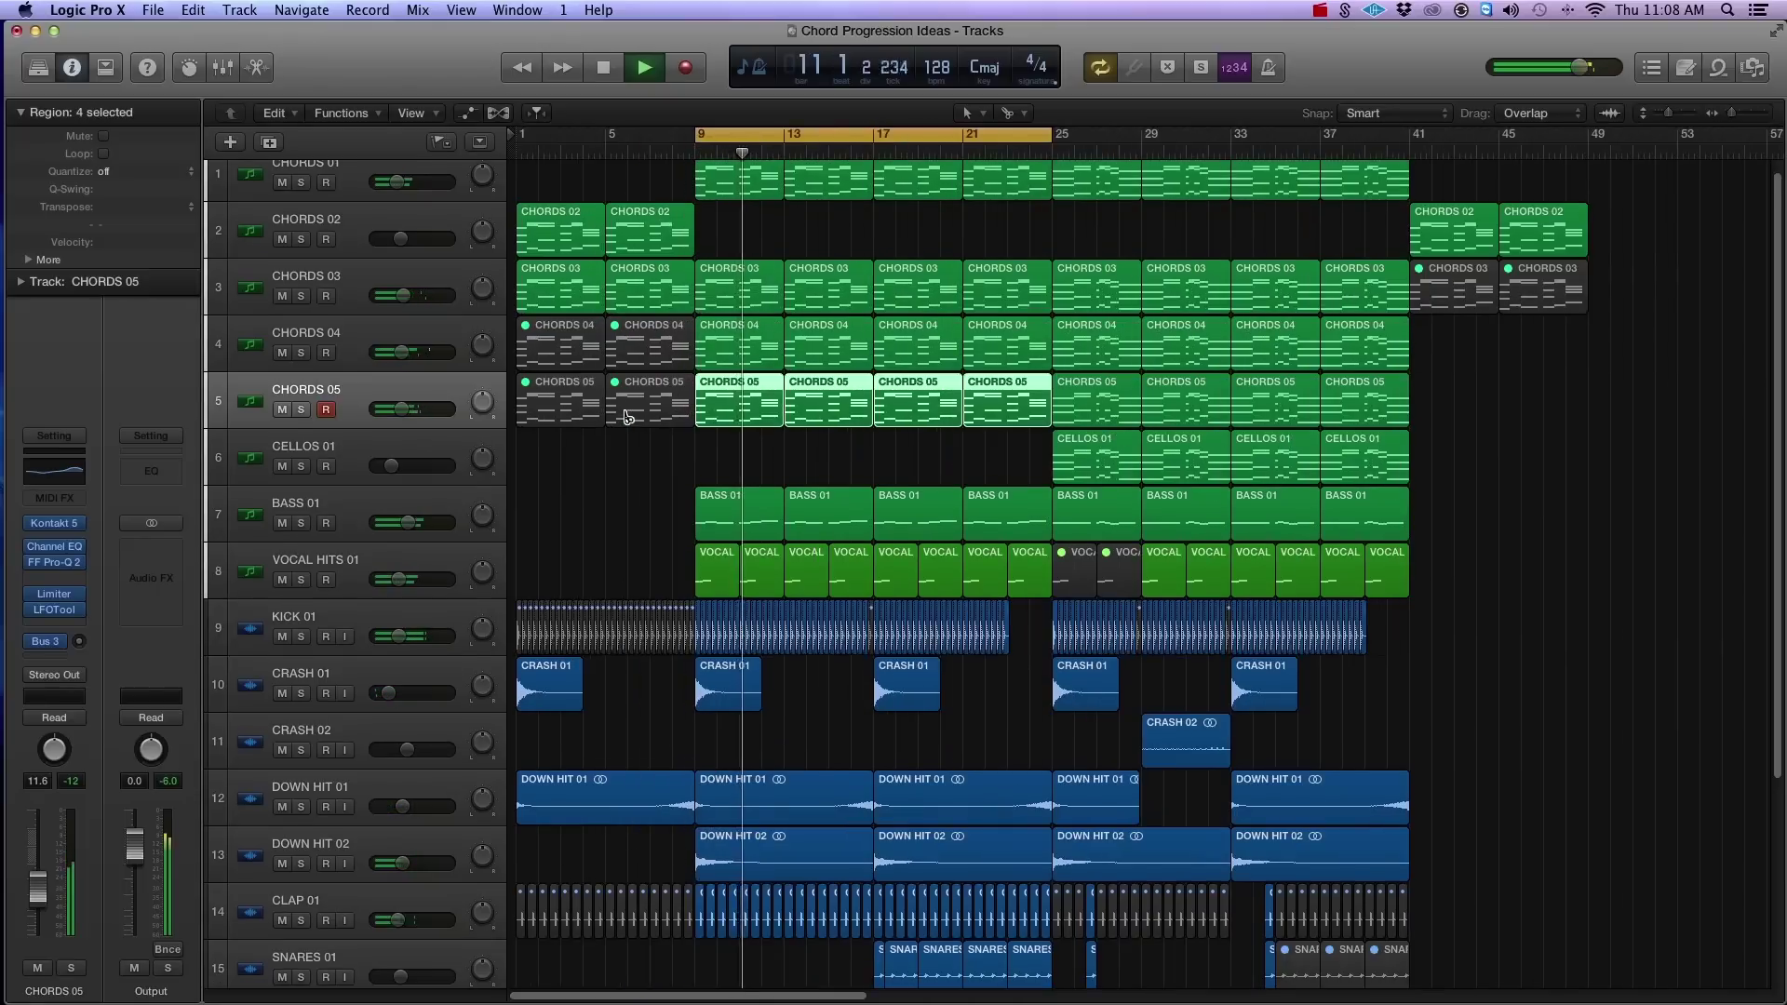
{"action": "key", "text": "super+Right"}
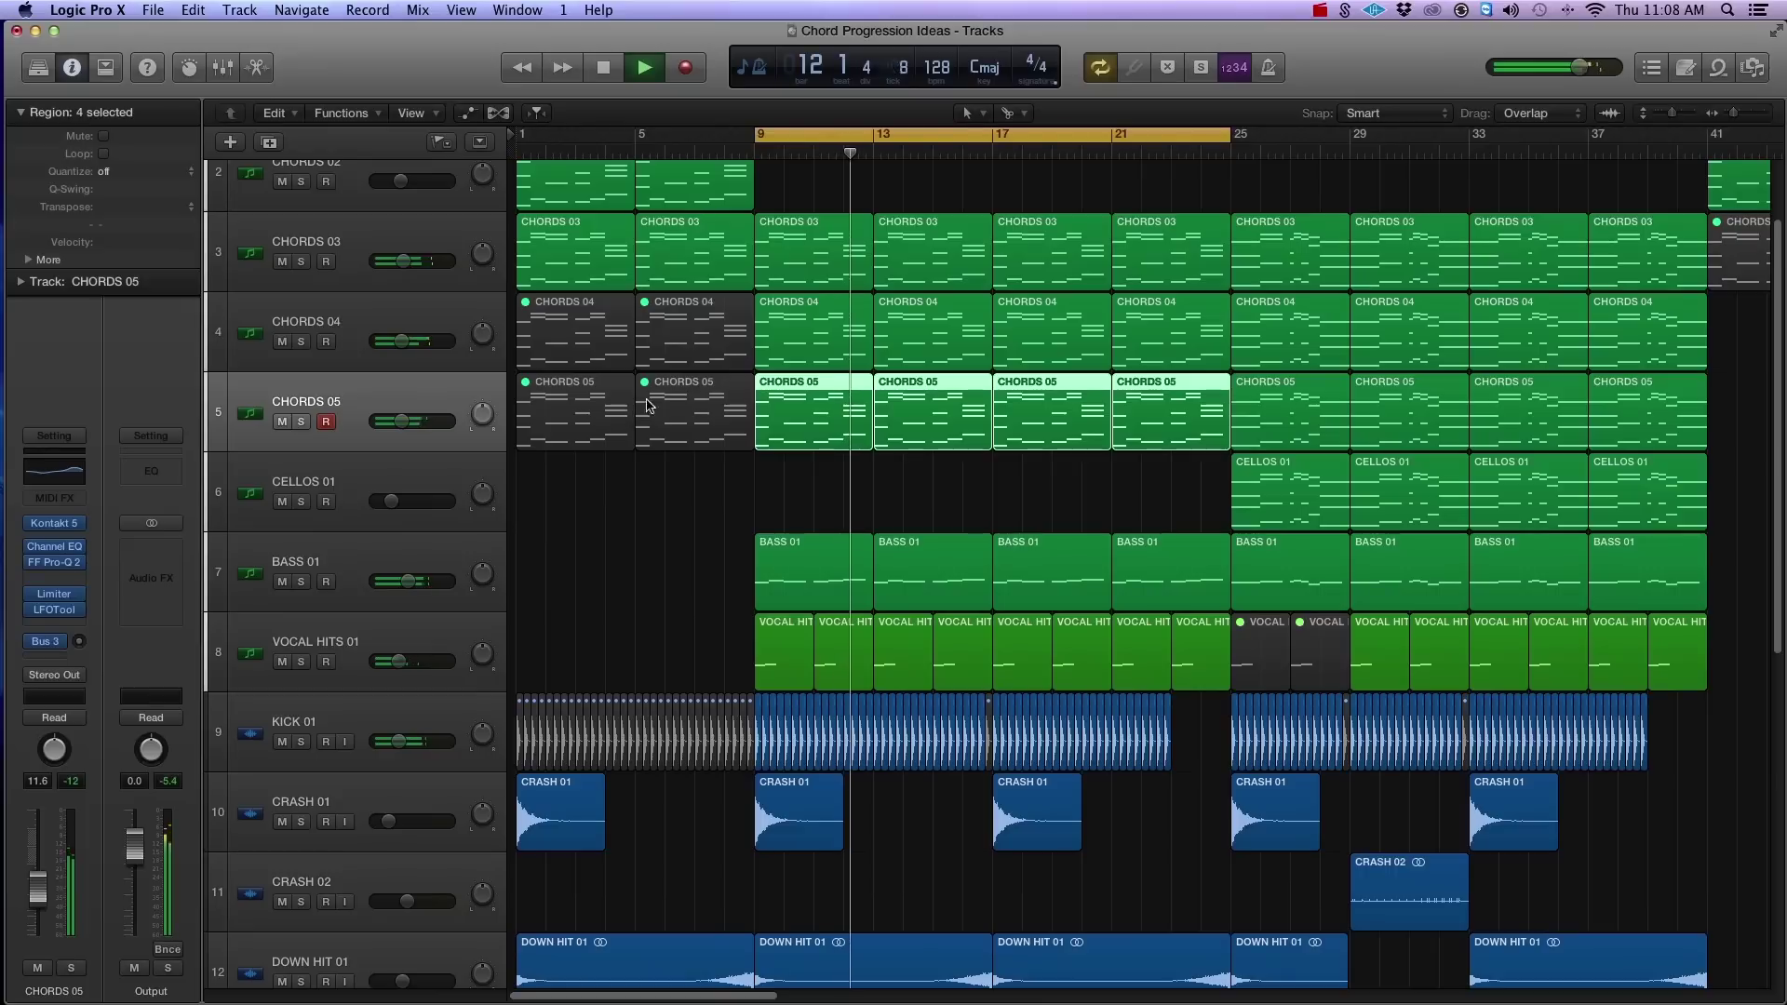
{"action": "left_click", "coordinate": [1031, 498]}
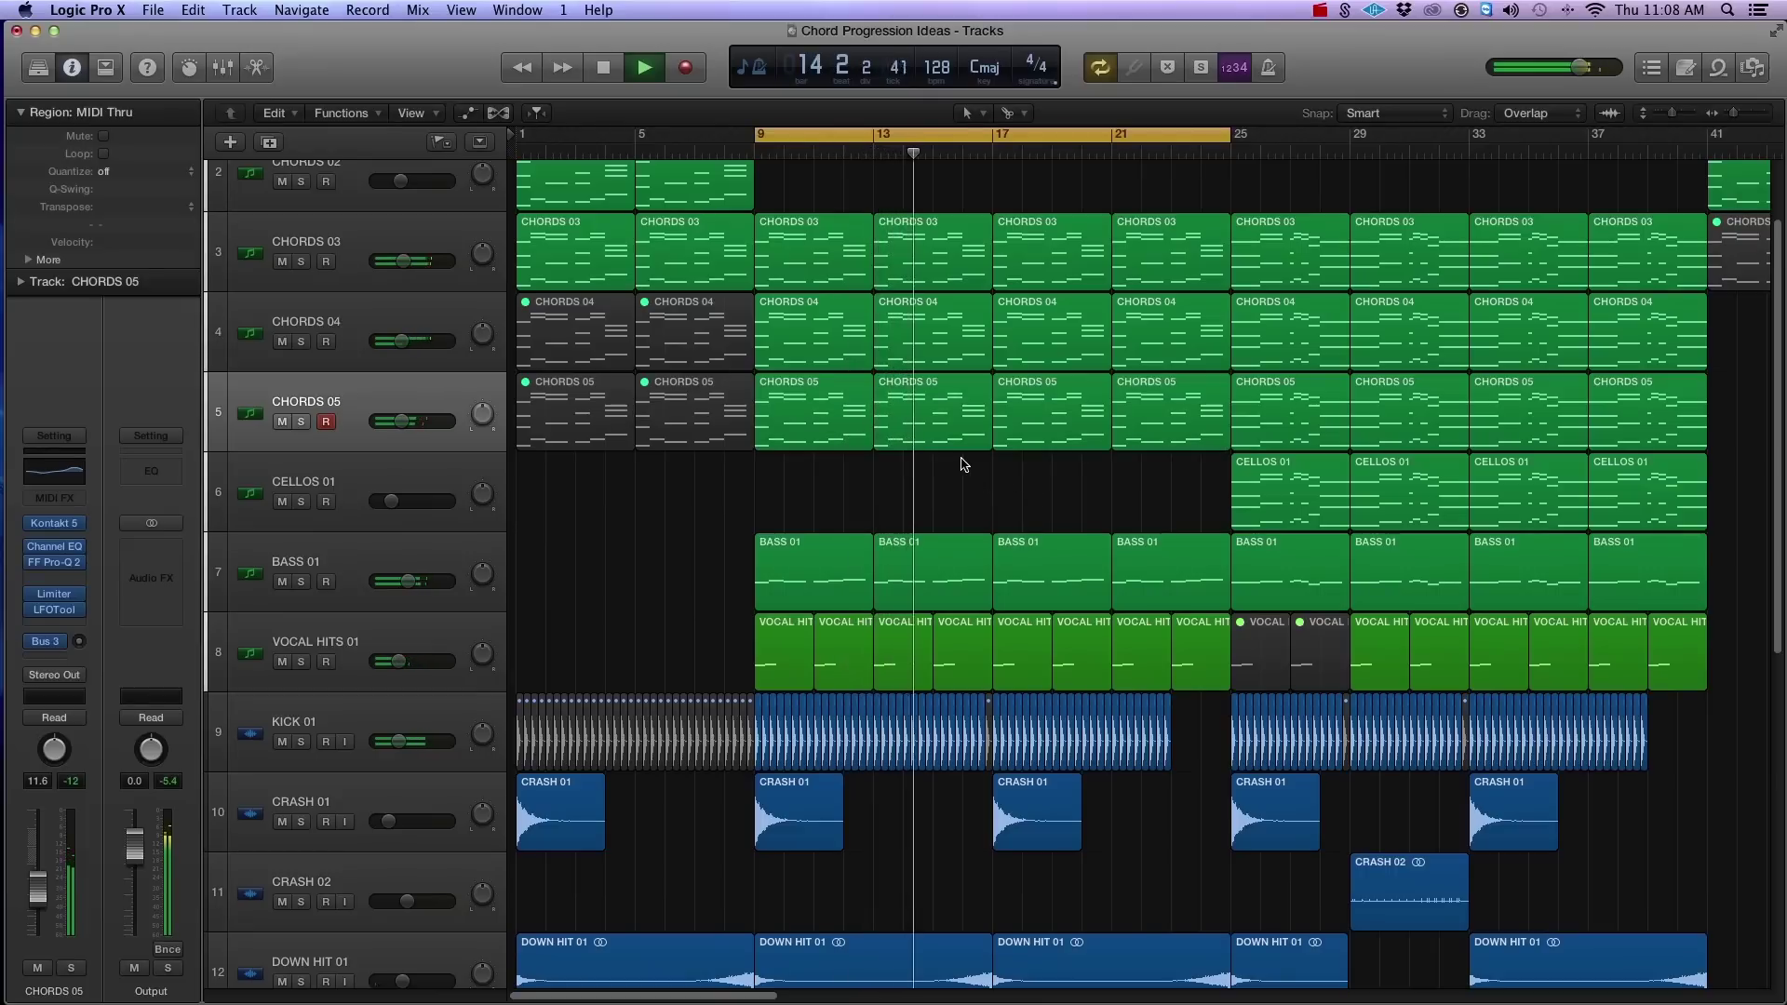
{"action": "scroll", "coordinate": [991, 479], "scroll_direction": "up", "scroll_amount": 2}
{"action": "scroll", "coordinate": [991, 478], "scroll_direction": "down", "scroll_amount": 6}
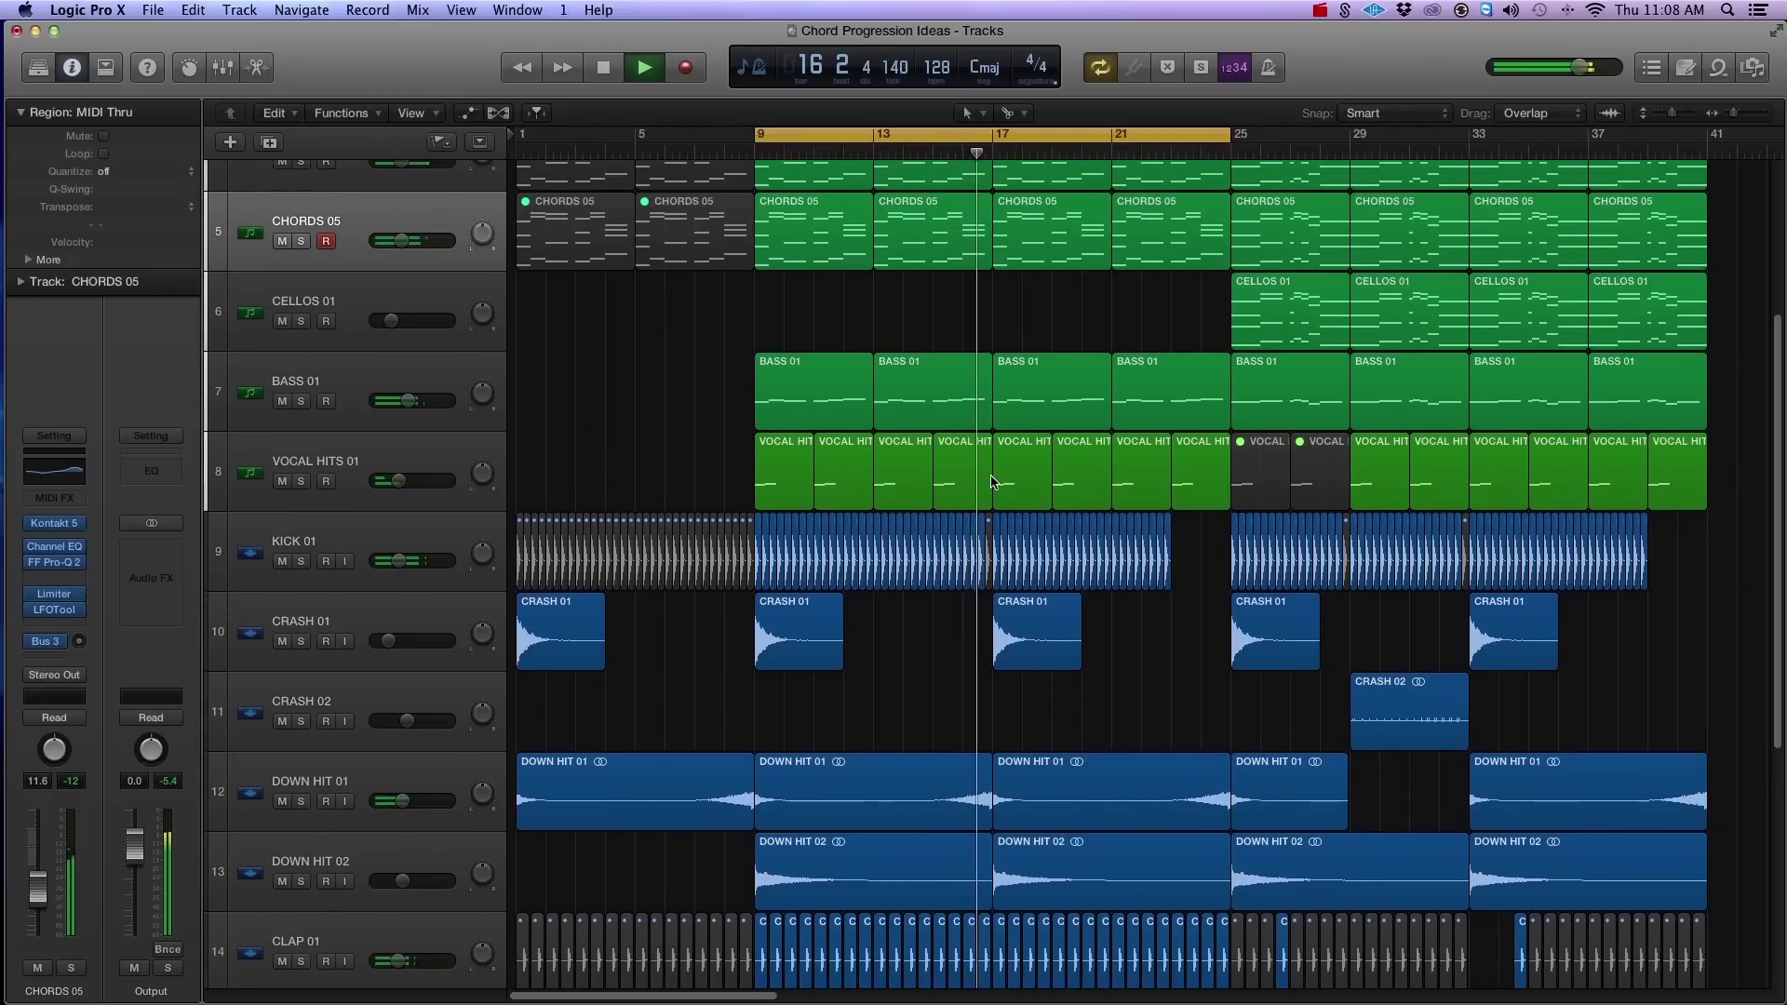
{"action": "key", "text": "space"}
Select and solo the CHORDS 05 track and listen to it on its own from bar 9.
{"action": "scroll", "coordinate": [994, 478], "scroll_direction": "up", "scroll_amount": 3}
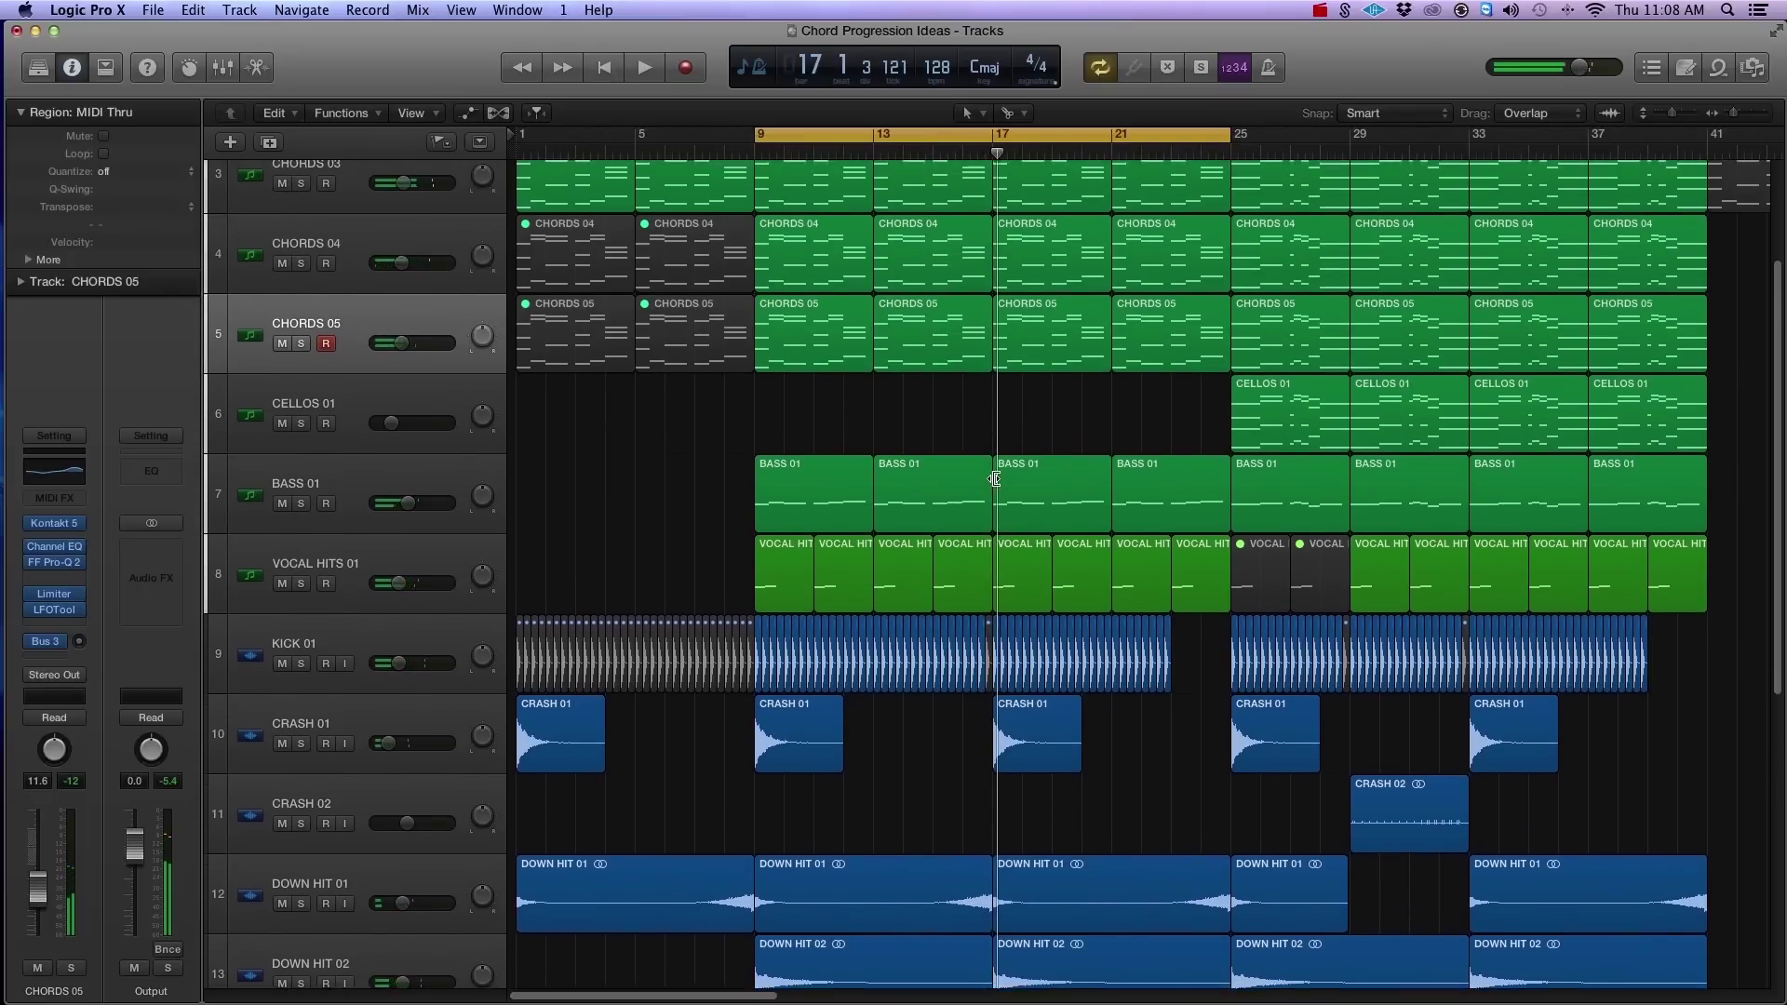
{"action": "left_click", "coordinate": [403, 358]}
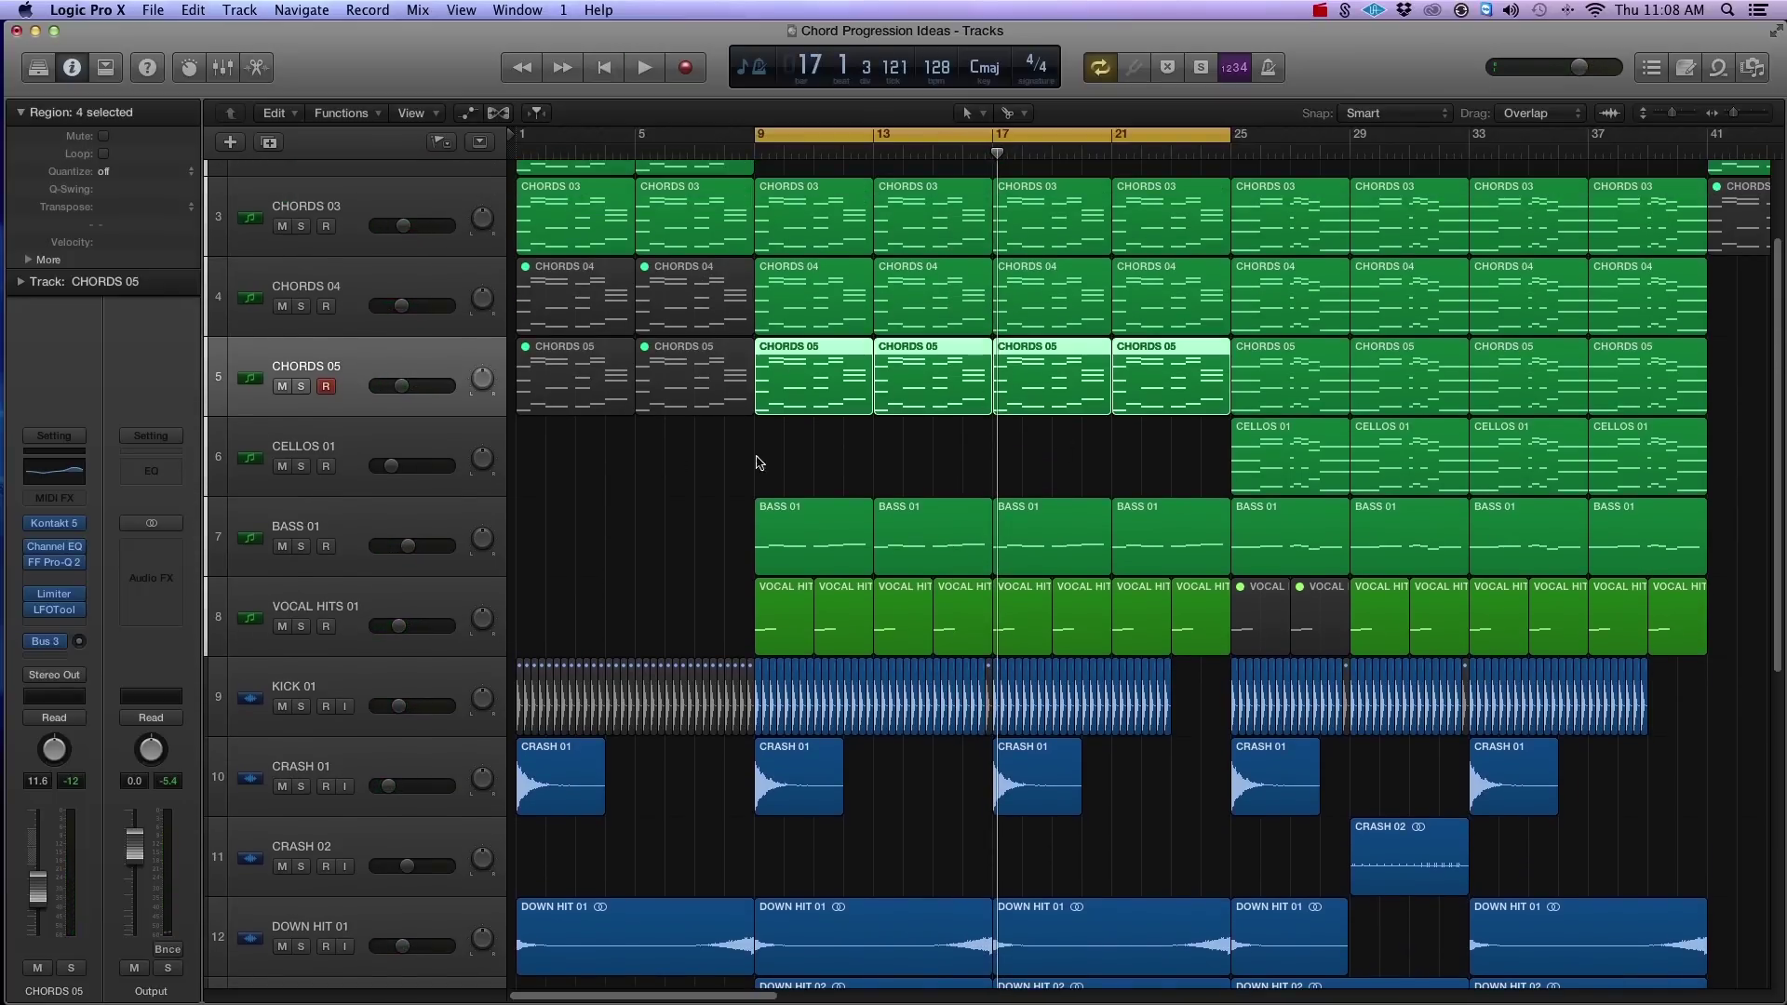
{"action": "scroll", "coordinate": [838, 391], "scroll_direction": "up", "scroll_amount": 3}
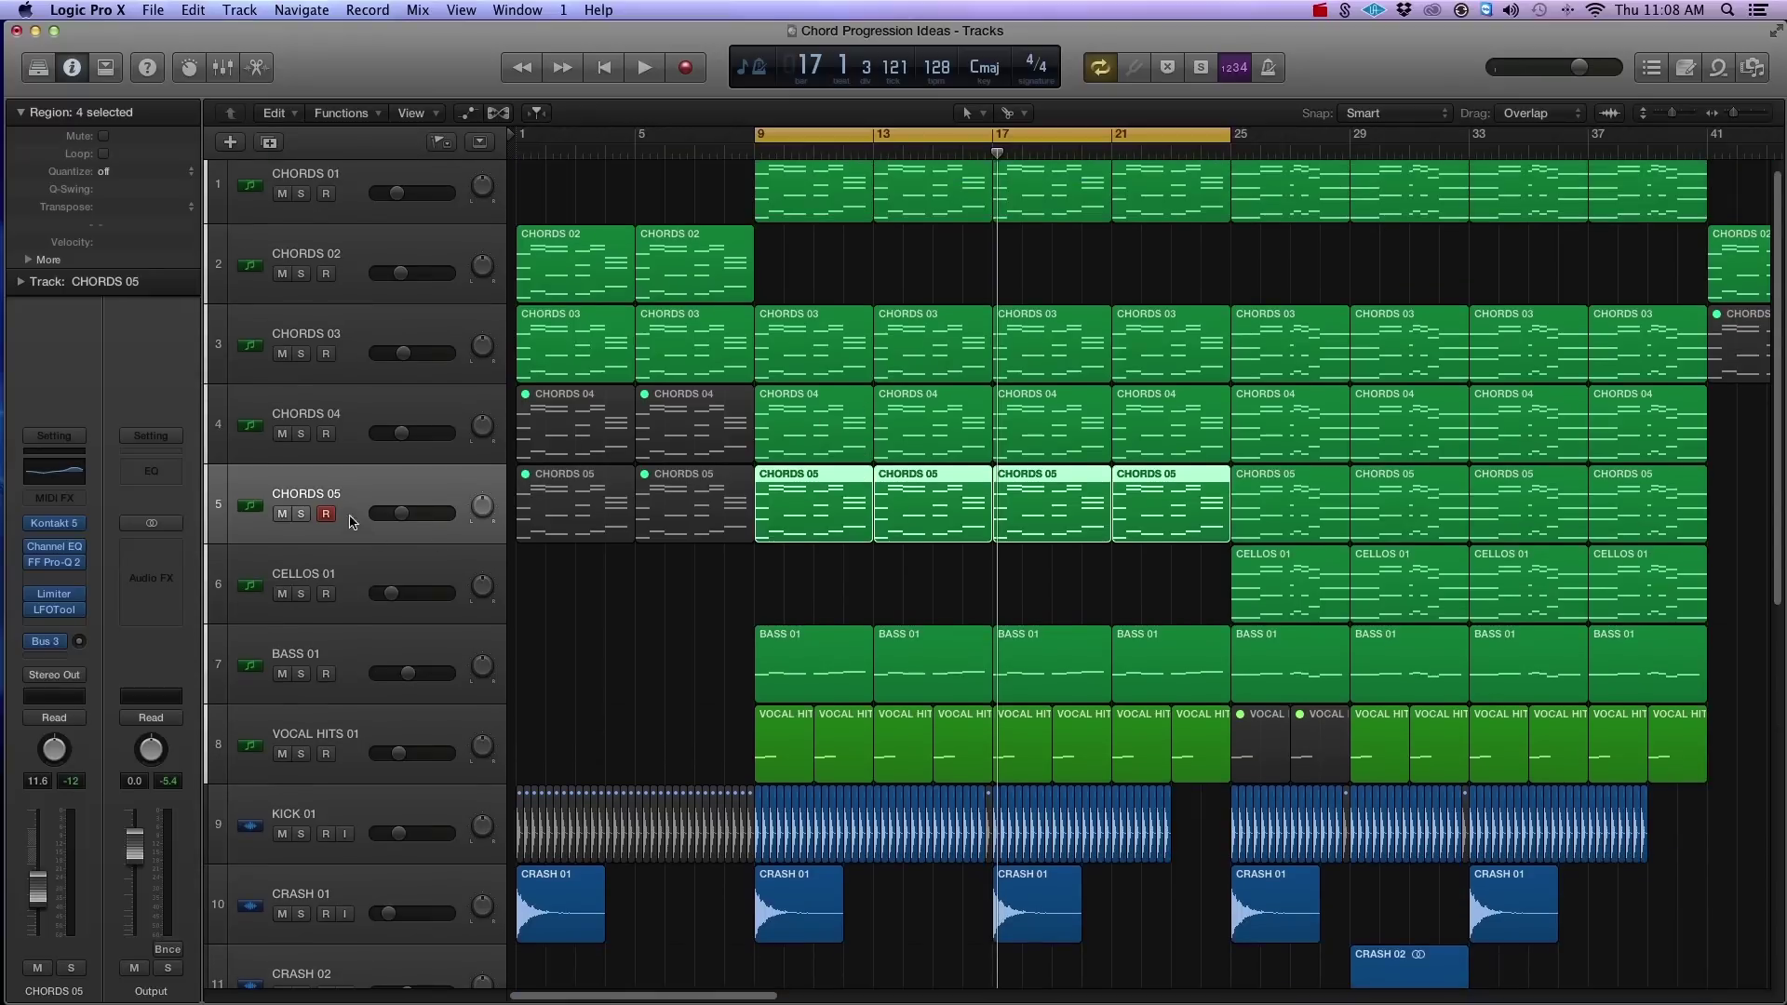
{"action": "left_click", "coordinate": [301, 514]}
{"action": "scroll", "coordinate": [878, 538], "scroll_direction": "up", "scroll_amount": 1}
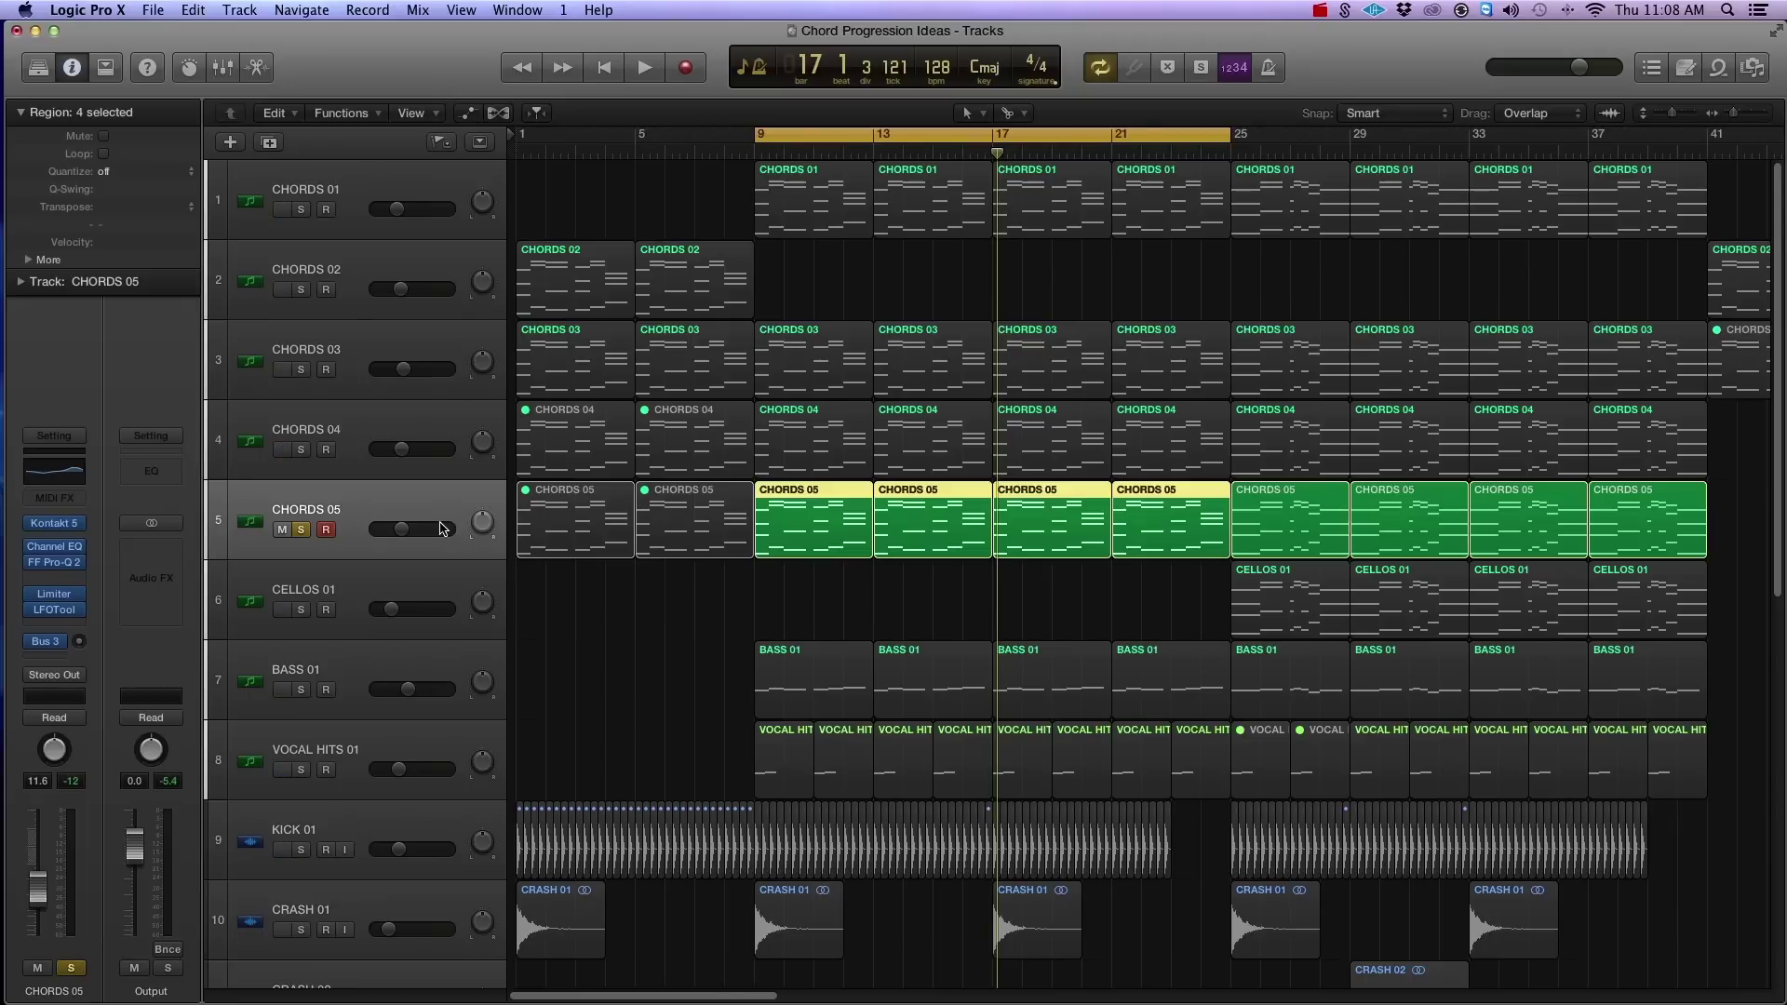
{"action": "key", "text": "space"}
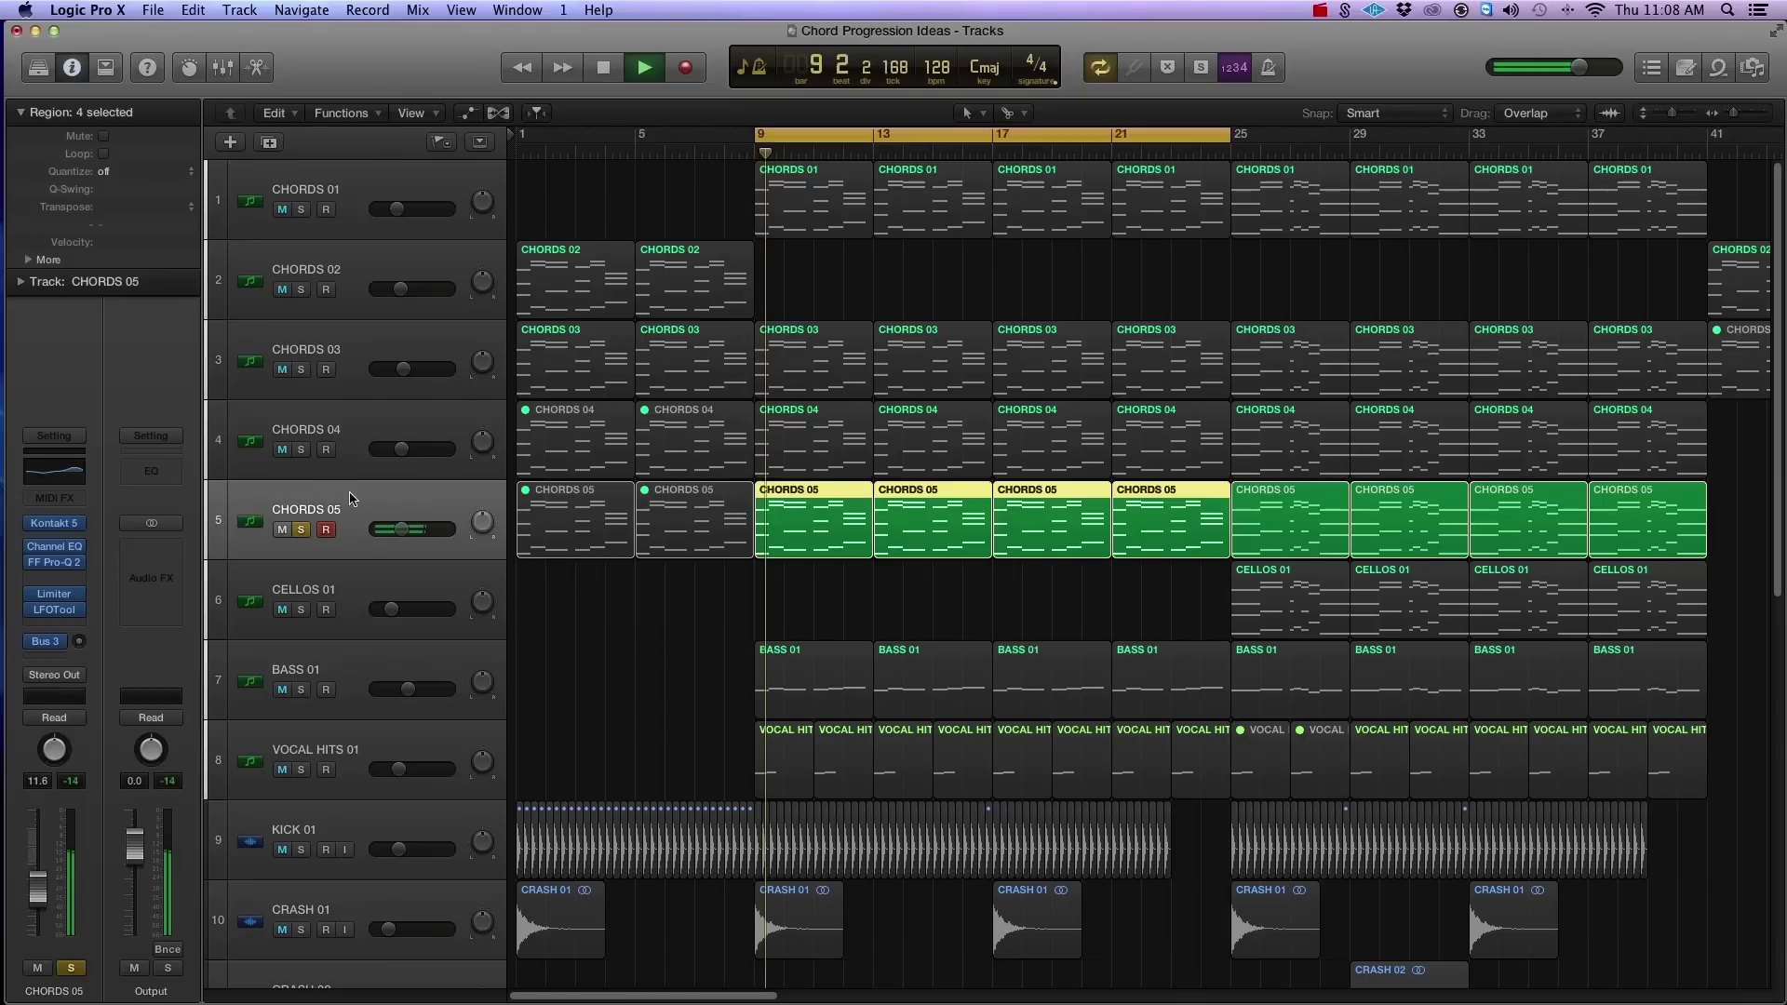
{"action": "key", "text": "space"}
Switch the solo from CHORDS 05 to CHORDS 04 and listen to it from bar 9.
{"action": "left_click", "coordinate": [301, 450]}
{"action": "left_click", "coordinate": [301, 530]}
{"action": "key", "text": "space"}
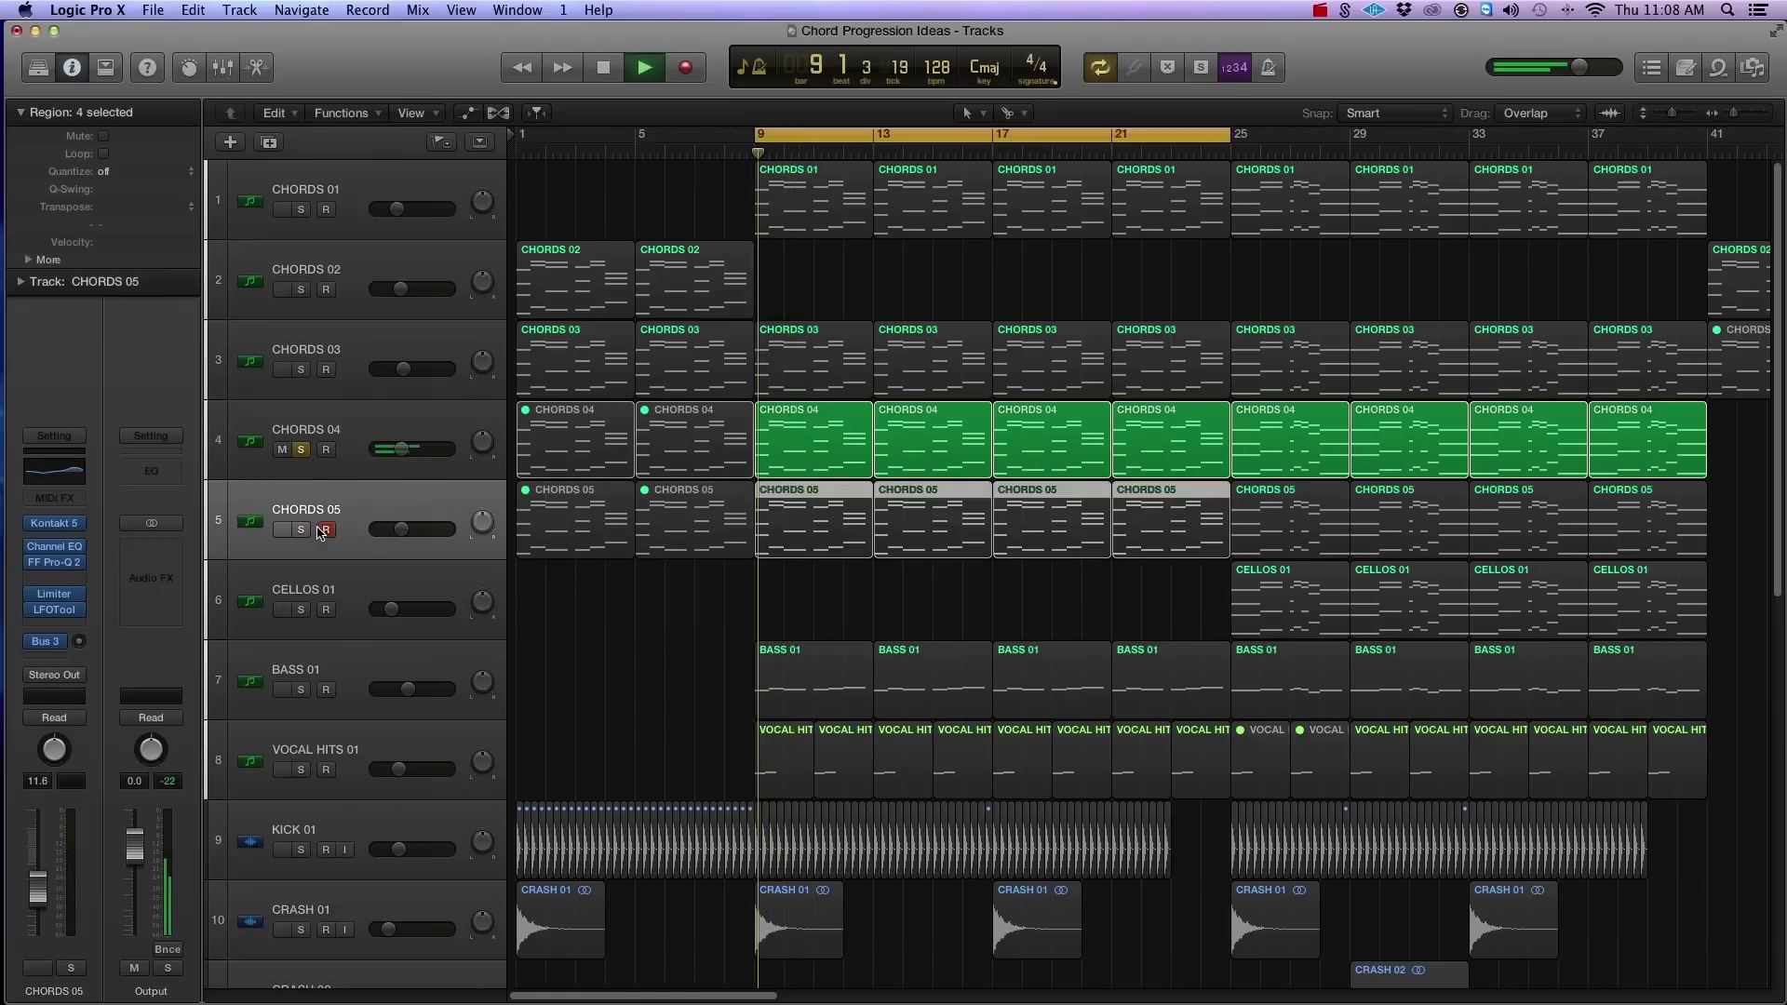
{"action": "left_click", "coordinate": [360, 433]}
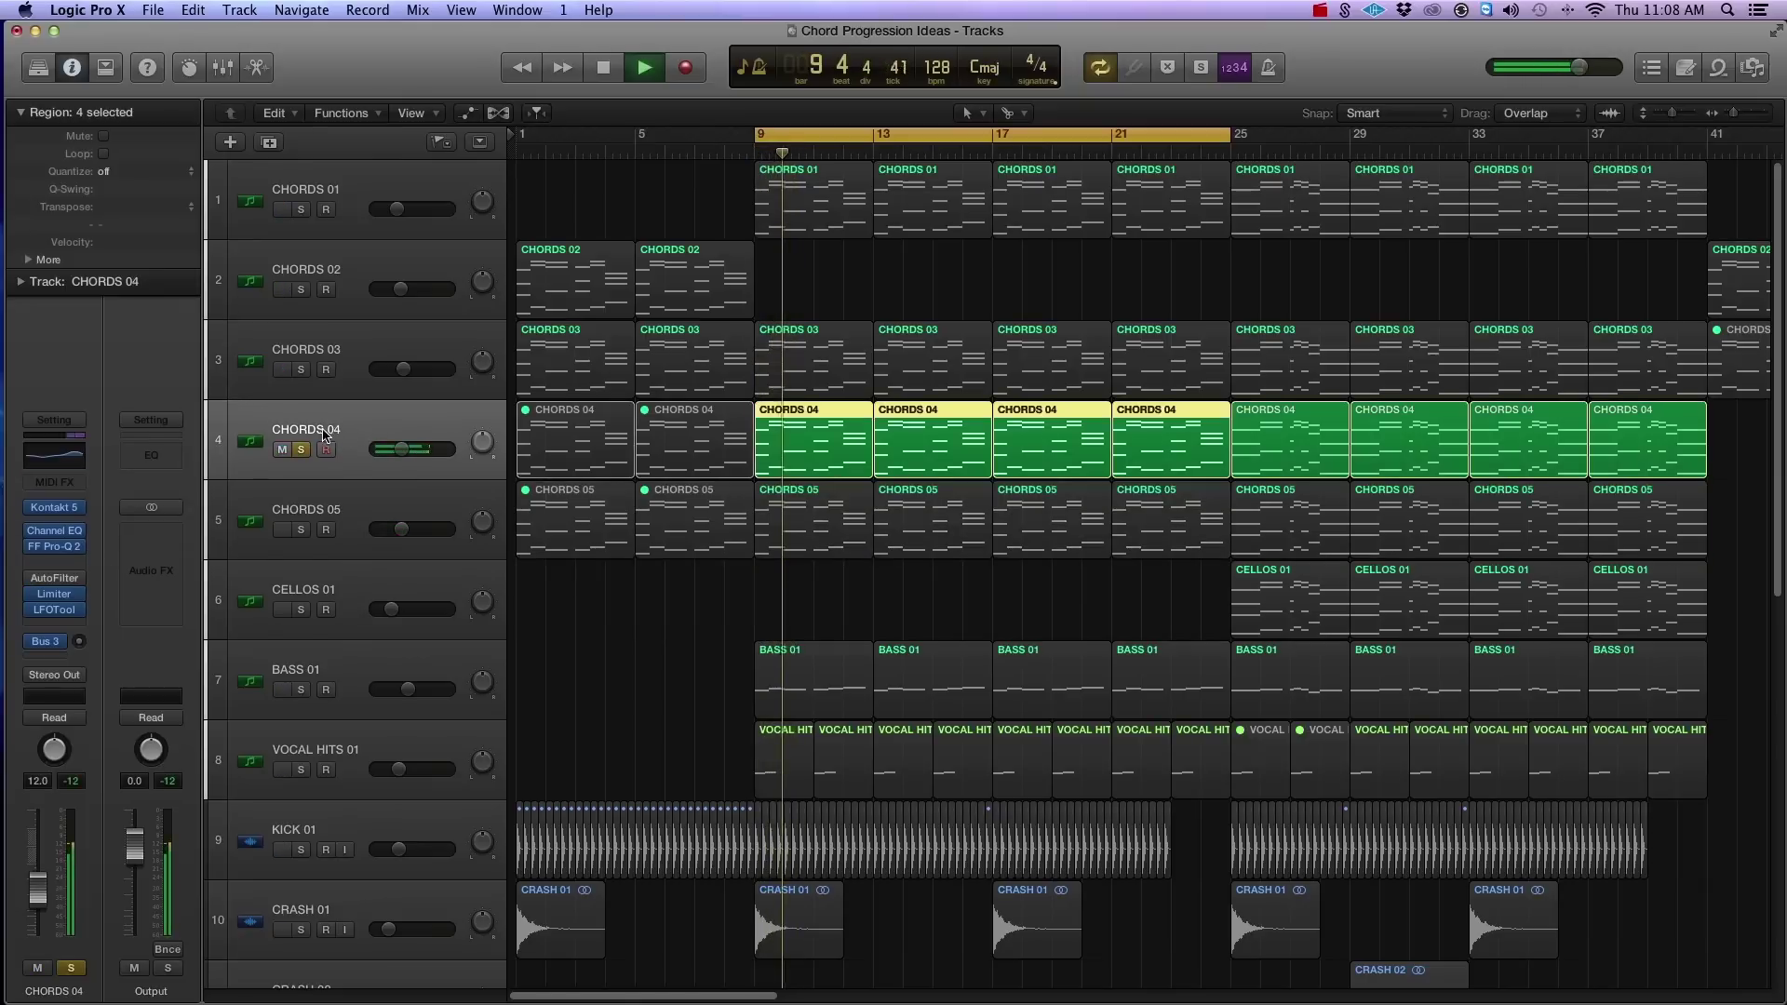
{"action": "key", "text": "space"}
Switch the solo from CHORDS 04 to CHORDS 03 and listen to it from bar 9.
{"action": "left_click", "coordinate": [300, 369]}
{"action": "left_click", "coordinate": [301, 450]}
{"action": "key", "text": "space"}
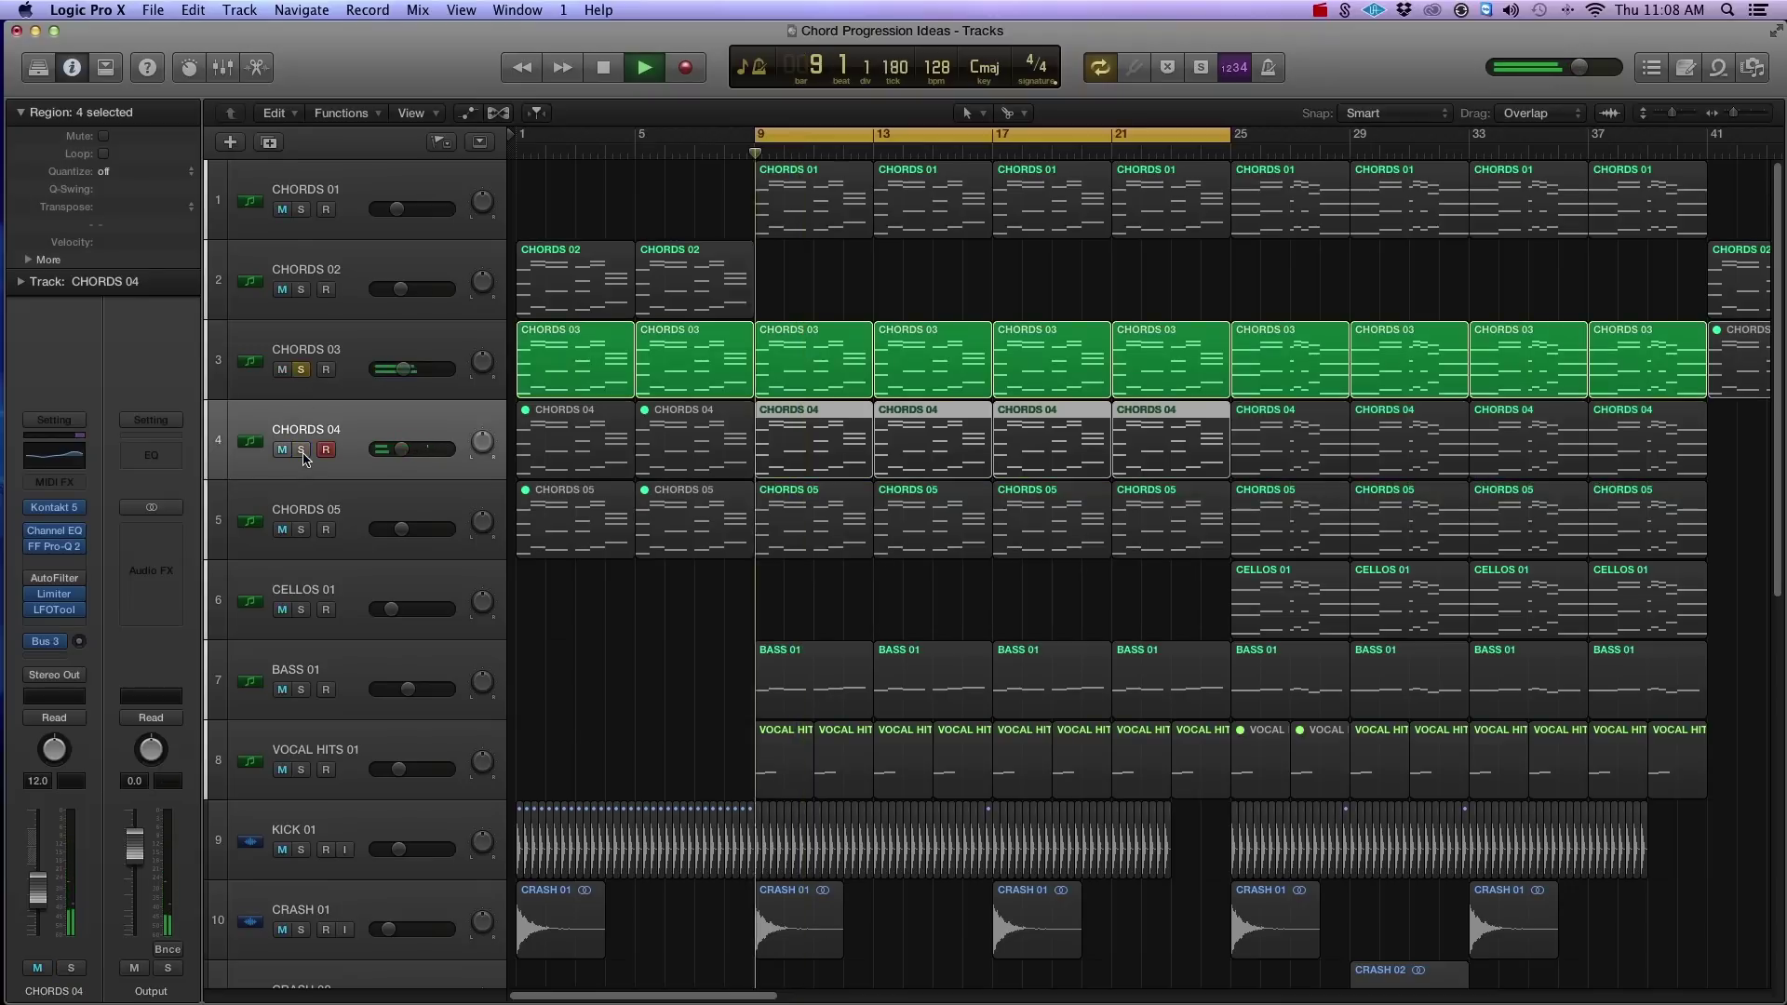
{"action": "key", "text": "space"}
Switch the solo from CHORDS 03 to CHORDS 01, listen to it, and remove the solo.
{"action": "left_click", "coordinate": [301, 370]}
{"action": "left_click", "coordinate": [301, 209]}
{"action": "key", "text": "space"}
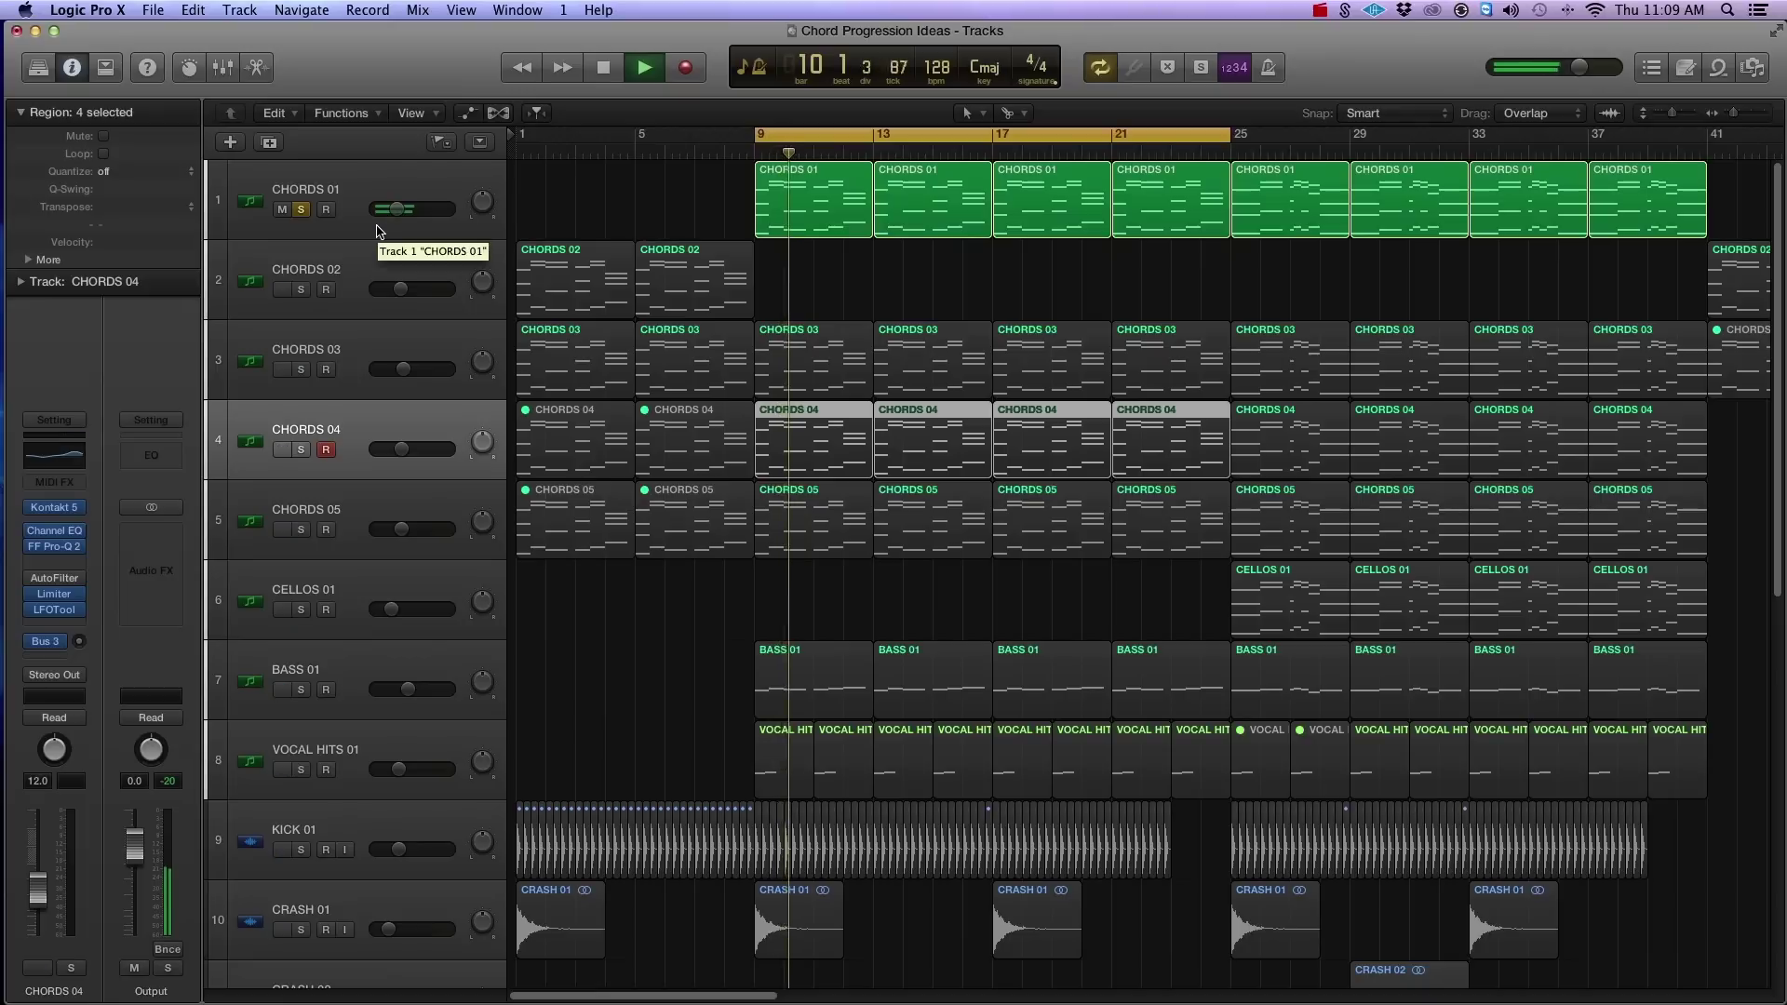
{"action": "key", "text": "space"}
{"action": "left_click", "coordinate": [301, 210]}
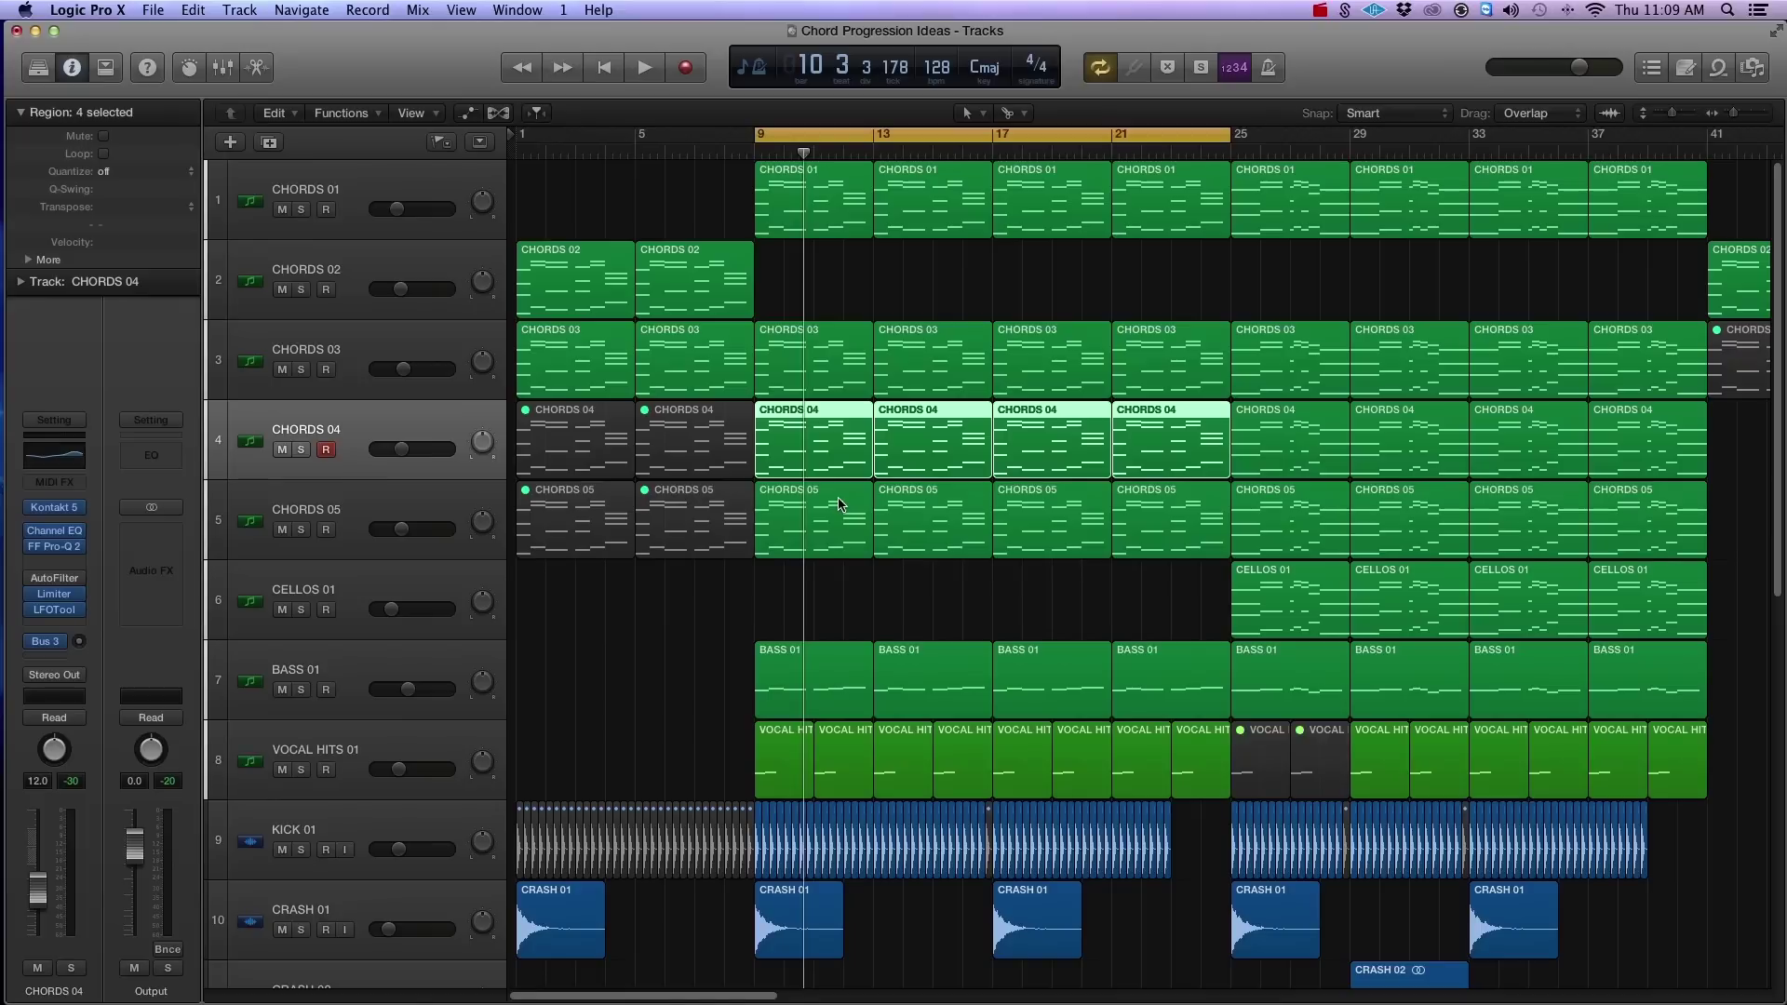
Listen to the BASS 01 track in solo and inspect its Channel EQ curve.
{"action": "scroll", "coordinate": [838, 504], "scroll_direction": "down", "scroll_amount": 2}
{"action": "left_click", "coordinate": [300, 621]}
{"action": "left_click", "coordinate": [389, 601]}
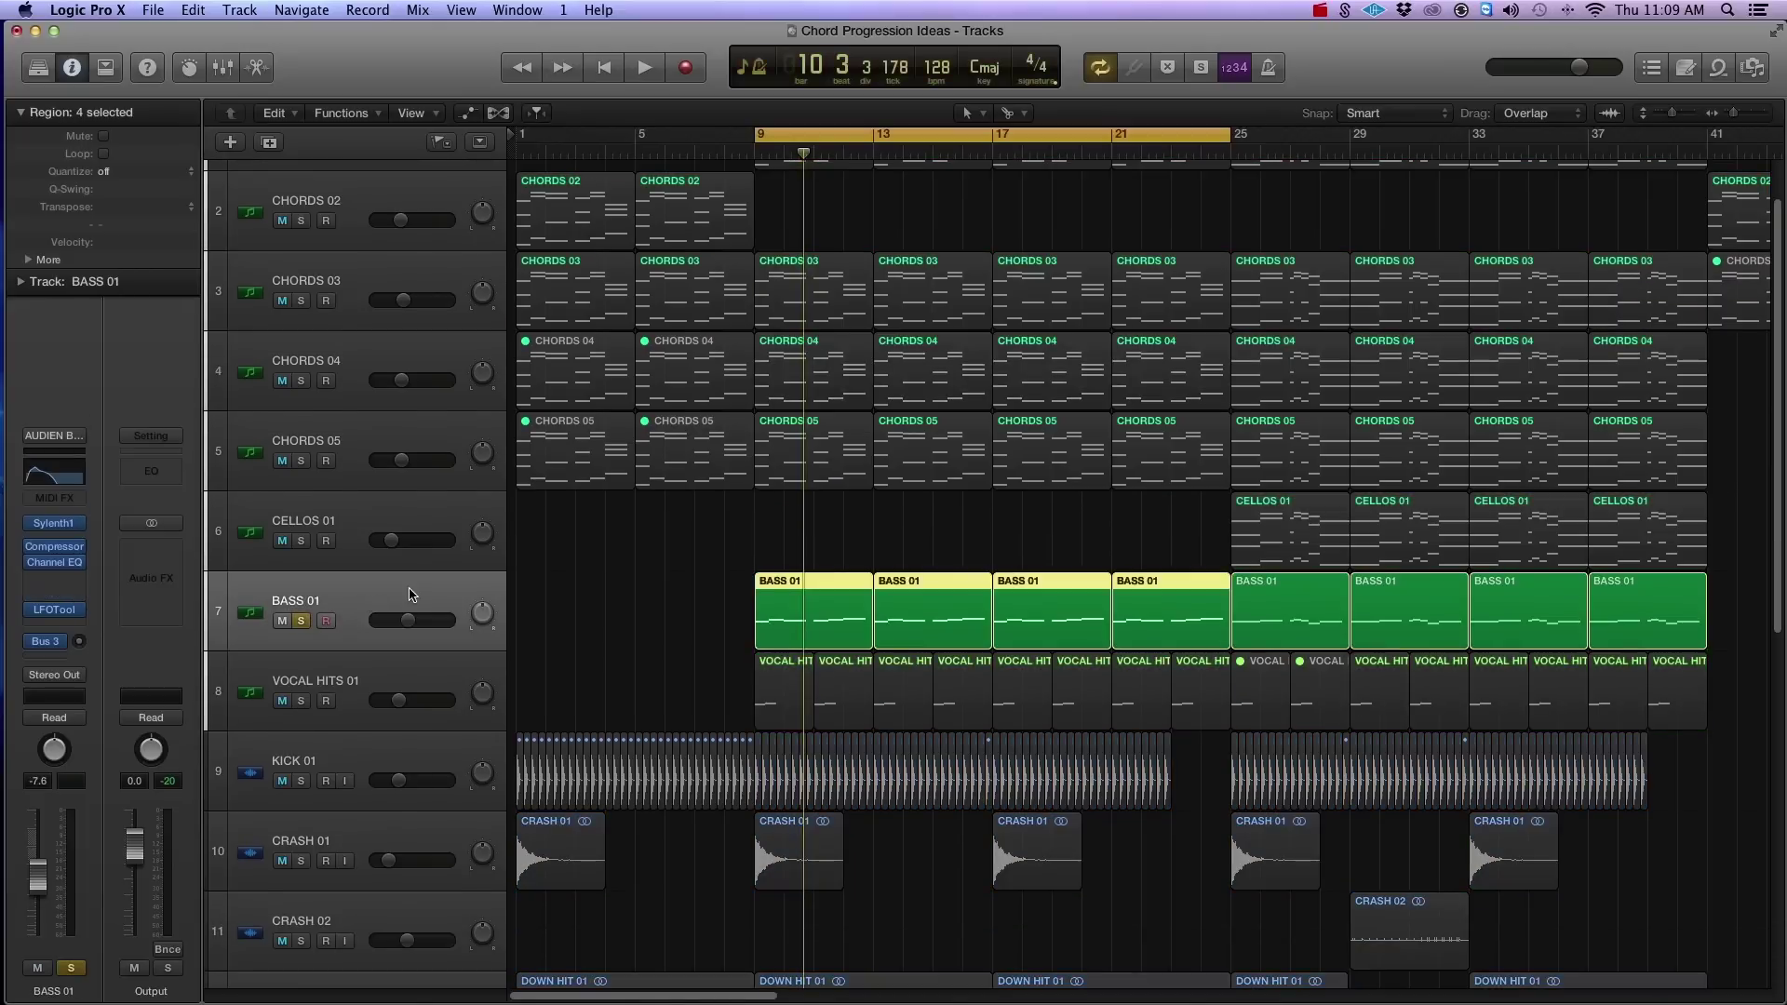
{"action": "key", "text": "space"}
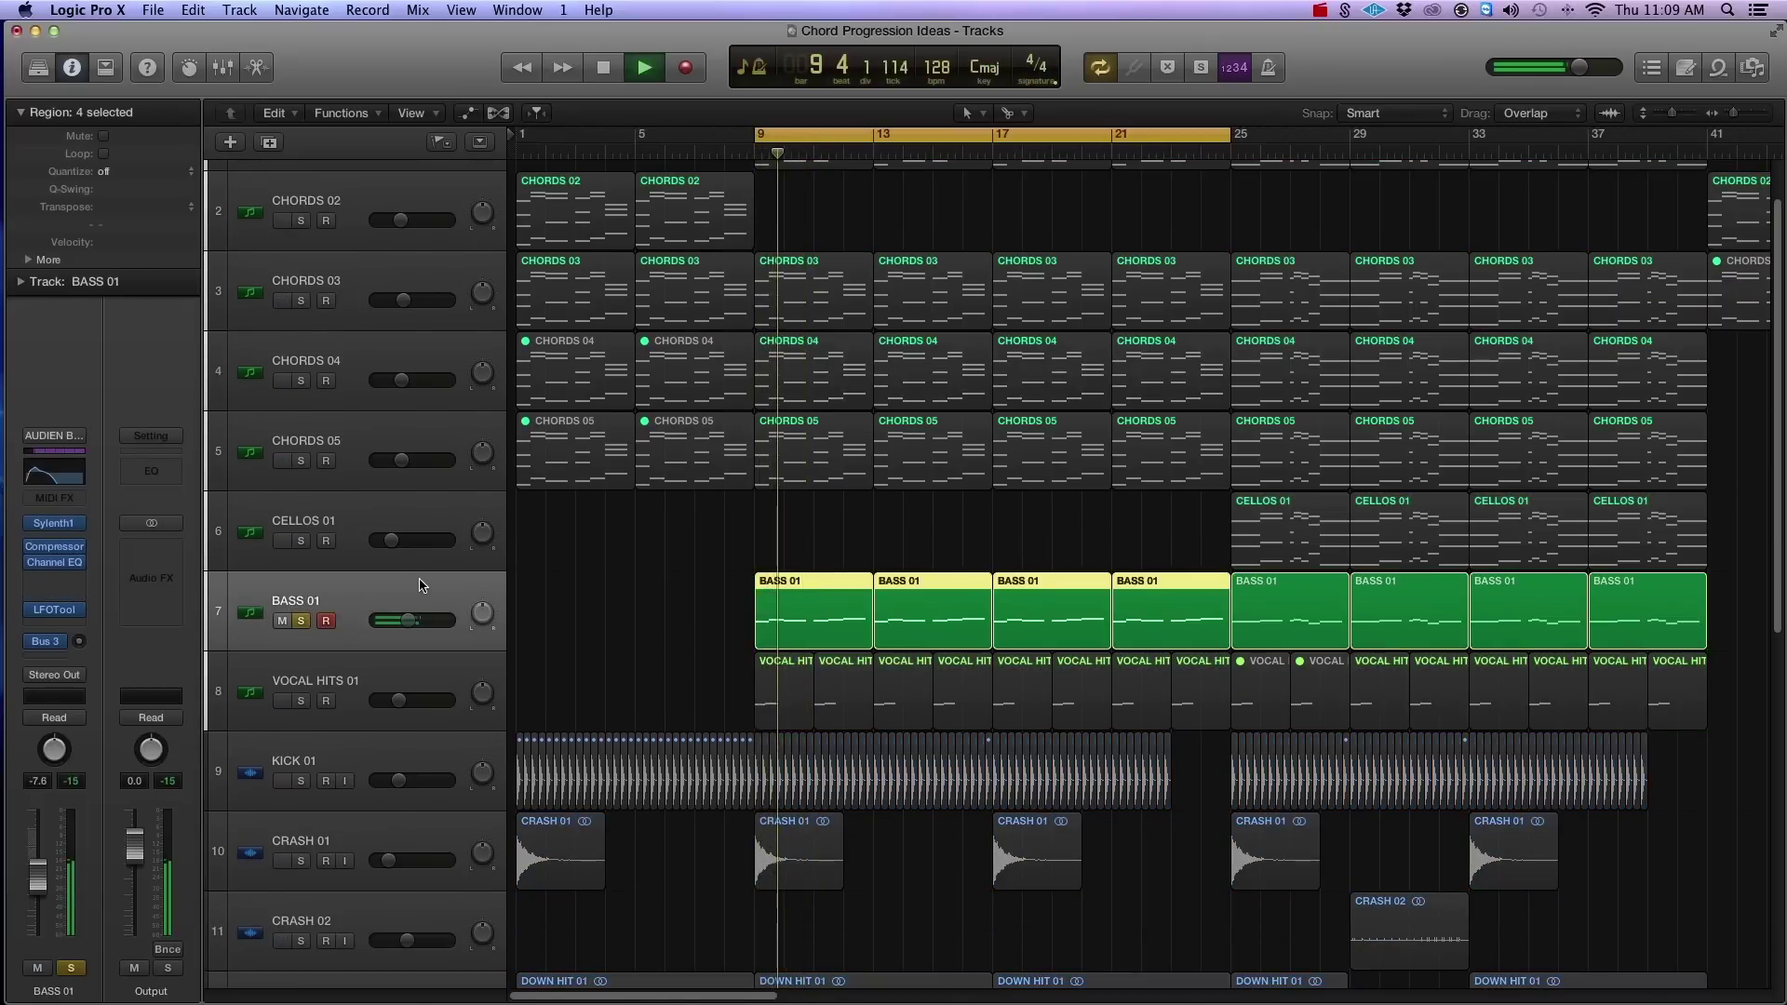
{"action": "key", "text": "space"}
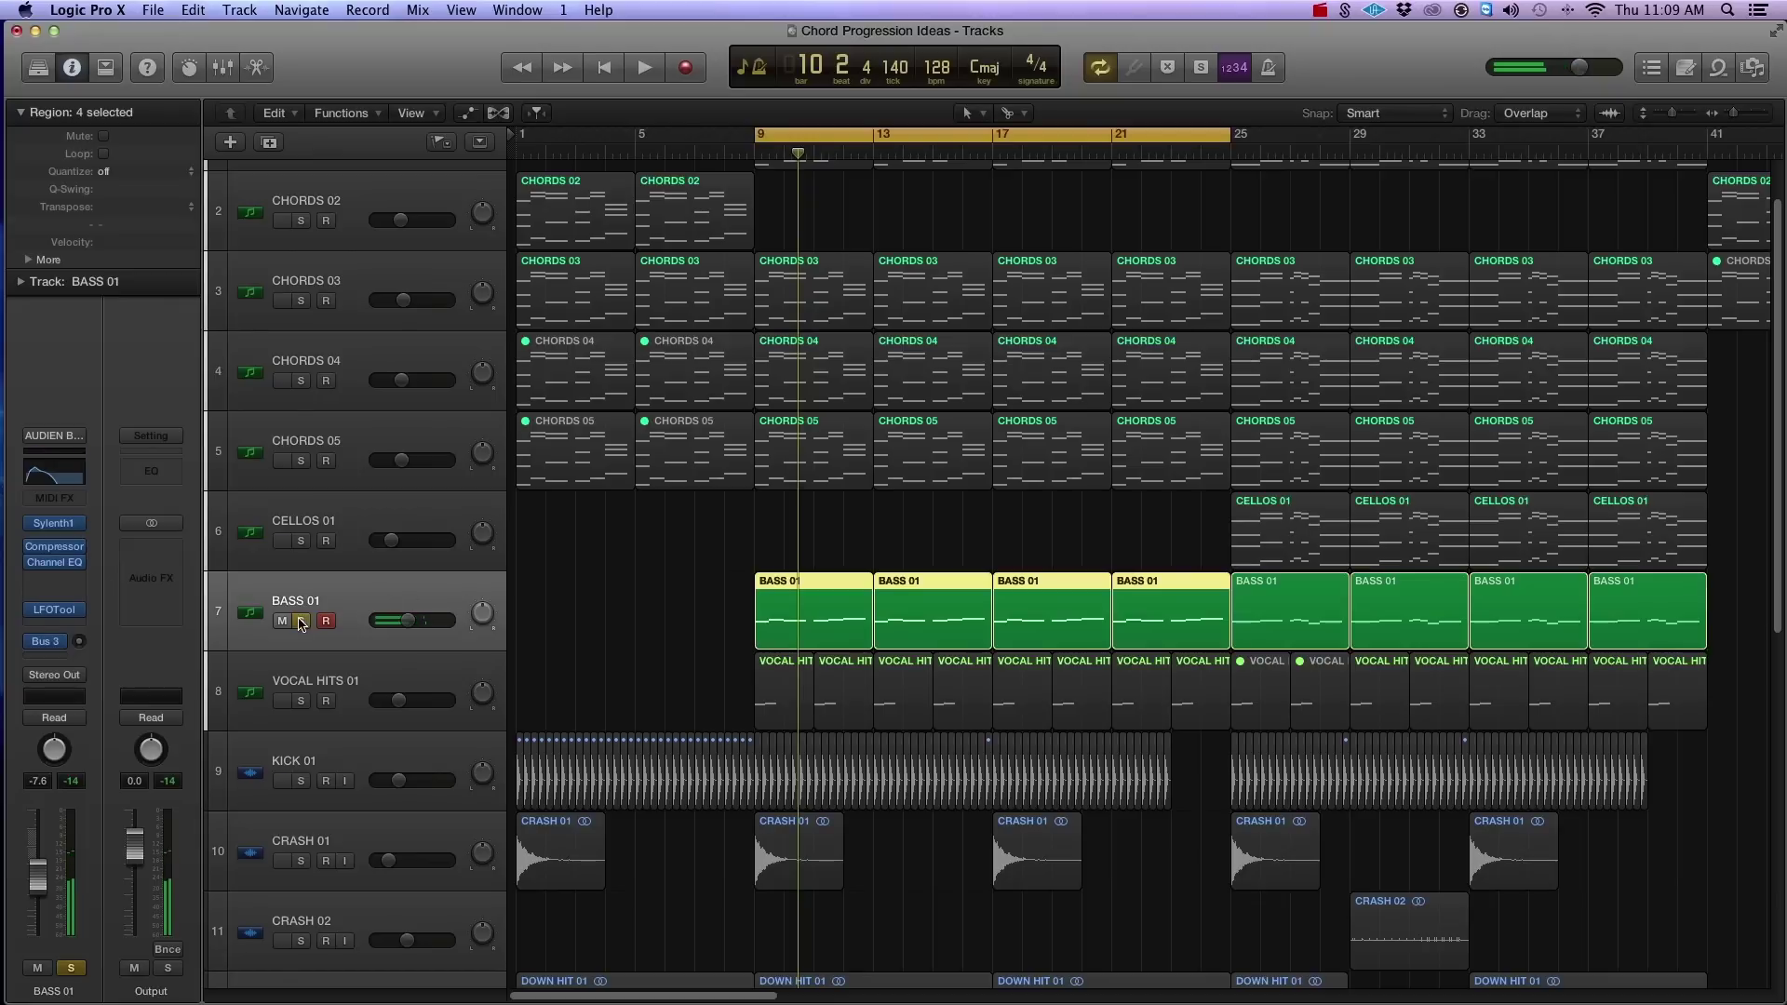
{"action": "left_click", "coordinate": [301, 621]}
{"action": "left_click", "coordinate": [62, 473]}
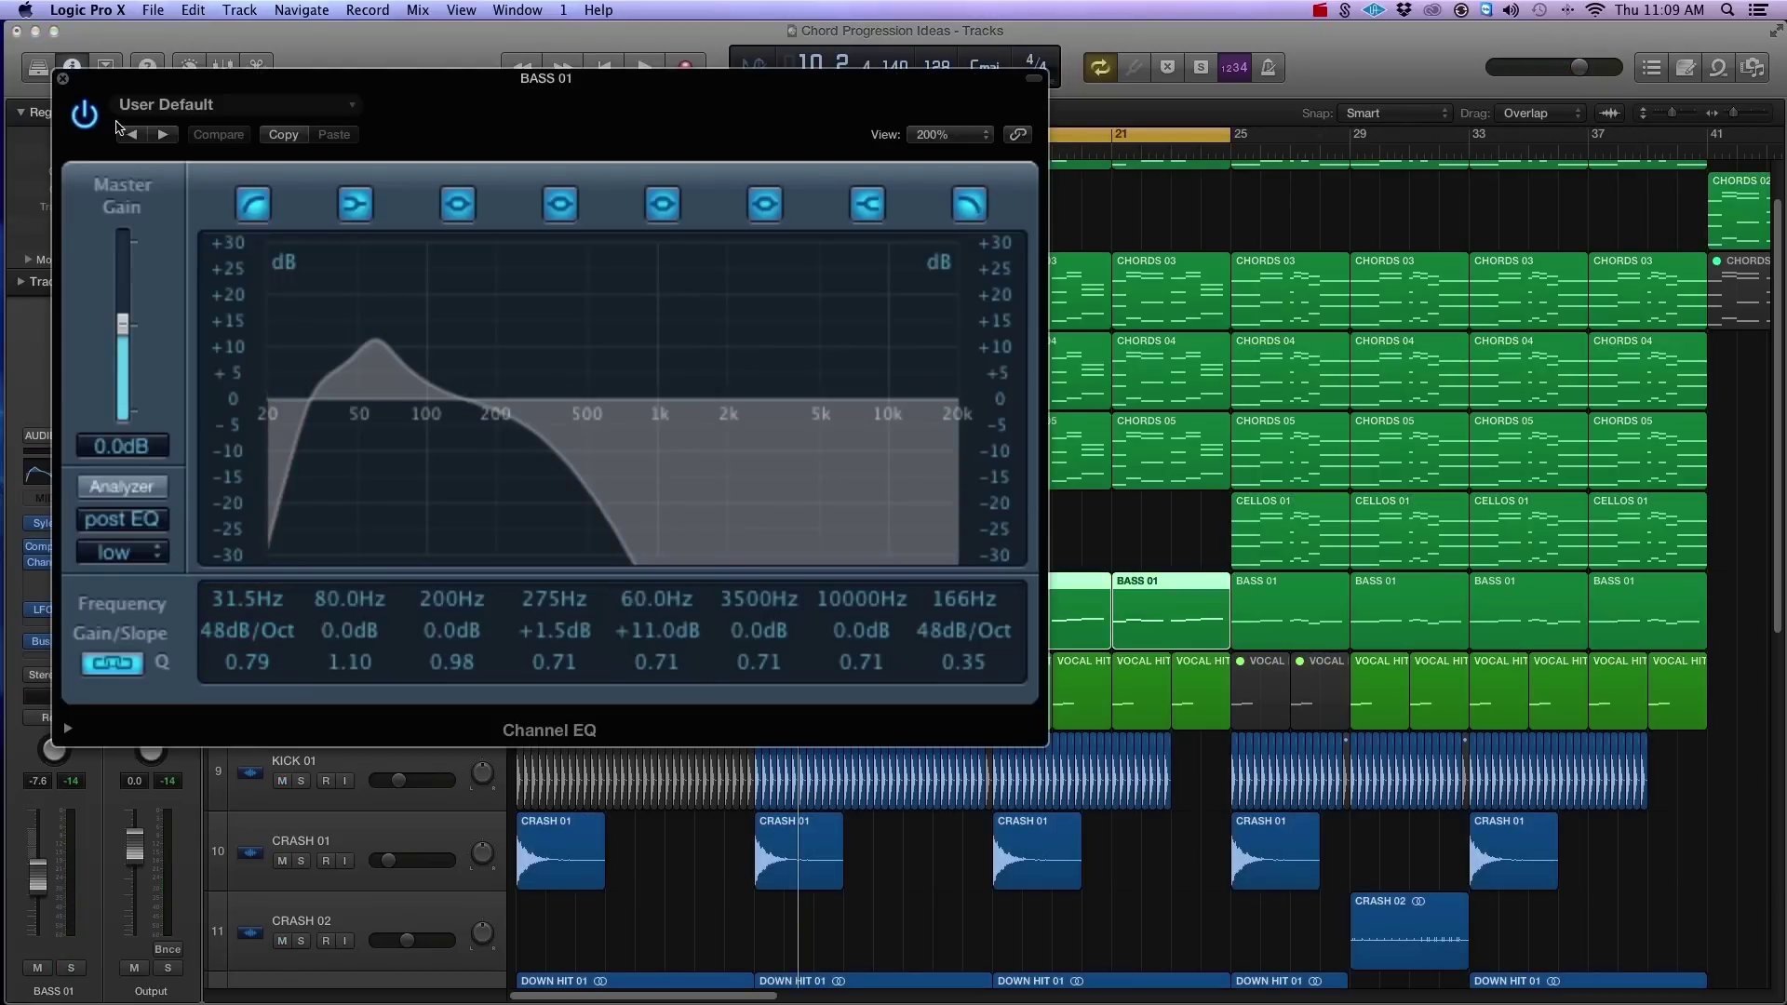
{"action": "left_click", "coordinate": [62, 78]}
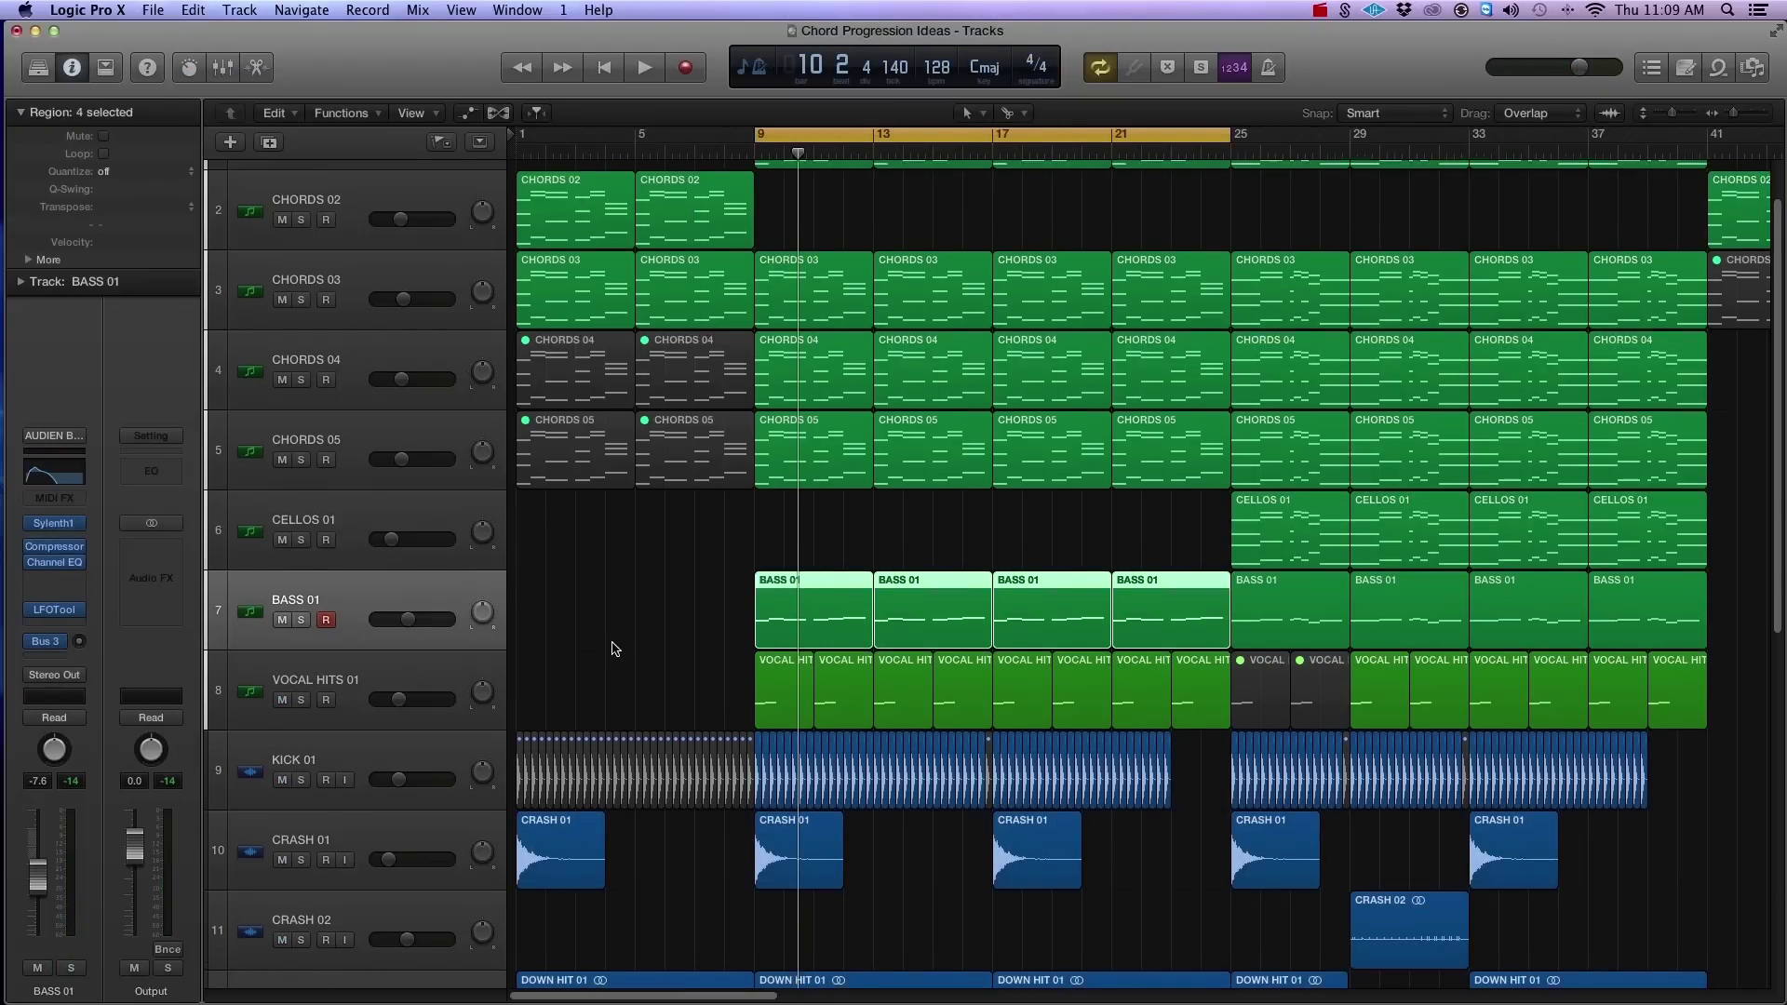
Solo the VOCAL HITS 01 track, listen to it briefly, and remove the solo.
{"action": "scroll", "coordinate": [611, 641], "scroll_direction": "down", "scroll_amount": 1}
{"action": "left_click", "coordinate": [301, 682]}
{"action": "left_click", "coordinate": [382, 663]}
{"action": "key", "text": "space"}
{"action": "key", "text": "space"}
{"action": "left_click", "coordinate": [300, 681]}
{"action": "scroll", "coordinate": [677, 701], "scroll_direction": "down", "scroll_amount": 3}
{"action": "scroll", "coordinate": [677, 700], "scroll_direction": "down", "scroll_amount": 1}
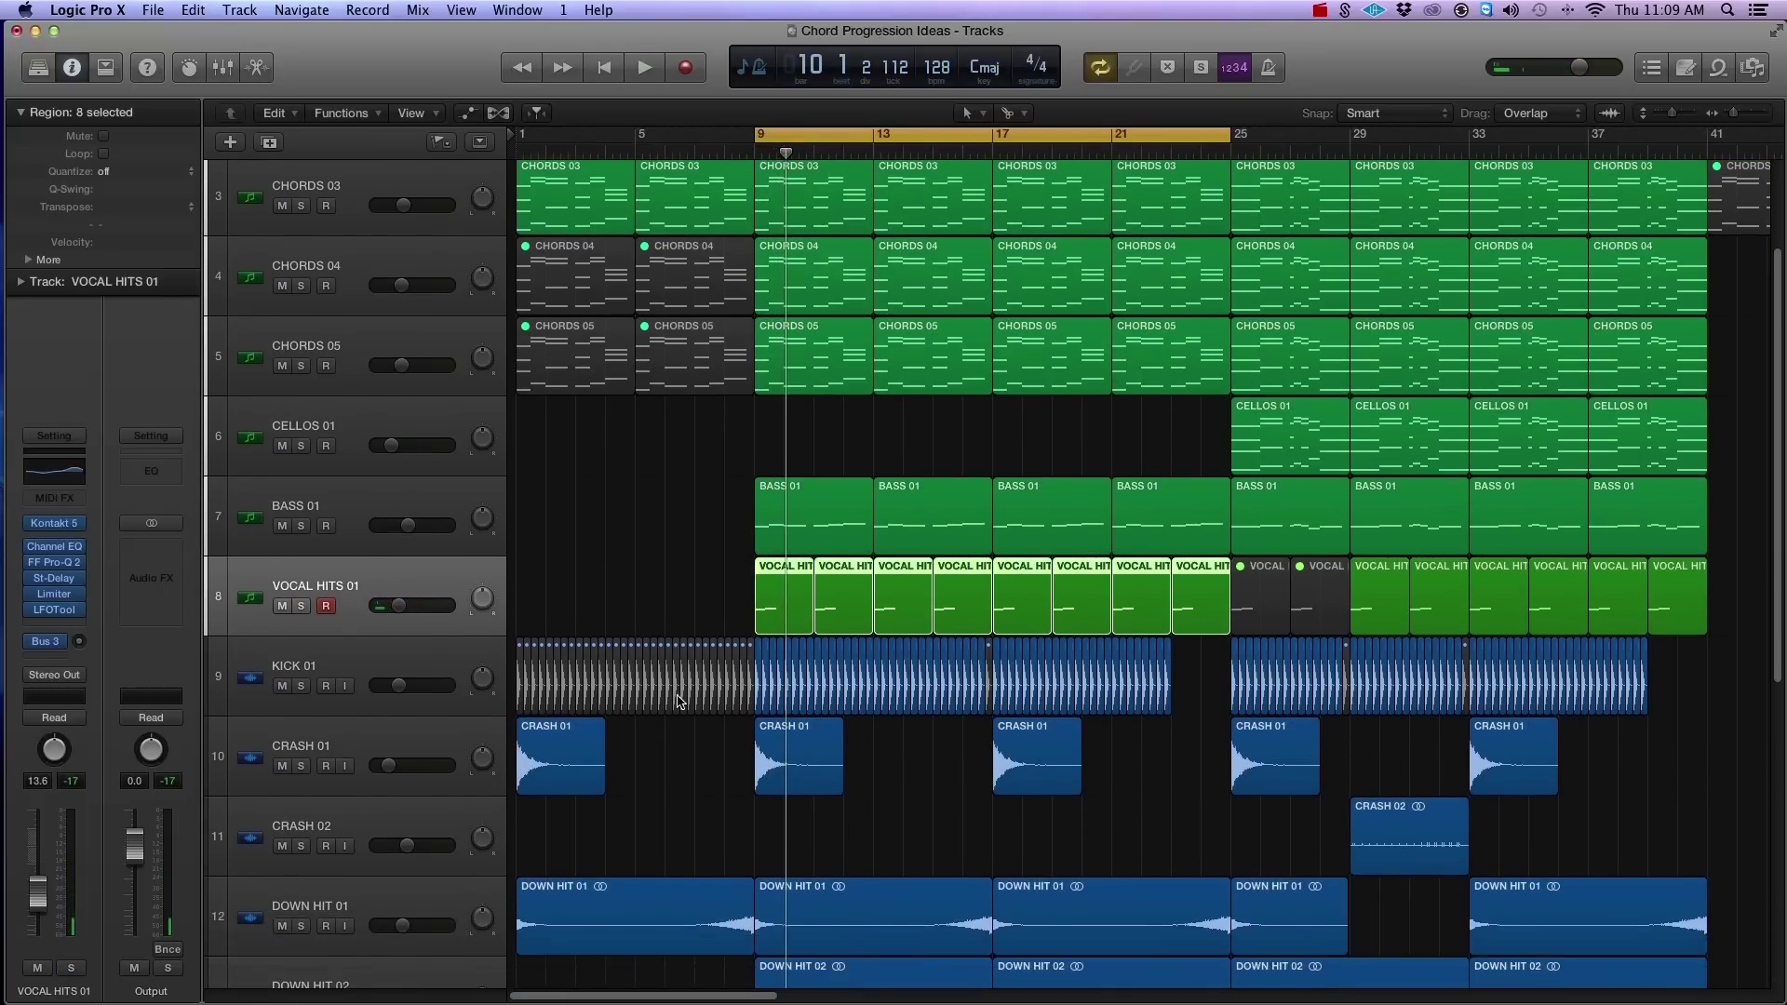
{"action": "scroll", "coordinate": [677, 701], "scroll_direction": "up", "scroll_amount": 8}
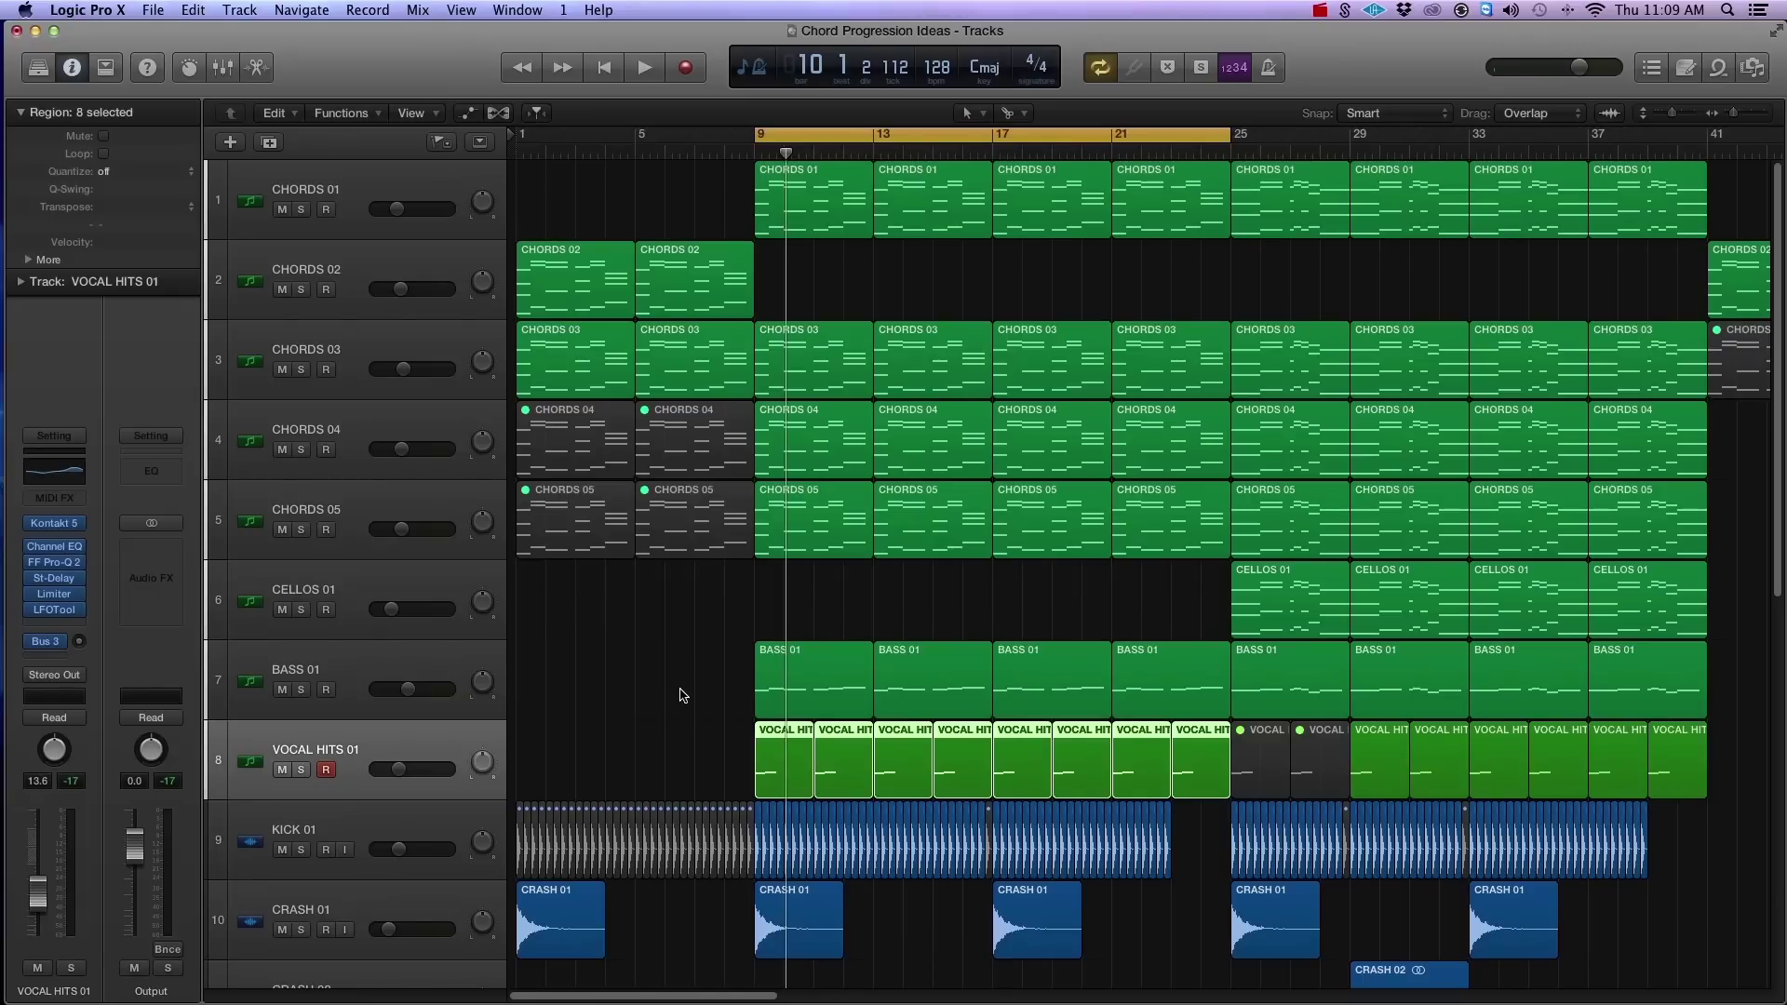
Duplicate the CHORDS 05 track with its settings and copy its four regions from bars 9 to 25 onto the new track.
{"action": "left_click", "coordinate": [398, 518]}
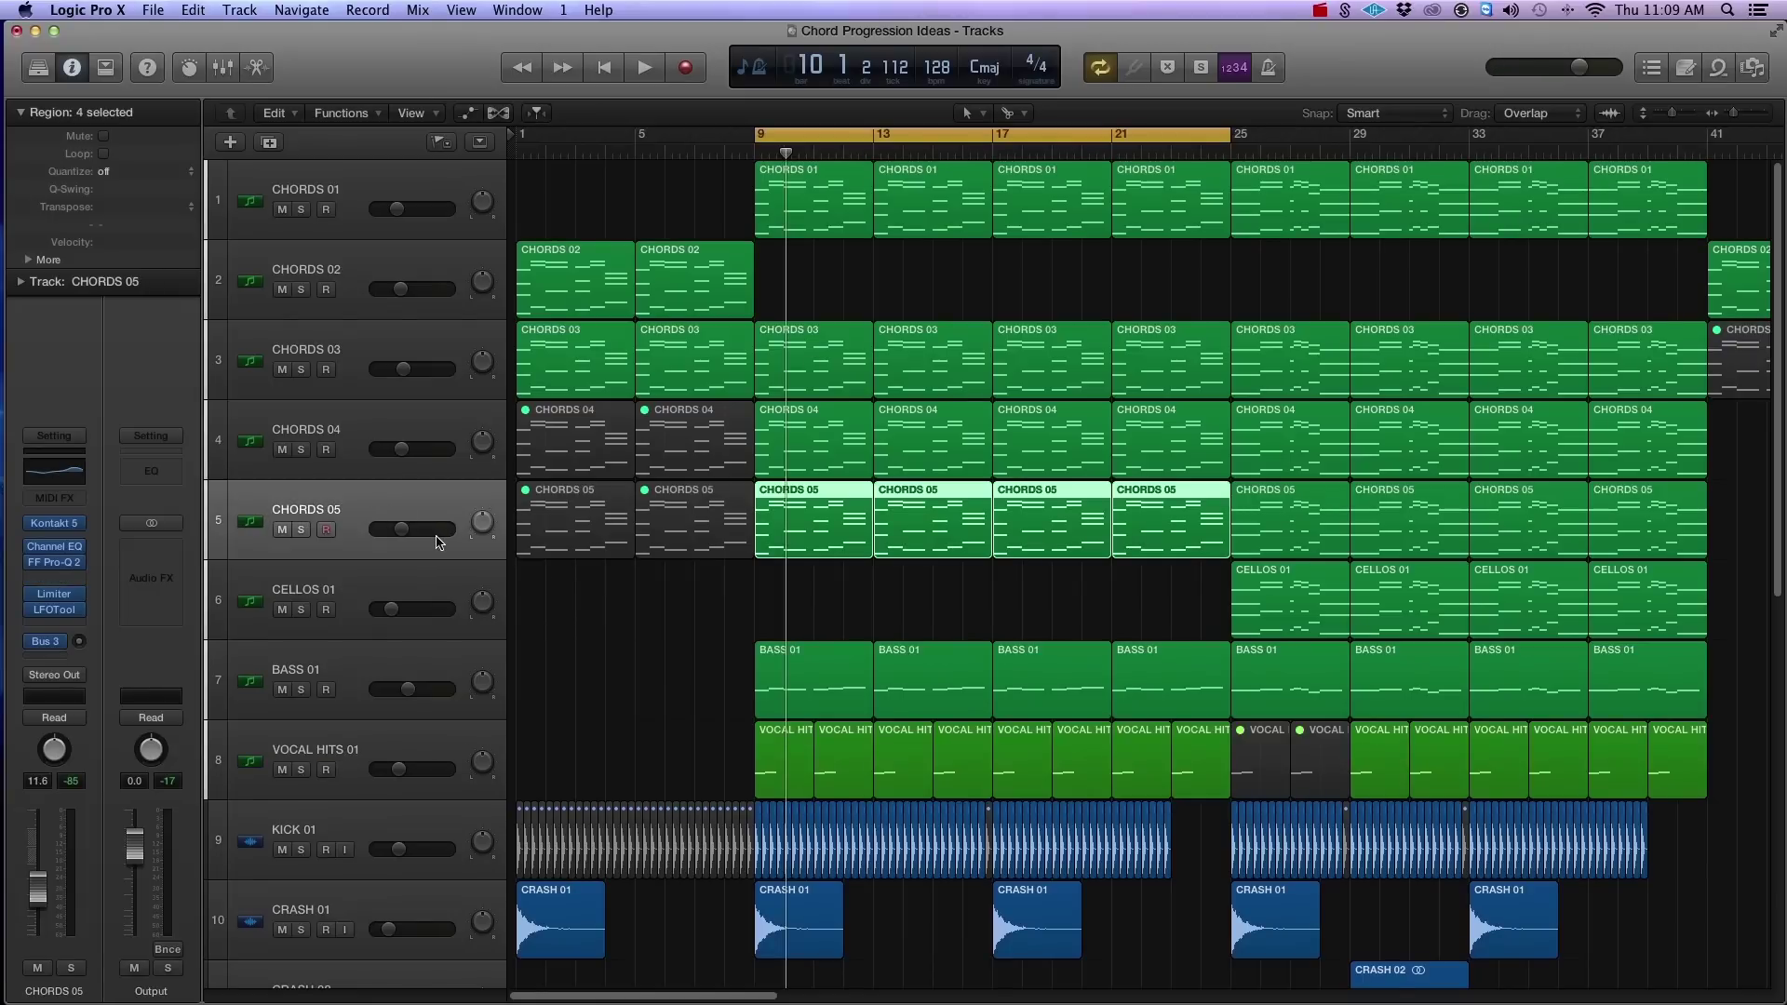
{"action": "key", "text": "super+d"}
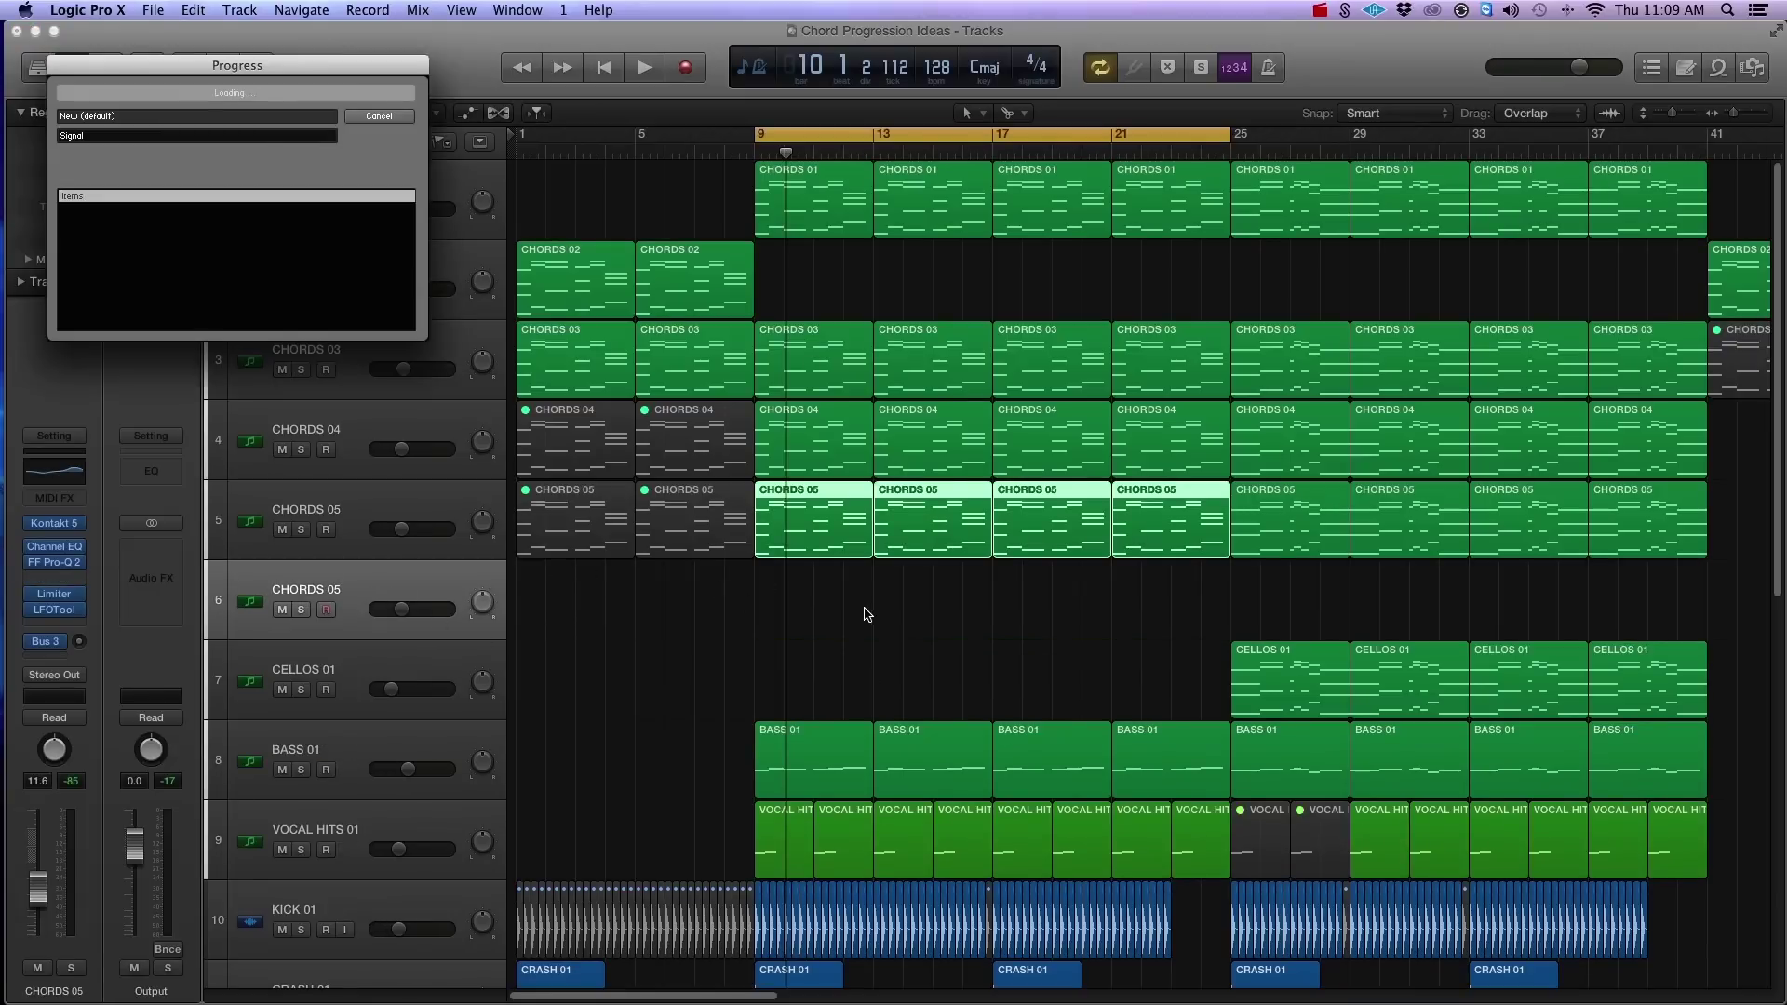
{"action": "left_click_drag", "start_coordinate": [821, 601], "coordinate": [1175, 589]}
{"action": "left_click_drag", "start_coordinate": [826, 532], "coordinate": [827, 571]}
Solo the duplicated track and remove its LFOTool, Limiter, FF Pro-Q 2 and Channel EQ audio effects.
{"action": "left_click", "coordinate": [302, 610]}
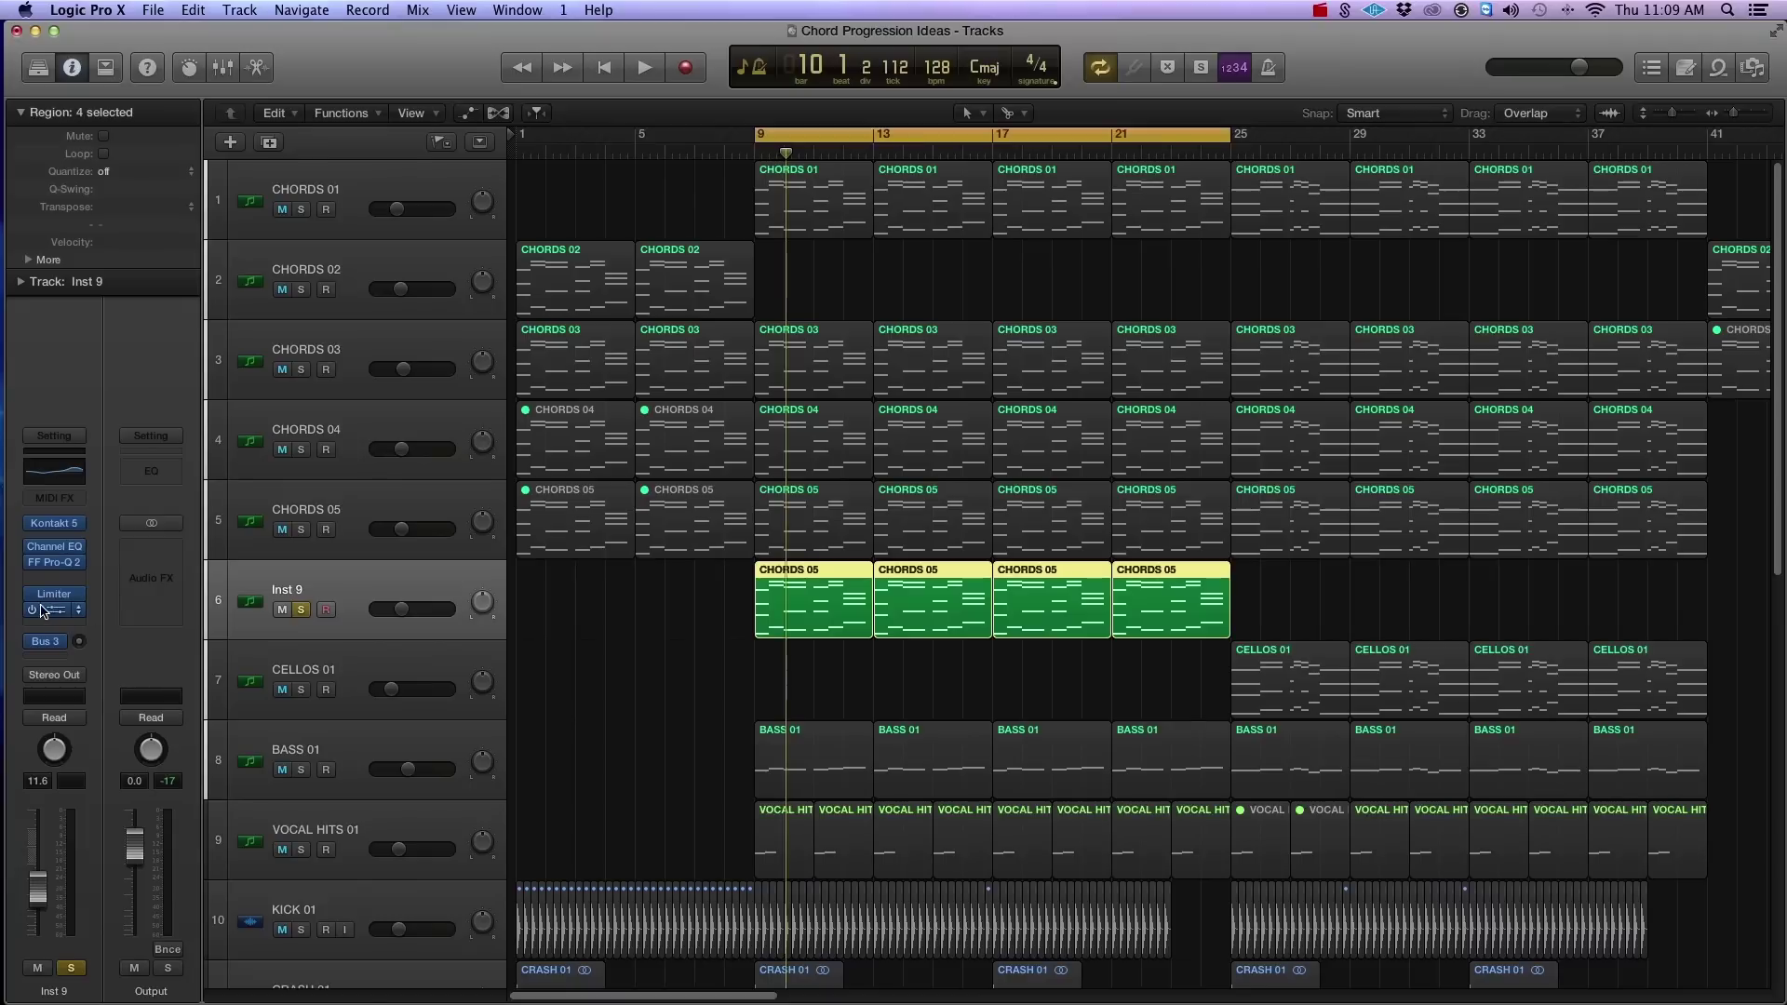
{"action": "left_click", "coordinate": [79, 611]}
{"action": "left_click", "coordinate": [78, 614]}
{"action": "left_click", "coordinate": [80, 596]}
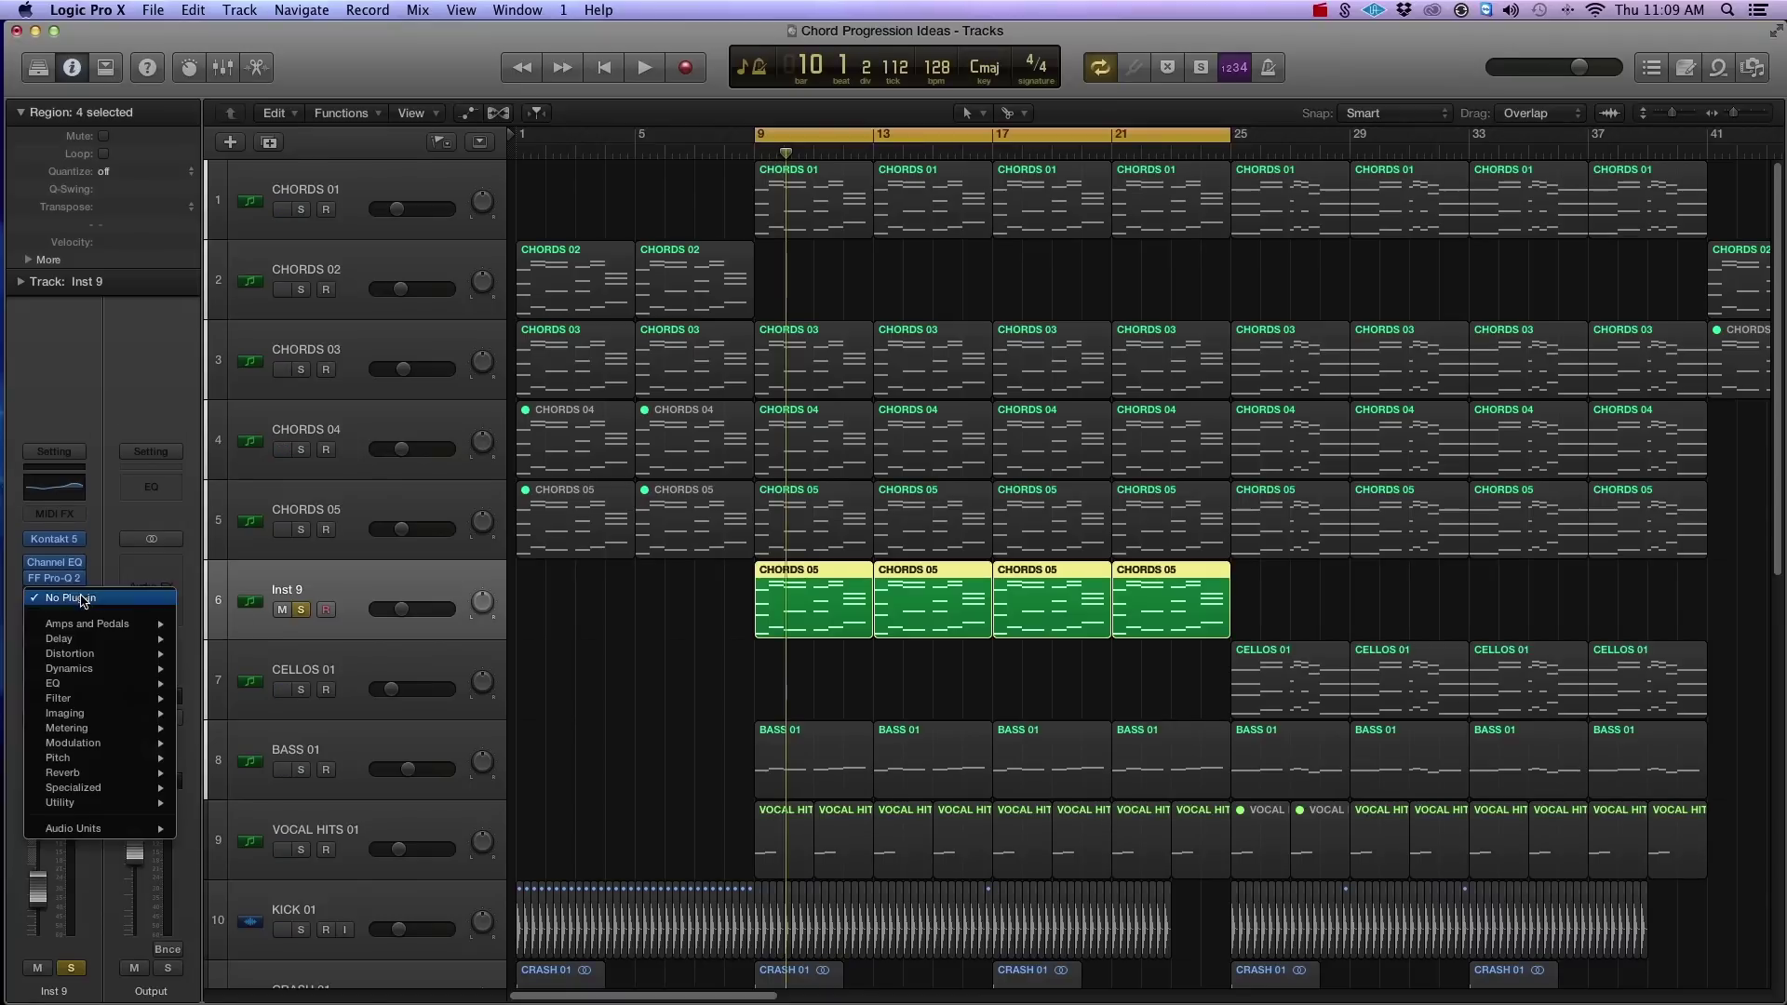
{"action": "left_click", "coordinate": [80, 598]}
{"action": "left_click", "coordinate": [80, 596]}
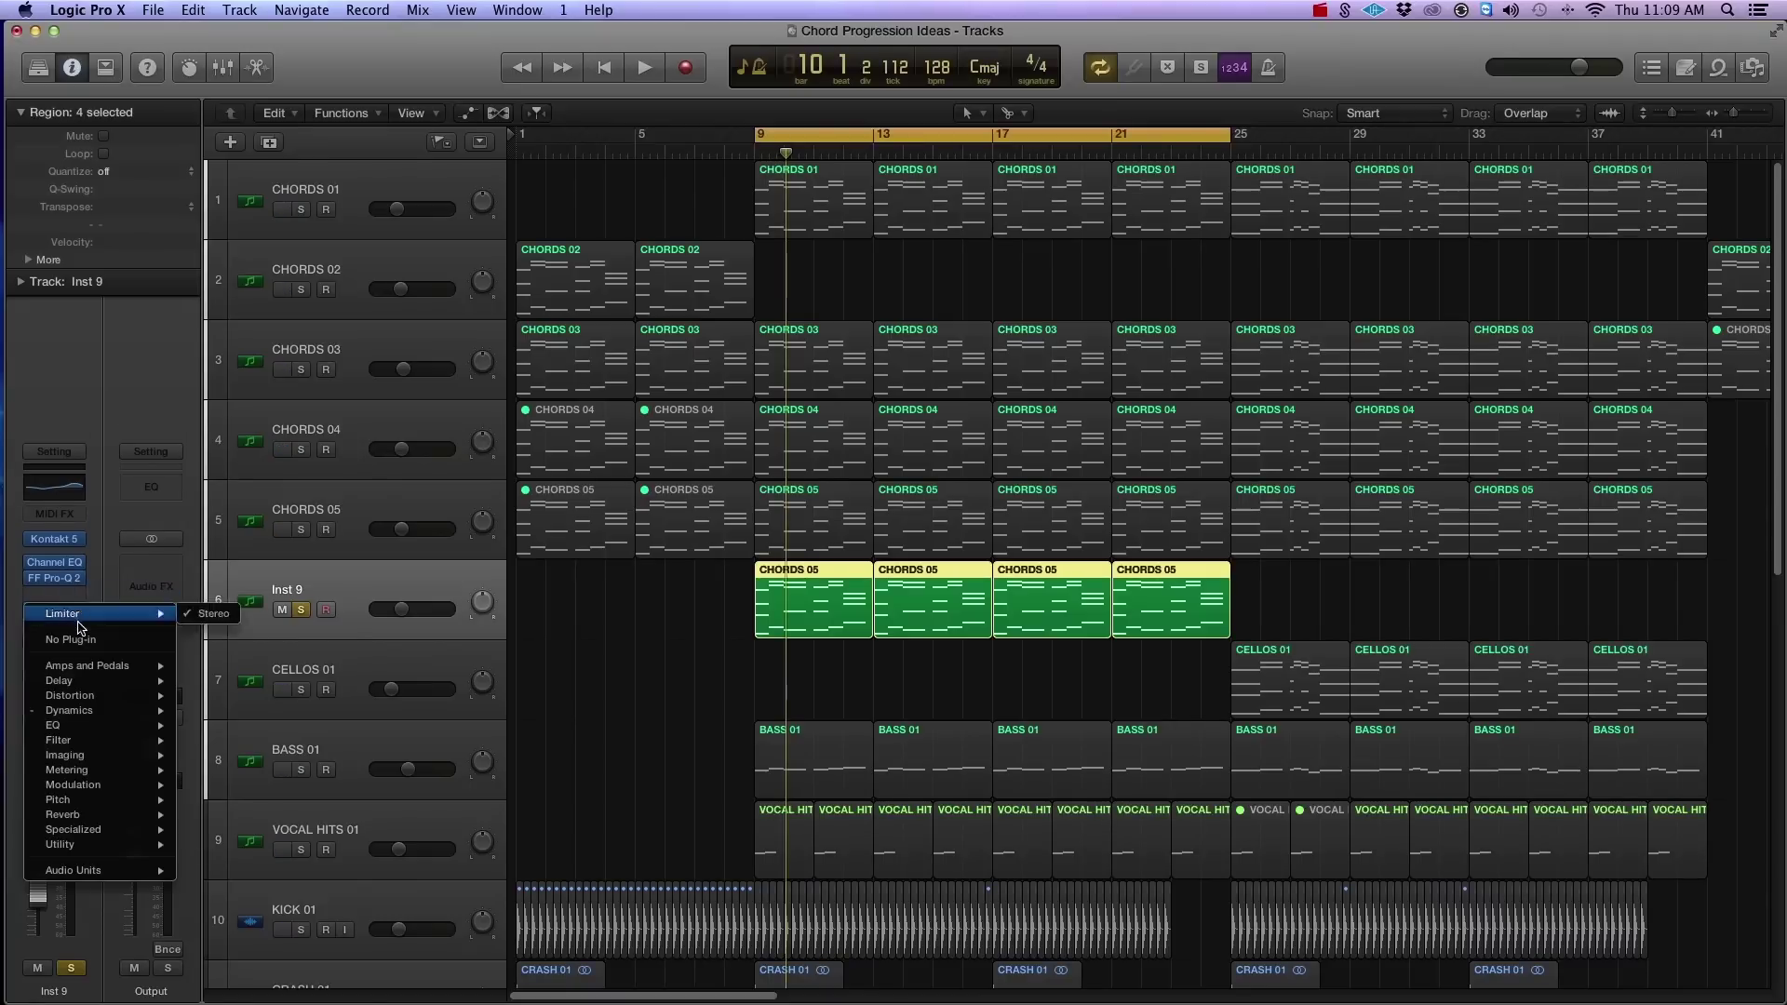
{"action": "left_click", "coordinate": [83, 640]}
{"action": "left_click", "coordinate": [80, 611]}
{"action": "left_click", "coordinate": [82, 613]}
{"action": "left_click", "coordinate": [81, 612]}
{"action": "left_click", "coordinate": [61, 637]}
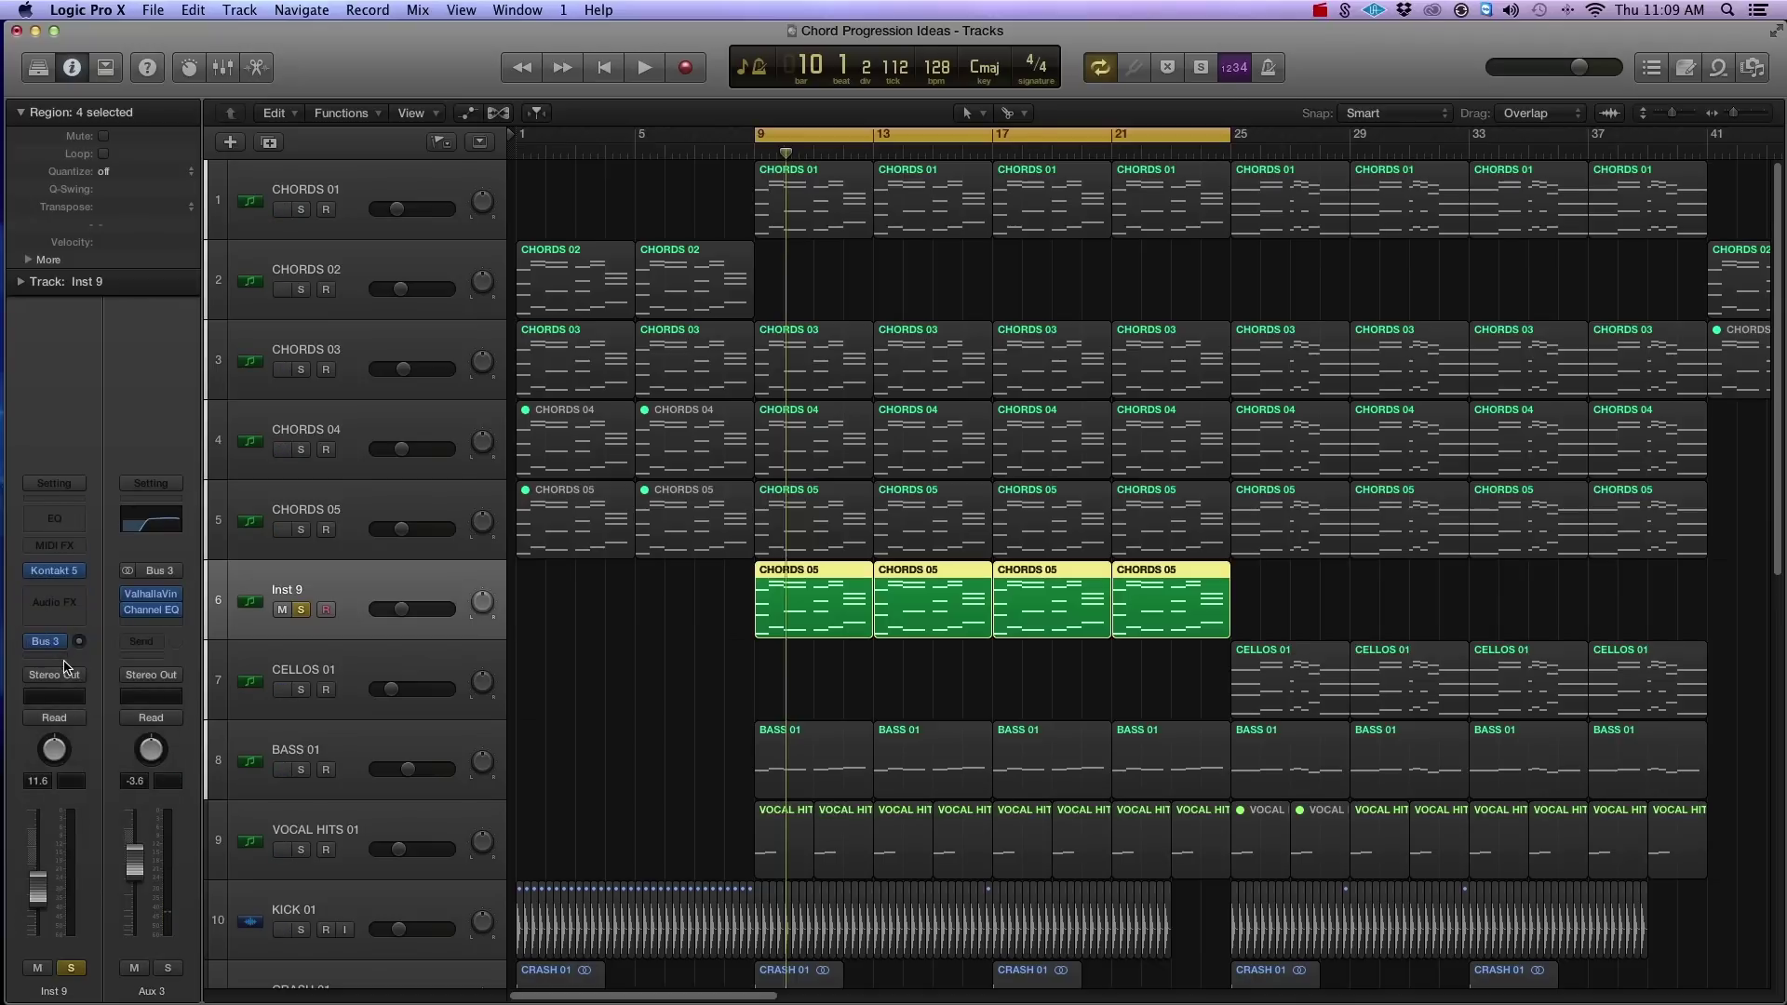
{"action": "left_click", "coordinate": [64, 649]}
Replace the Kontakt 5 instrument on the duplicated track with Reveal Sound's Spire and initialise its patch.
{"action": "left_click", "coordinate": [79, 577]}
{"action": "left_click", "coordinate": [79, 577]}
{"action": "mouse_move", "coordinate": [128, 920]}
{"action": "mouse_move", "coordinate": [305, 933]}
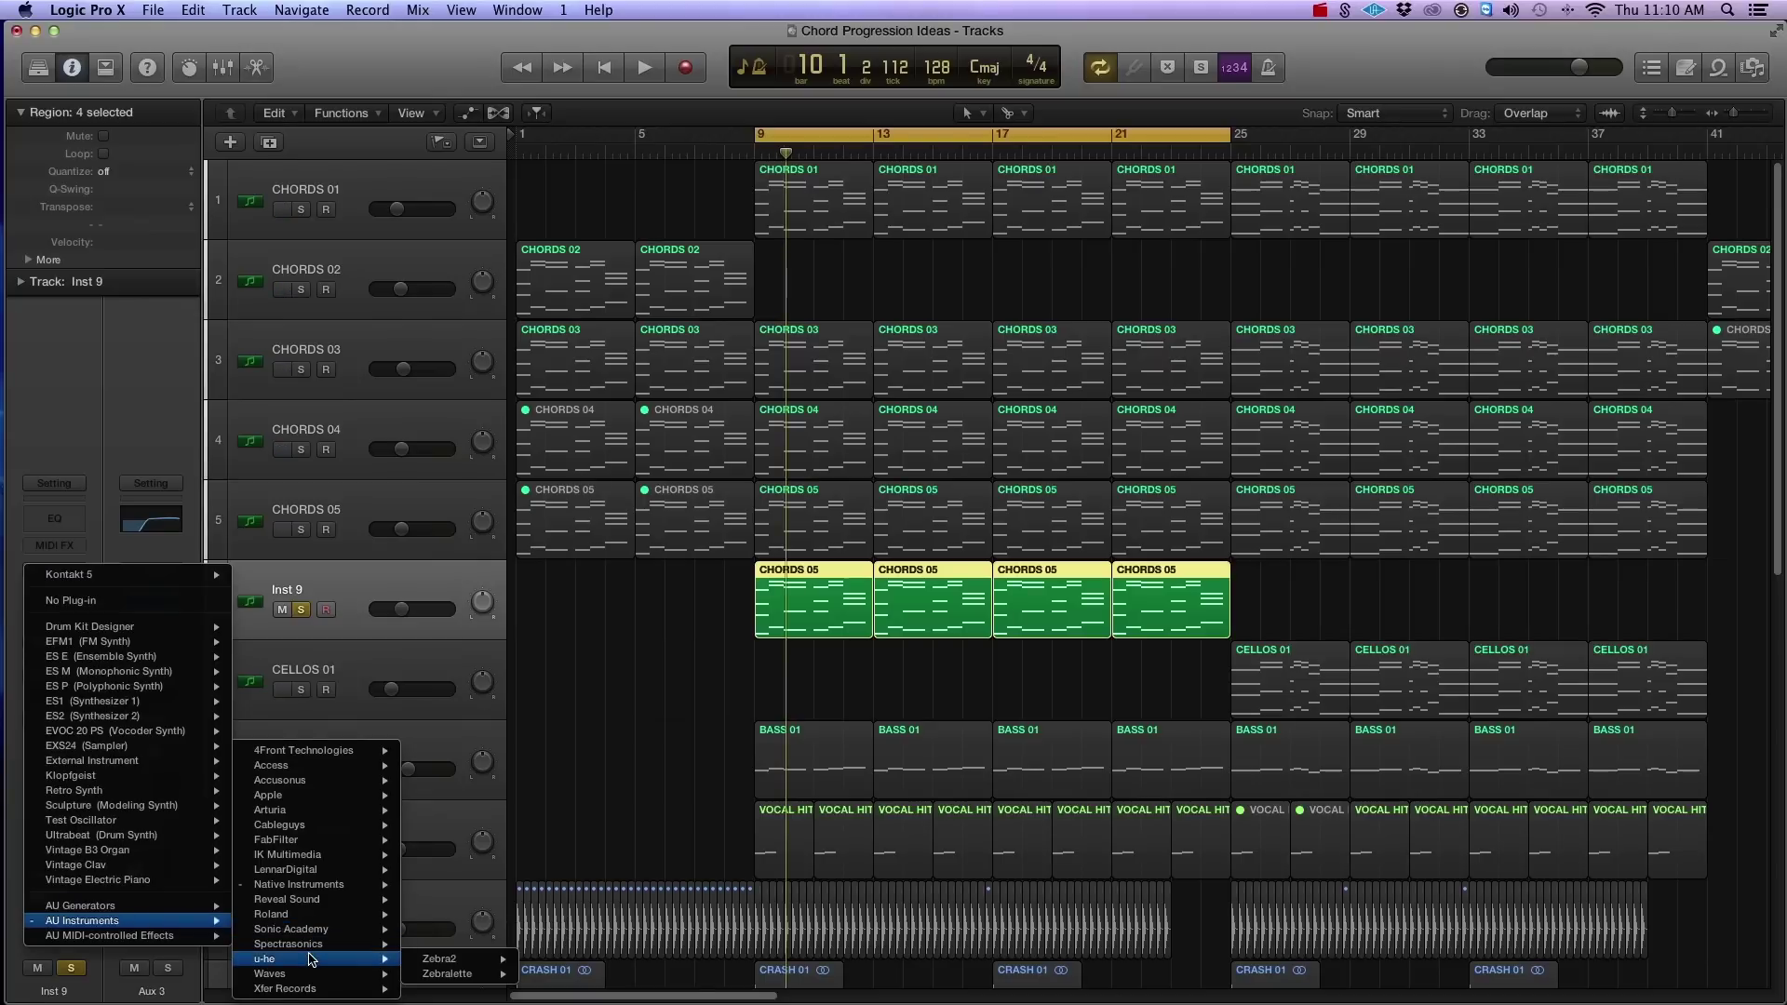
{"action": "mouse_move", "coordinate": [321, 886]}
{"action": "mouse_move", "coordinate": [446, 930]}
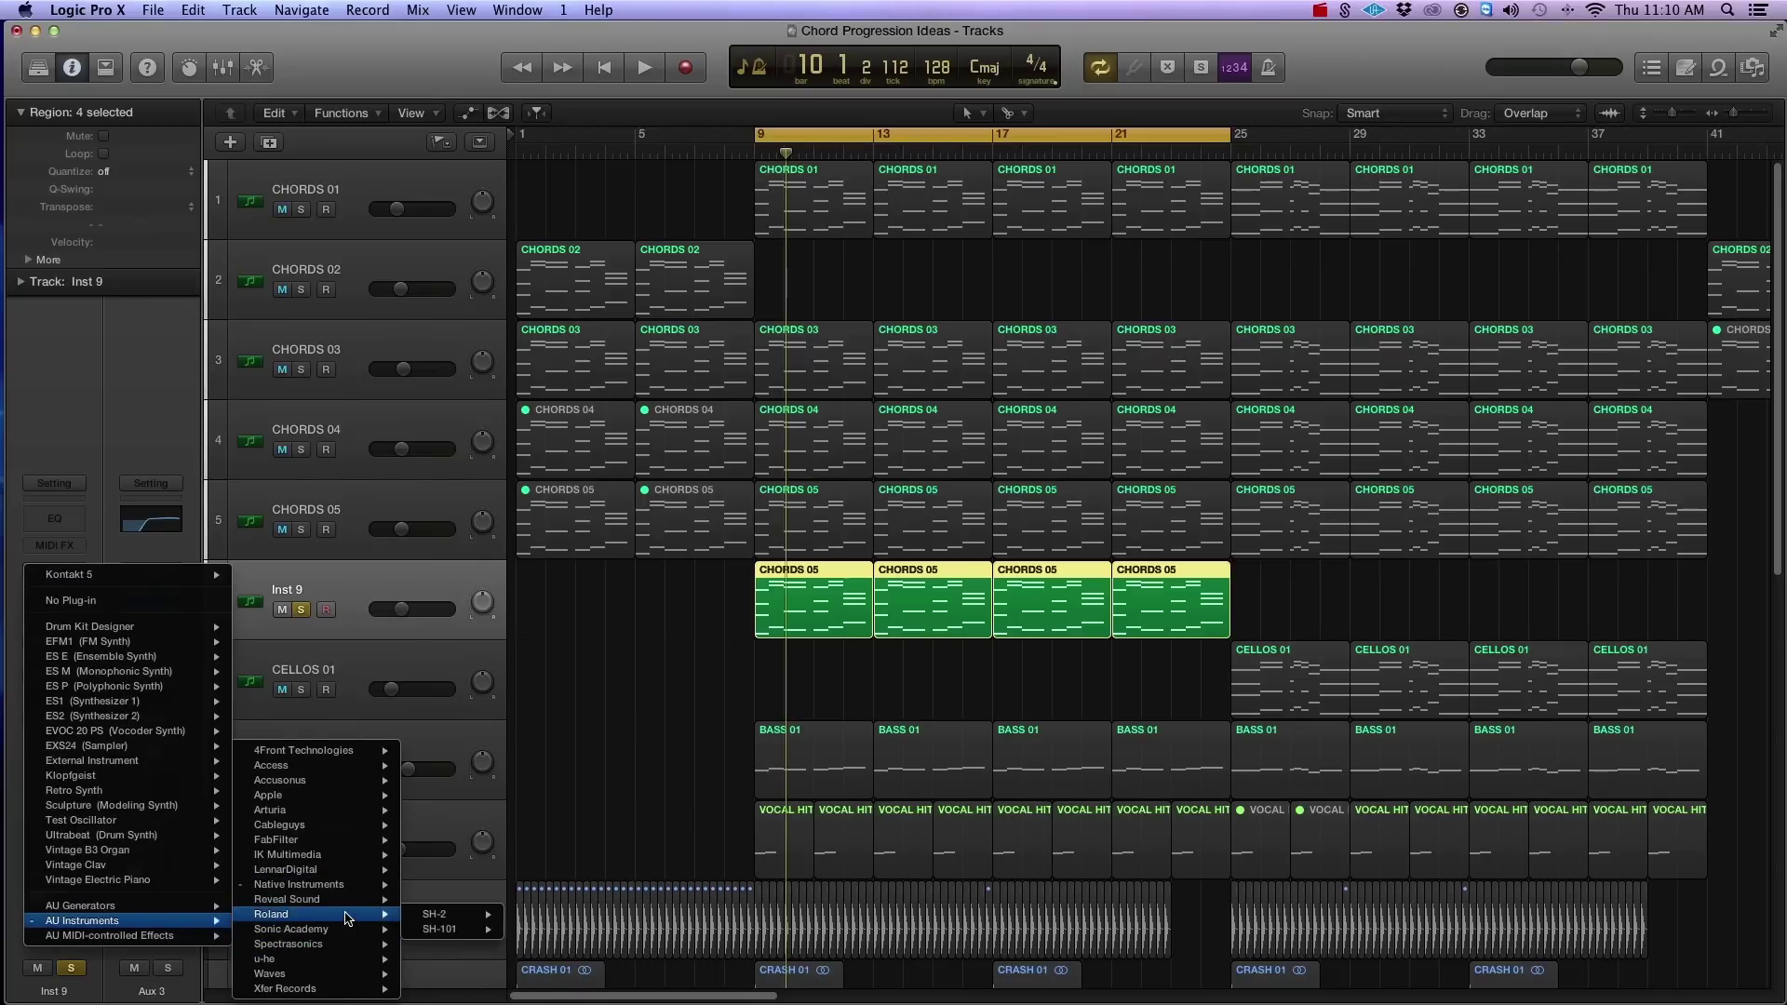
{"action": "mouse_move", "coordinate": [494, 905]}
{"action": "left_click", "coordinate": [533, 917]}
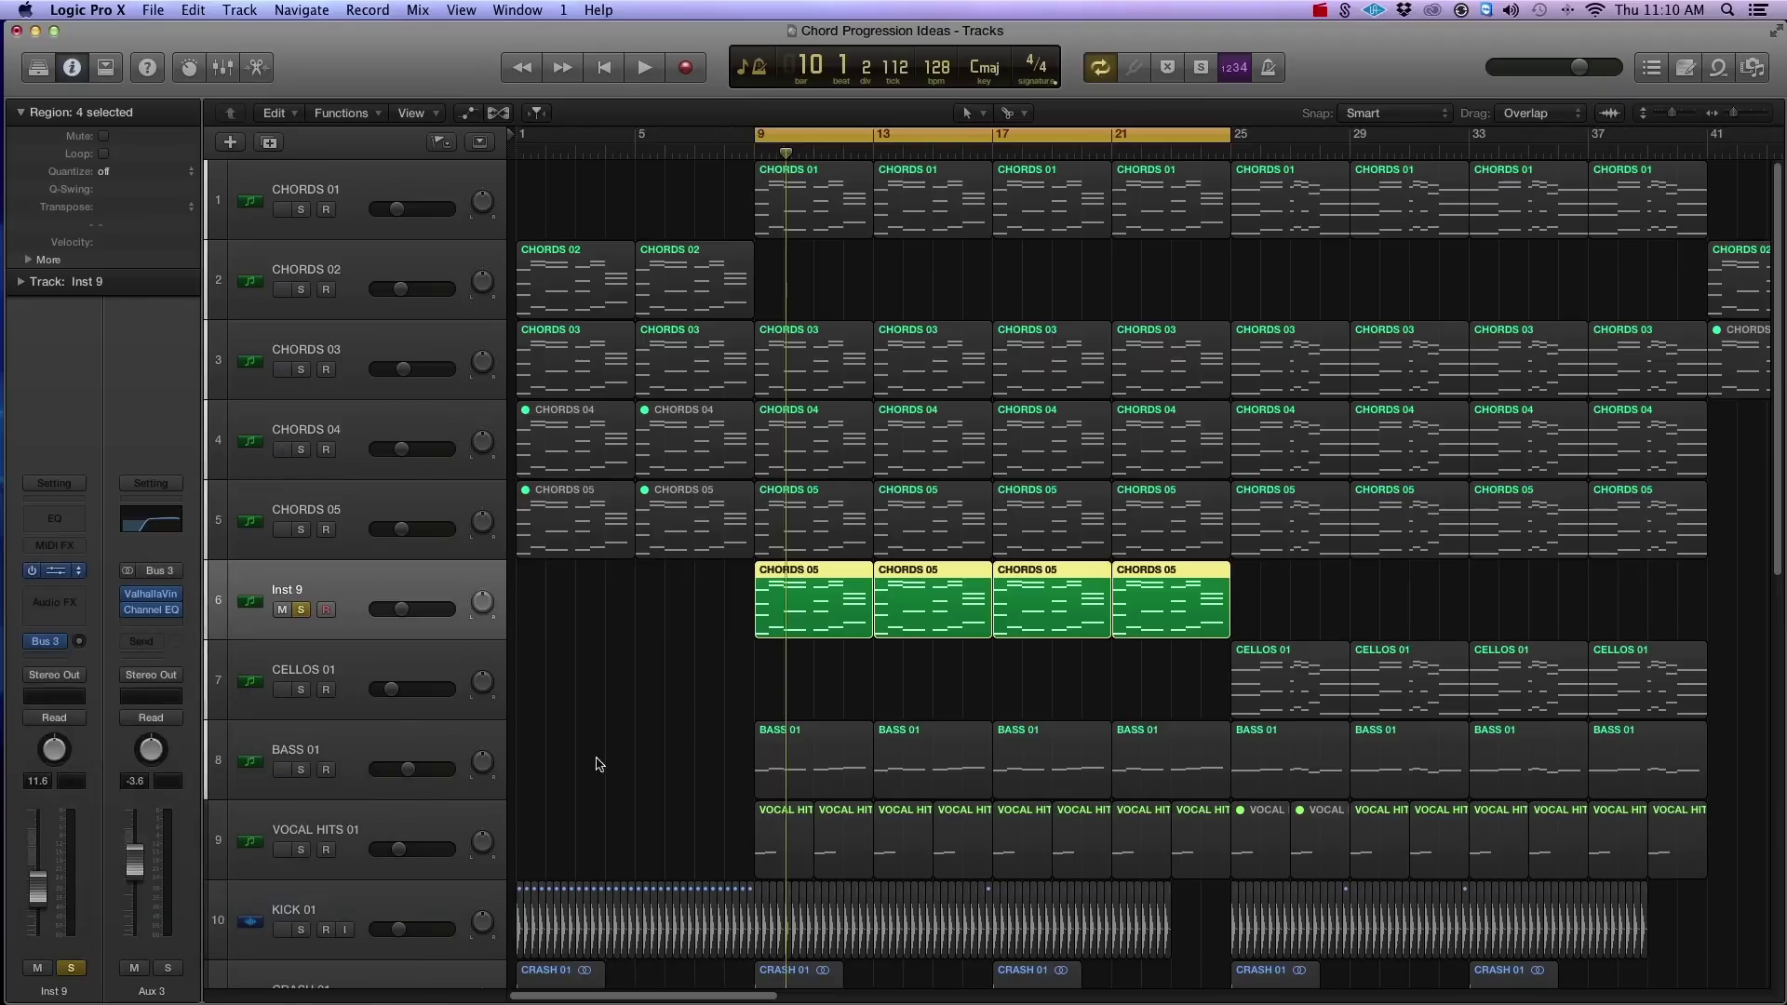
{"action": "left_click_drag", "start_coordinate": [406, 103], "coordinate": [958, 147]}
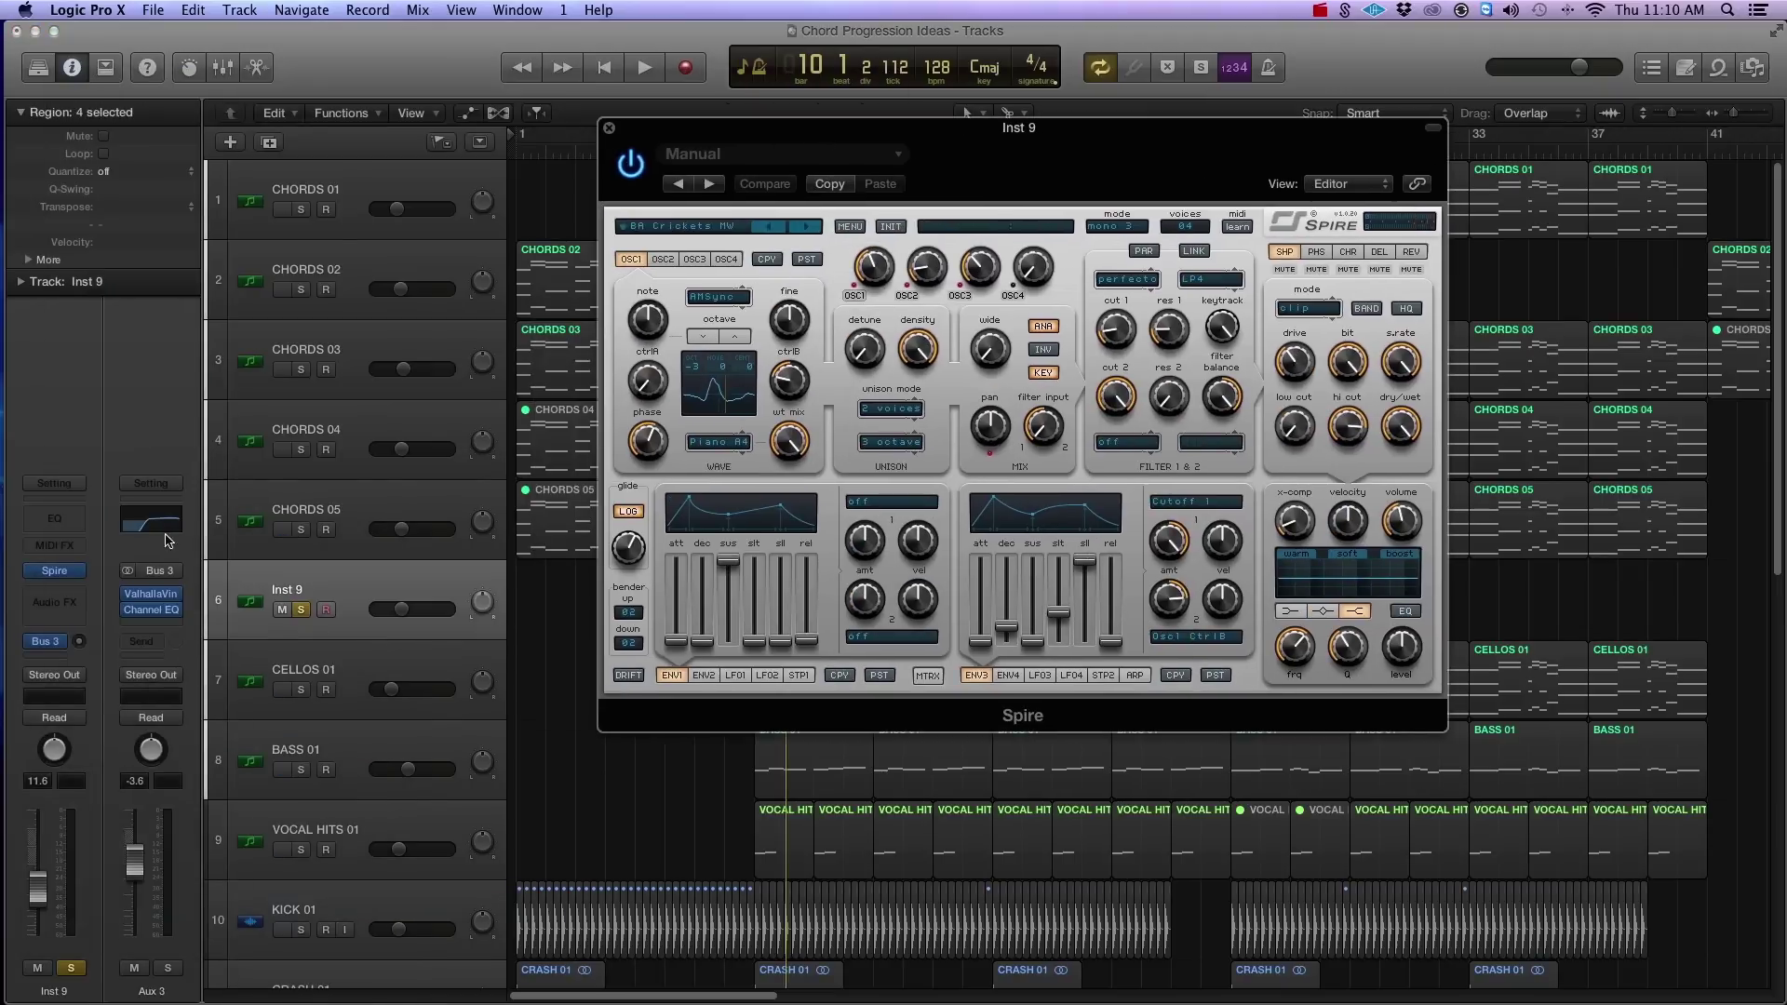
{"action": "left_click_drag", "start_coordinate": [823, 136], "coordinate": [769, 131]}
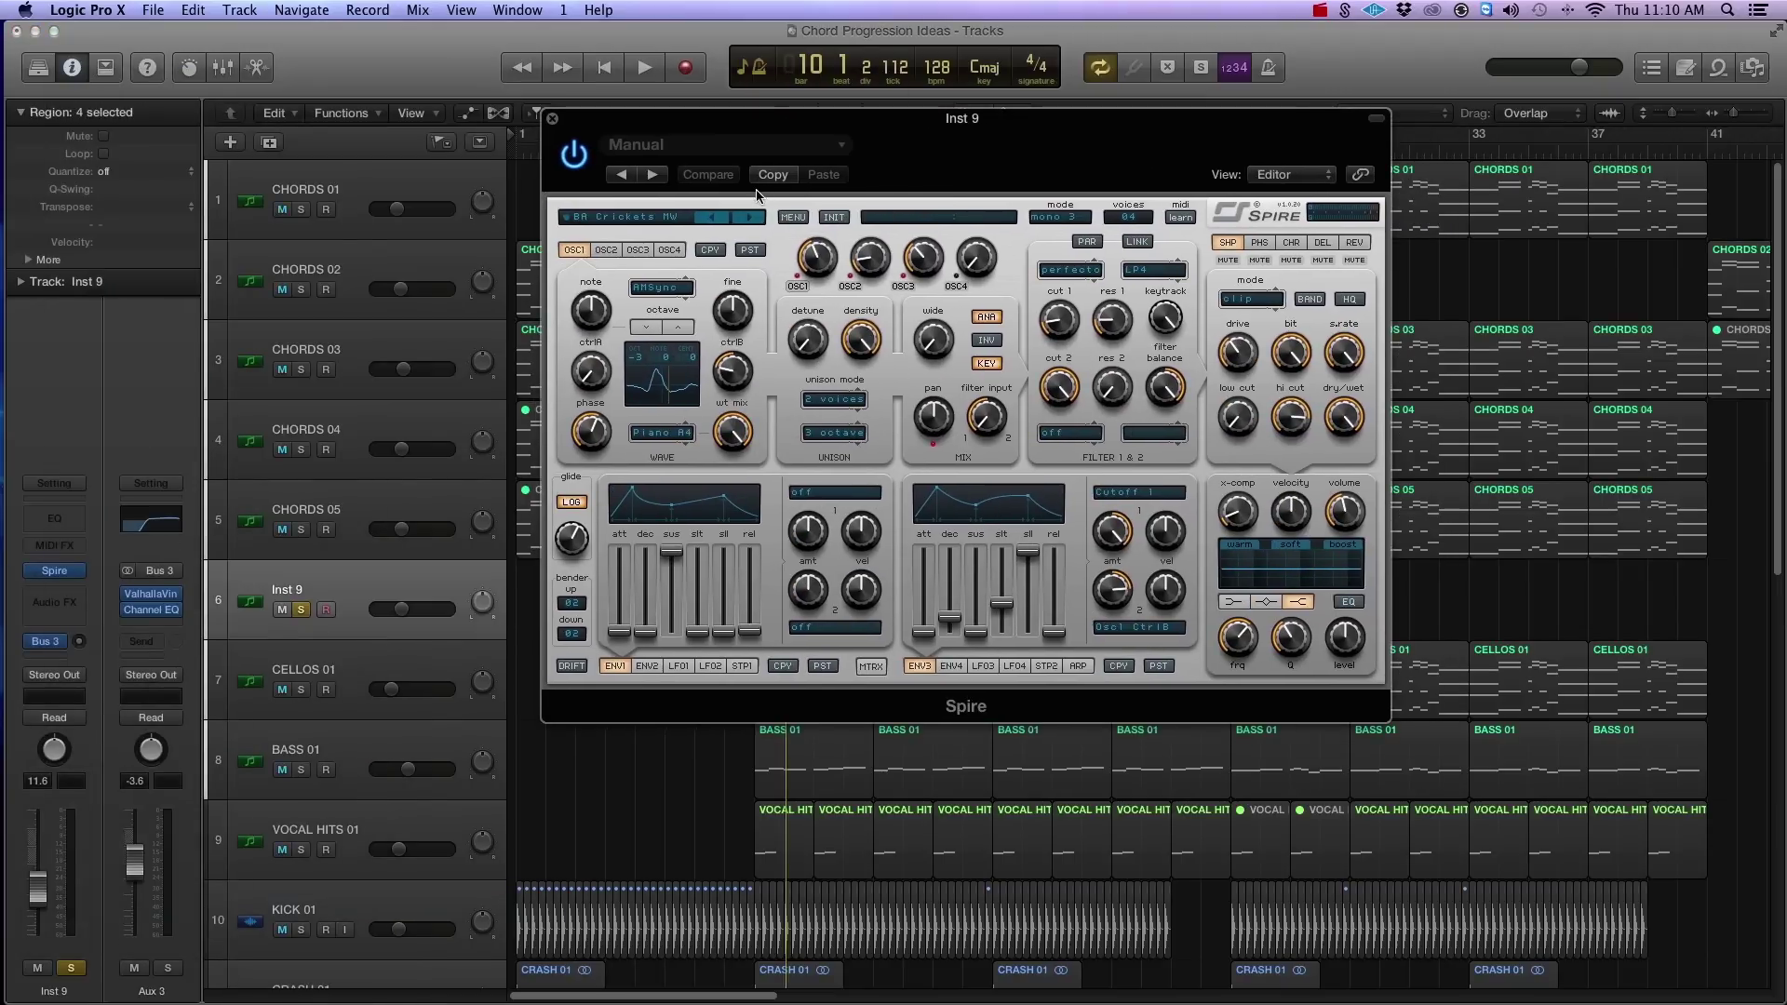
{"action": "left_click", "coordinate": [823, 218]}
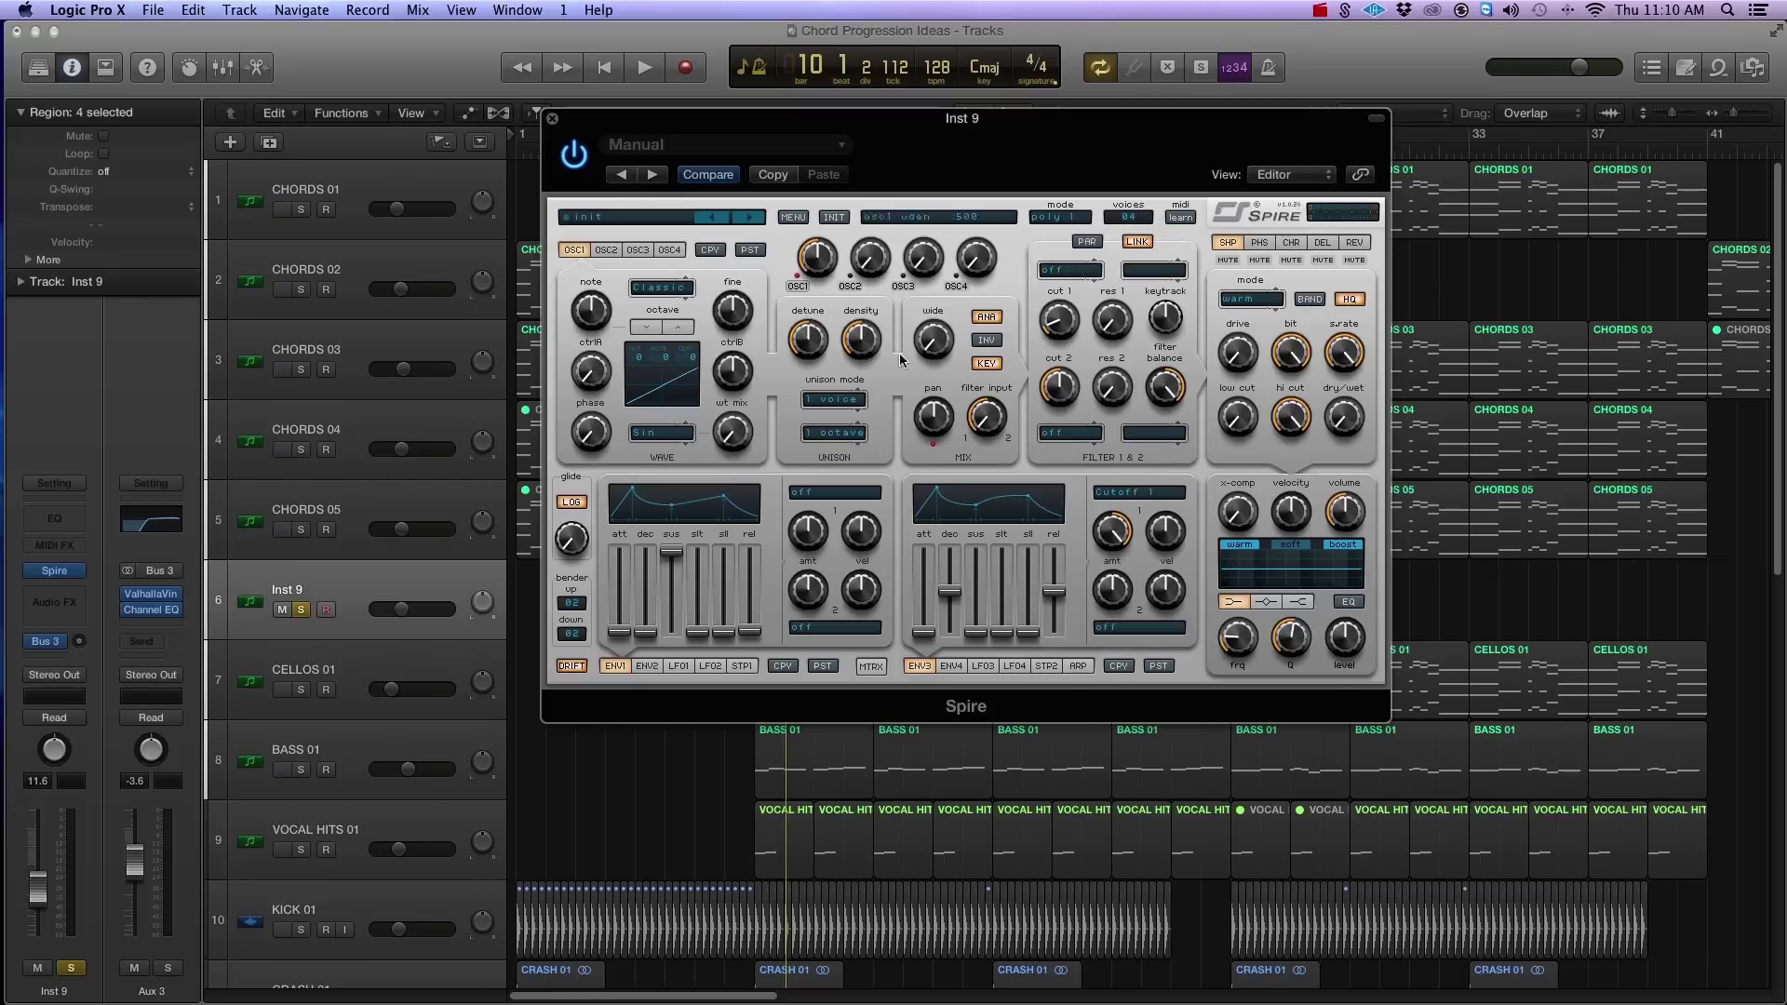
{"action": "left_click_drag", "start_coordinate": [771, 127], "coordinate": [793, 174]}
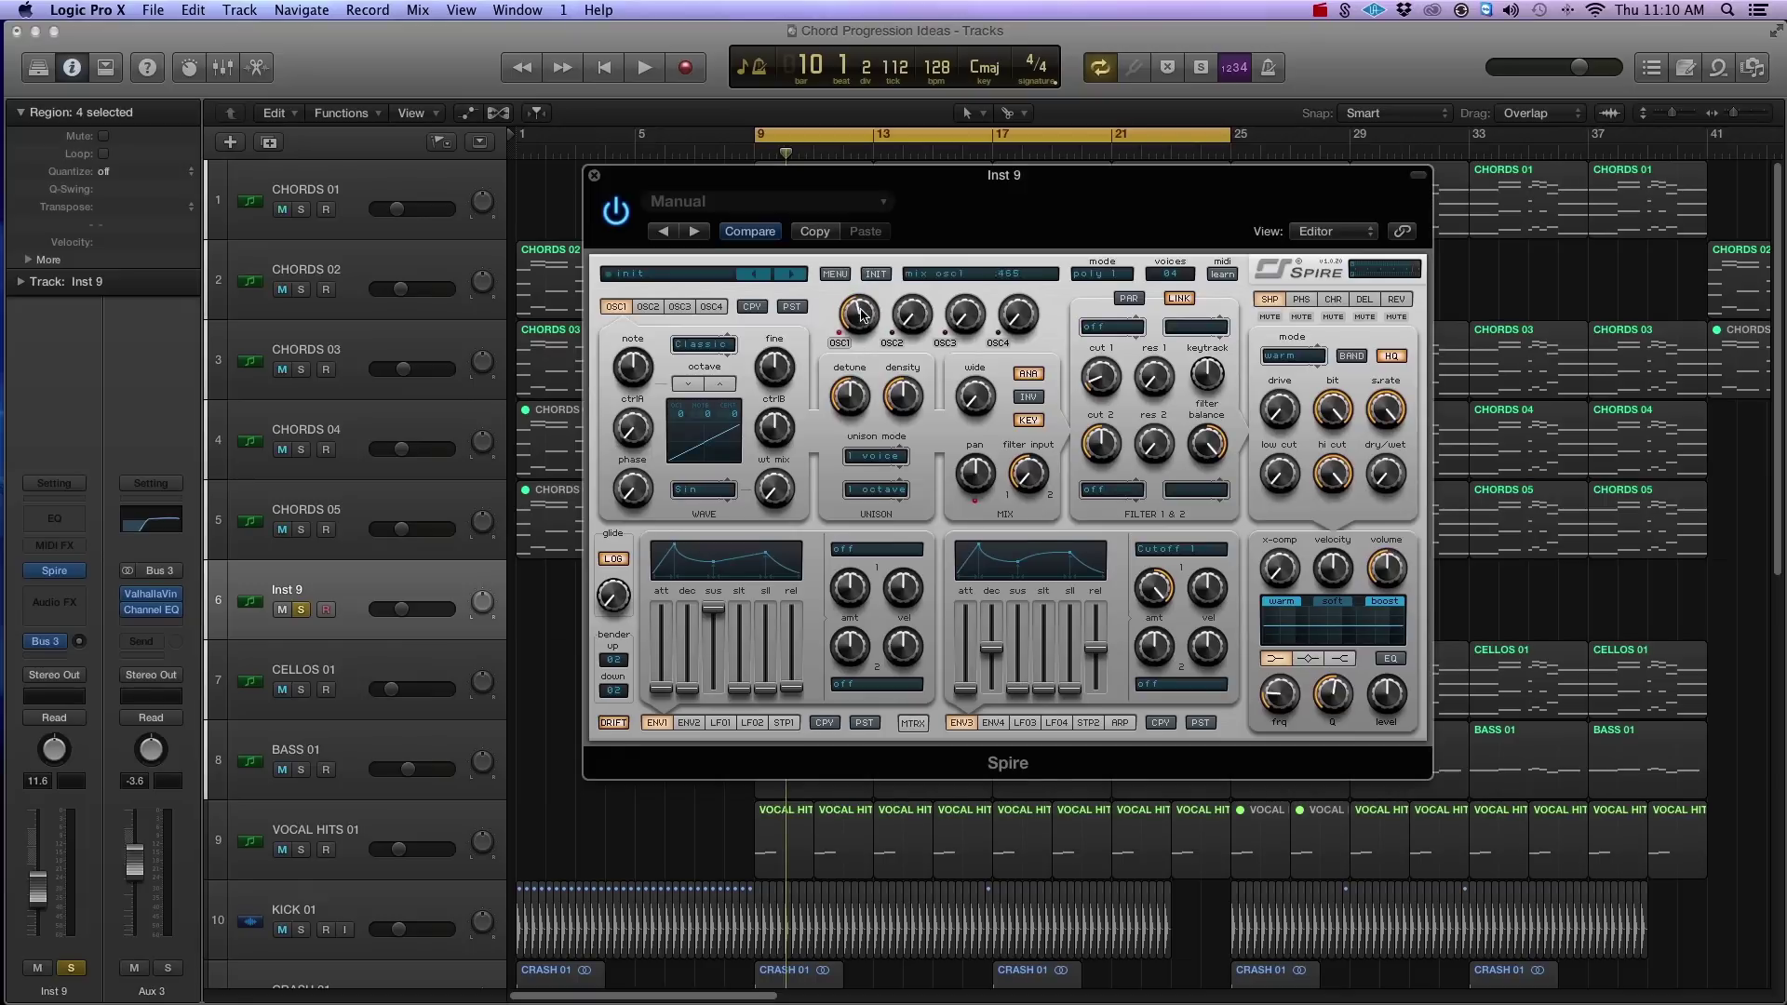
Set OSC1's unison mode to 8 voices and raise its wide amount in Spire.
{"action": "left_click", "coordinate": [887, 463]}
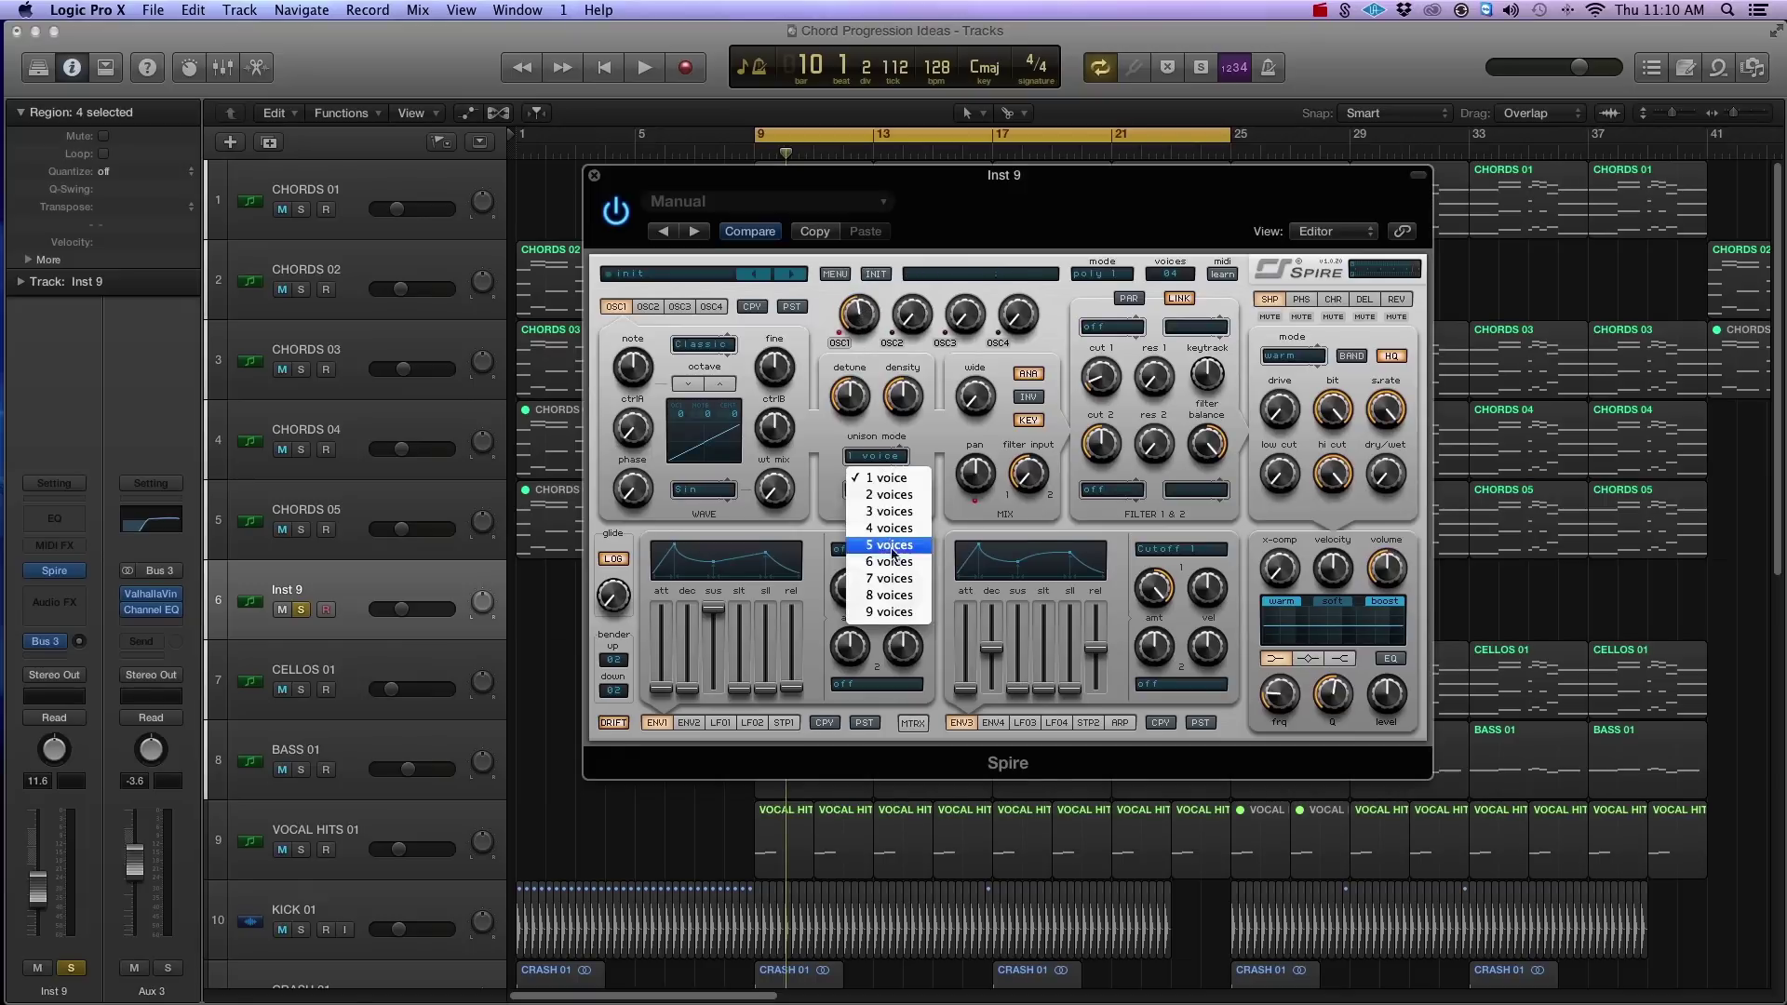
{"action": "left_click", "coordinate": [889, 598]}
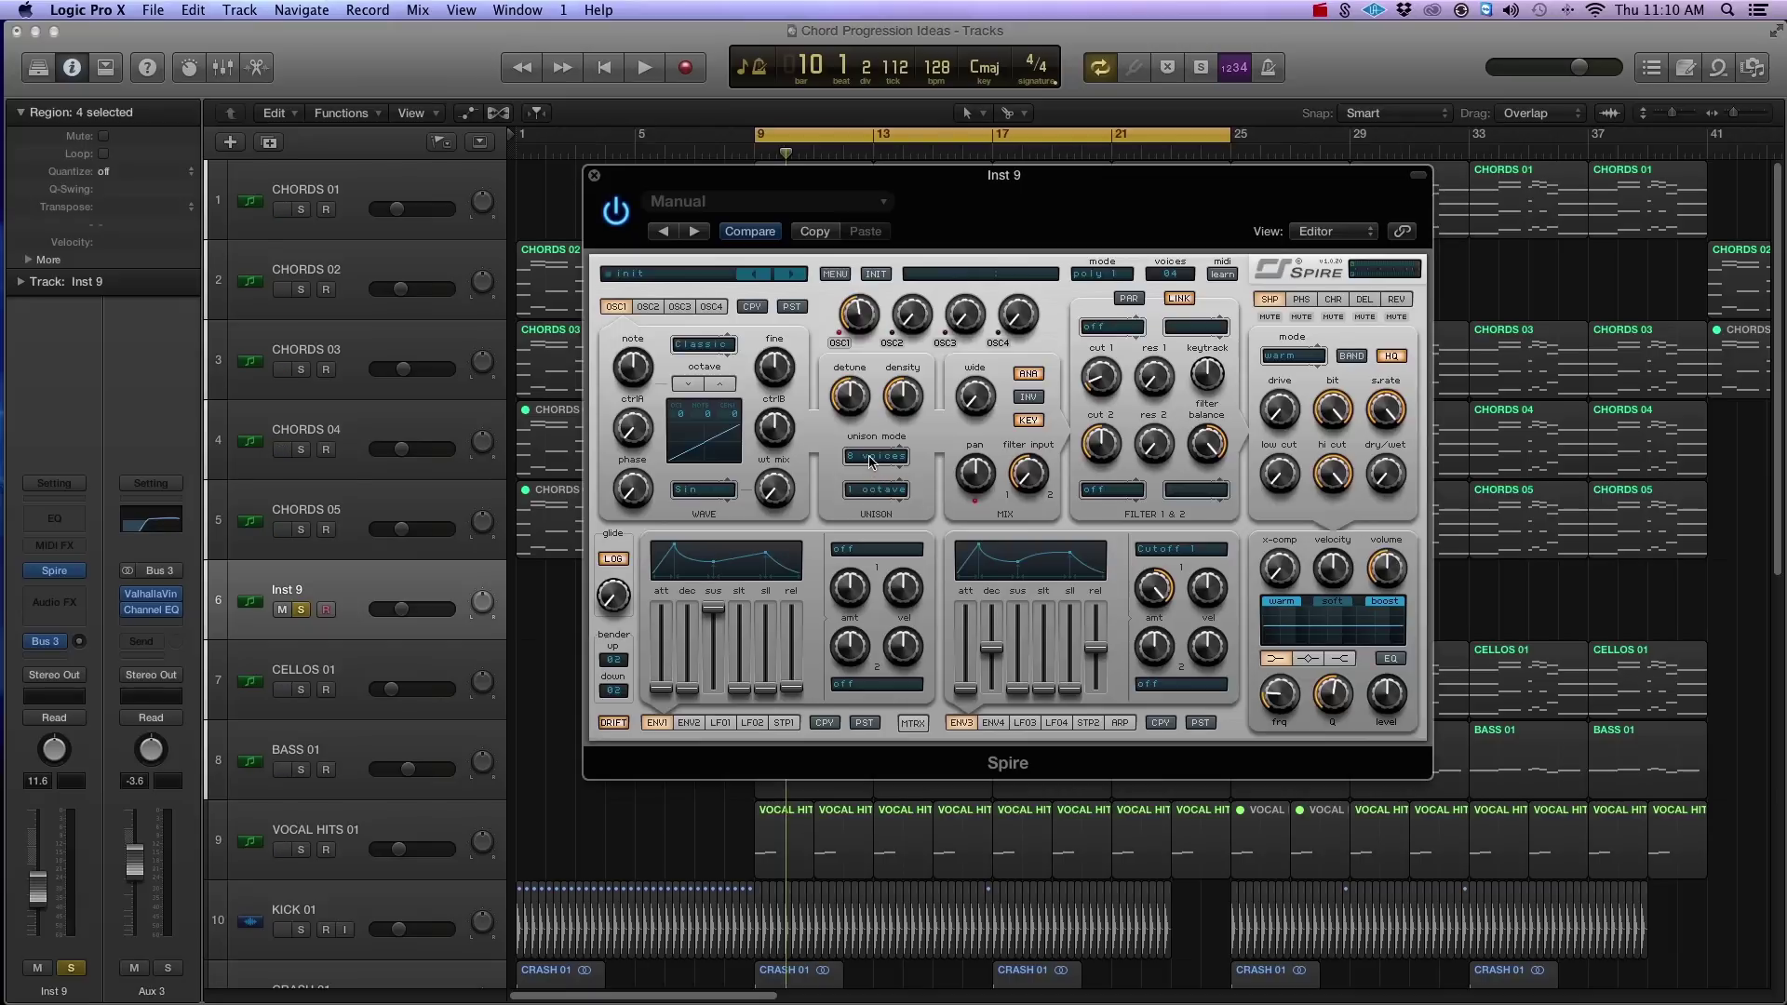
{"action": "left_click", "coordinate": [896, 463]}
{"action": "left_click", "coordinate": [880, 462]}
{"action": "left_click_drag", "start_coordinate": [962, 416], "coordinate": [980, 395]}
Shorten the cycle range to bars 9 to 17 and audition the soloed Spire chords.
{"action": "left_click_drag", "start_coordinate": [671, 220], "coordinate": [1003, 373]}
{"action": "left_click_drag", "start_coordinate": [1229, 145], "coordinate": [994, 145]}
{"action": "key", "text": "space"}
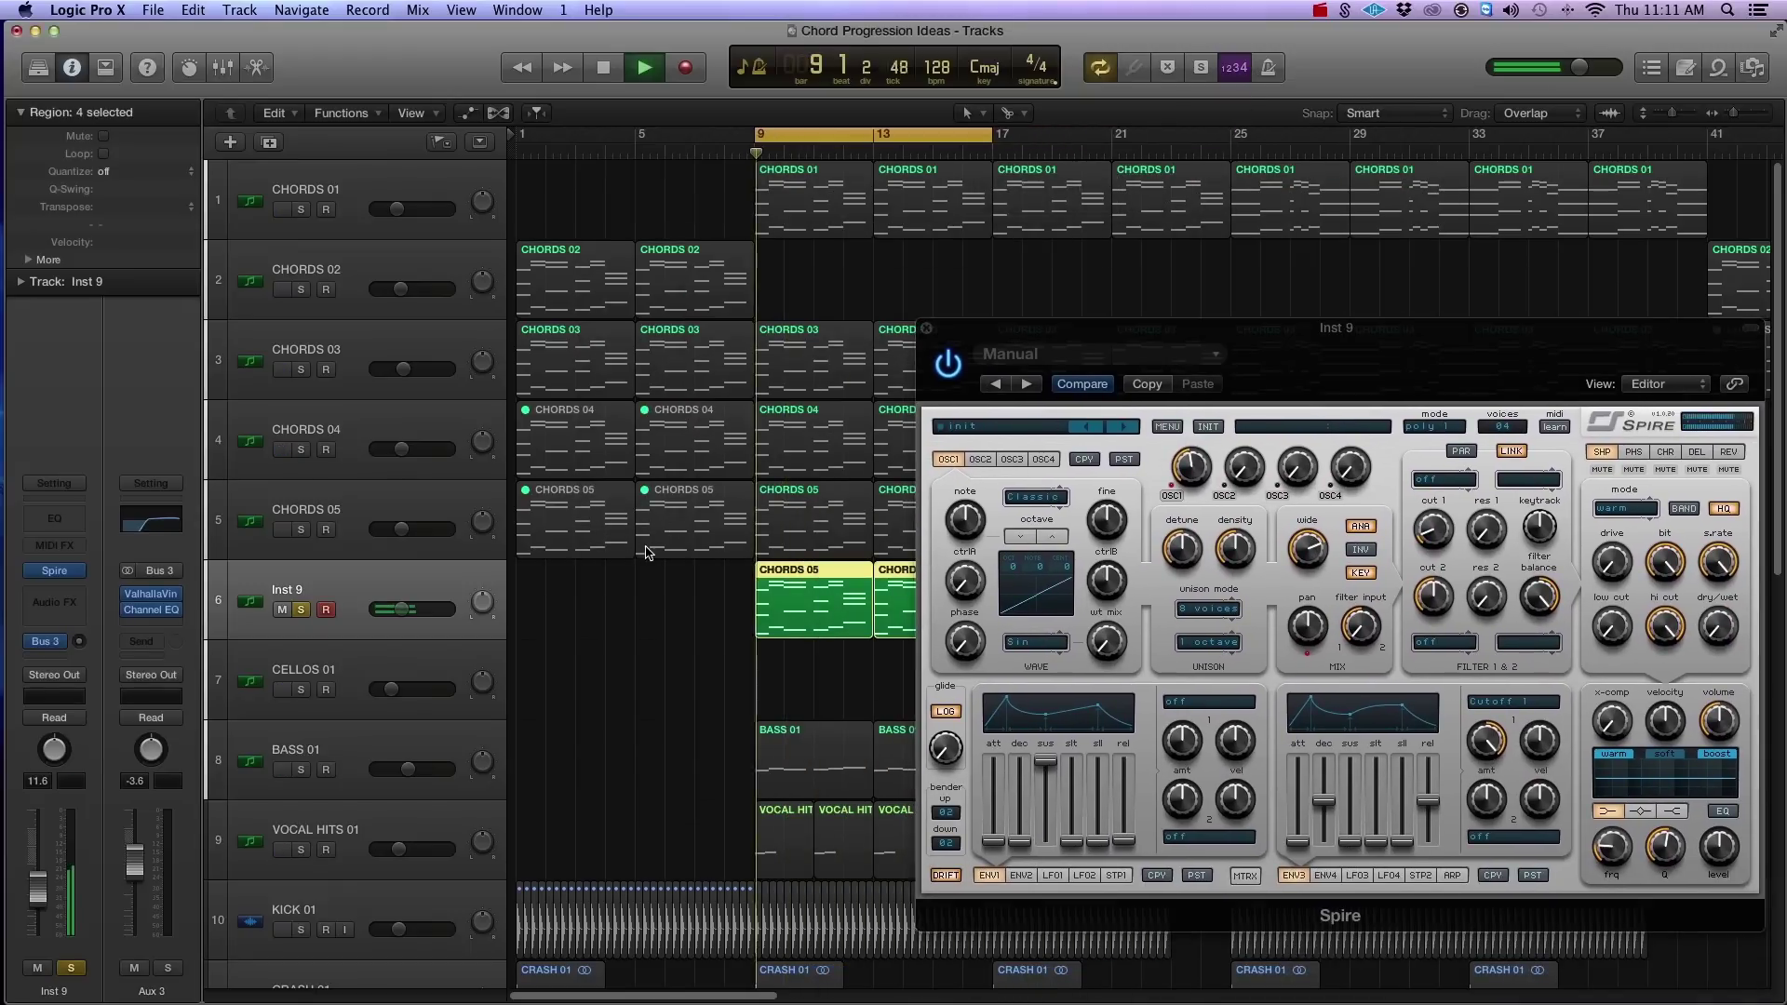
{"action": "left_click_drag", "start_coordinate": [1042, 326], "coordinate": [1020, 230]}
{"action": "key", "text": "space"}
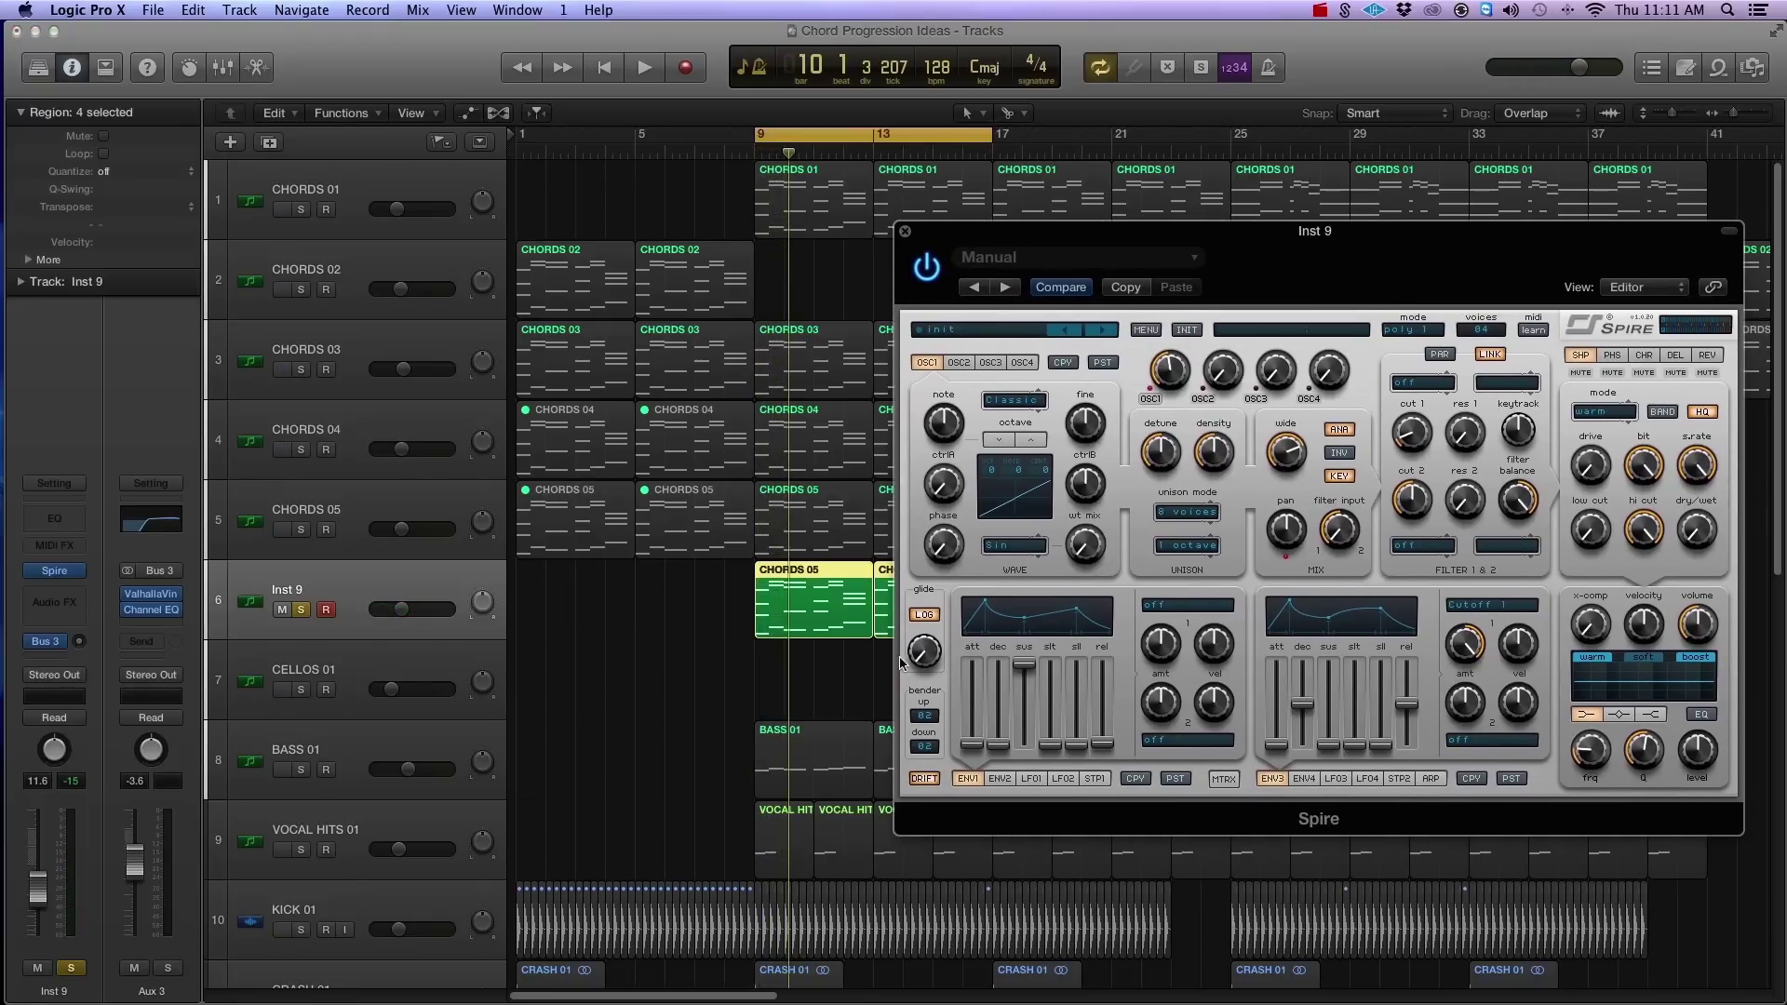
Set Spire's pitch bender range to 12 up and 12 down.
{"action": "left_click", "coordinate": [936, 715]}
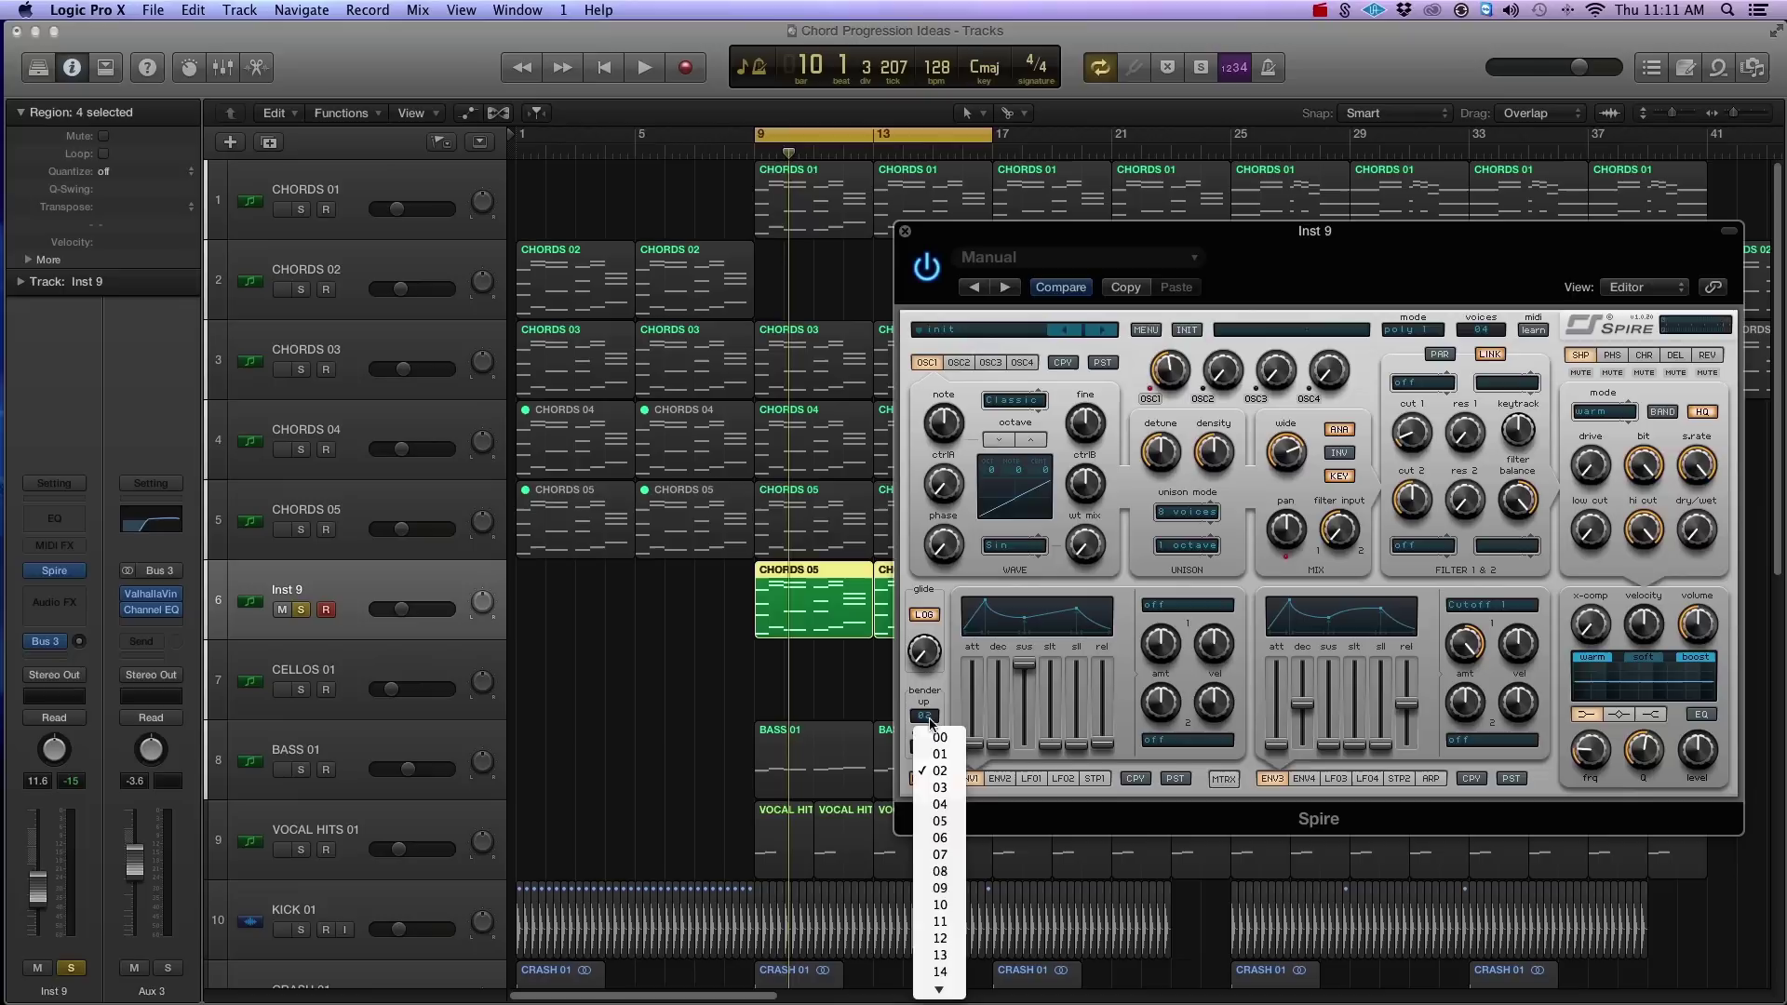
{"action": "left_click", "coordinate": [942, 938]}
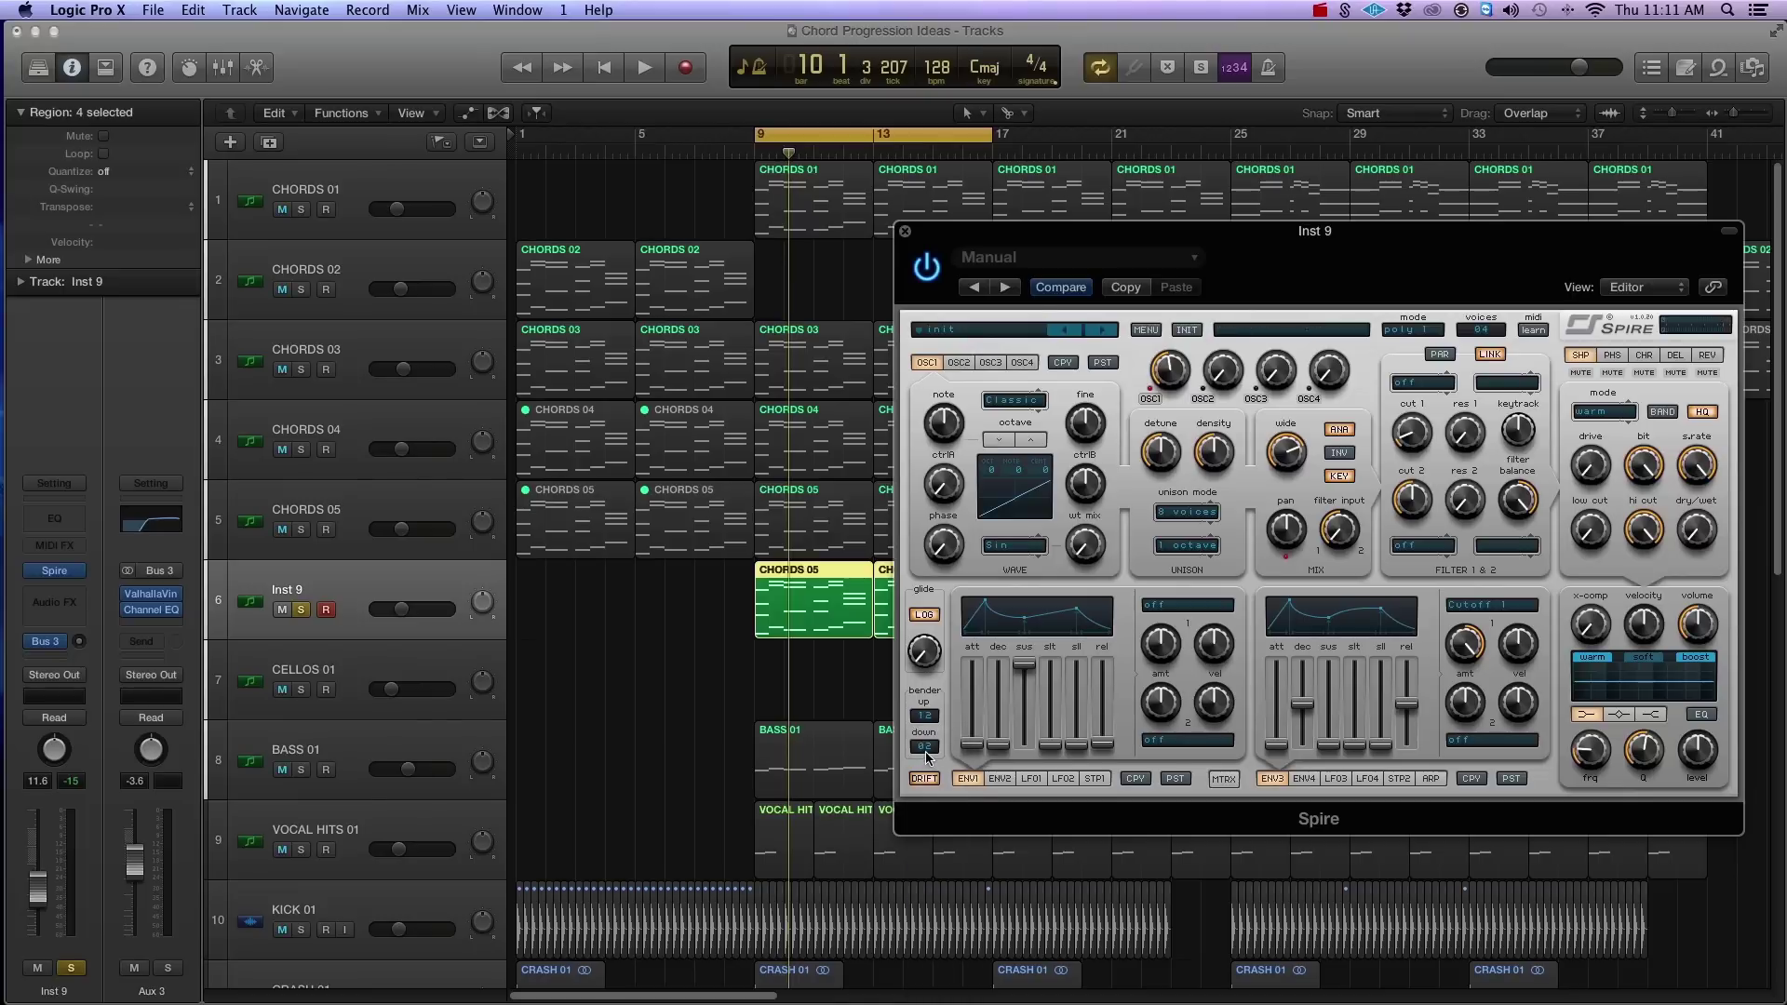
{"action": "left_click", "coordinate": [925, 747]}
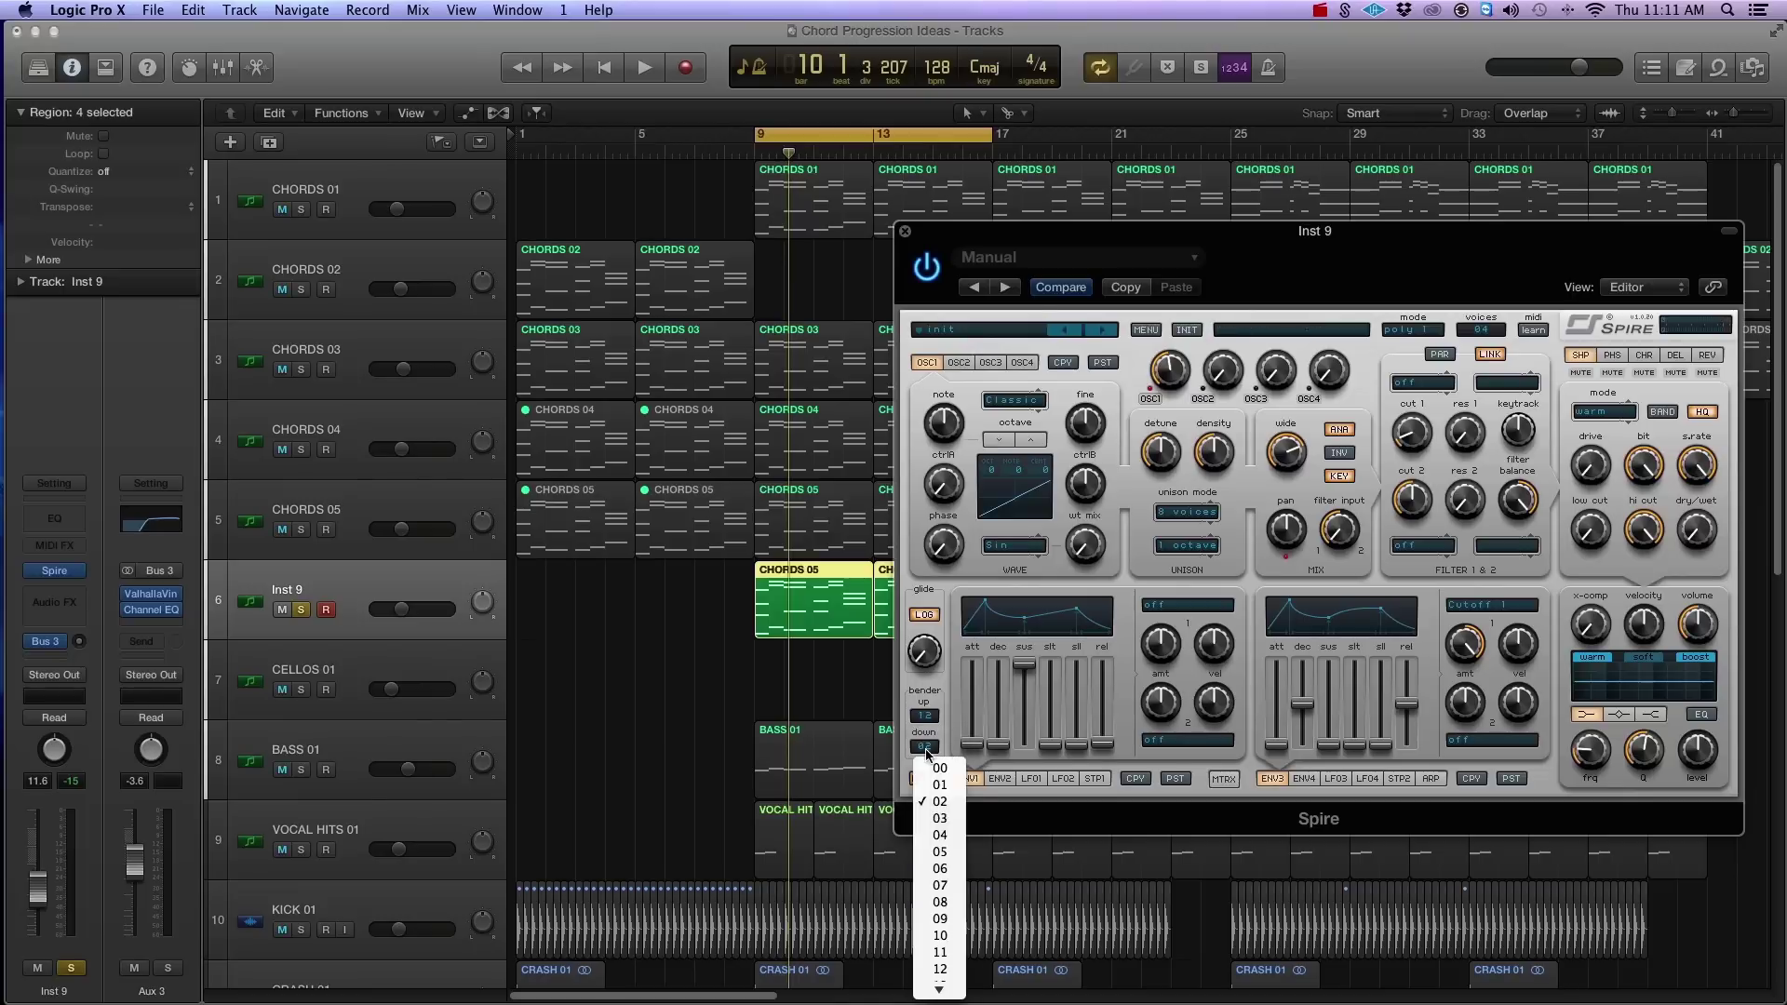
{"action": "left_click", "coordinate": [940, 969]}
{"action": "left_click_drag", "start_coordinate": [1048, 236], "coordinate": [1040, 204]}
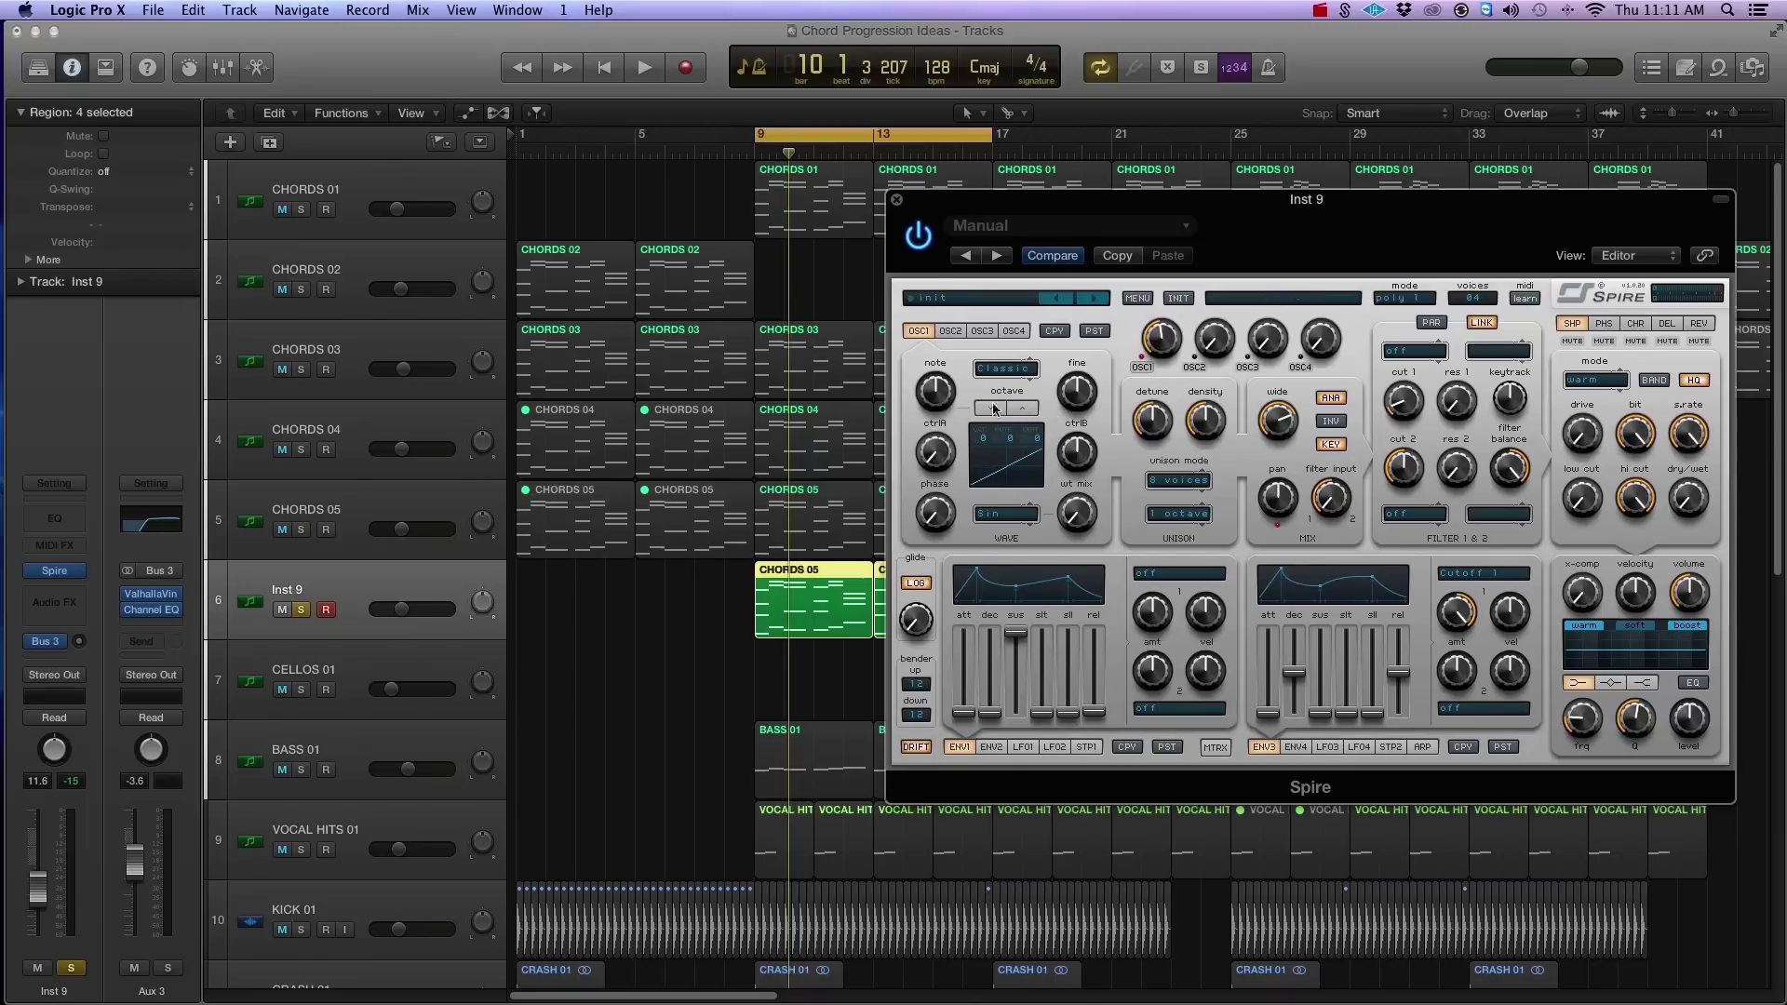
Keep OSC1 on the Classic wave, lower its unison detune and adjust its density.
{"action": "left_click", "coordinate": [1021, 371]}
{"action": "left_click", "coordinate": [1015, 374]}
{"action": "mouse_move", "coordinate": [1156, 433]}
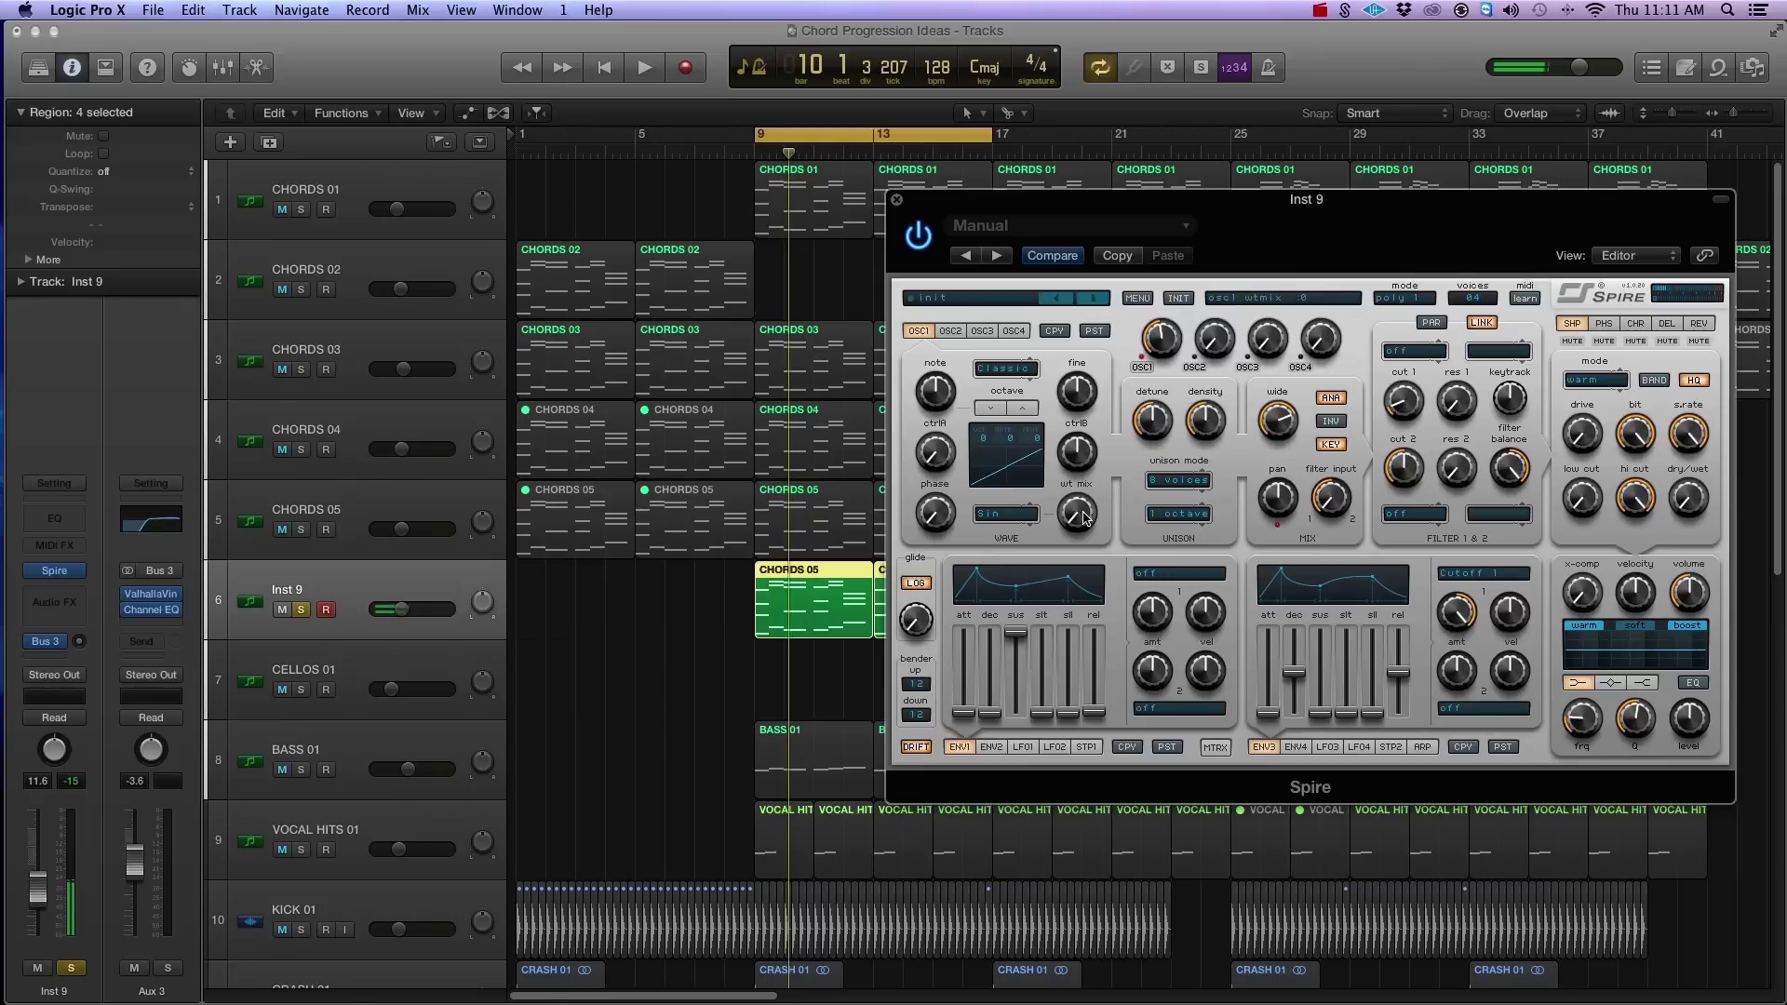
{"action": "left_click_drag", "start_coordinate": [1152, 430], "coordinate": [1159, 496]}
{"action": "mouse_move", "coordinate": [1160, 445]}
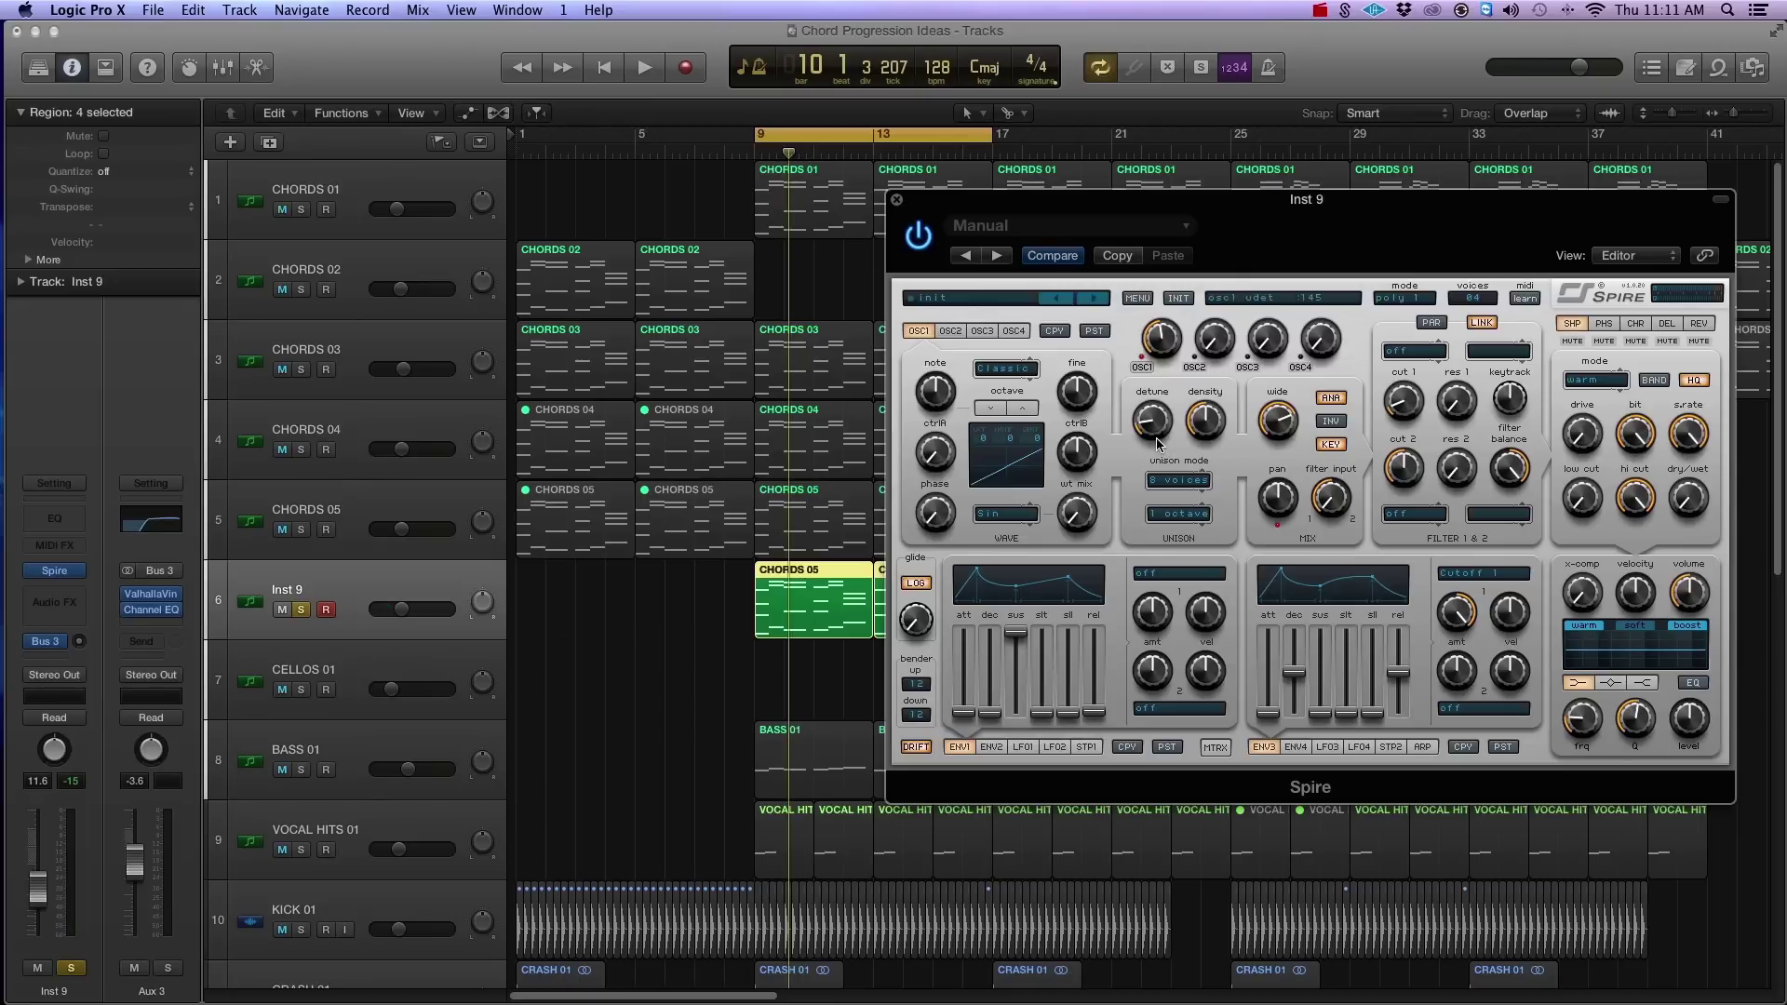
{"action": "left_click_drag", "start_coordinate": [1158, 445], "coordinate": [1159, 430]}
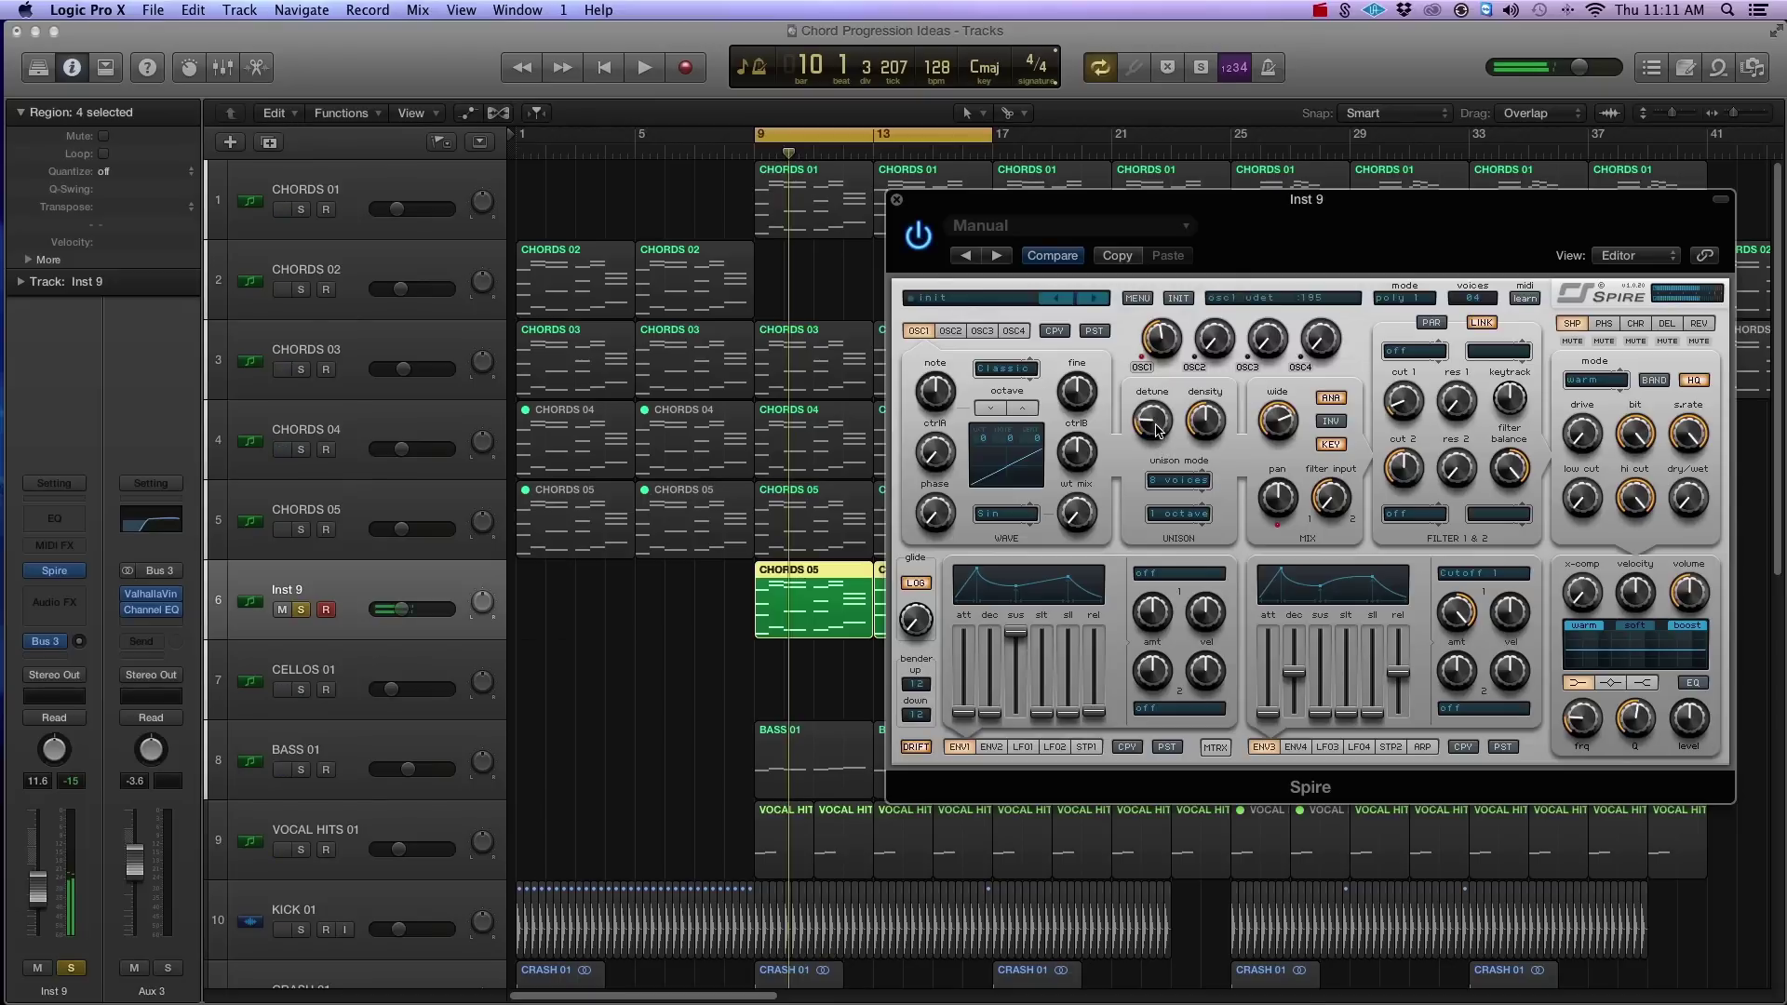
{"action": "left_click_drag", "start_coordinate": [1199, 427], "coordinate": [1215, 471]}
Mute Spire's SHP, CHR, DEL and REV effects.
{"action": "mouse_move", "coordinate": [1468, 456]}
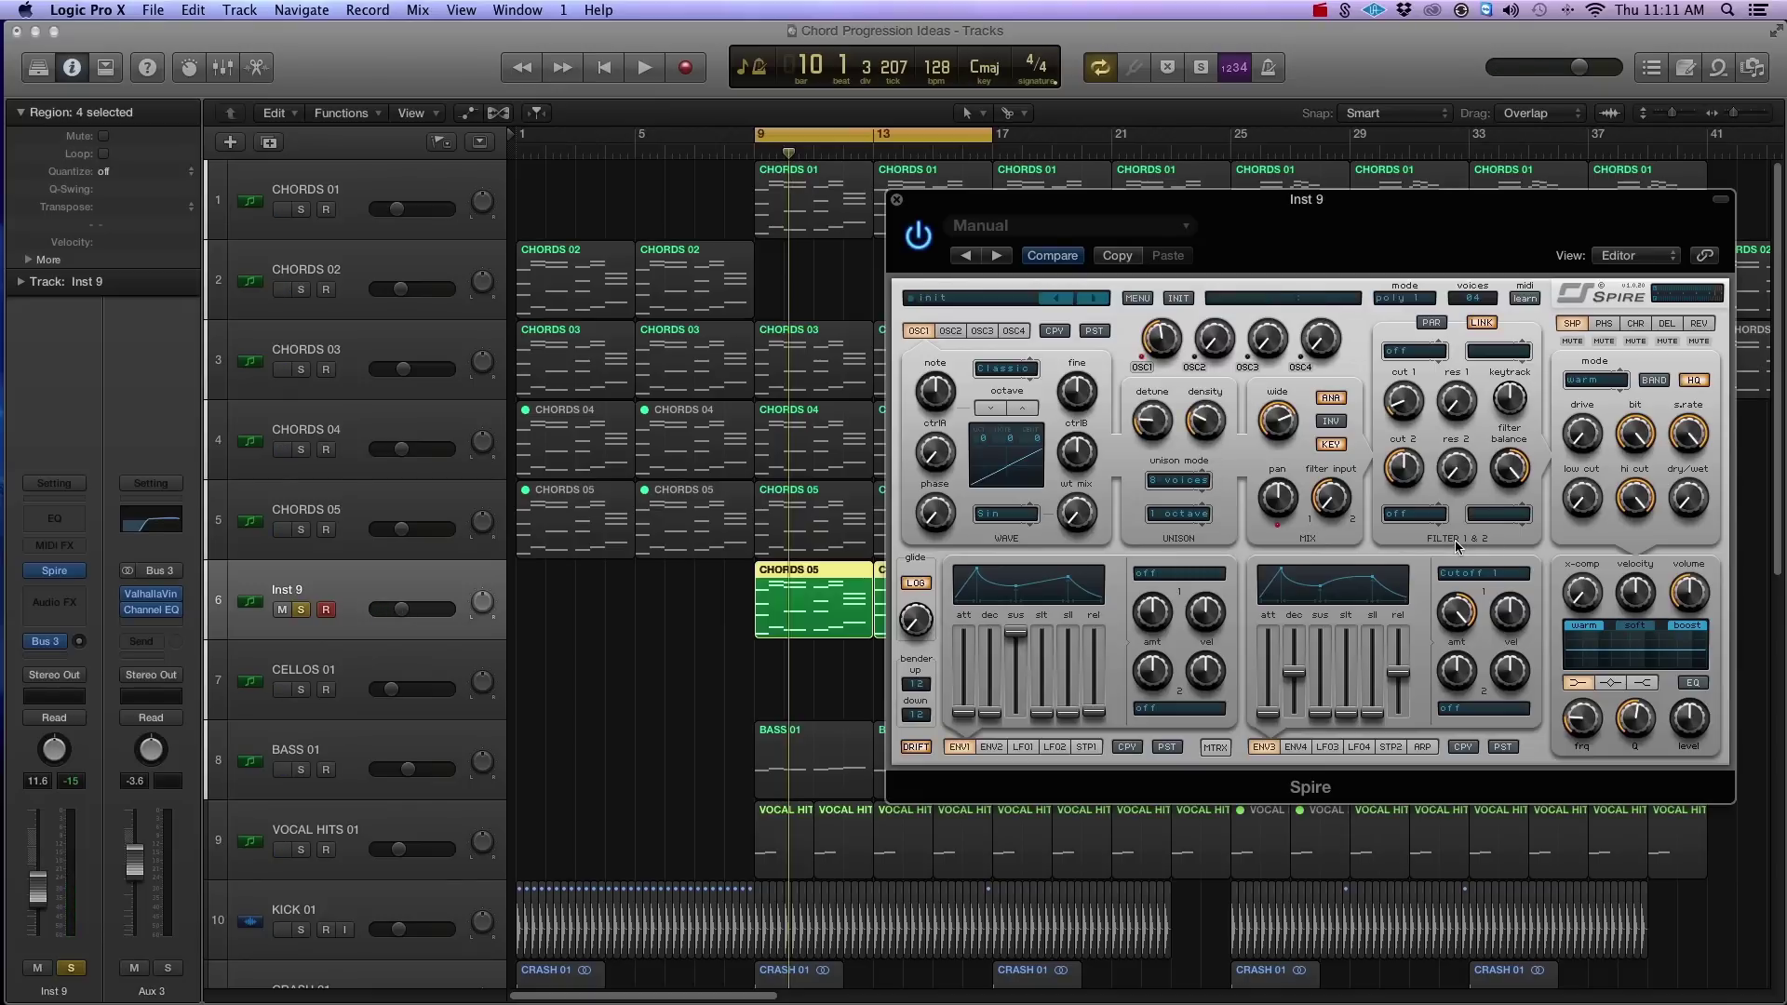
{"action": "mouse_move", "coordinate": [1484, 427]}
{"action": "left_click", "coordinate": [1581, 341]}
{"action": "left_click", "coordinate": [1636, 342]}
{"action": "left_click", "coordinate": [1669, 342]}
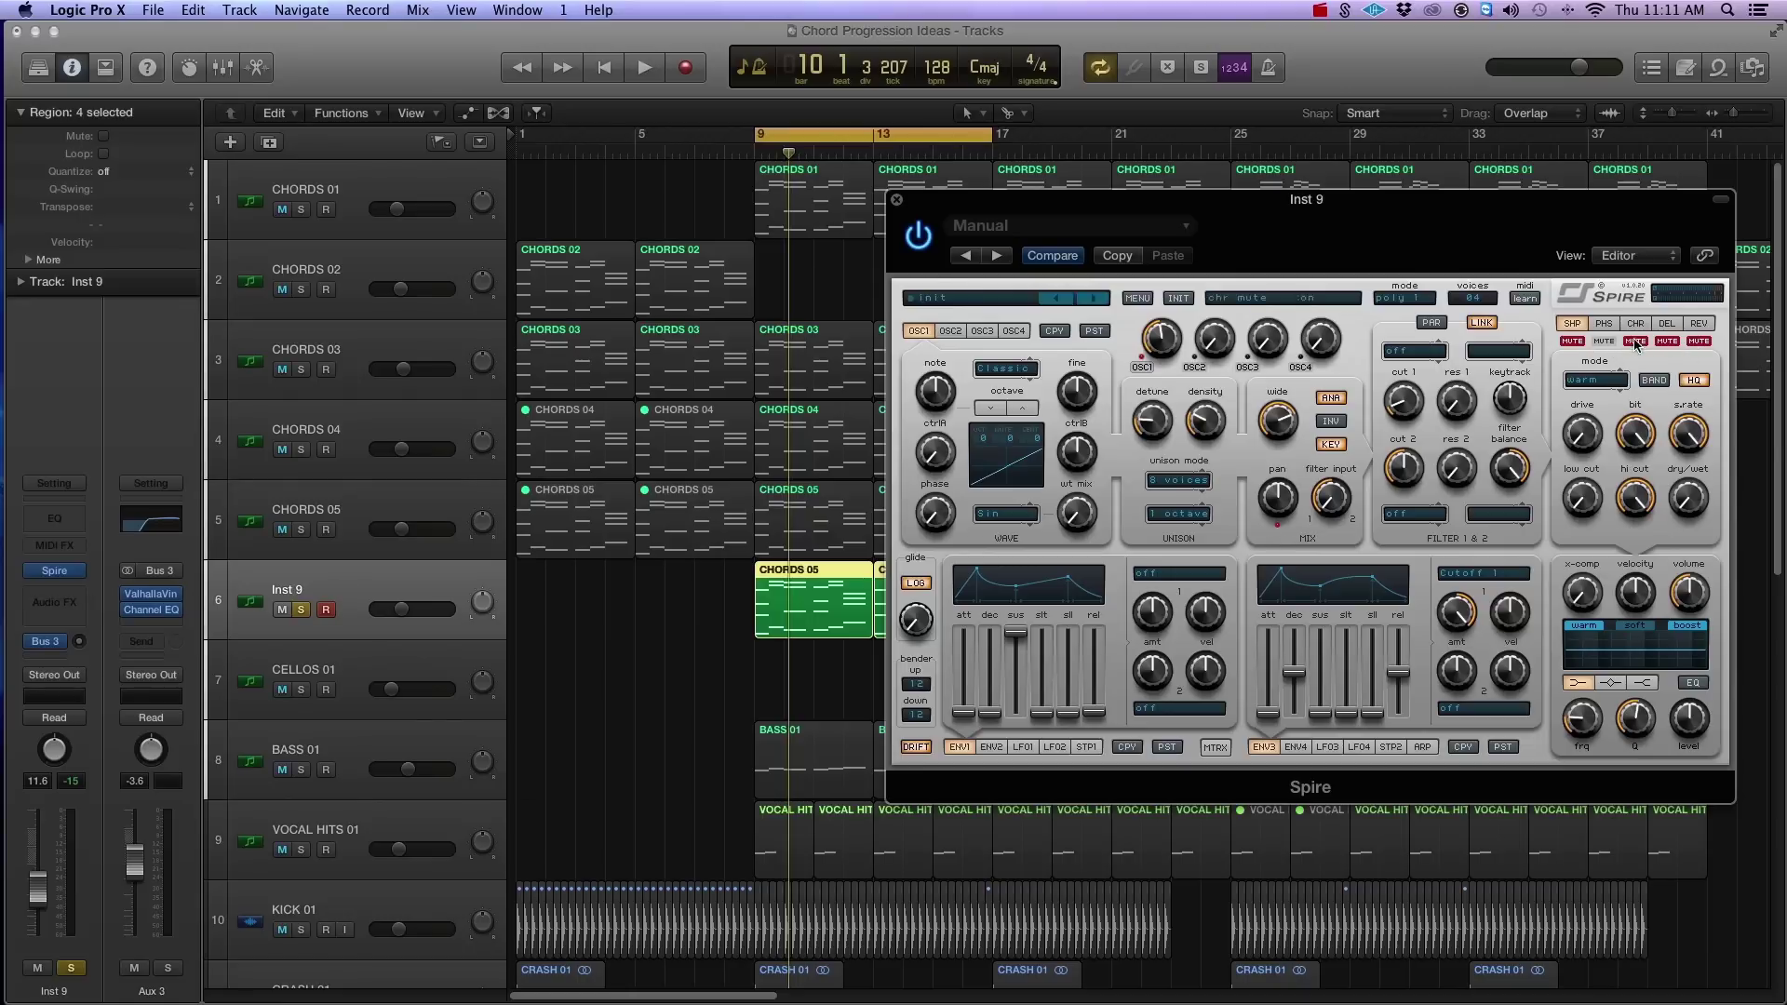
{"action": "left_click", "coordinate": [1579, 340]}
{"action": "left_click", "coordinate": [1574, 339]}
Show Spire's phaser settings and change its stages to vowelHi while the chord loop plays.
{"action": "left_click", "coordinate": [1606, 324]}
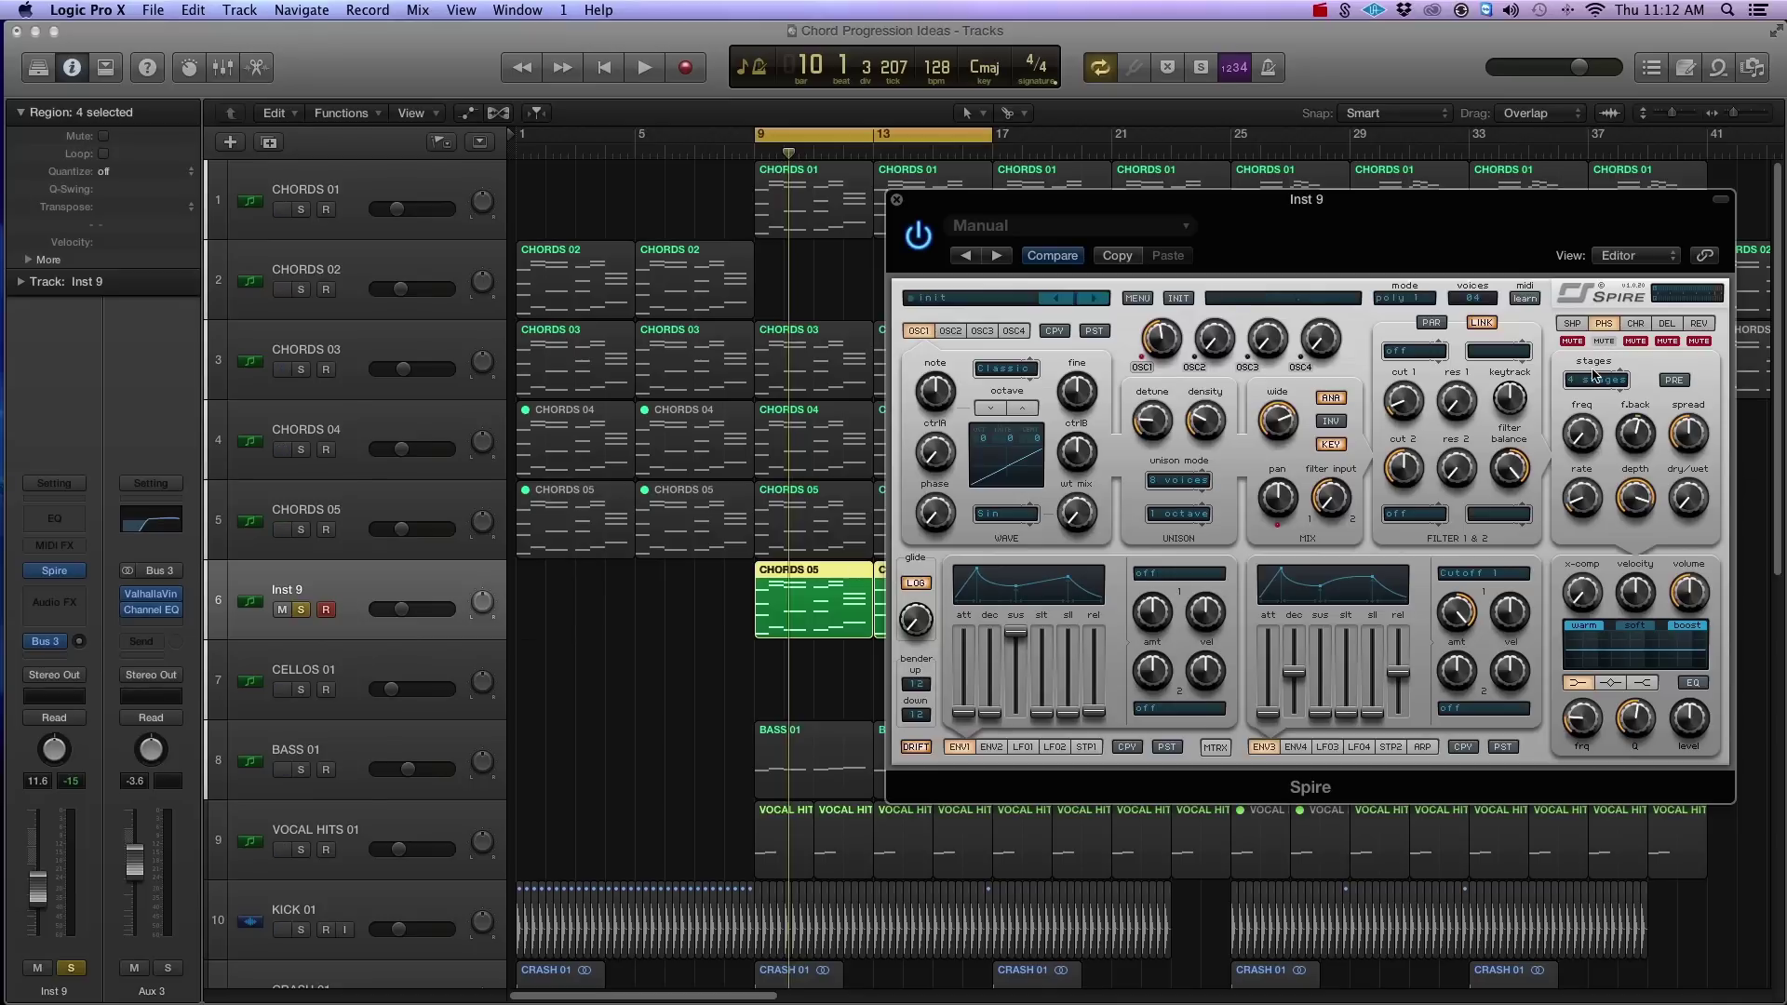
{"action": "mouse_move", "coordinate": [1653, 428]}
{"action": "mouse_move", "coordinate": [1640, 494]}
{"action": "mouse_move", "coordinate": [1610, 388]}
{"action": "key", "text": "space"}
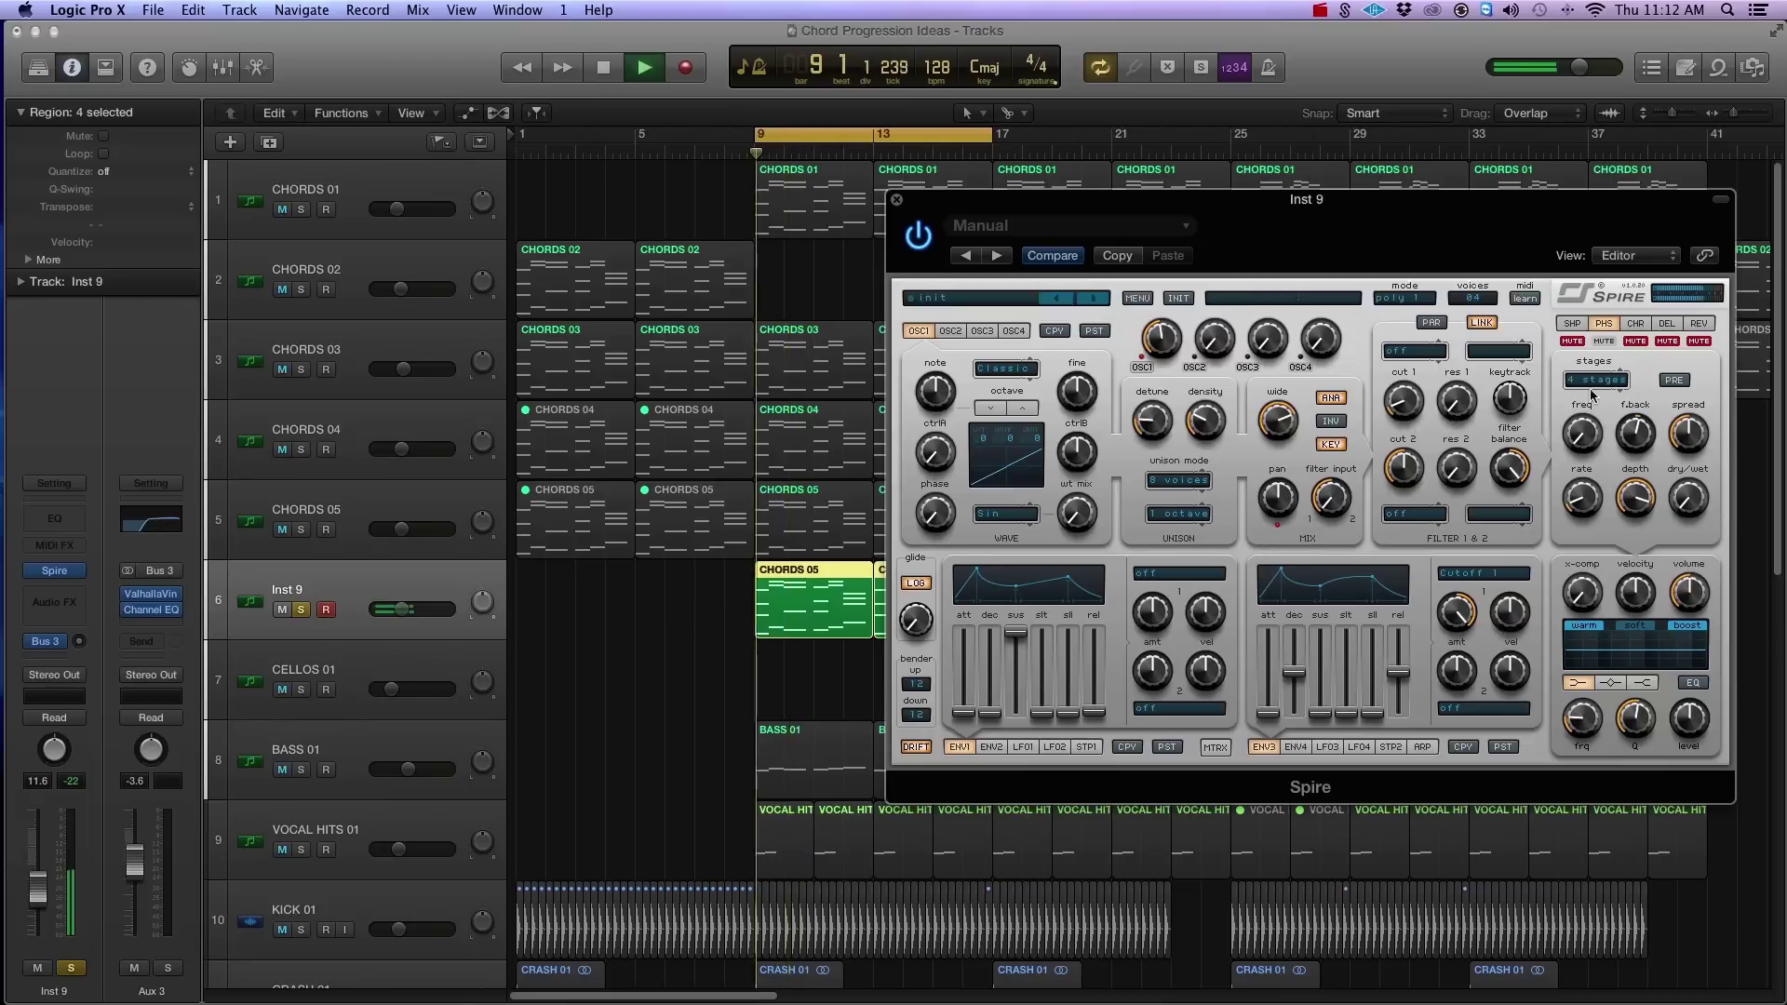
{"action": "left_click", "coordinate": [1597, 379]}
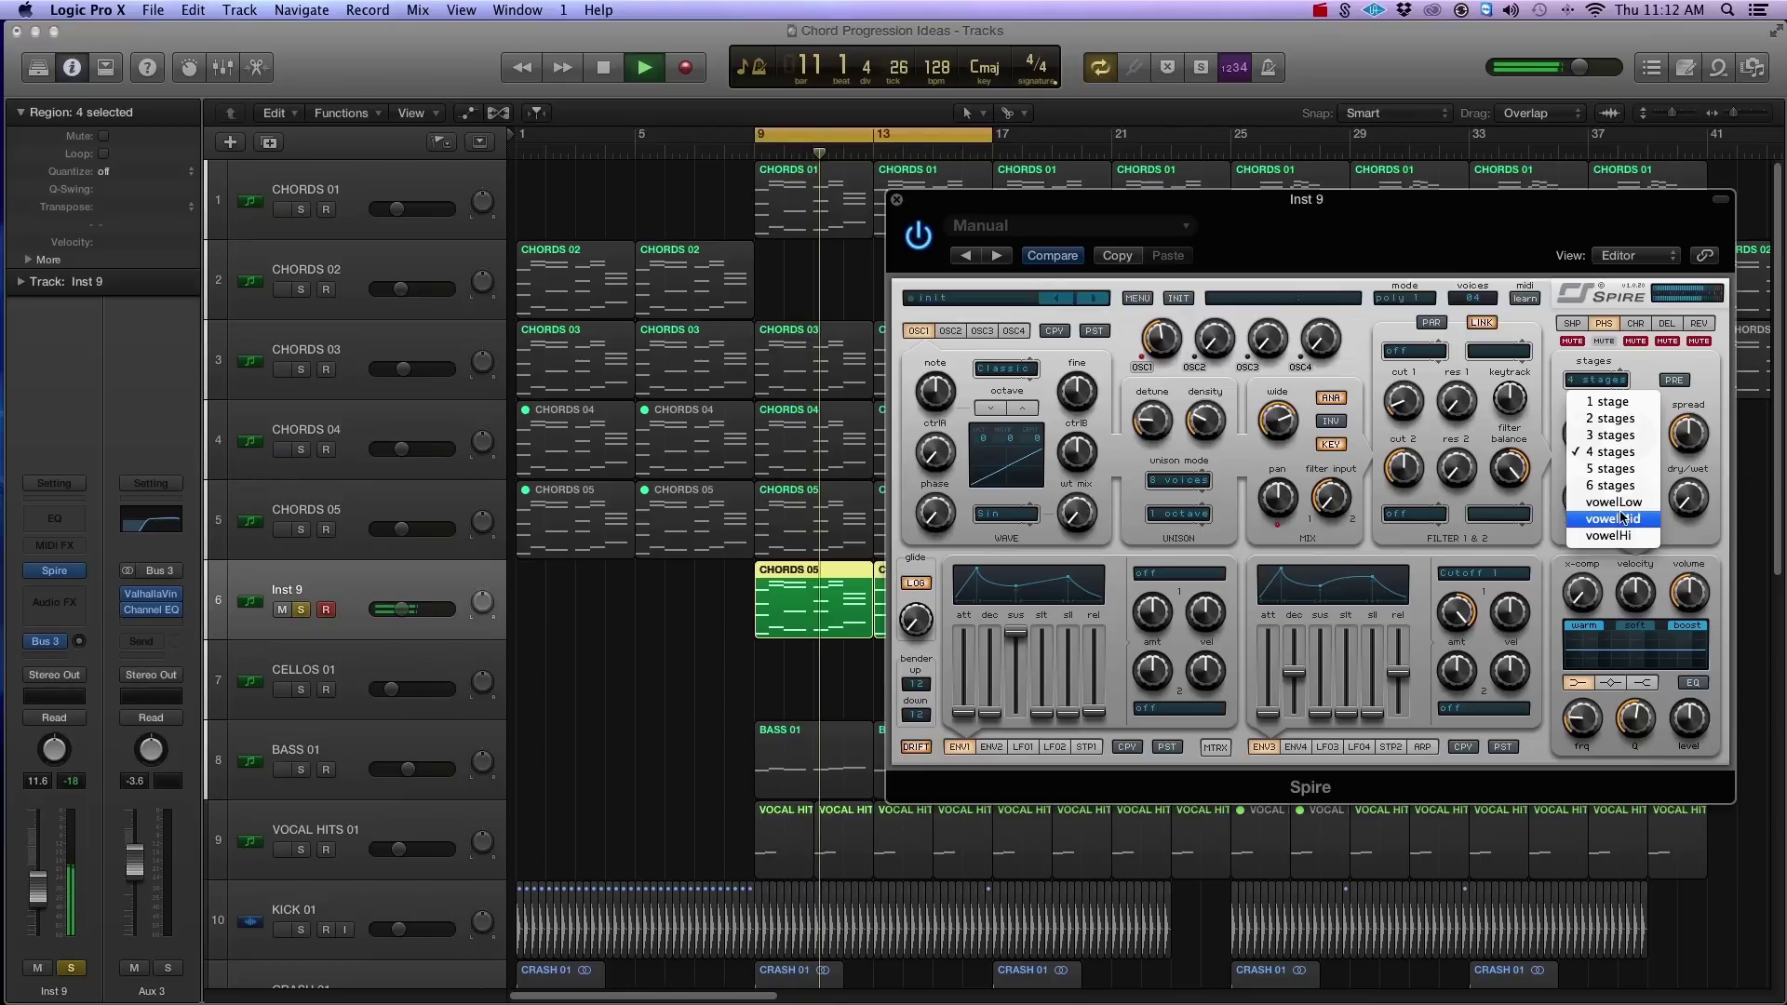
{"action": "left_click", "coordinate": [1622, 537]}
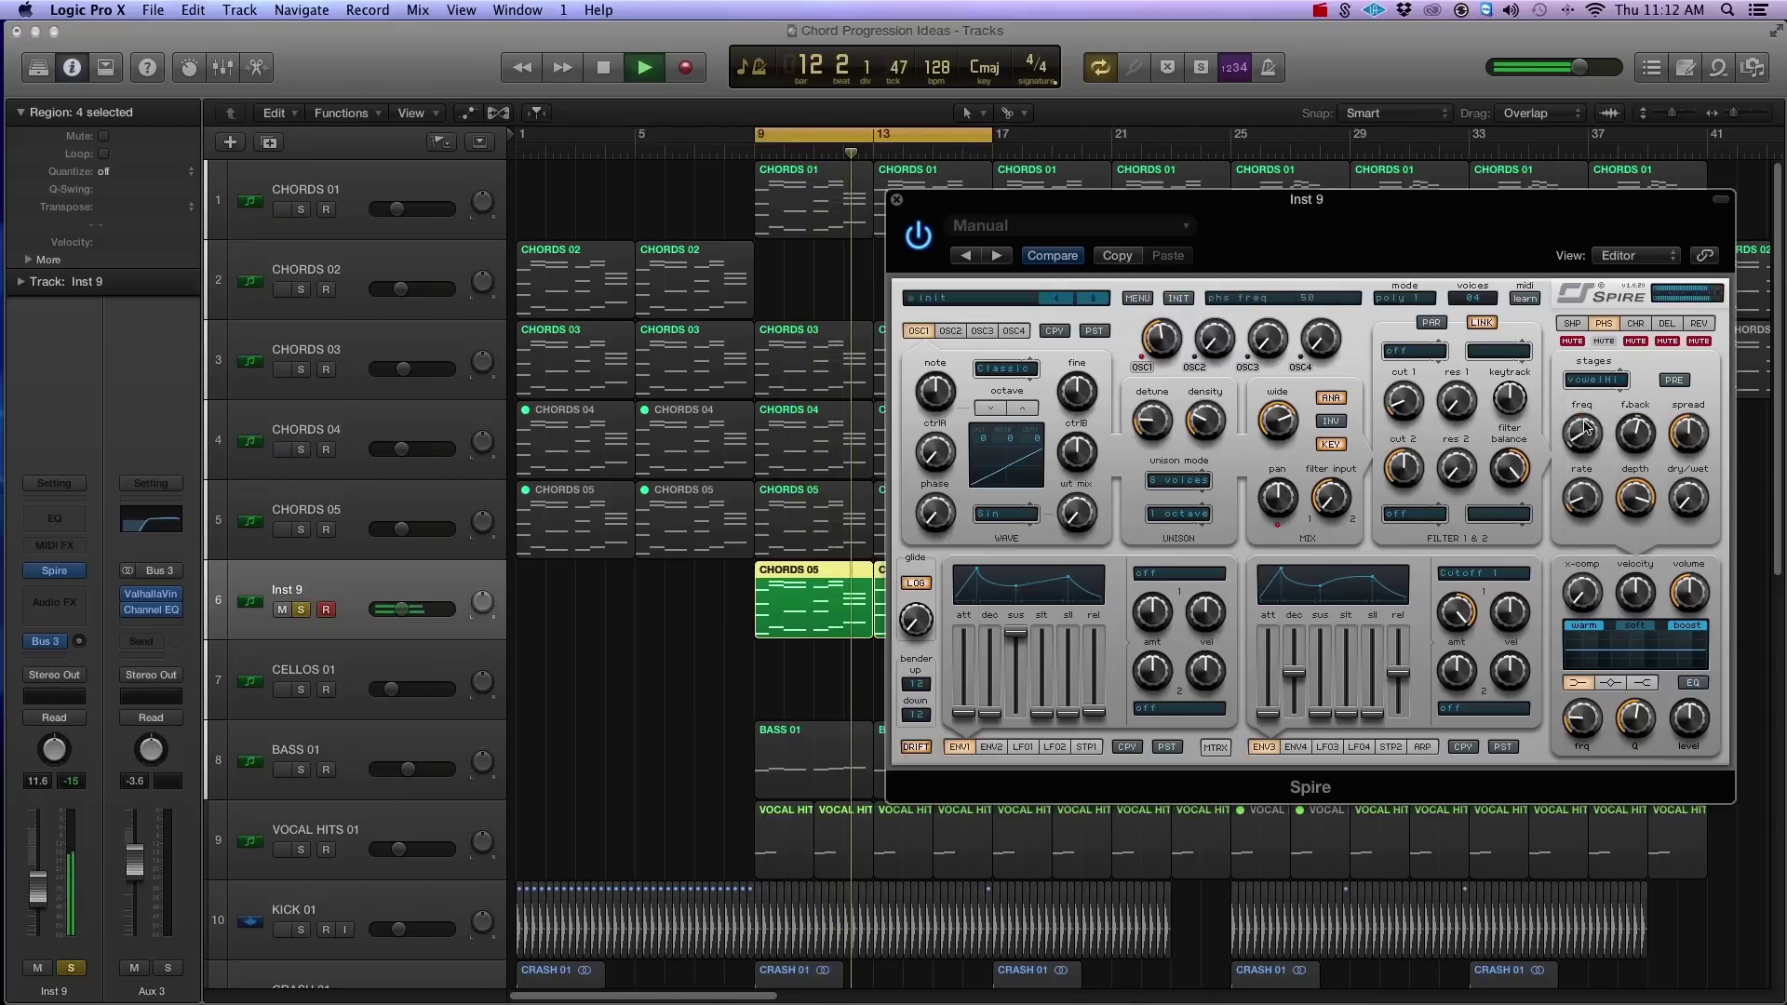
Adjust the phaser's spread, dry/wet mix and rate while auditioning the chord loop.
{"action": "left_click_drag", "start_coordinate": [1685, 499], "coordinate": [1692, 444]}
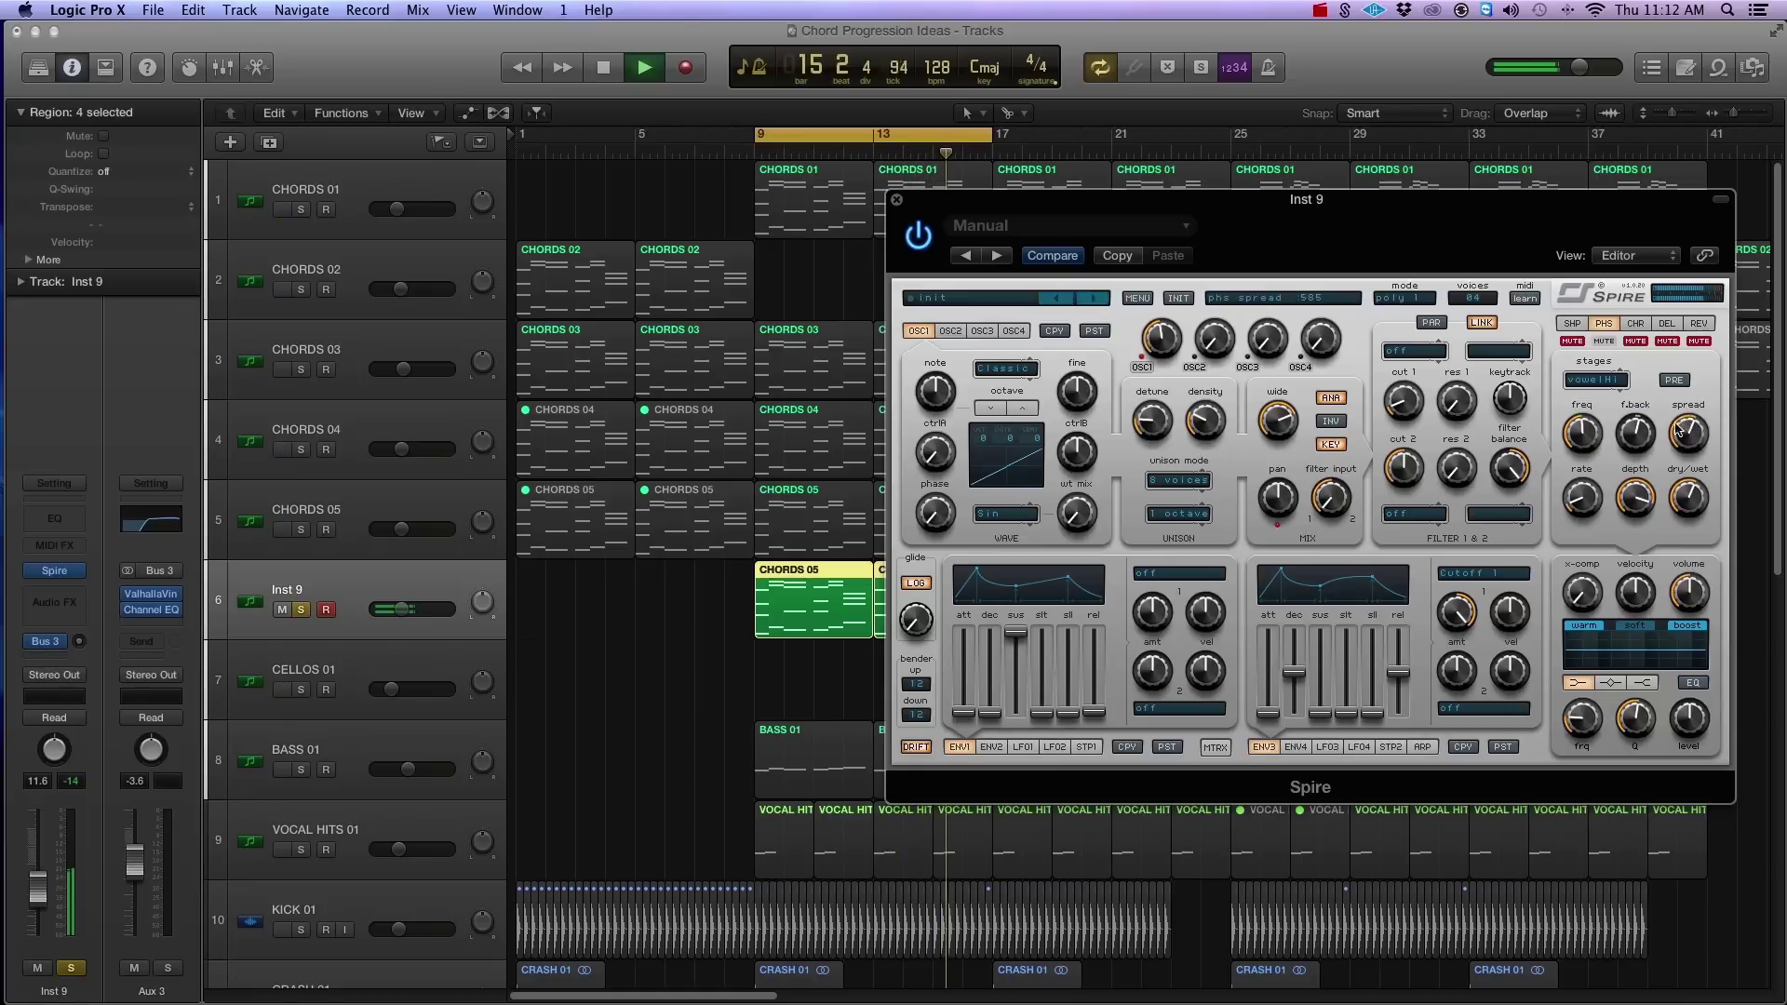
{"action": "left_click", "coordinate": [1596, 500]}
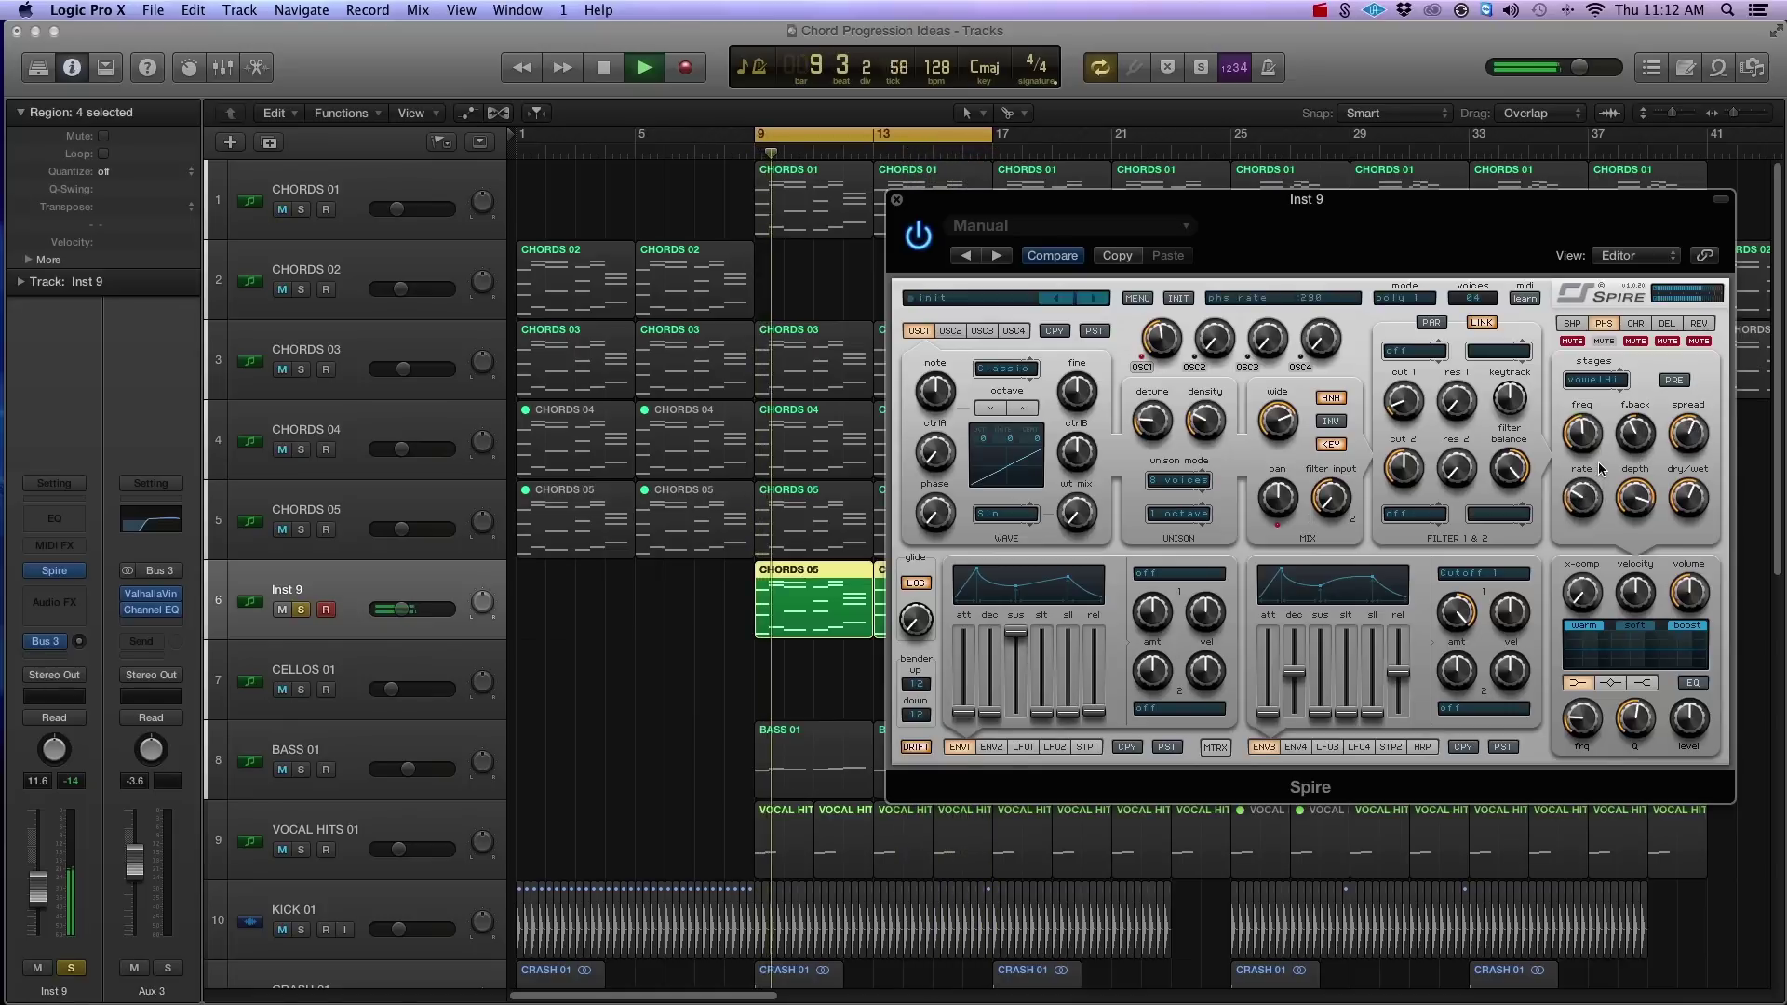
{"action": "key", "text": "space"}
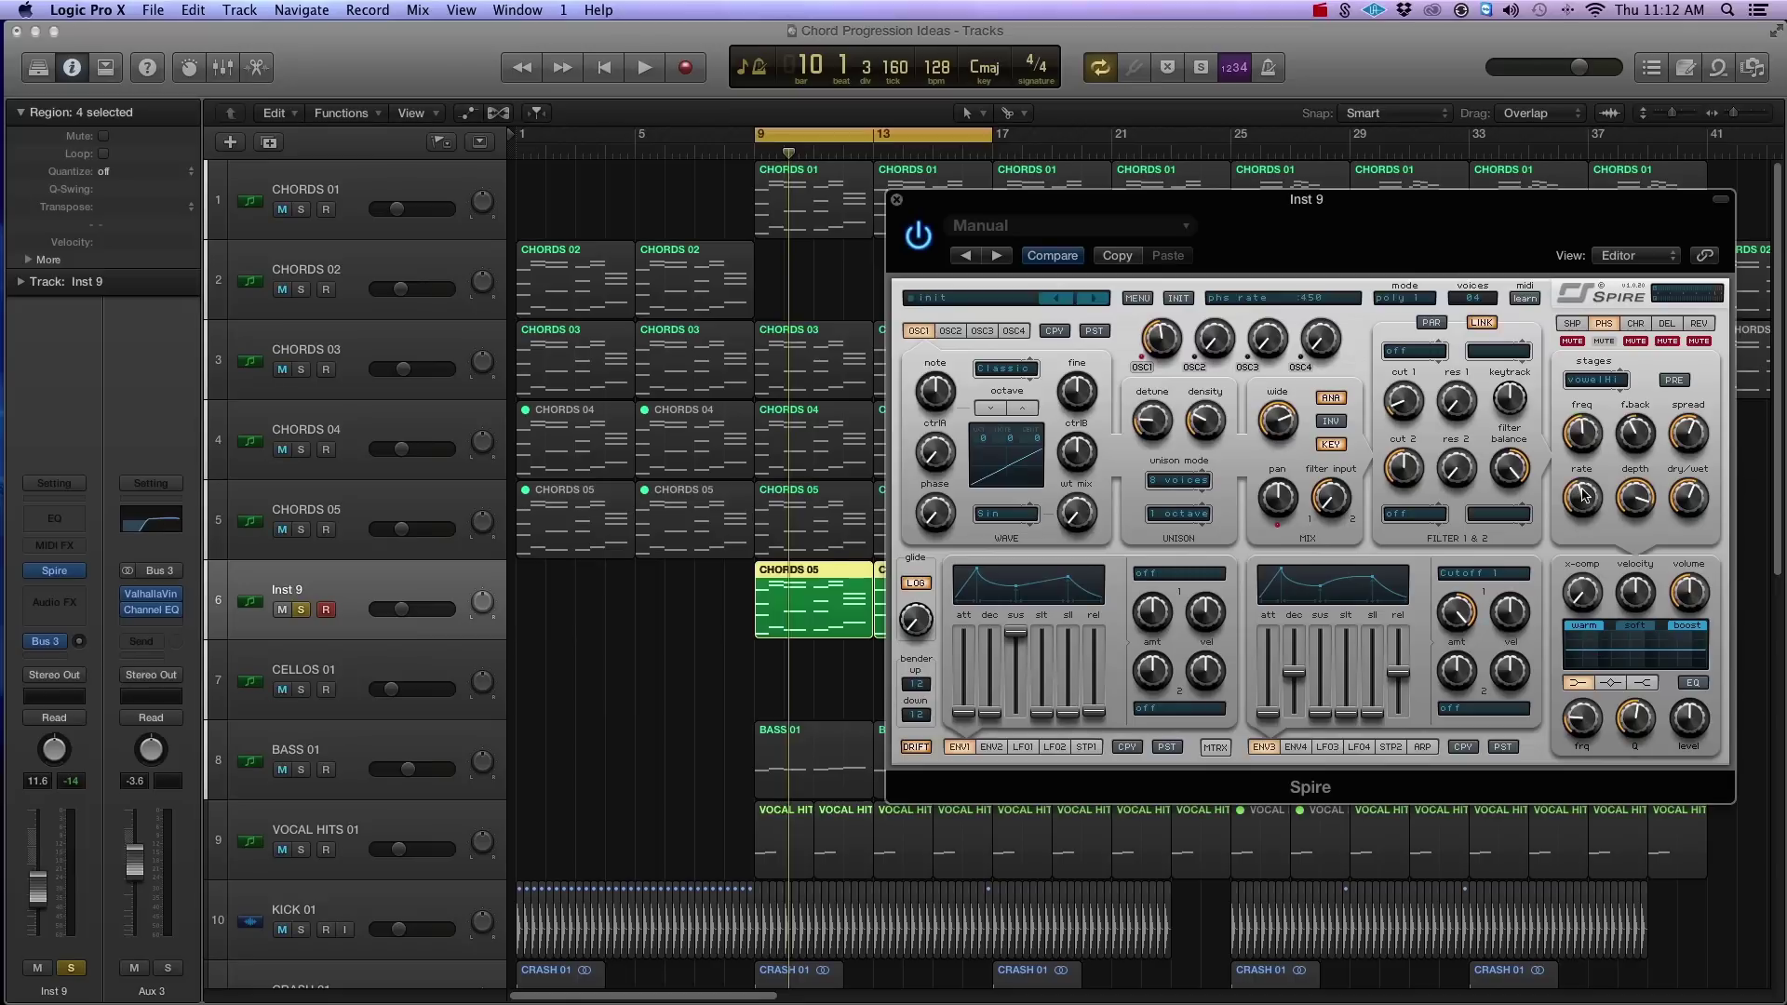
{"action": "scroll", "coordinate": [1580, 500], "scroll_direction": "up", "scroll_amount": 3}
{"action": "mouse_move", "coordinate": [1583, 494]}
{"action": "left_mouse_down"}
{"action": "mouse_move", "coordinate": [1577, 450]}
{"action": "mouse_move", "coordinate": [1593, 501]}
{"action": "left_mouse_up"}
{"action": "key", "text": "space"}
{"action": "key", "text": "space"}
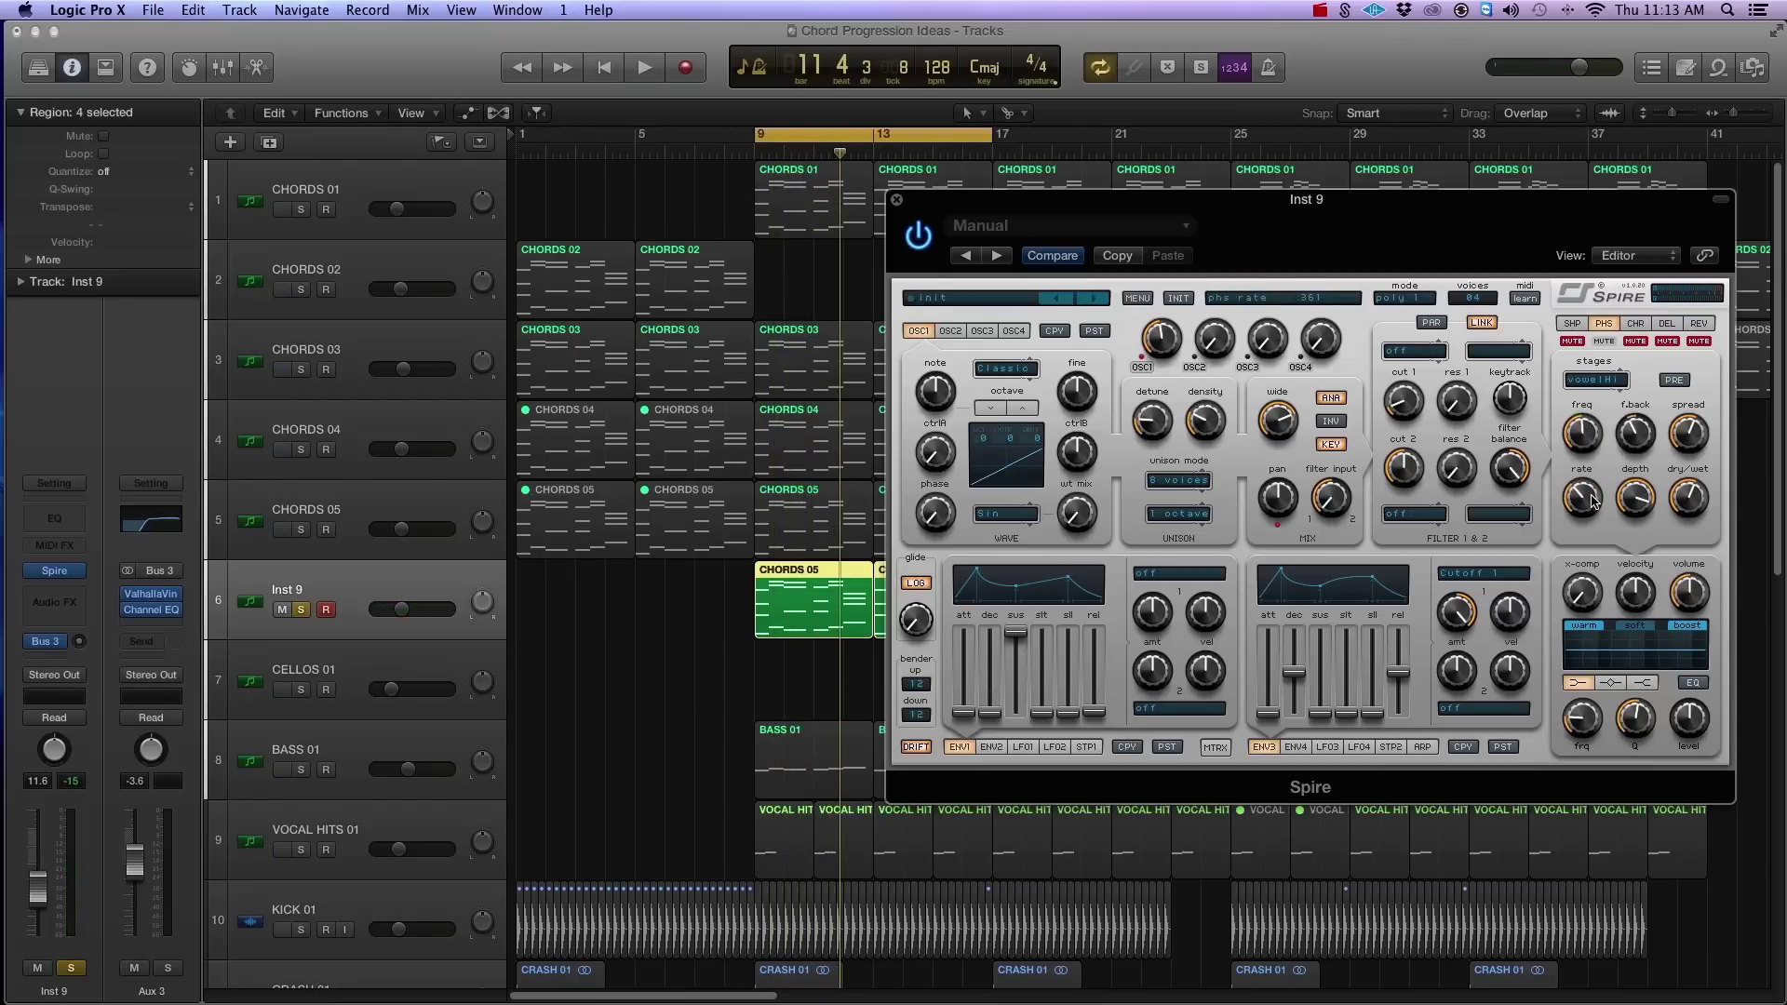
Bring ENV3's release down to its minimum and adjust the phaser's frequency while playing the loop.
{"action": "left_click_drag", "start_coordinate": [1399, 674], "coordinate": [1408, 729]}
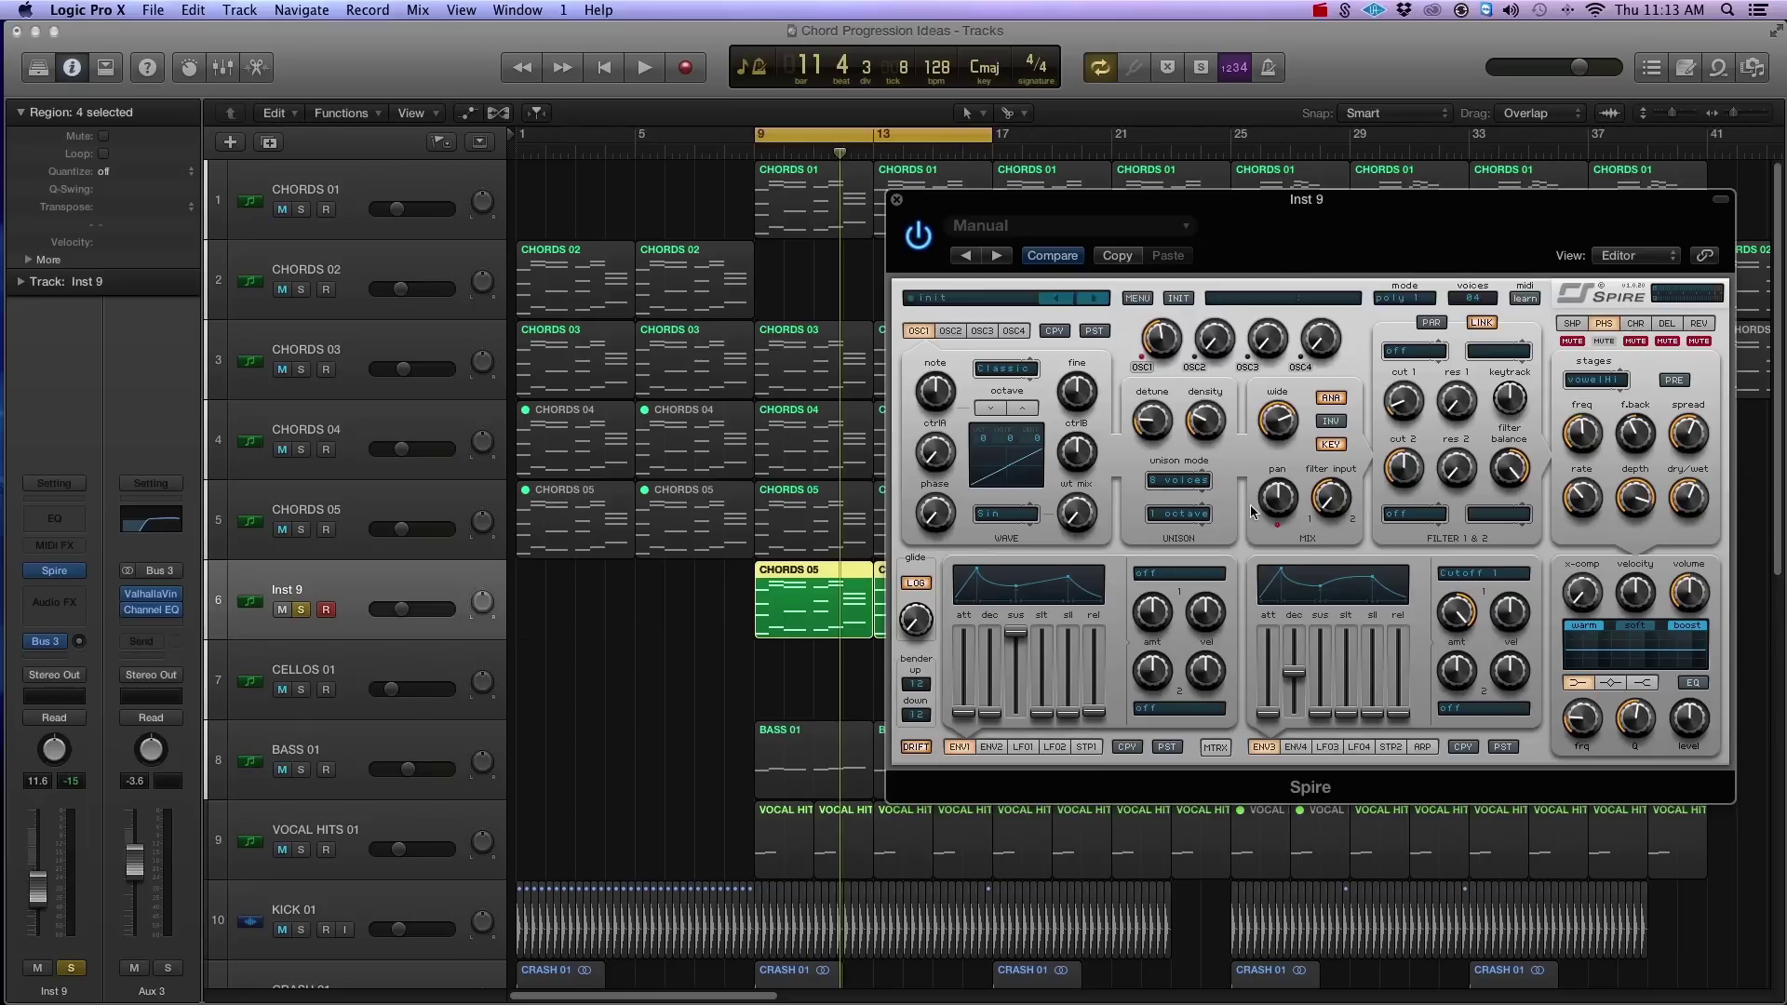
{"action": "key", "text": "space"}
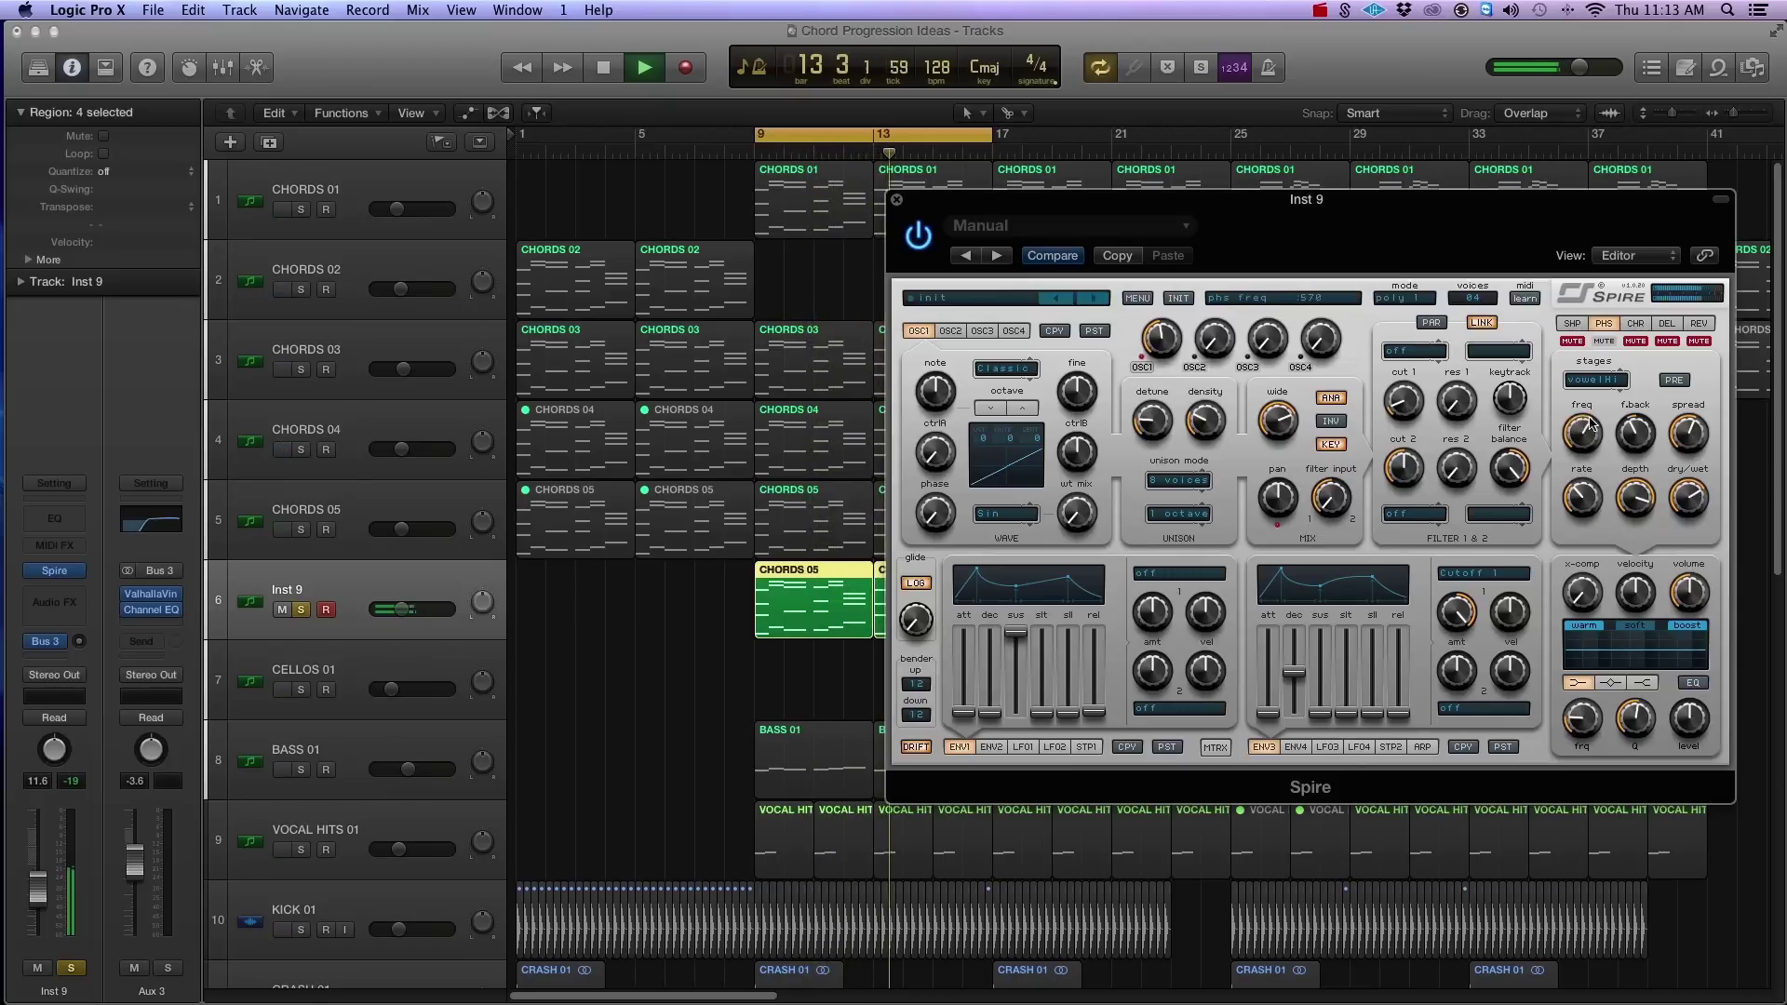
{"action": "key", "text": "space"}
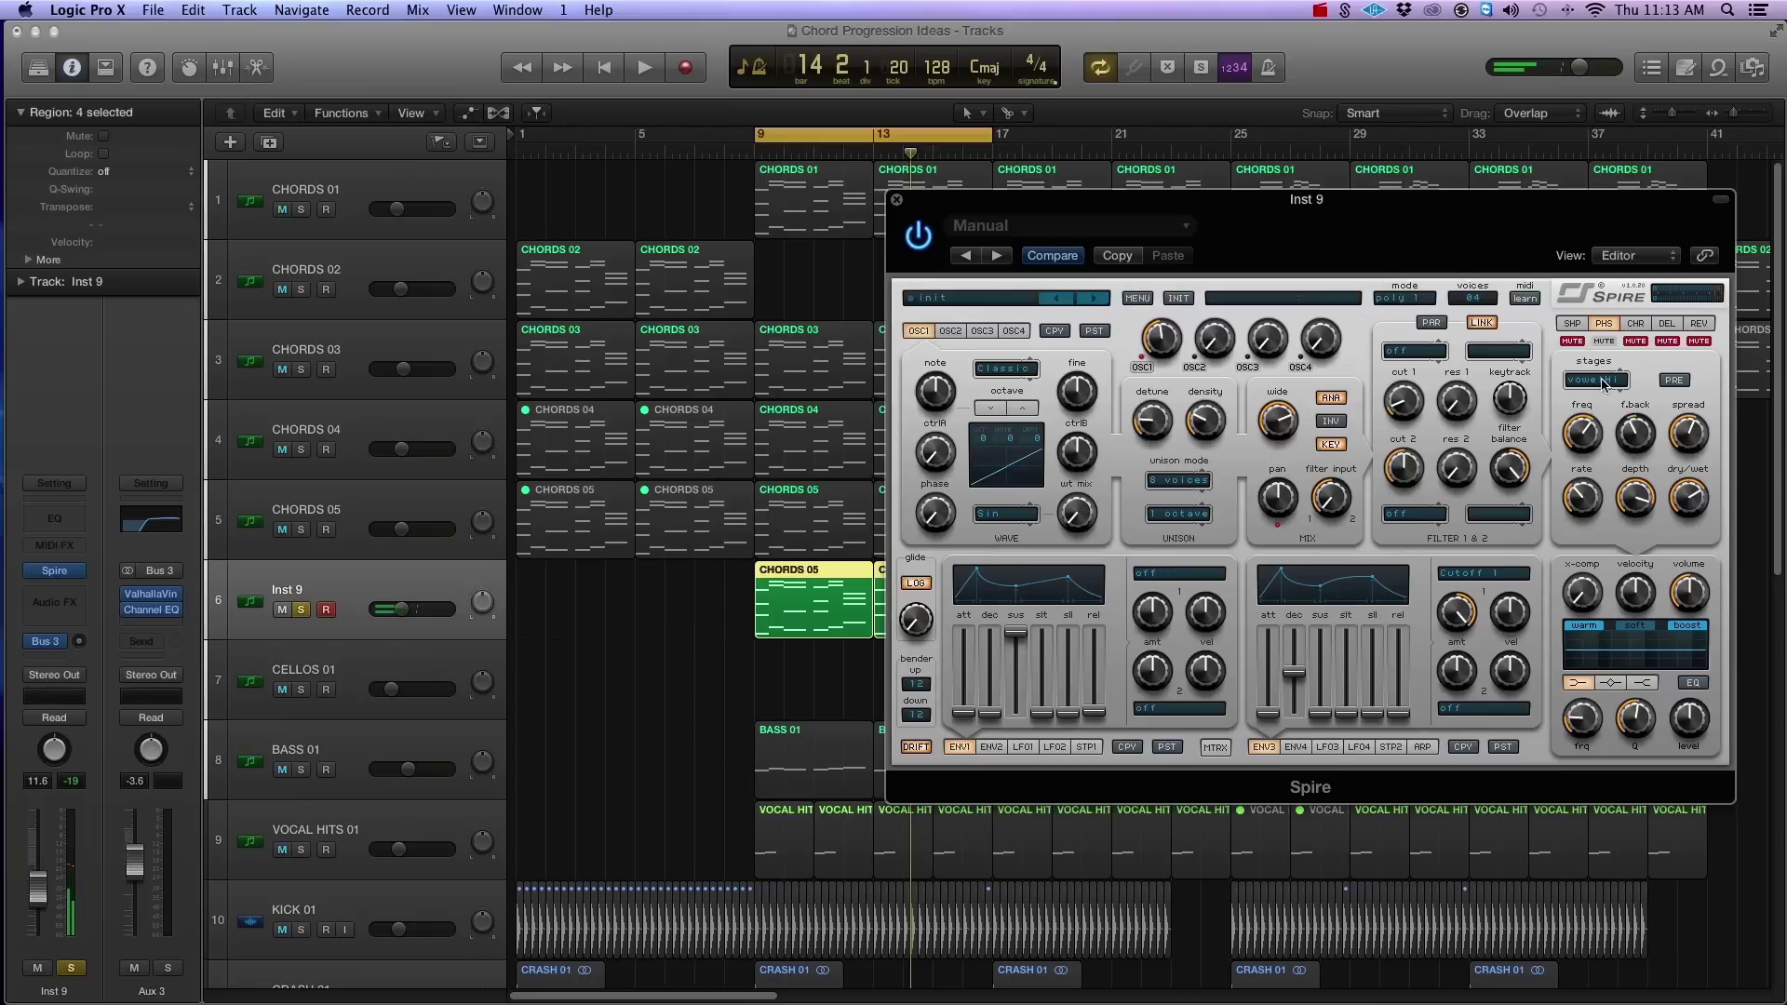
Try the phaser's vowelLow and vowelMid stages while playing the chord loop.
{"action": "left_click", "coordinate": [1602, 382]}
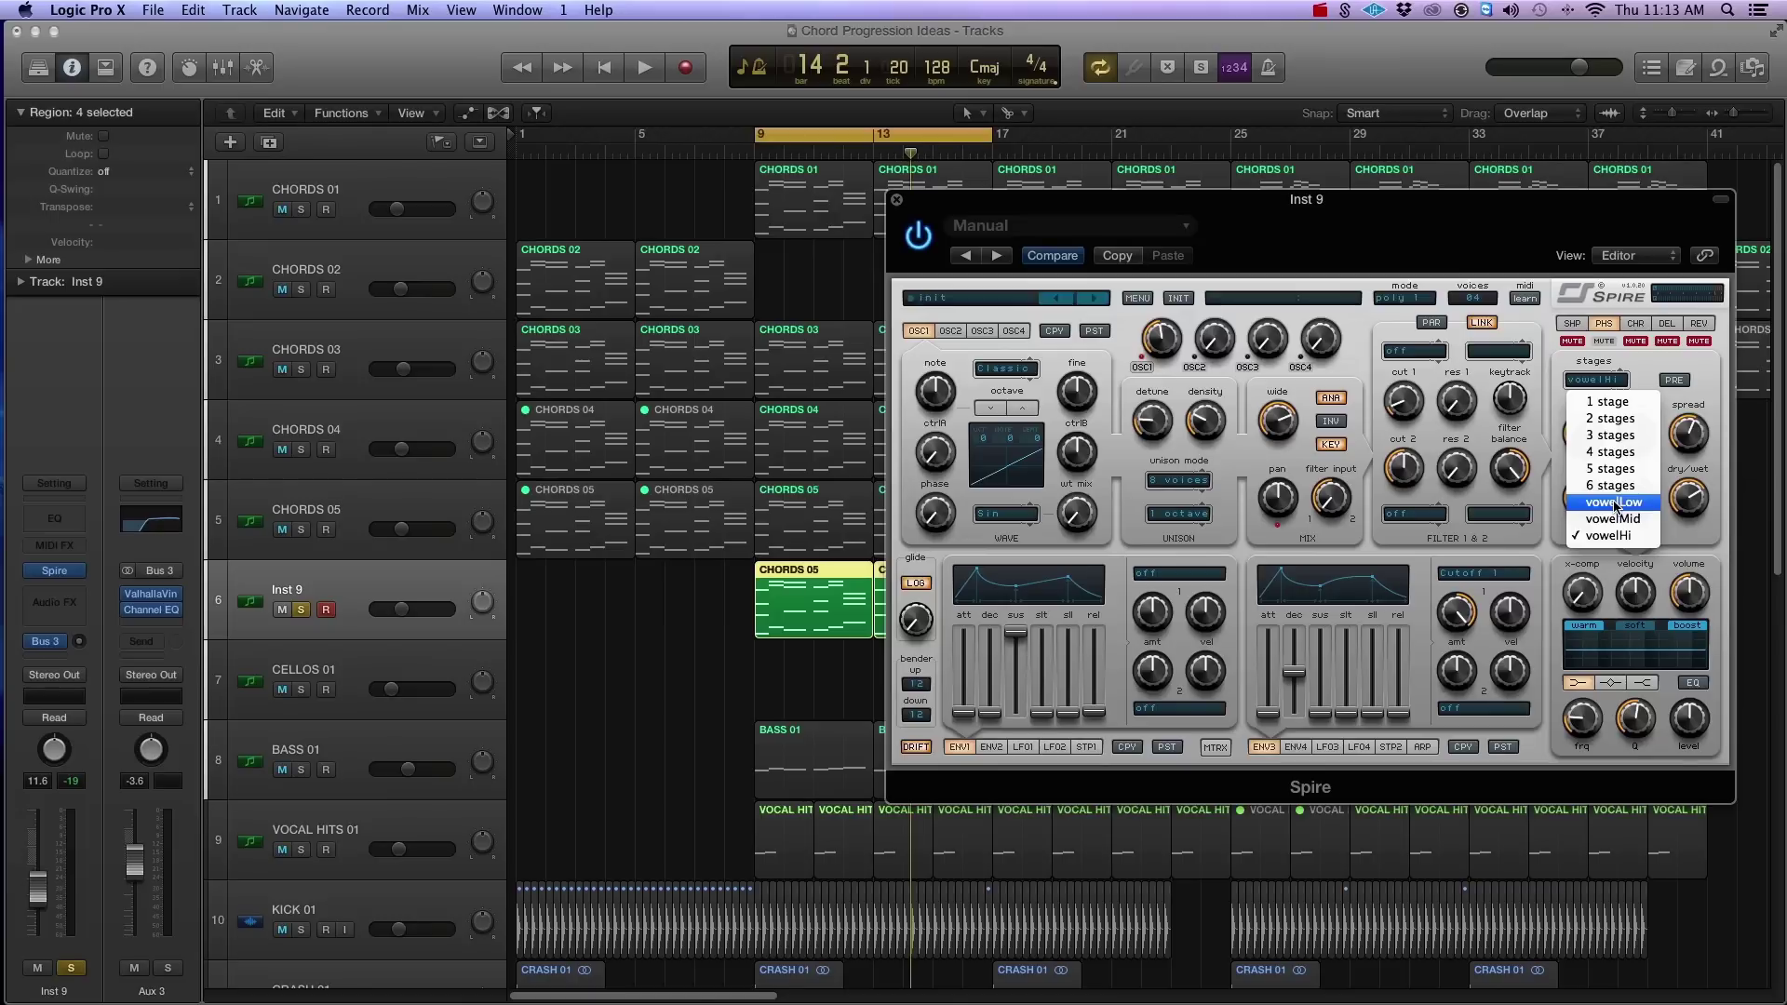
{"action": "left_click", "coordinate": [1615, 505]}
{"action": "key", "text": "space"}
{"action": "left_click", "coordinate": [1598, 382]}
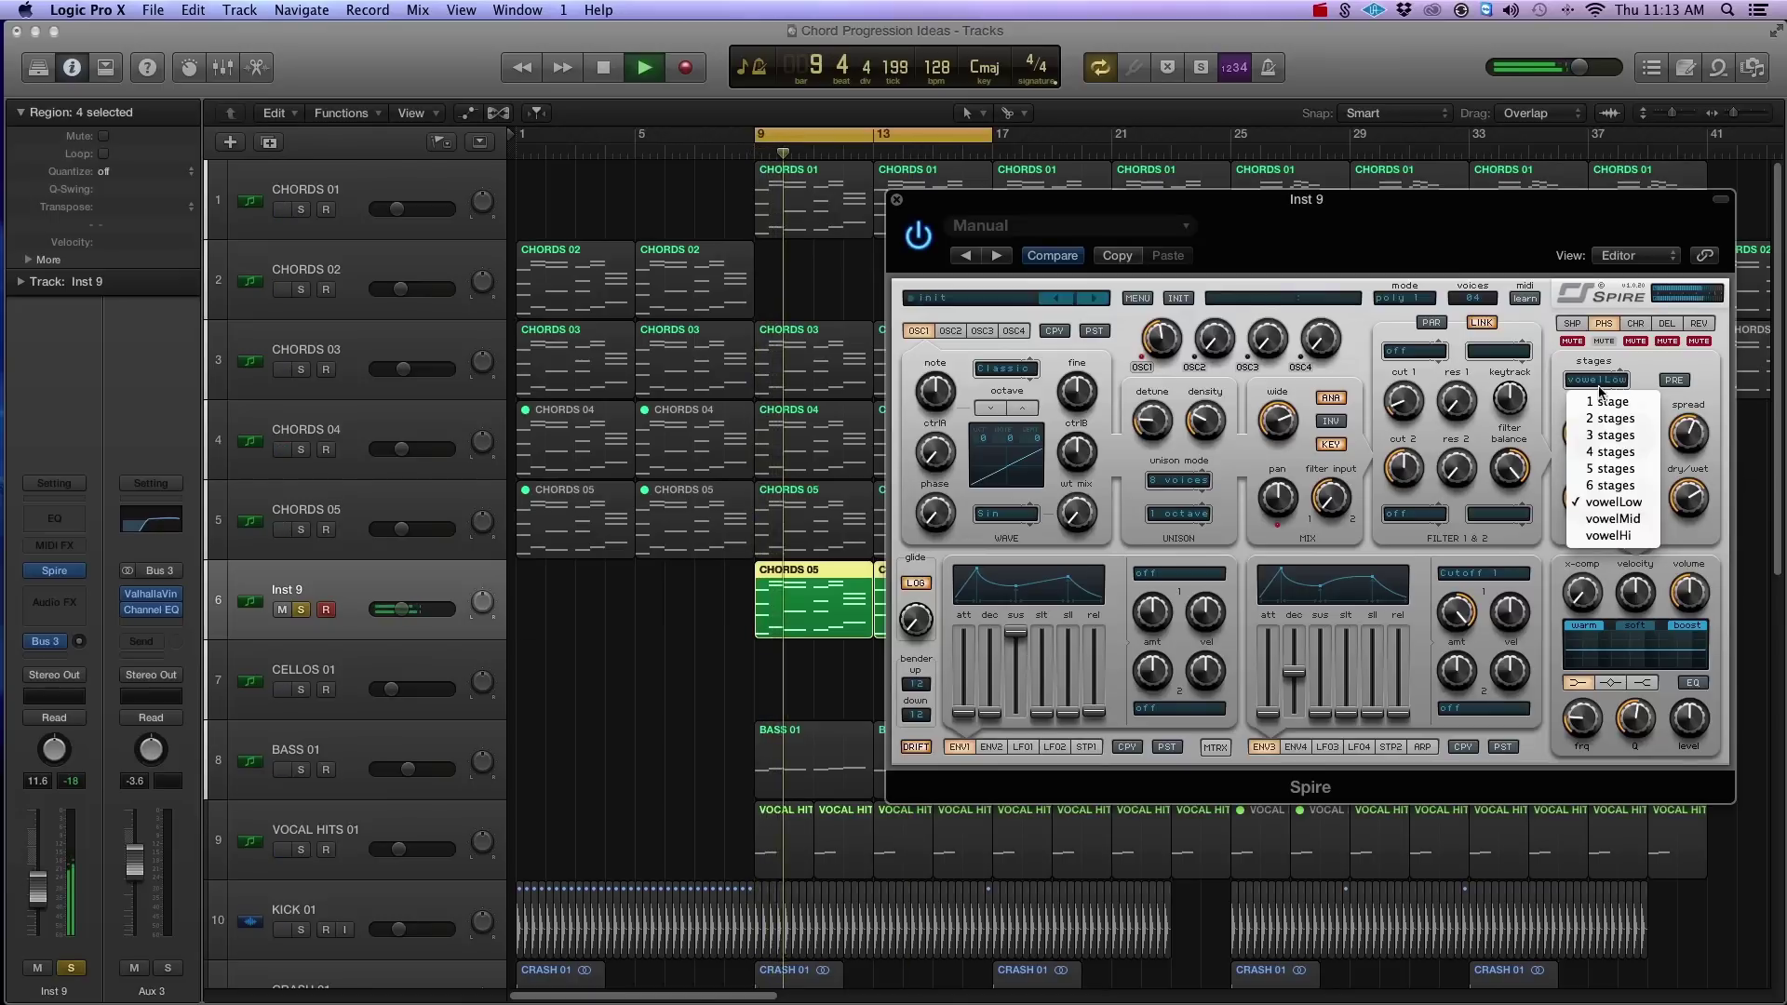
{"action": "left_click", "coordinate": [1606, 519]}
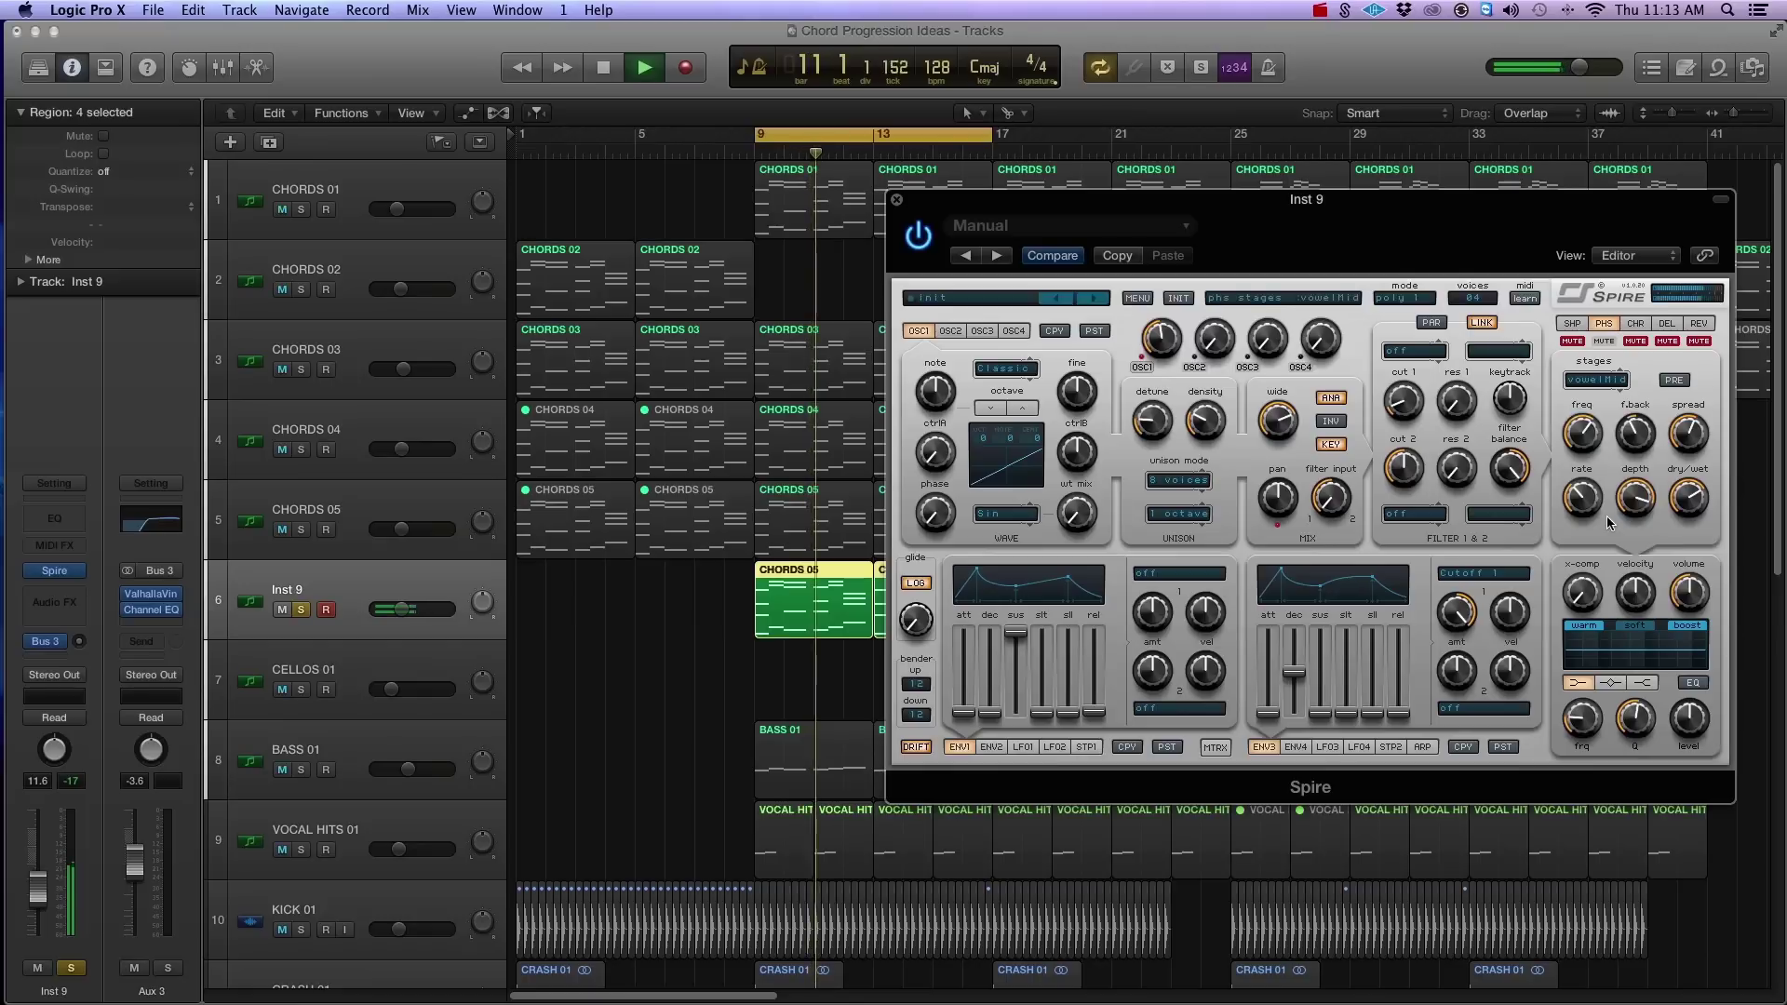
{"action": "key", "text": "space"}
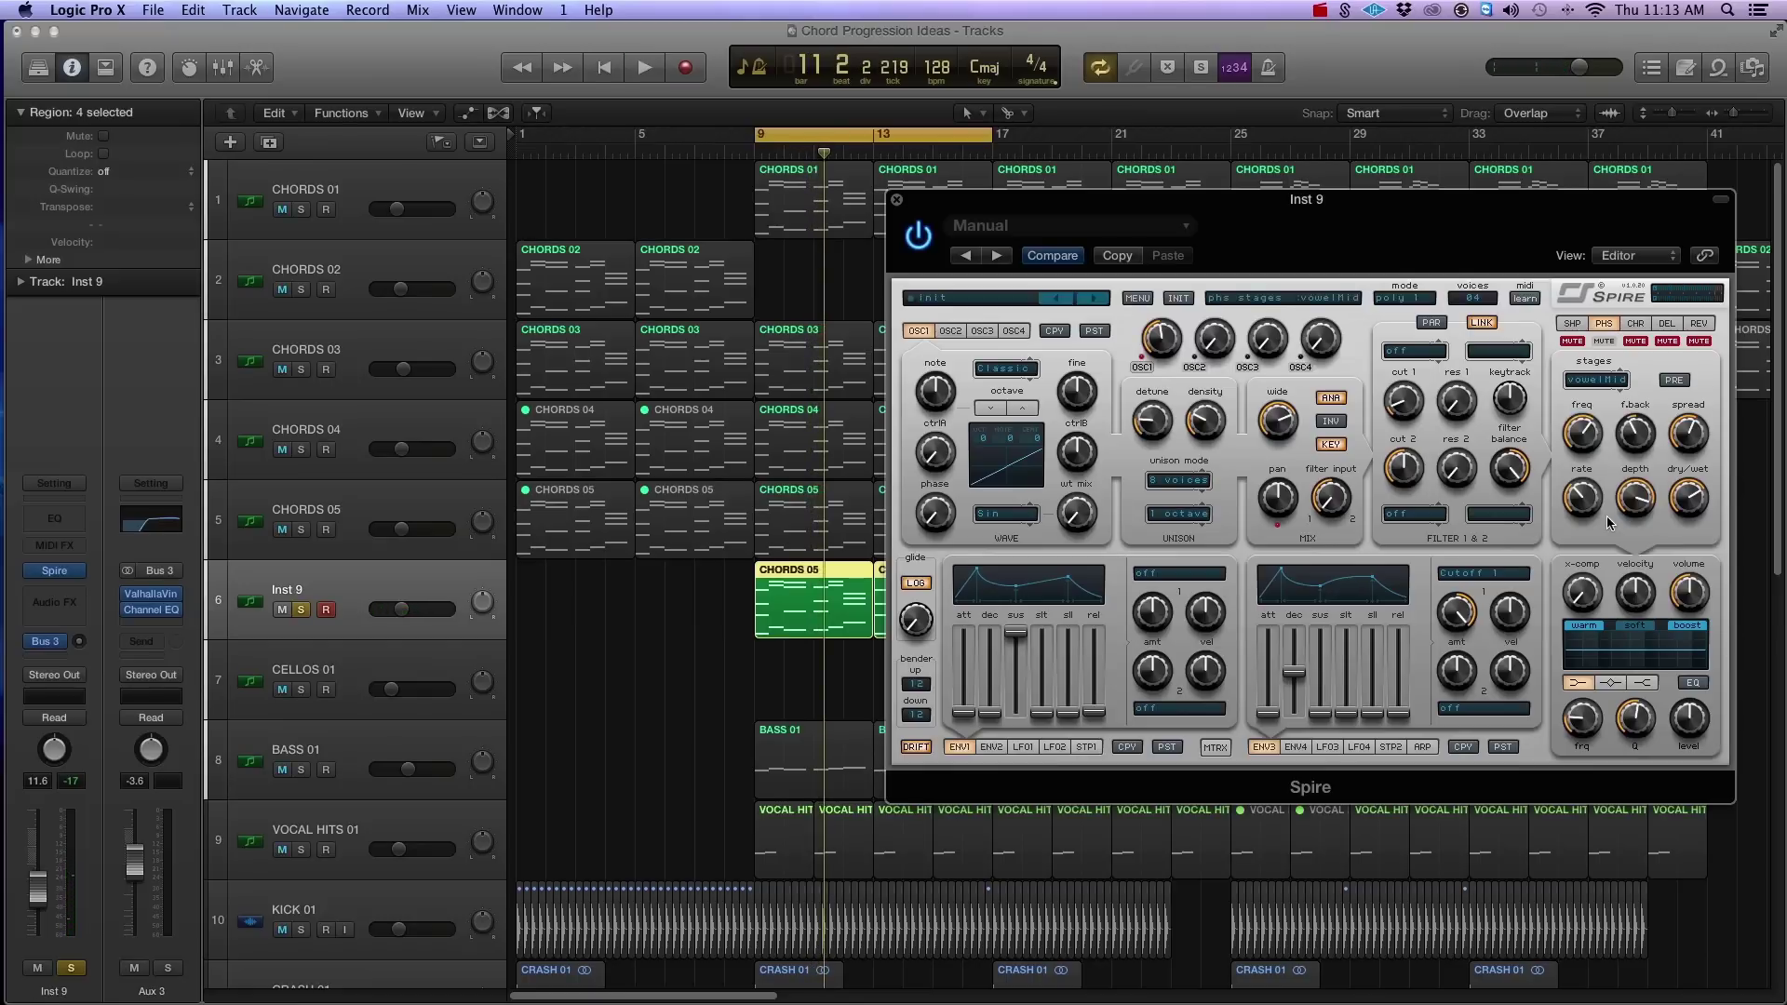
{"action": "key", "text": "space"}
Set the phaser's stages to vowelHi while the loop plays, and show Spire's LFO1 settings.
{"action": "left_click", "coordinate": [1598, 379]}
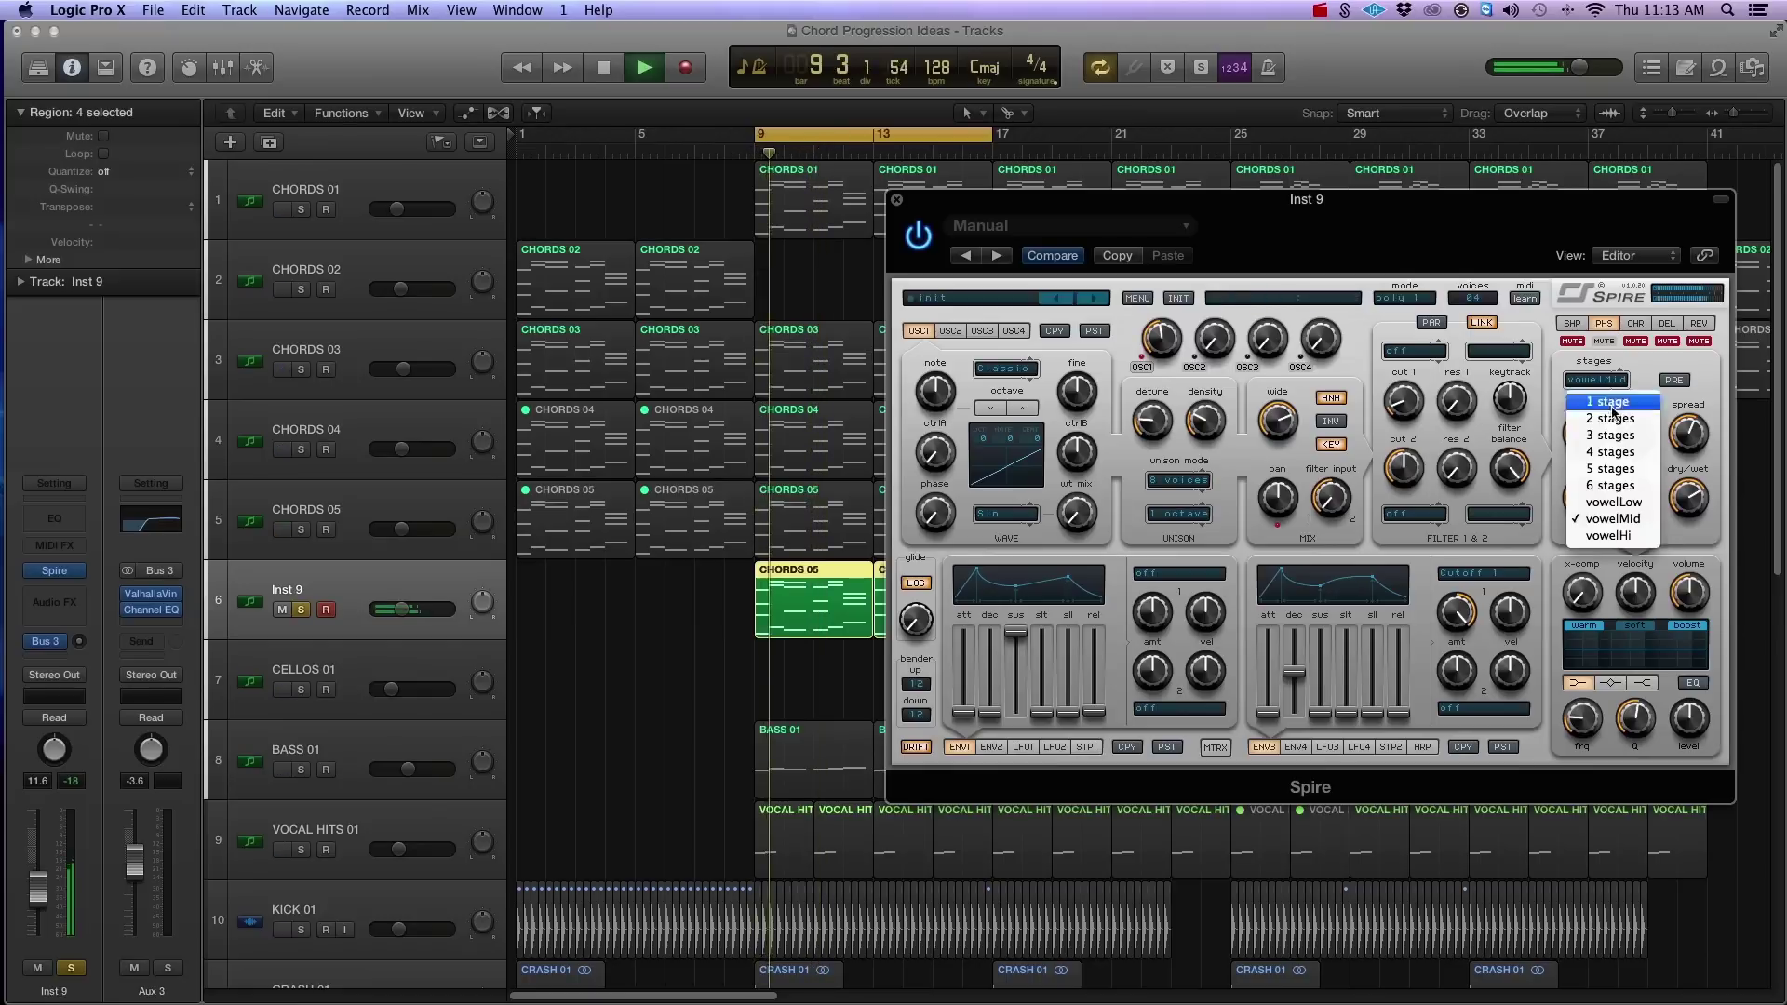
{"action": "left_click", "coordinate": [1612, 534]}
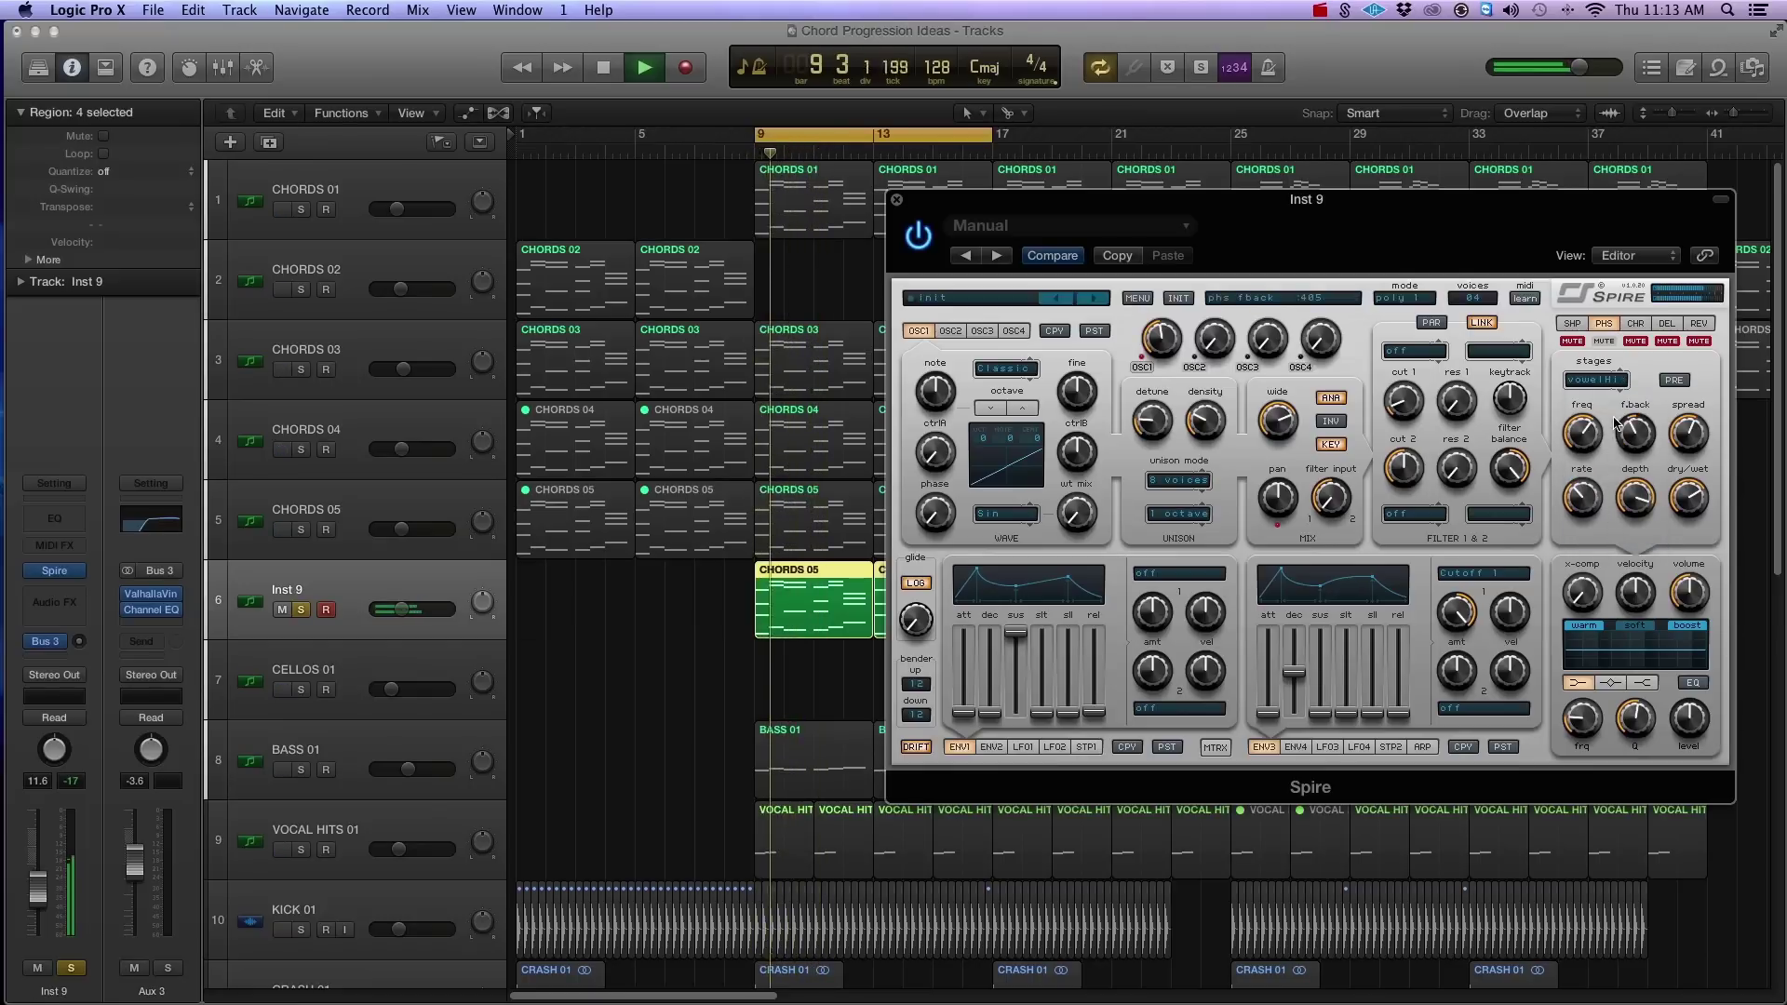
{"action": "key", "text": "space"}
{"action": "left_click", "coordinate": [1598, 379]}
{"action": "left_click", "coordinate": [1613, 535]}
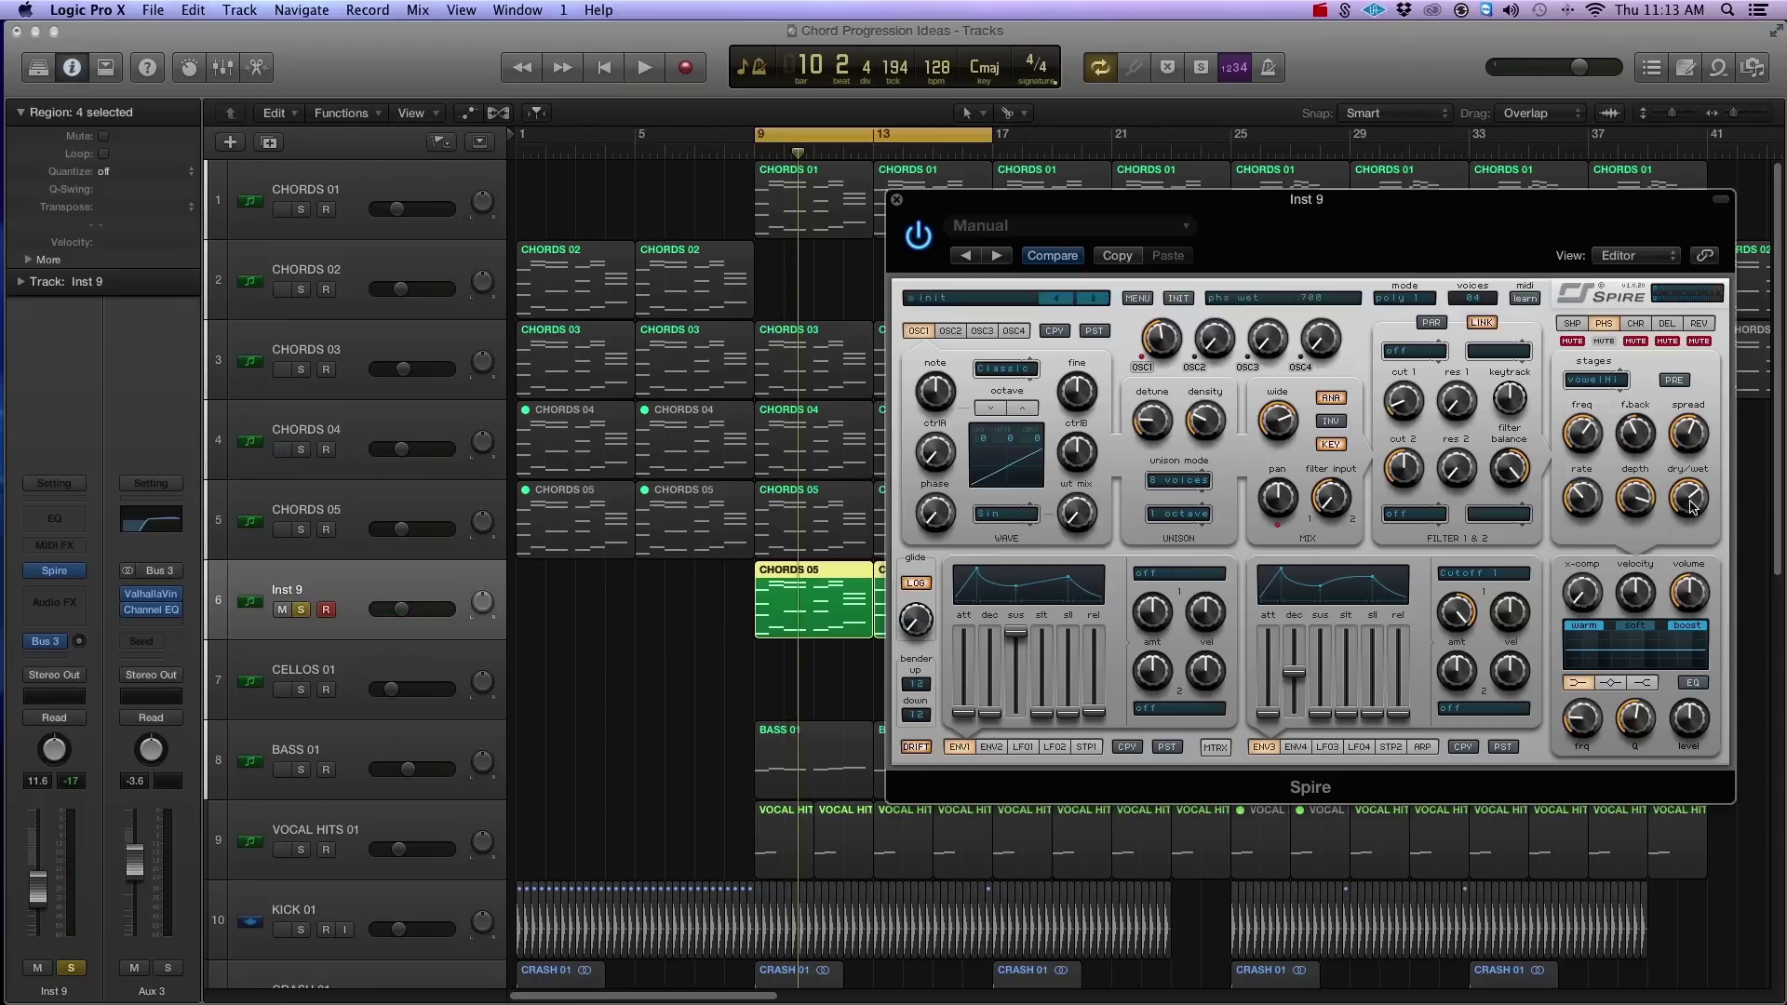
{"action": "mouse_move", "coordinate": [1614, 434]}
{"action": "left_click", "coordinate": [1023, 748]}
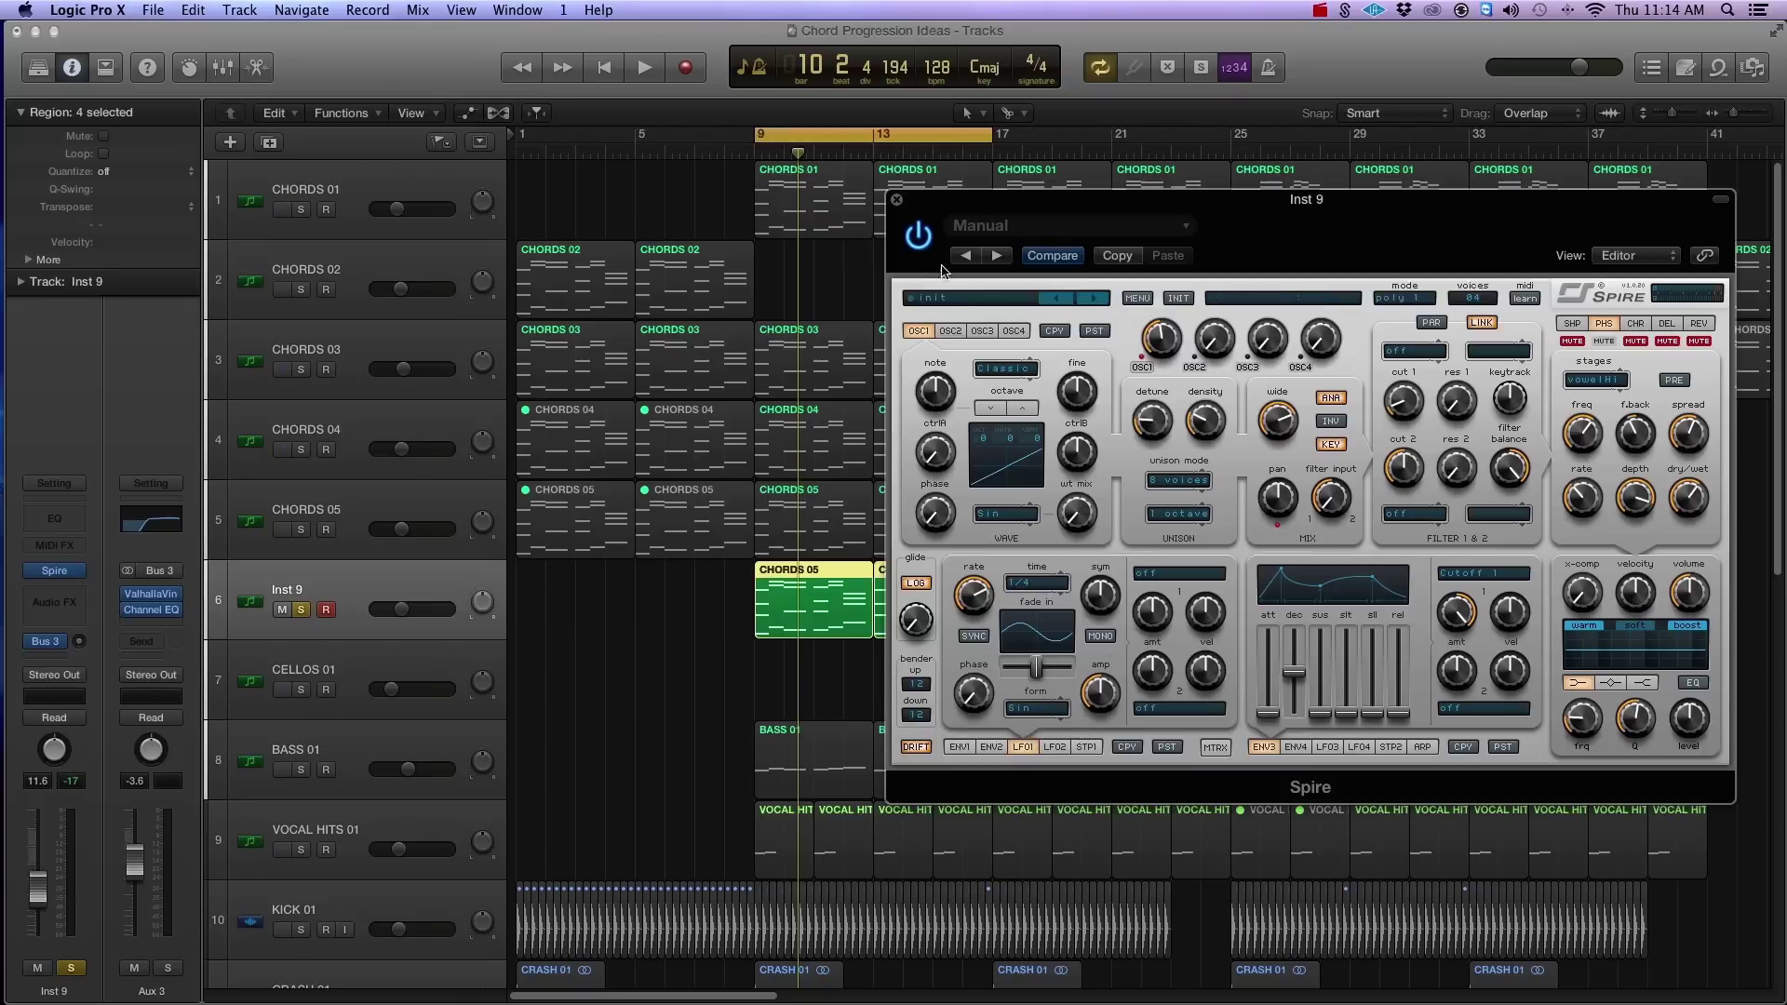
Close Spire, duplicate the Inst 9 track with copies of its first two CHORDS 05 regions, and unsolo the original.
{"action": "left_click", "coordinate": [897, 200]}
{"action": "left_click", "coordinate": [392, 576]}
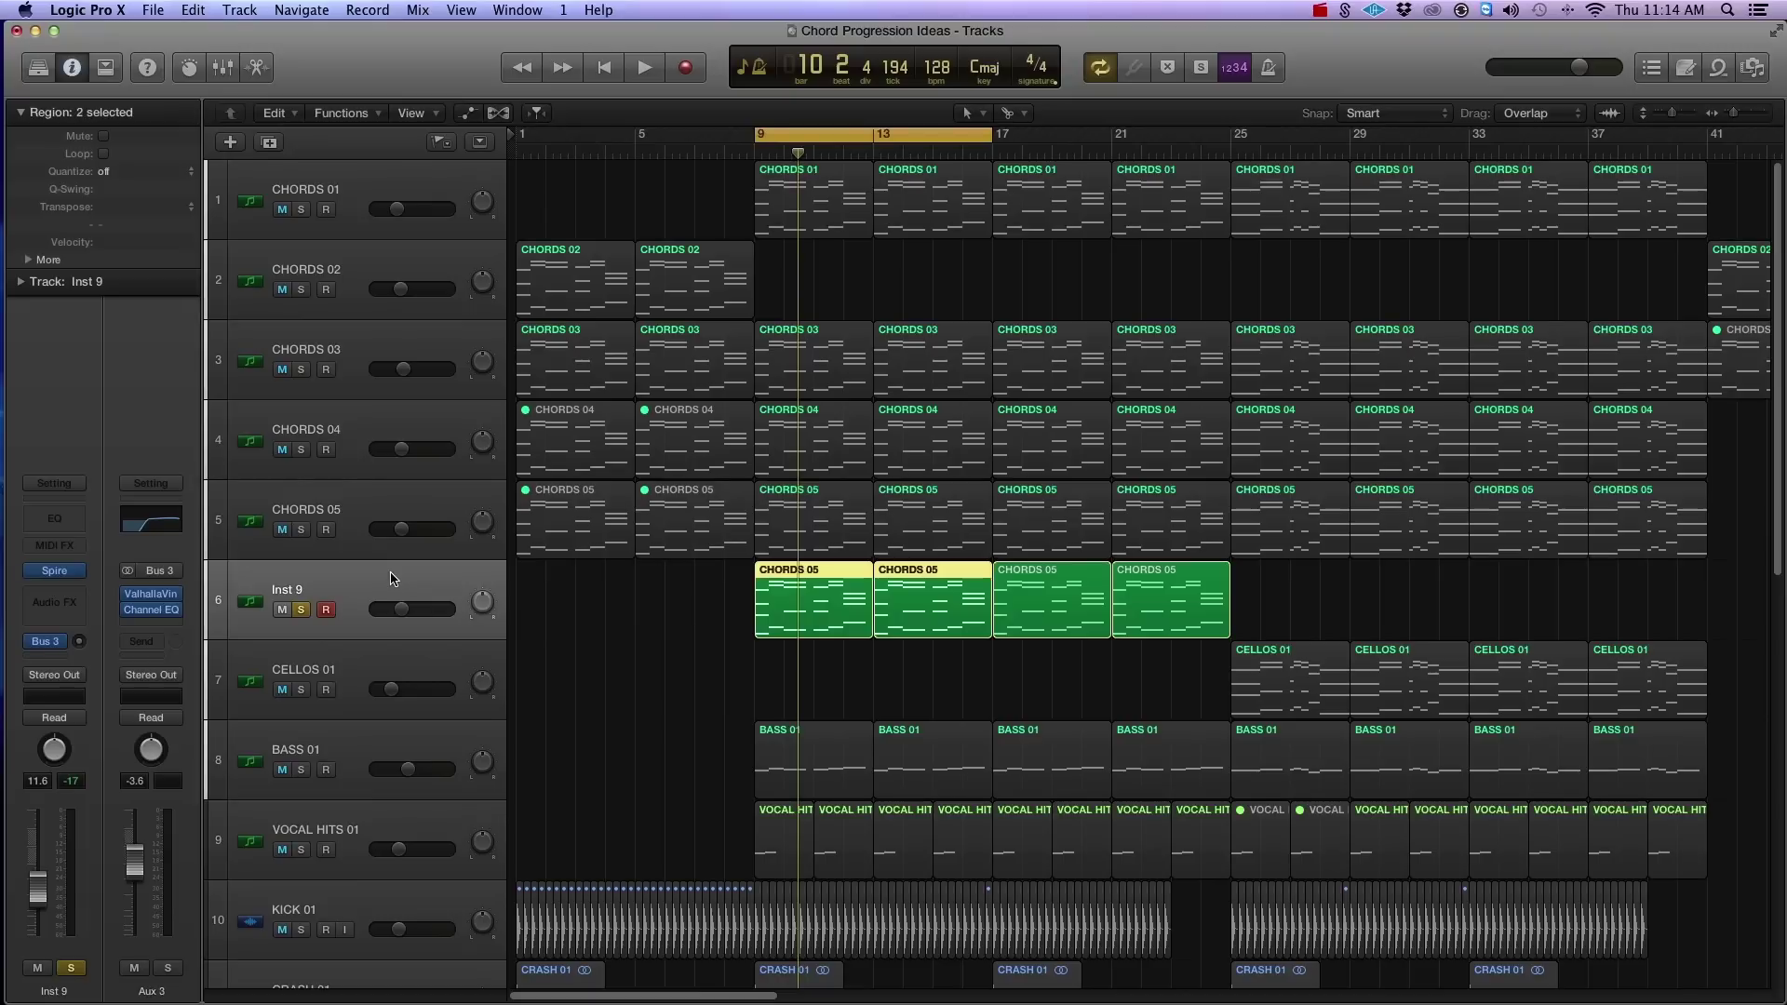
{"action": "key", "text": "super+d"}
{"action": "left_click_drag", "start_coordinate": [903, 619], "coordinate": [929, 651]}
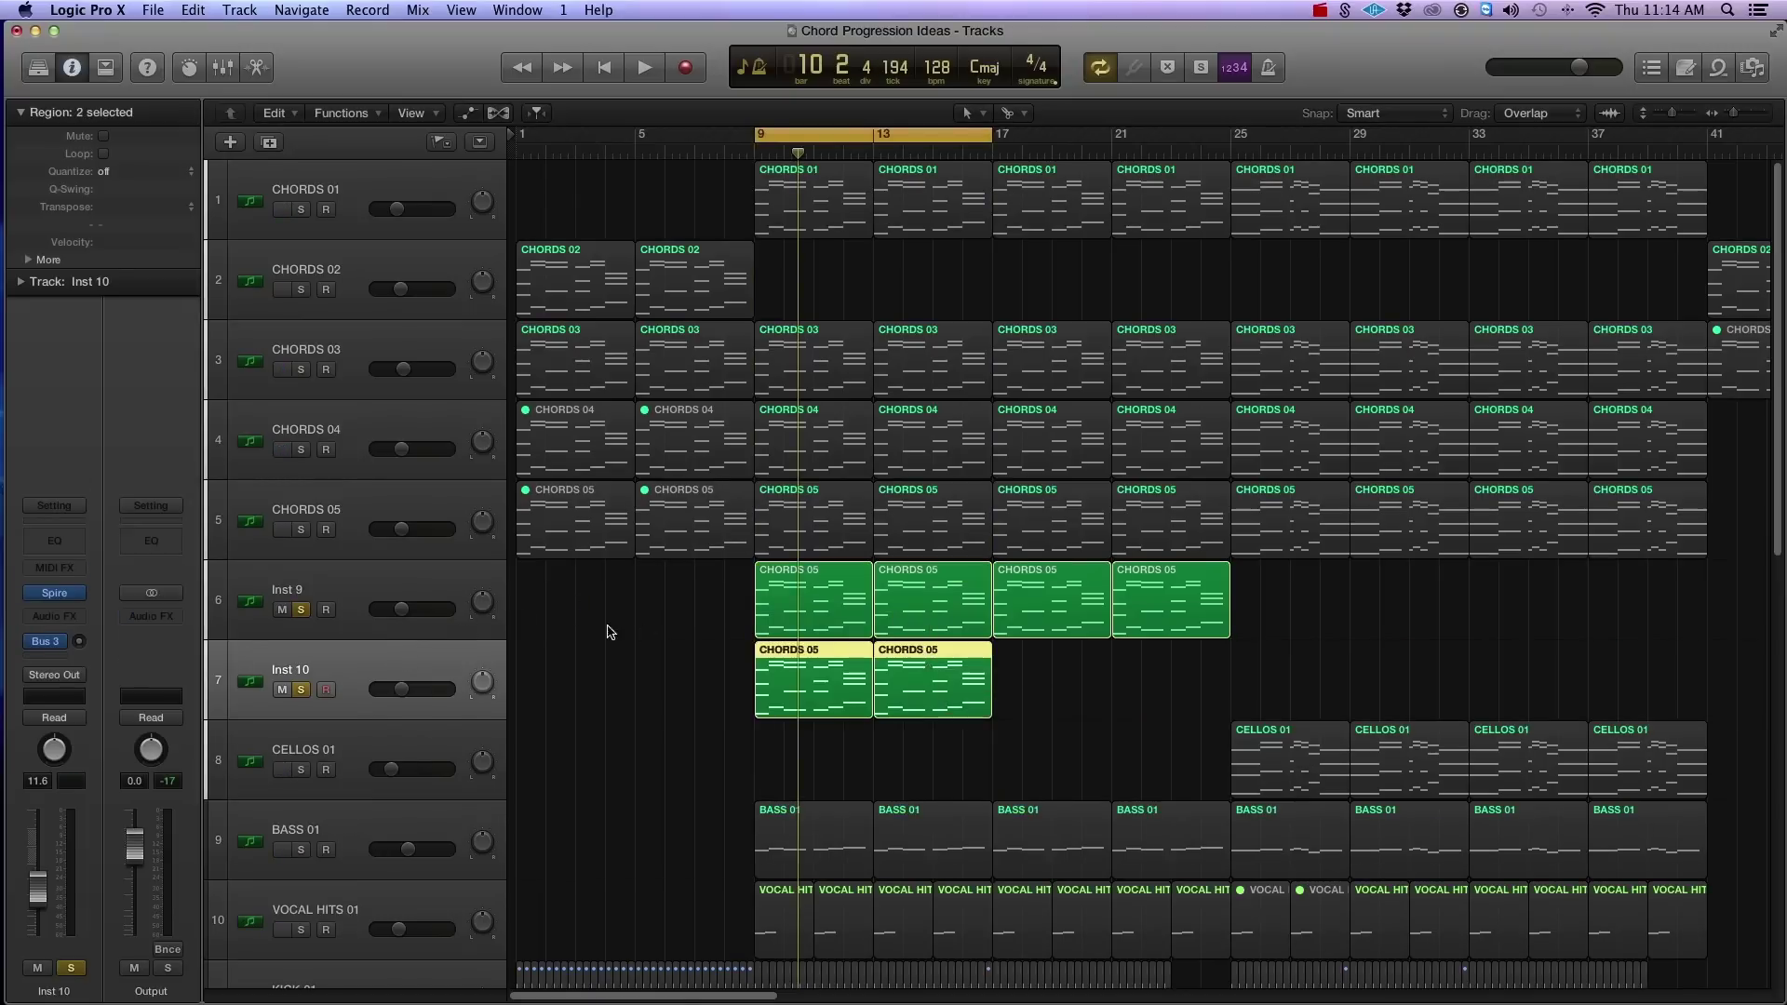
{"action": "left_click", "coordinate": [301, 610]}
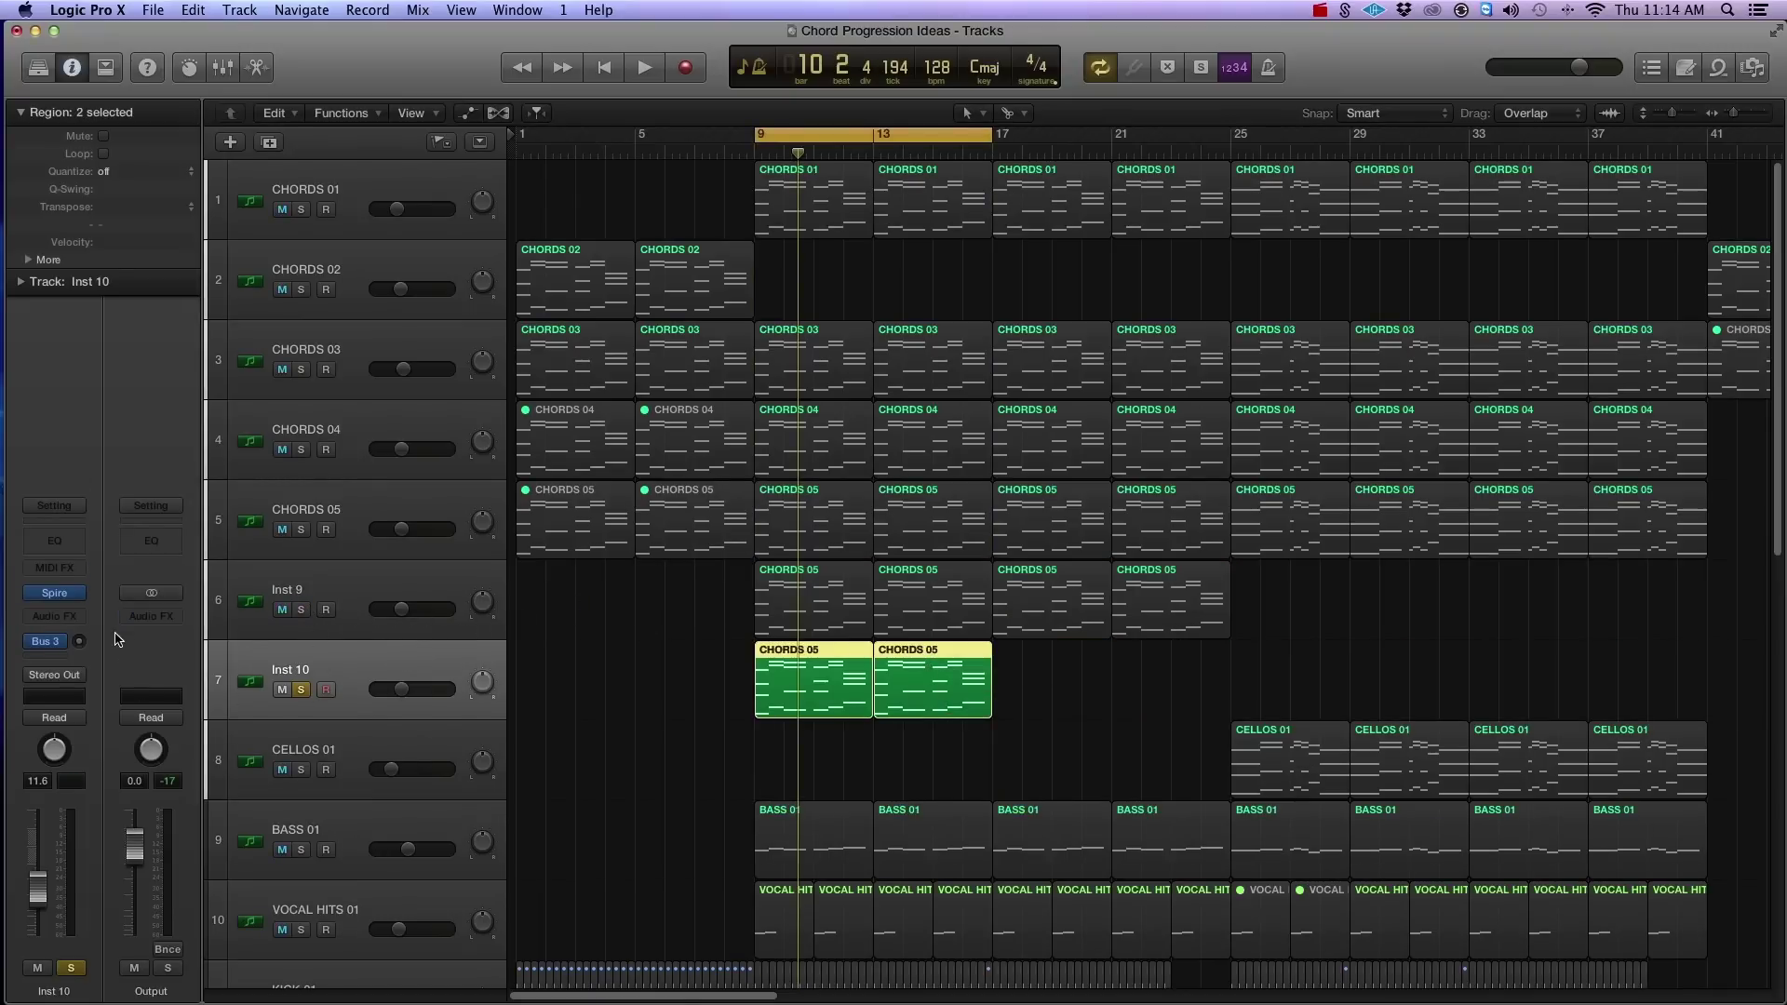
Replace Spire on the Inst 10 track with a stereo LennarDigital Sylenth1 instrument.
{"action": "left_click", "coordinate": [54, 593]}
{"action": "mouse_move", "coordinate": [122, 943]}
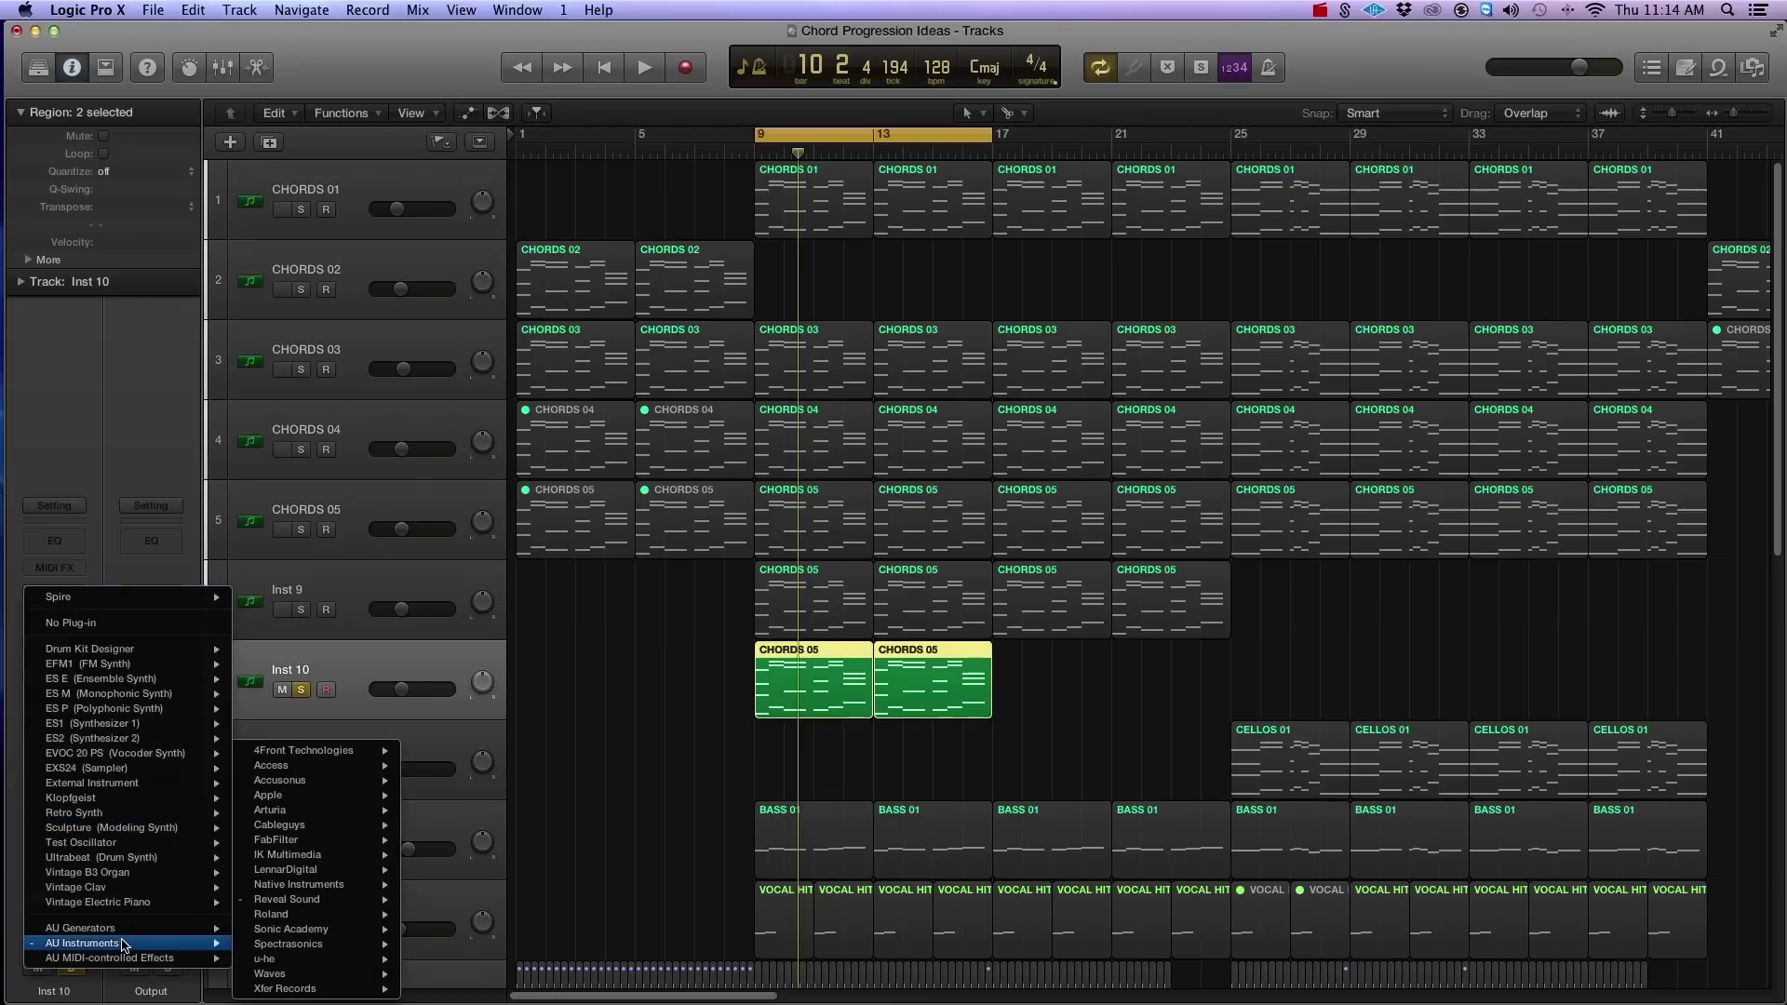
{"action": "mouse_move", "coordinate": [335, 871]}
{"action": "mouse_move", "coordinate": [420, 873]}
{"action": "left_click", "coordinate": [548, 869]}
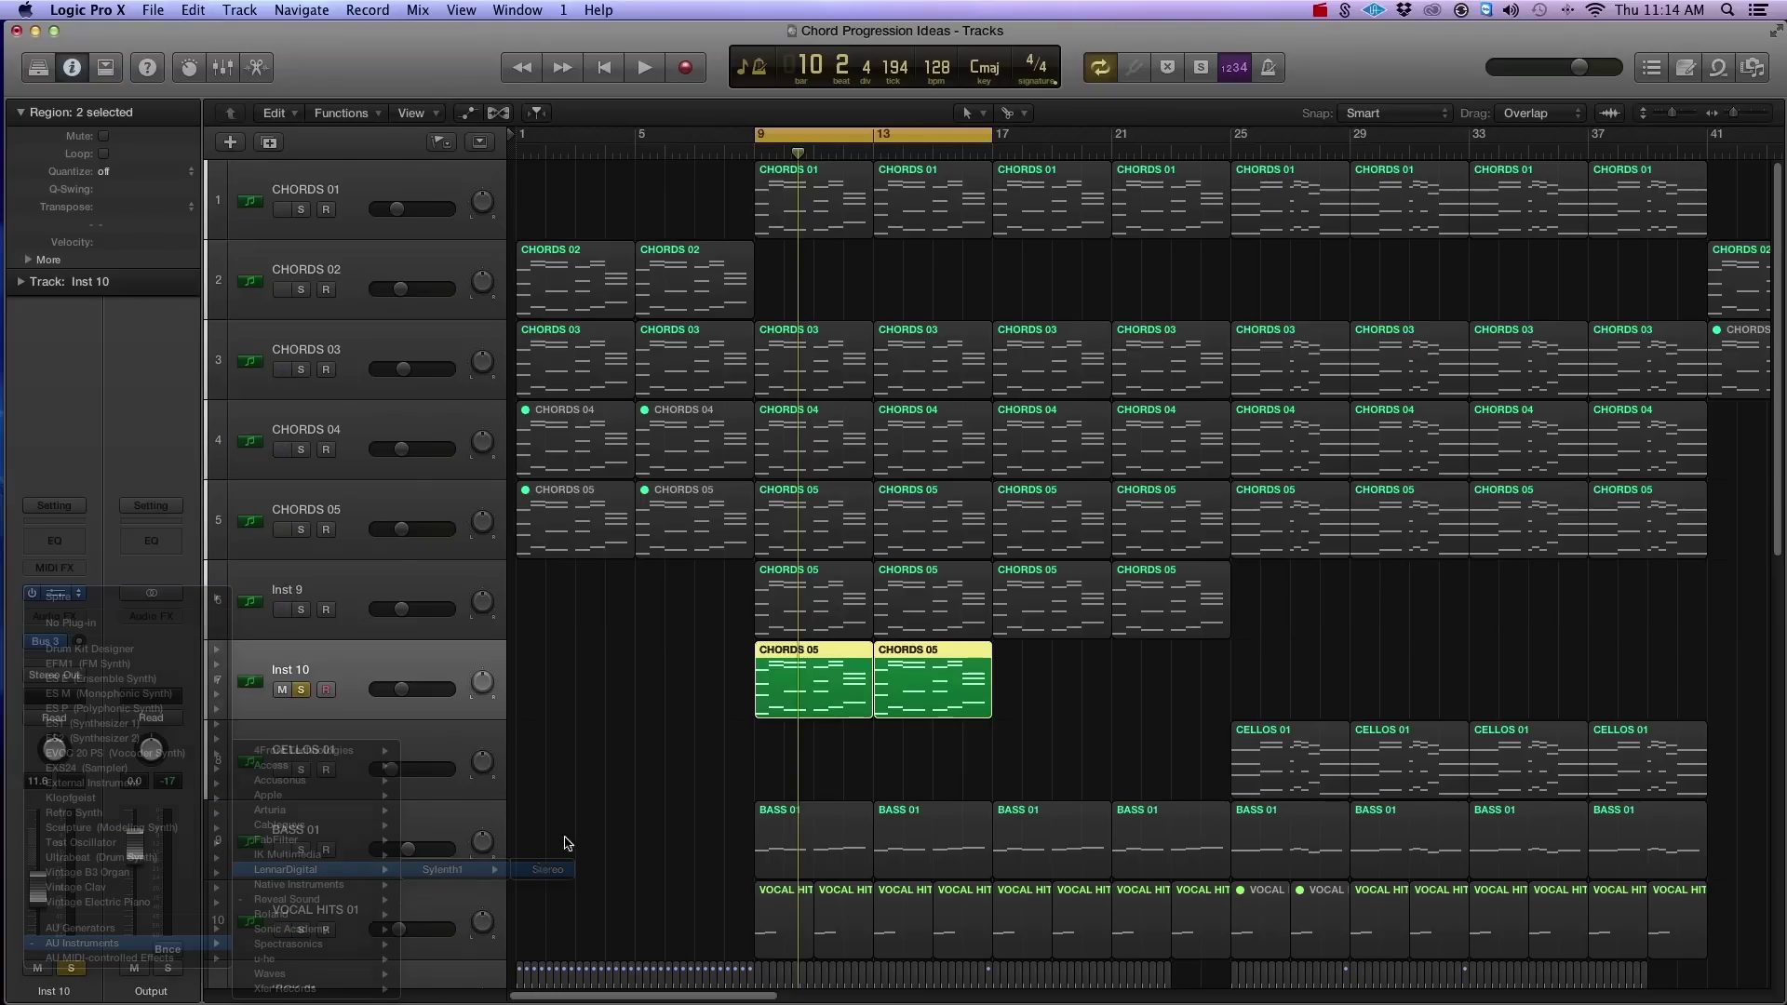
{"action": "left_click_drag", "start_coordinate": [465, 76], "coordinate": [931, 137]}
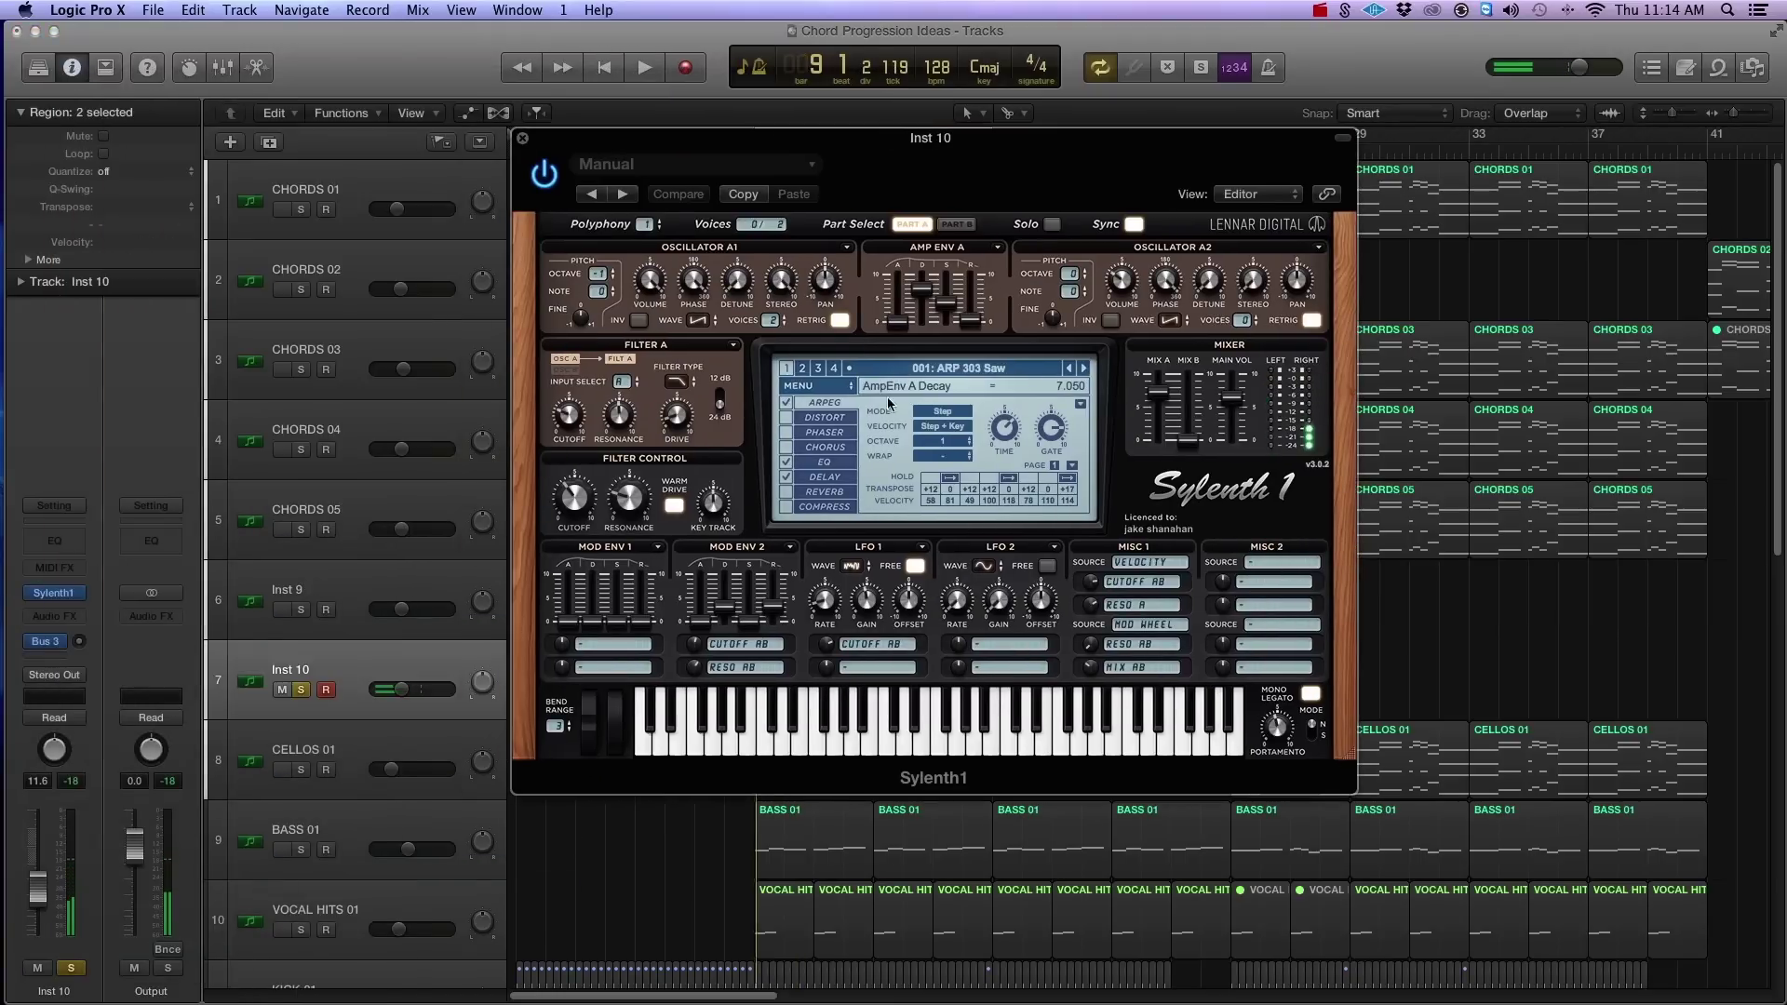
Clear Sylenth1's preset to Init and audition the plain sound with the chord loop.
{"action": "left_click", "coordinate": [843, 385]}
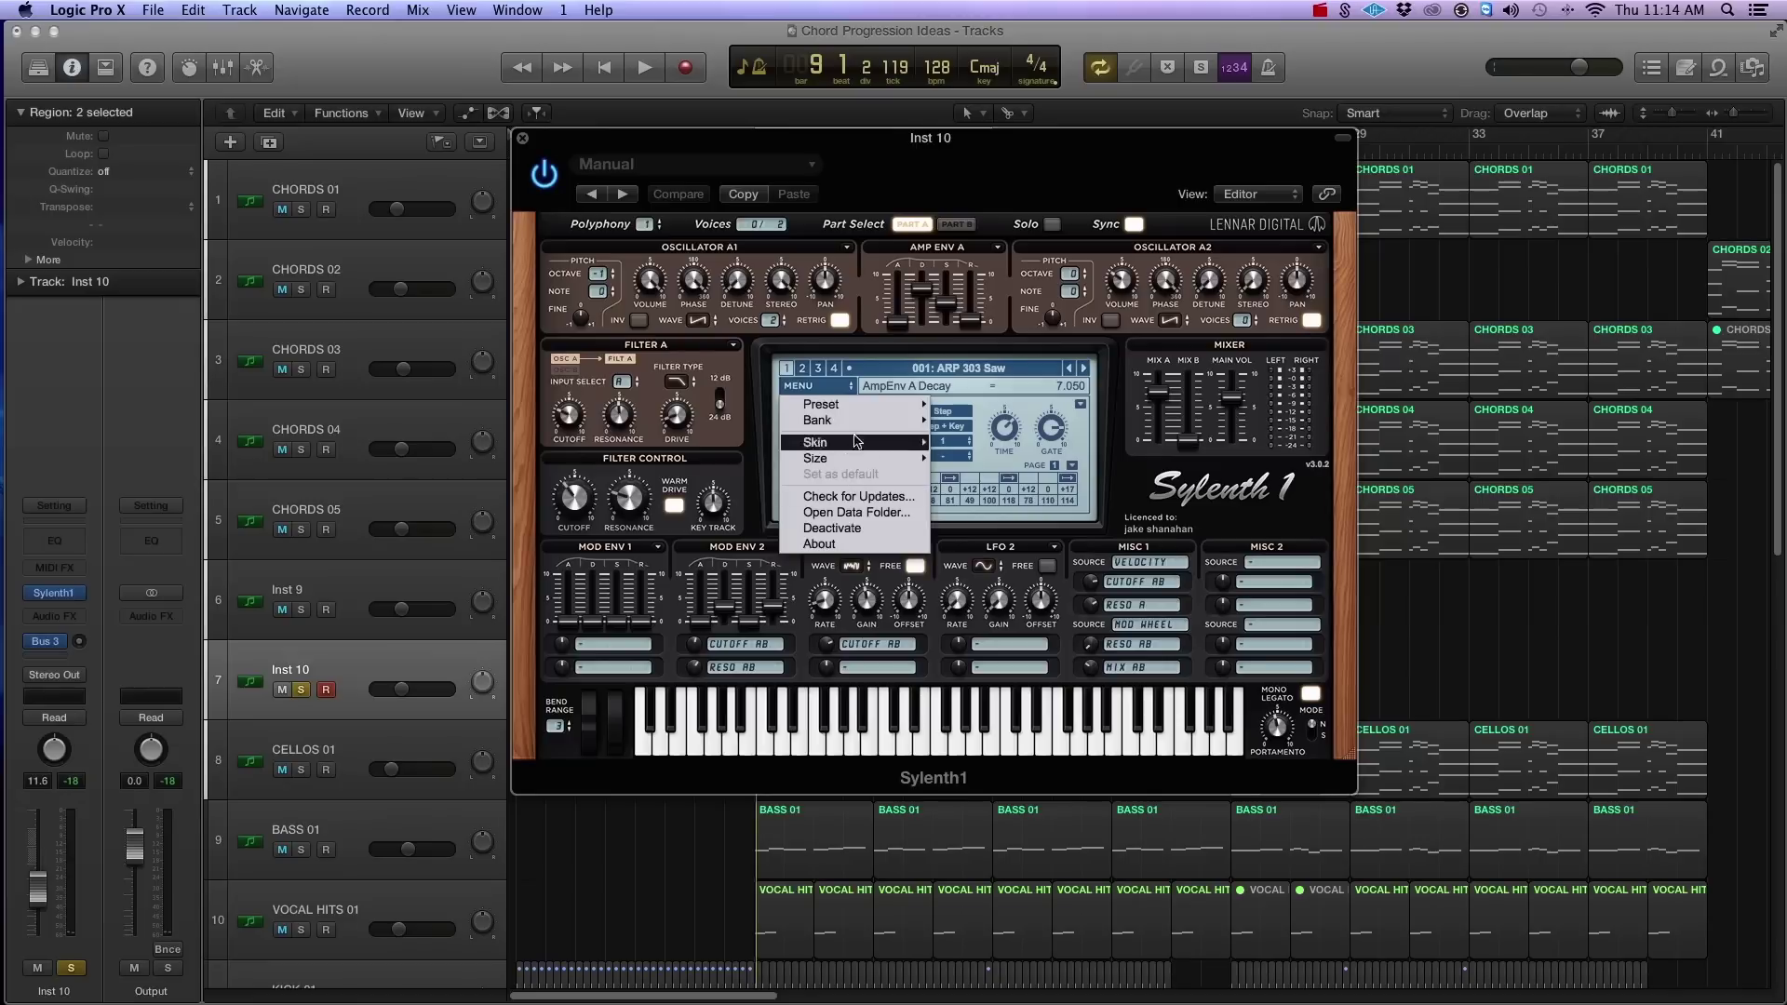
{"action": "mouse_move", "coordinate": [870, 403]}
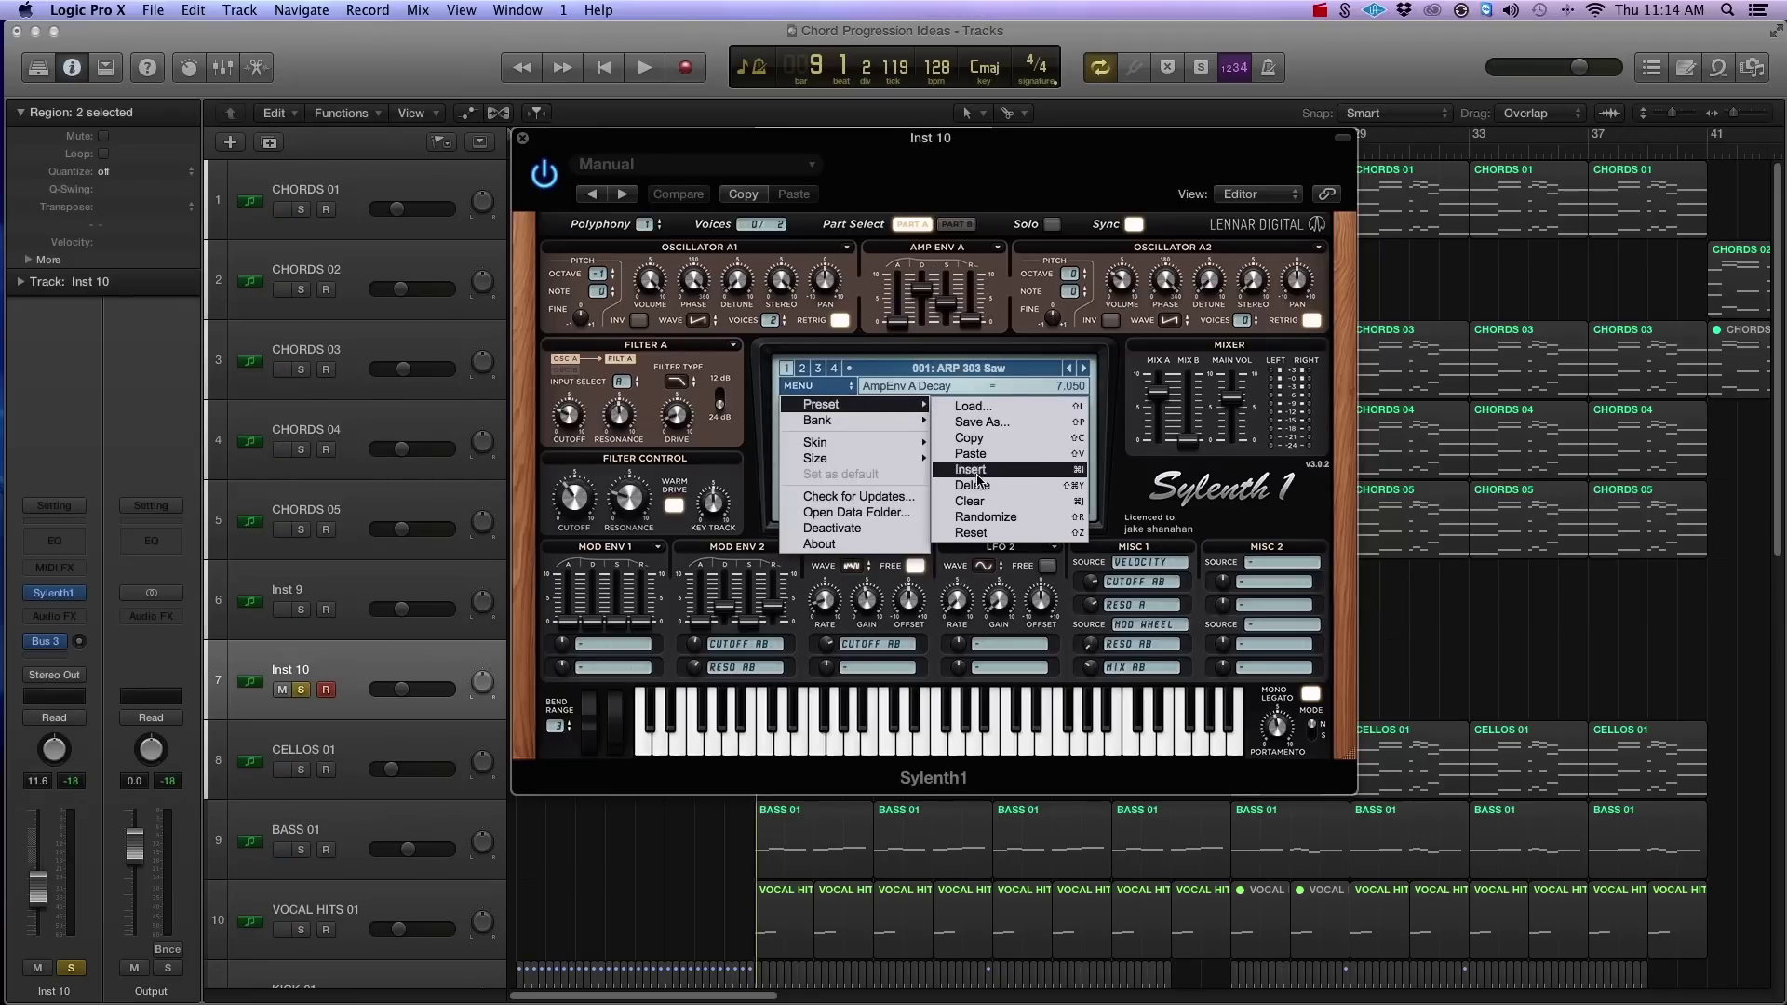
{"action": "left_click", "coordinate": [969, 501]}
{"action": "key", "text": "space"}
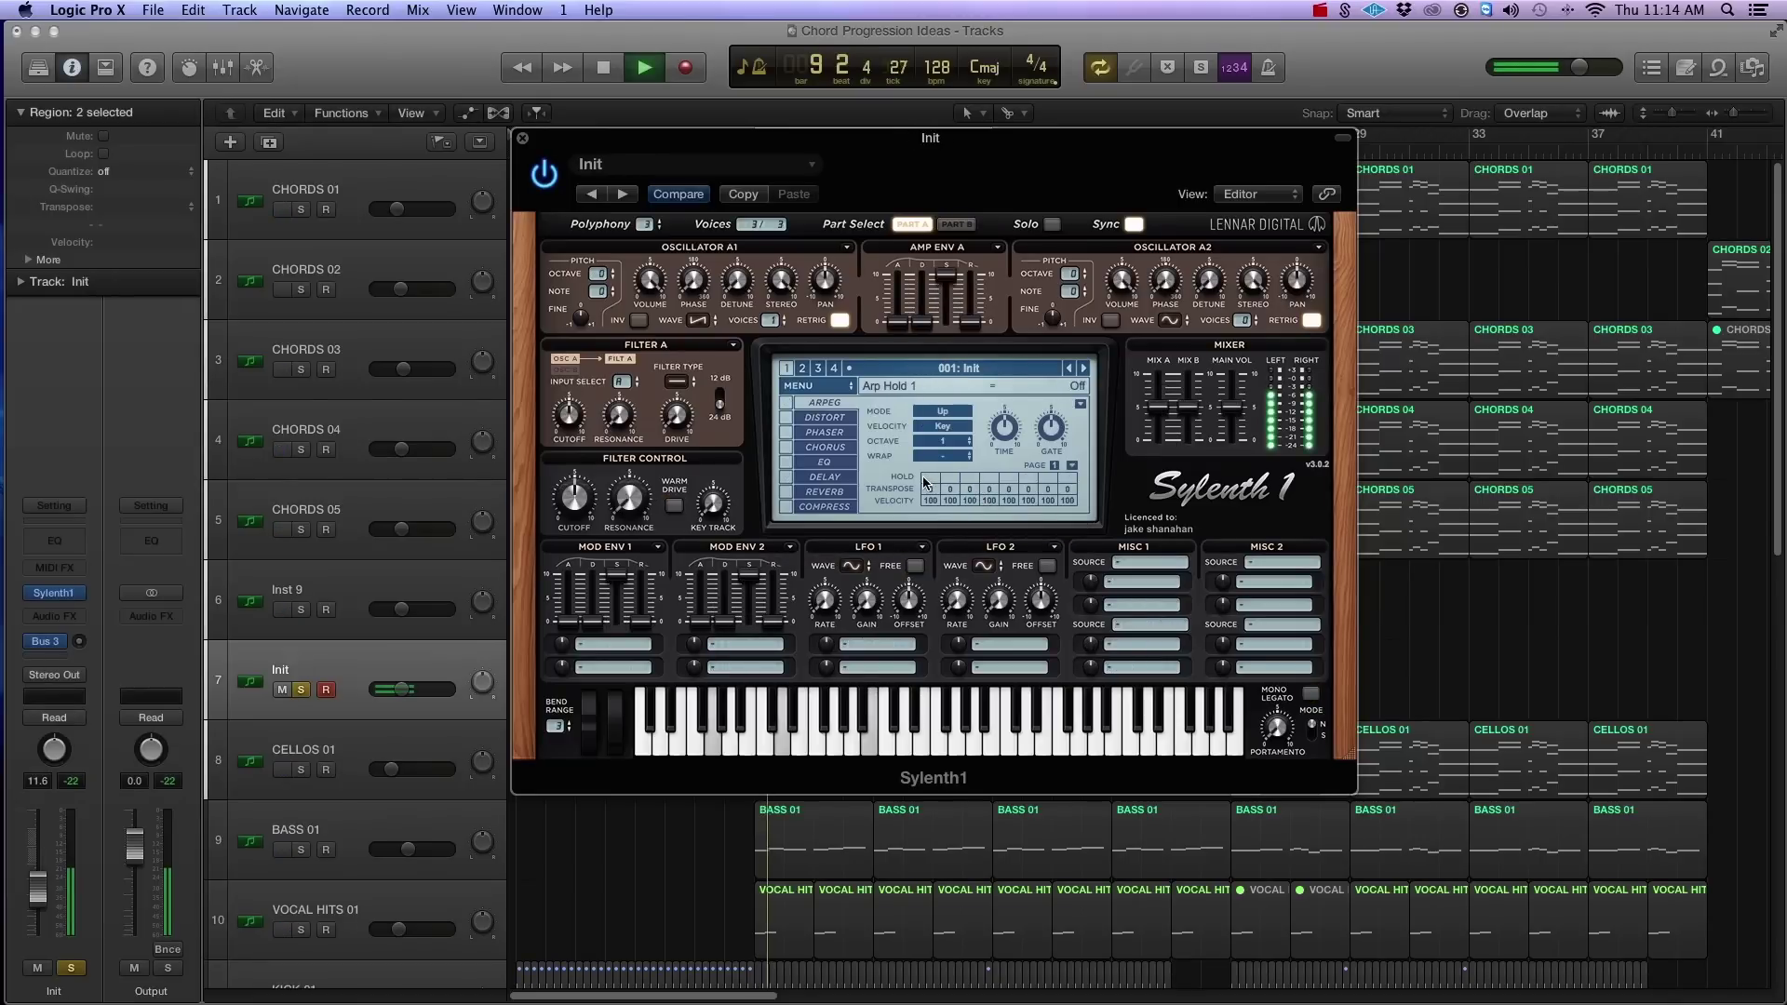
{"action": "key", "text": "space"}
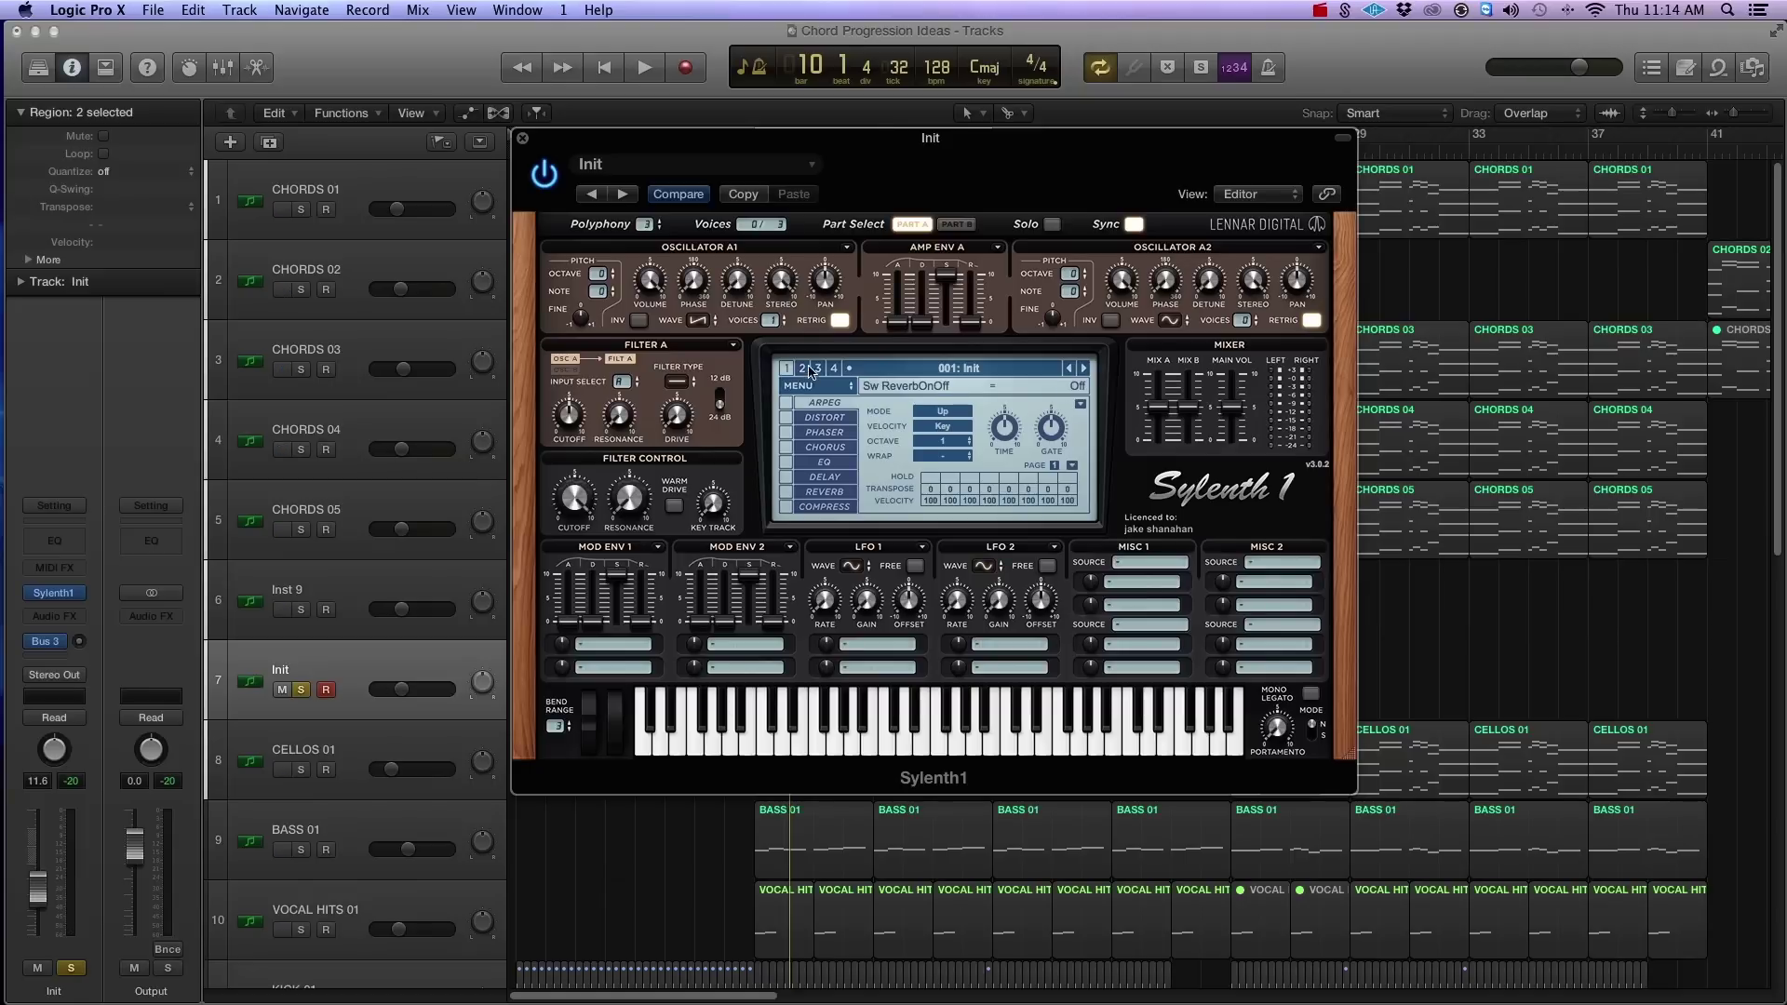
Raise oscillator A1's voices with detune at about 3.667, and activate oscillator A2 with a different waveform while auditioning the loop.
{"action": "left_click_drag", "start_coordinate": [808, 157], "coordinate": [931, 169]}
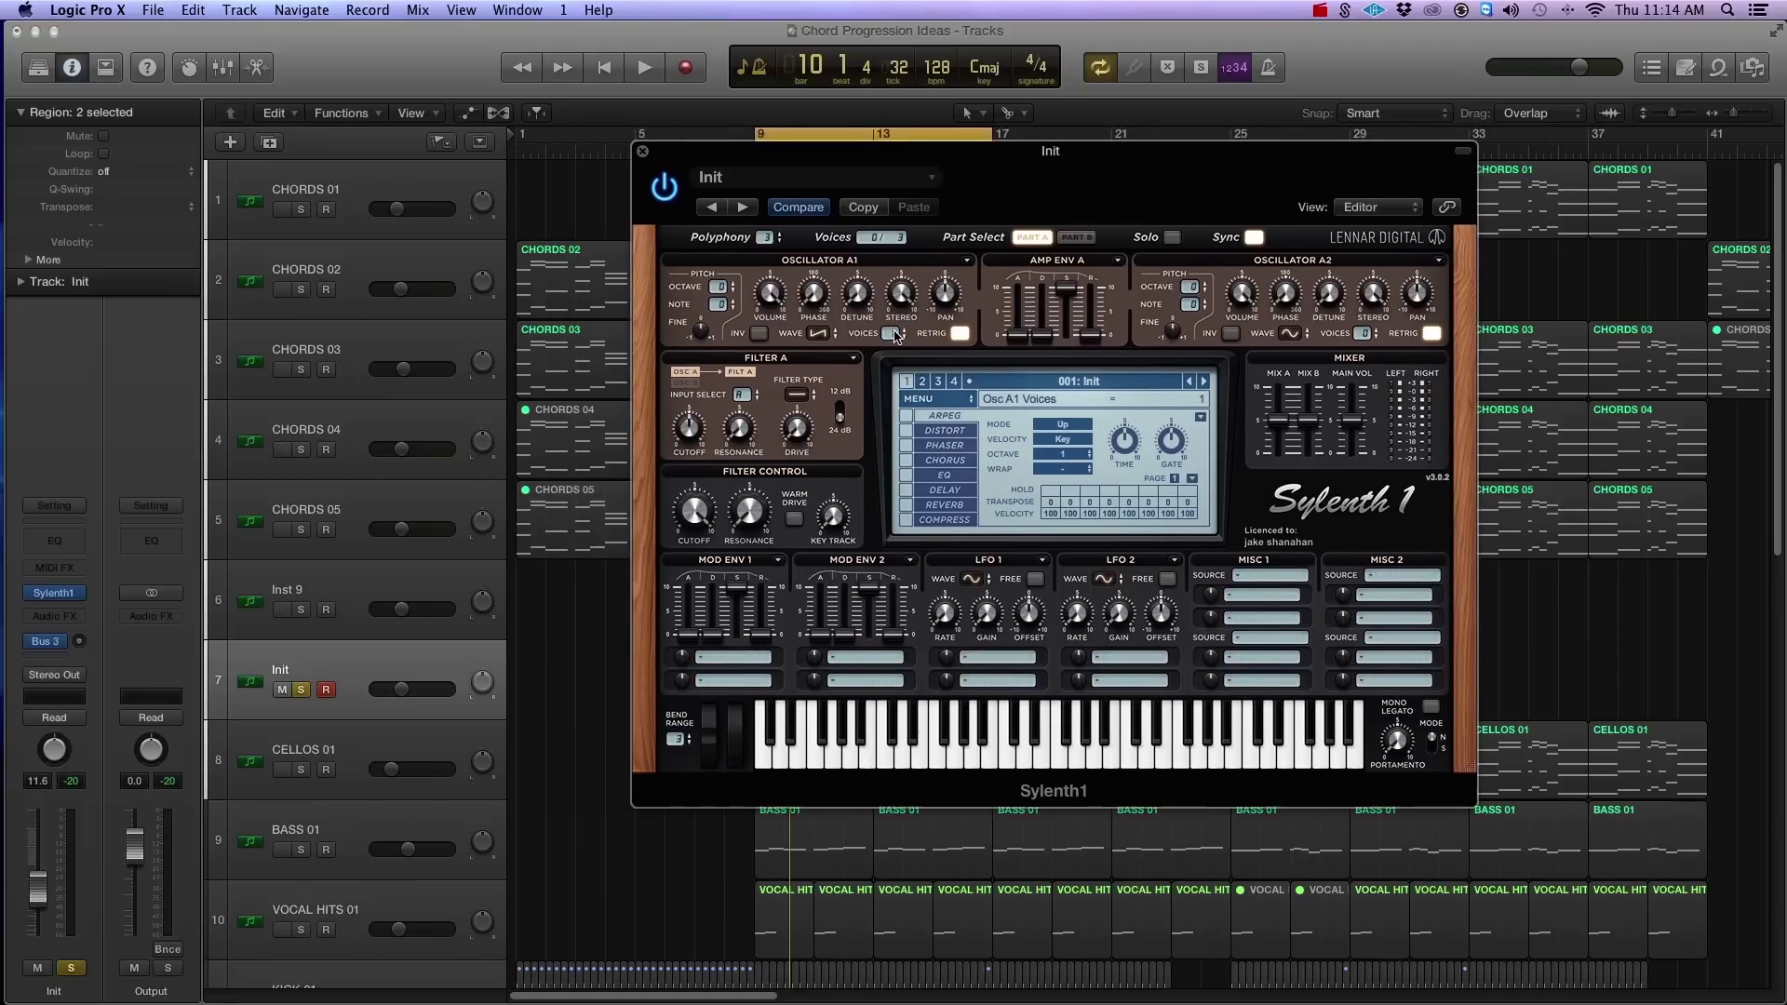
{"action": "left_click", "coordinate": [1300, 333]}
{"action": "left_click", "coordinate": [1323, 461]}
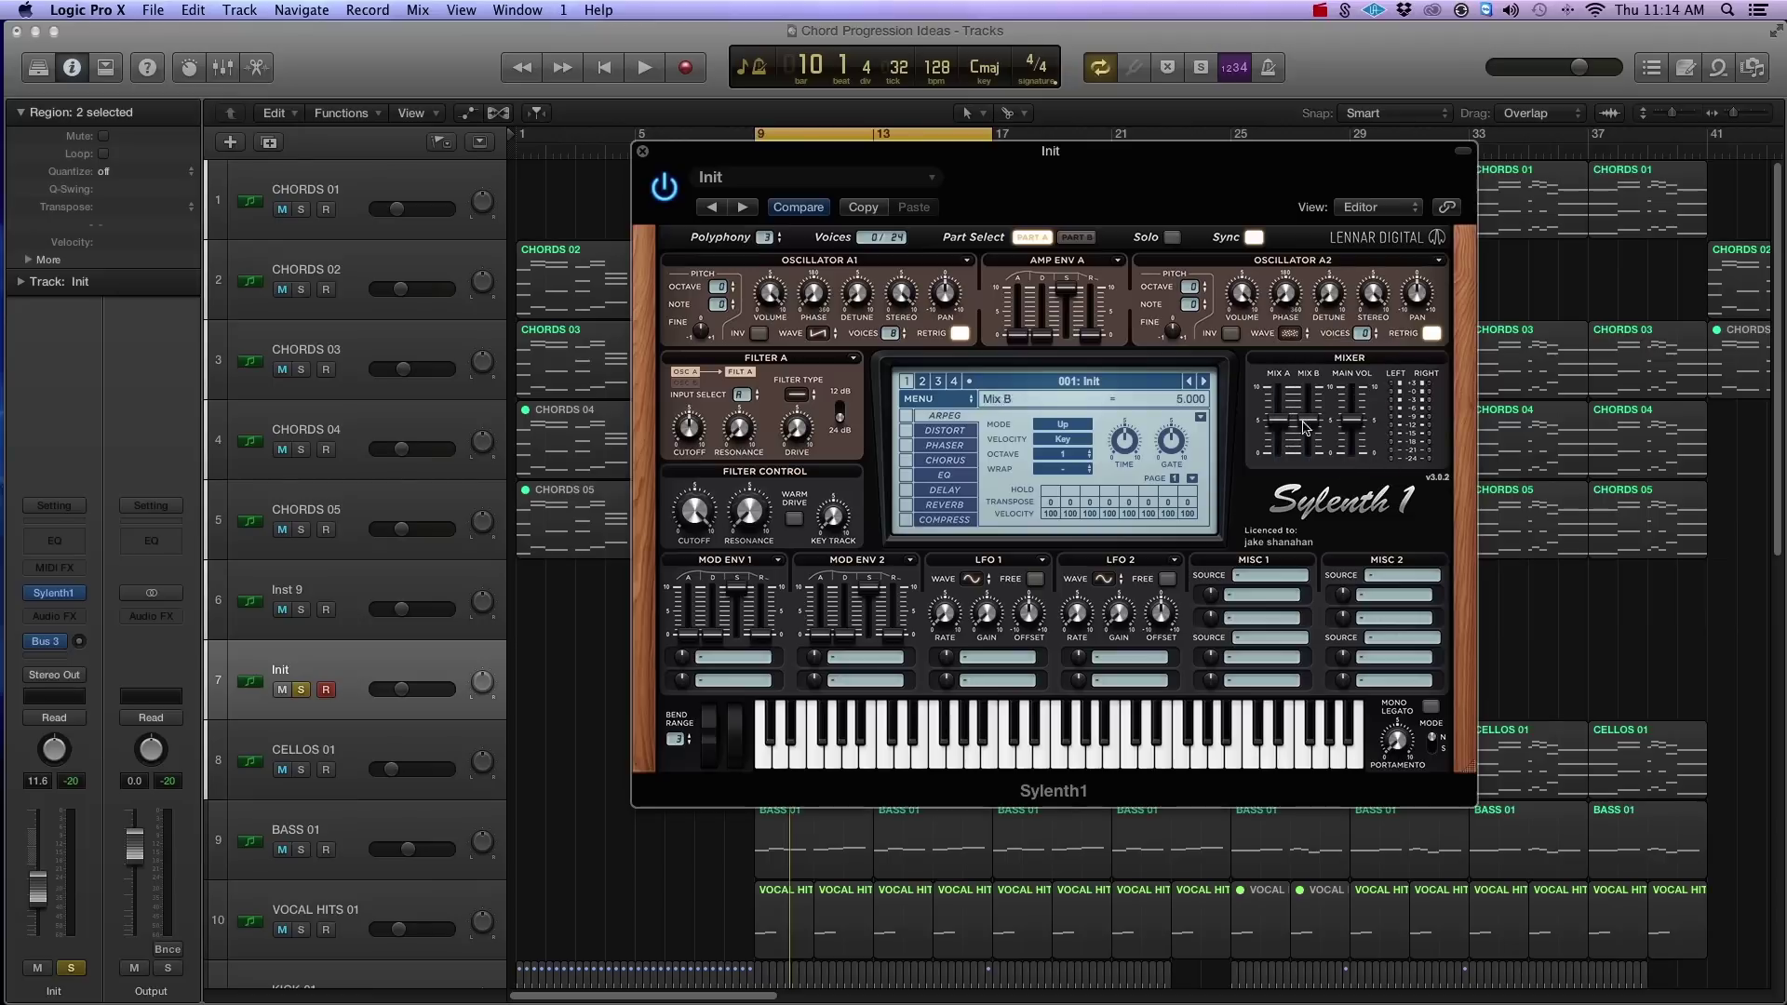
{"action": "left_click", "coordinate": [1367, 333]}
{"action": "key", "text": "space"}
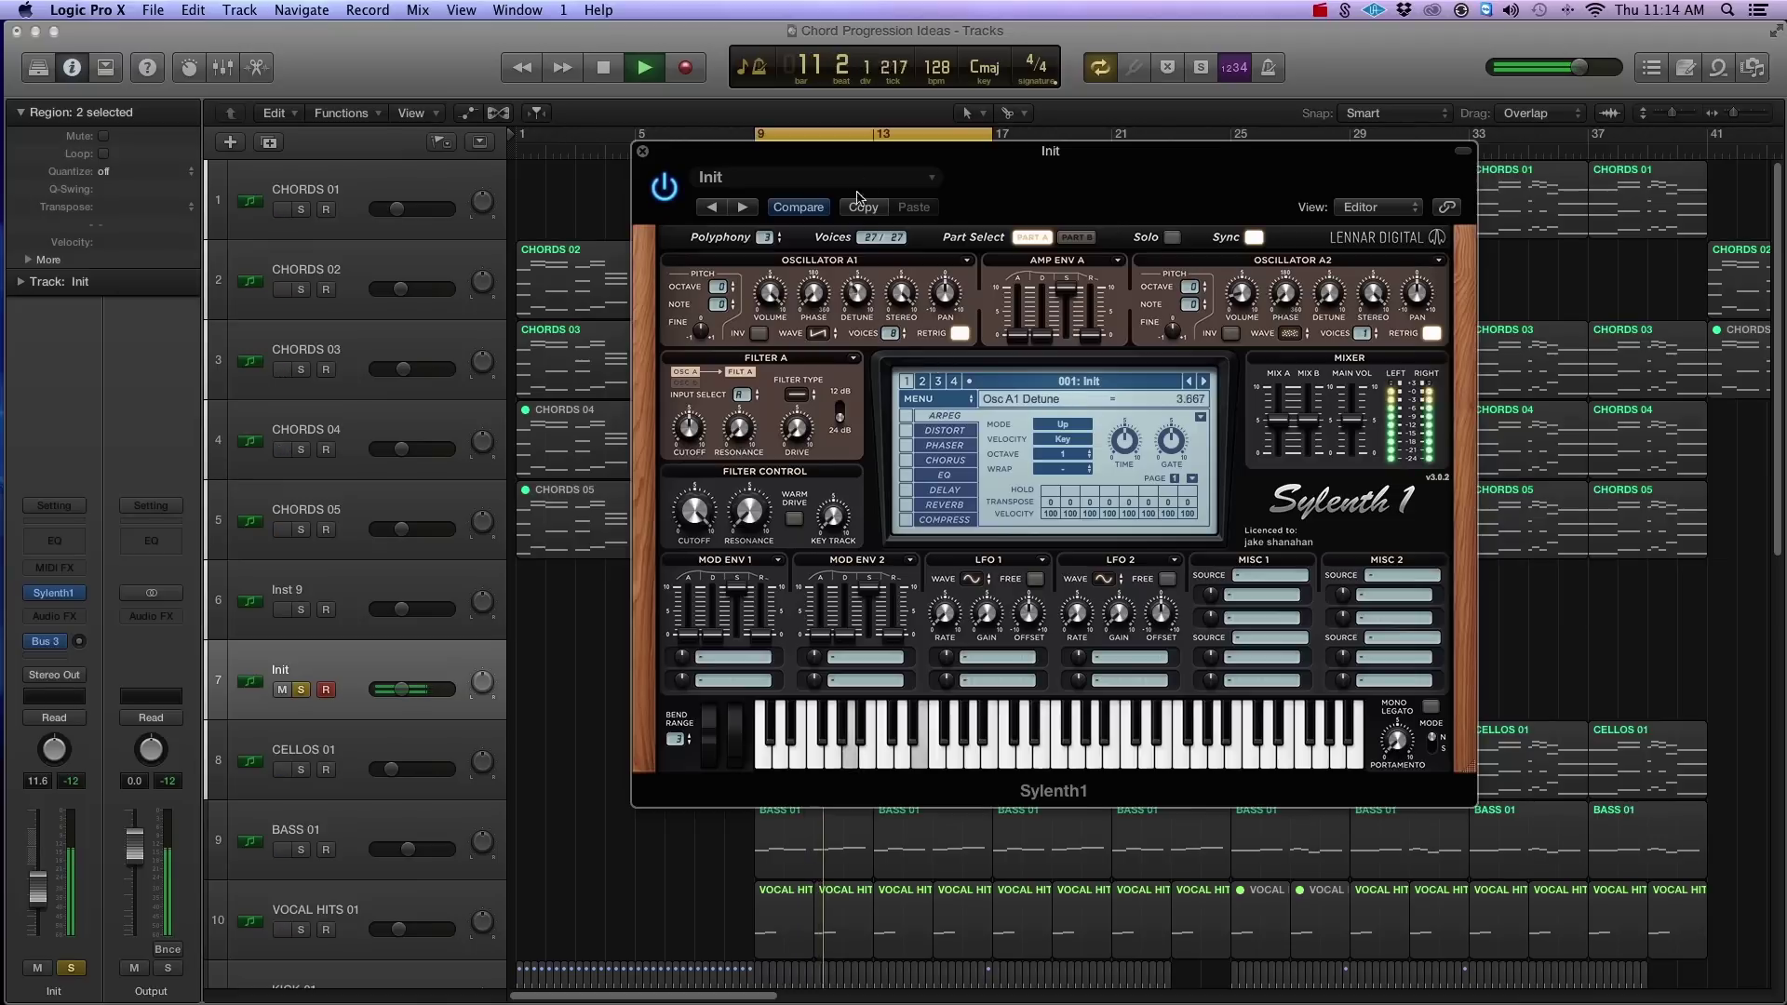
{"action": "key", "text": "space"}
Route LFO 1 to Pitch A and B and adjust its rate and gain while playing the loop.
{"action": "left_click", "coordinate": [997, 658]}
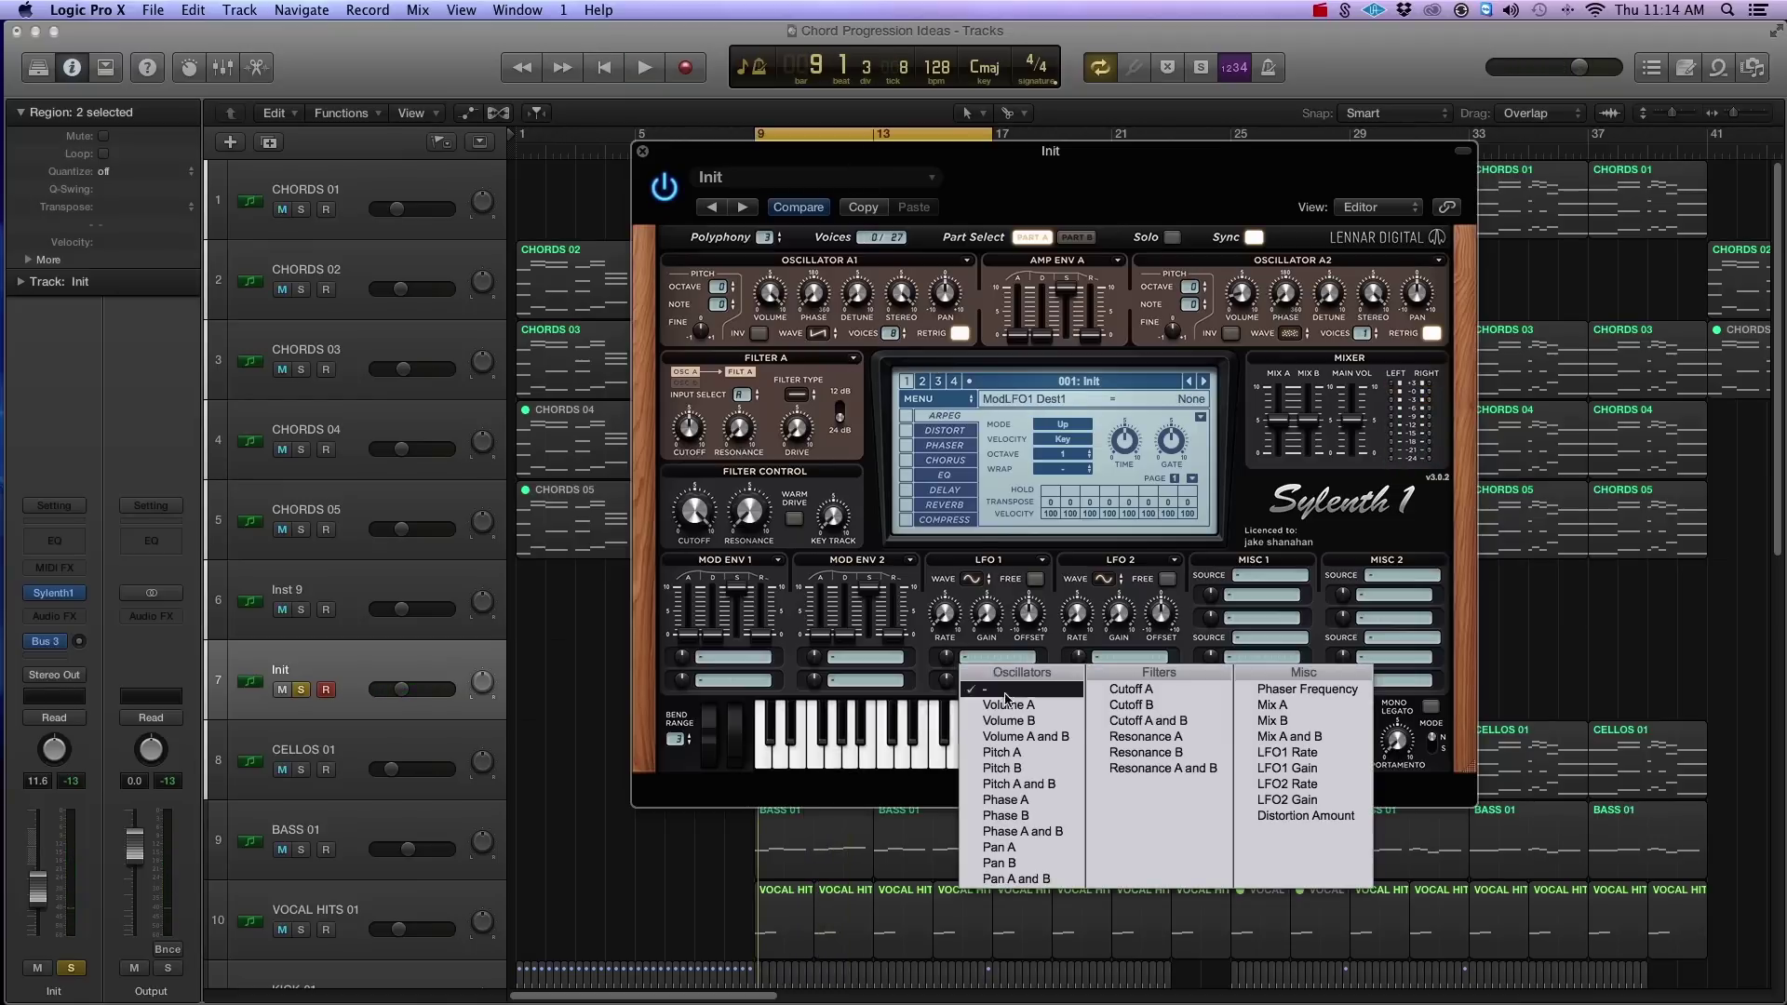
{"action": "left_click", "coordinate": [1031, 785]}
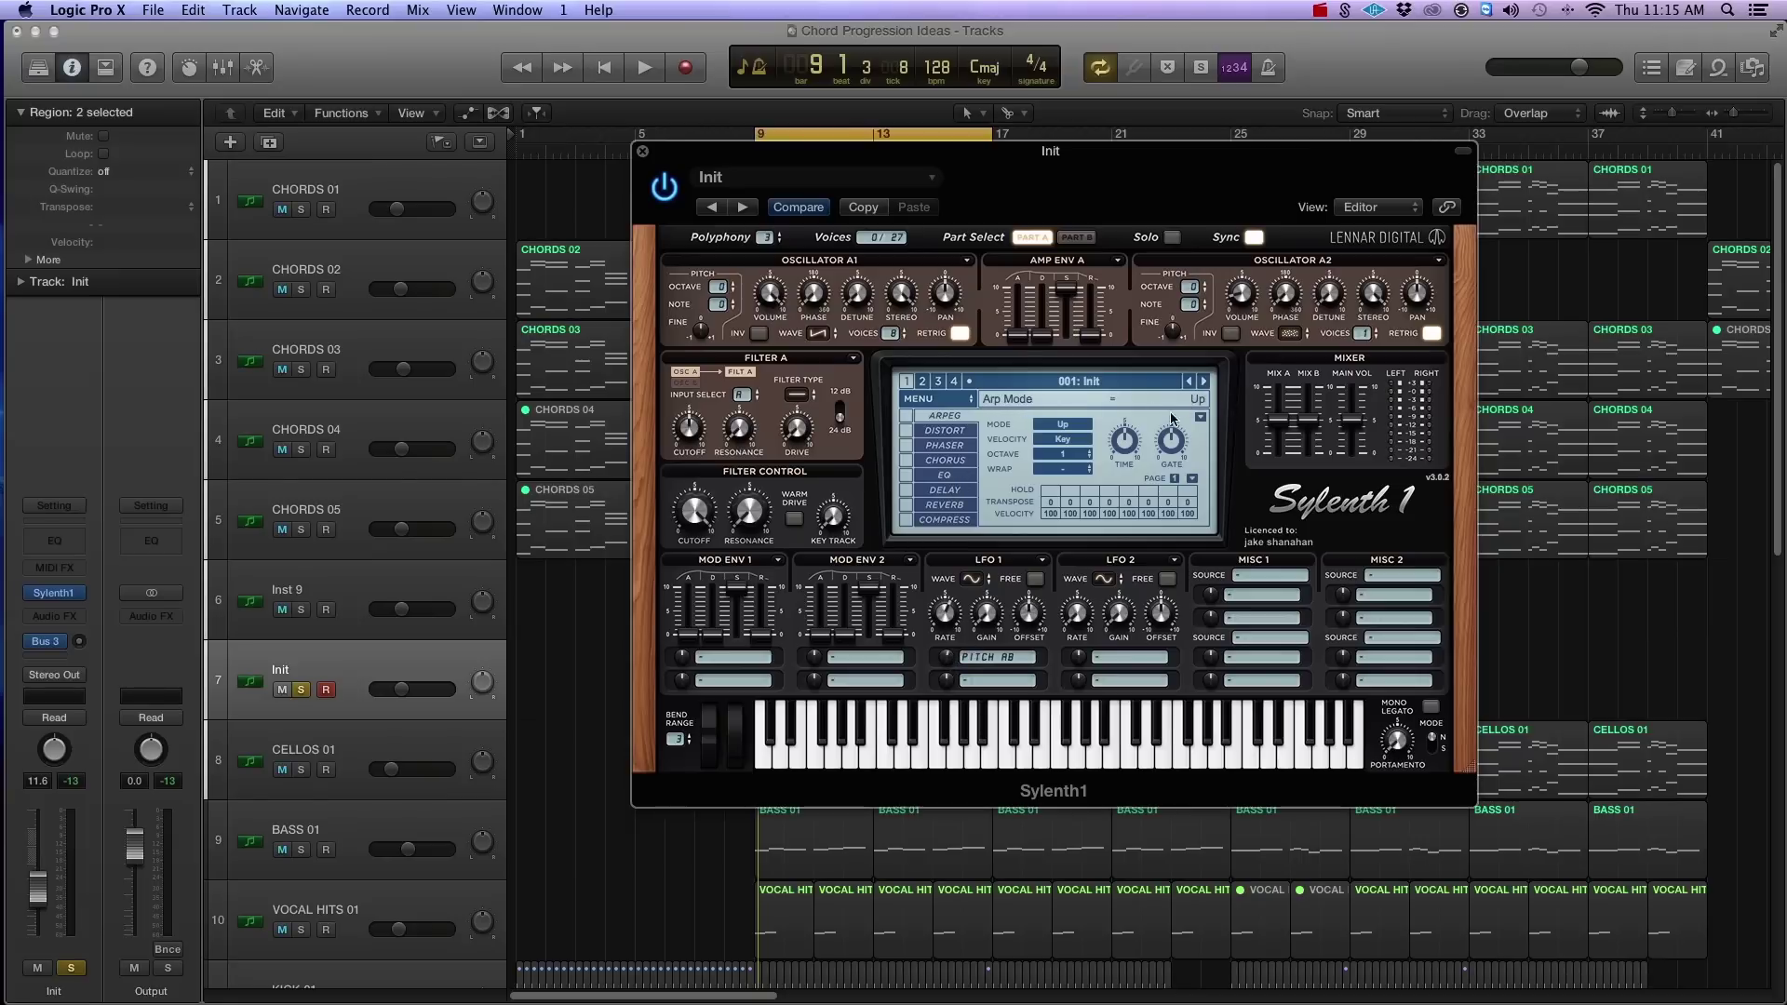
{"action": "left_click_drag", "start_coordinate": [947, 612], "coordinate": [946, 607]}
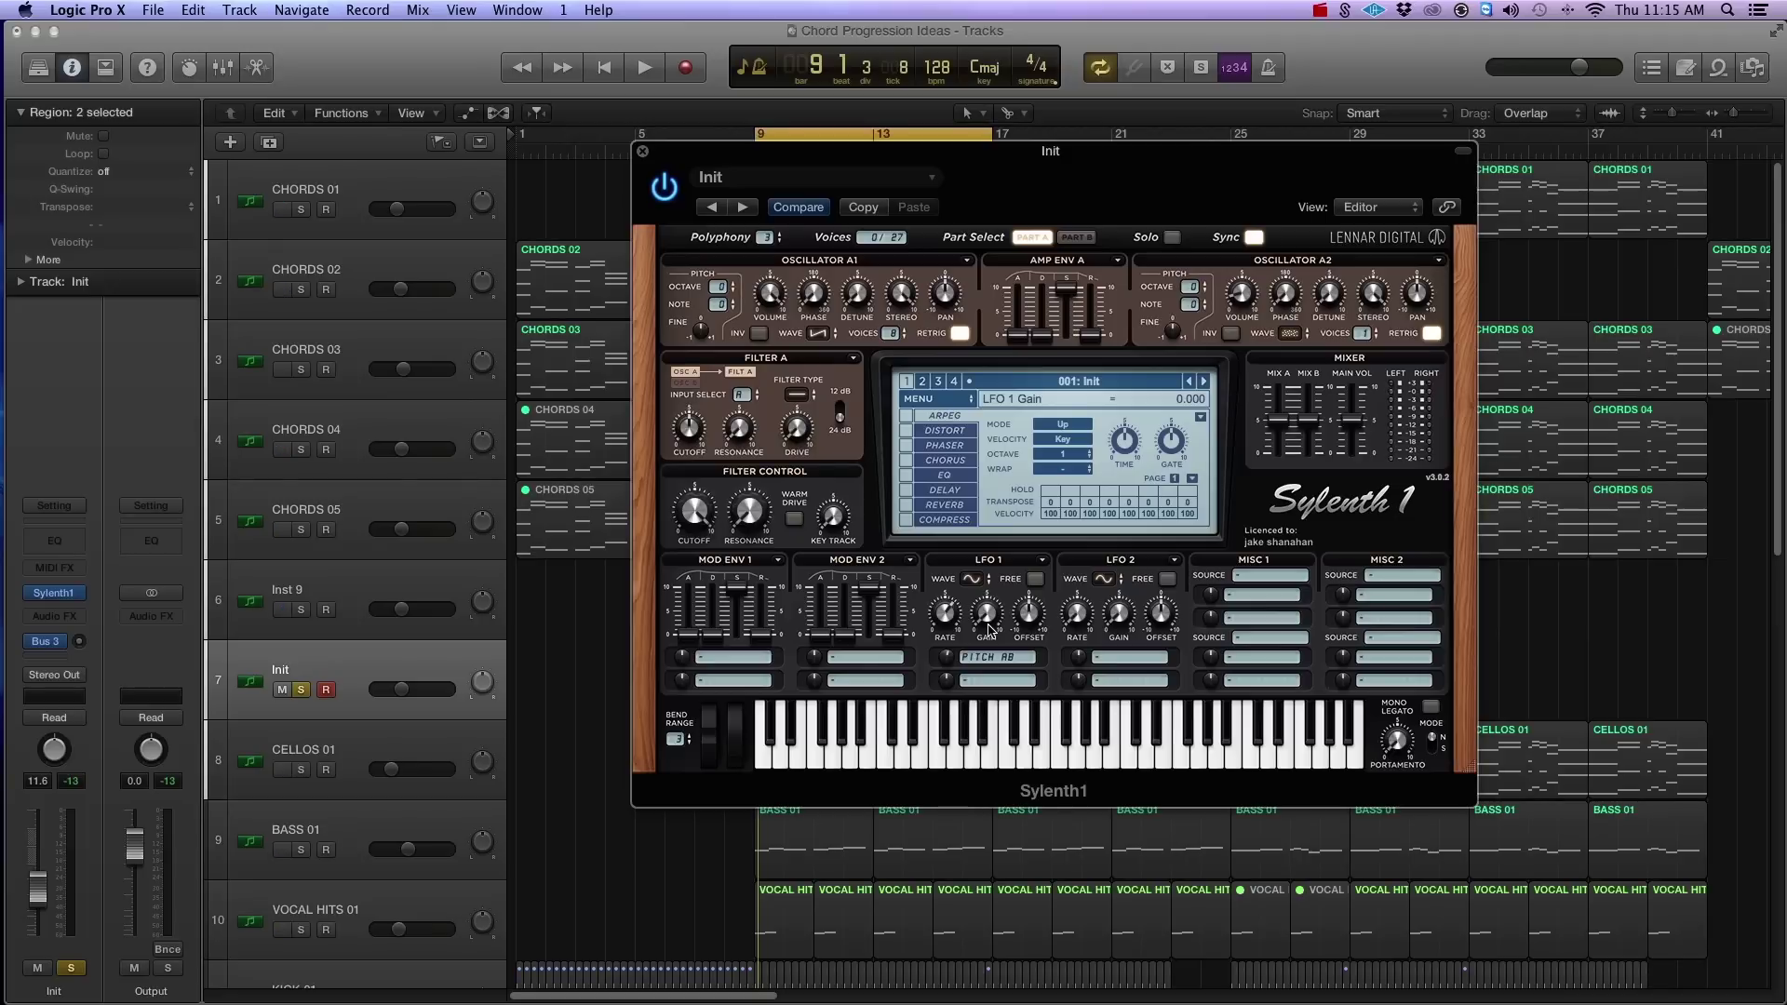
{"action": "key", "text": "space"}
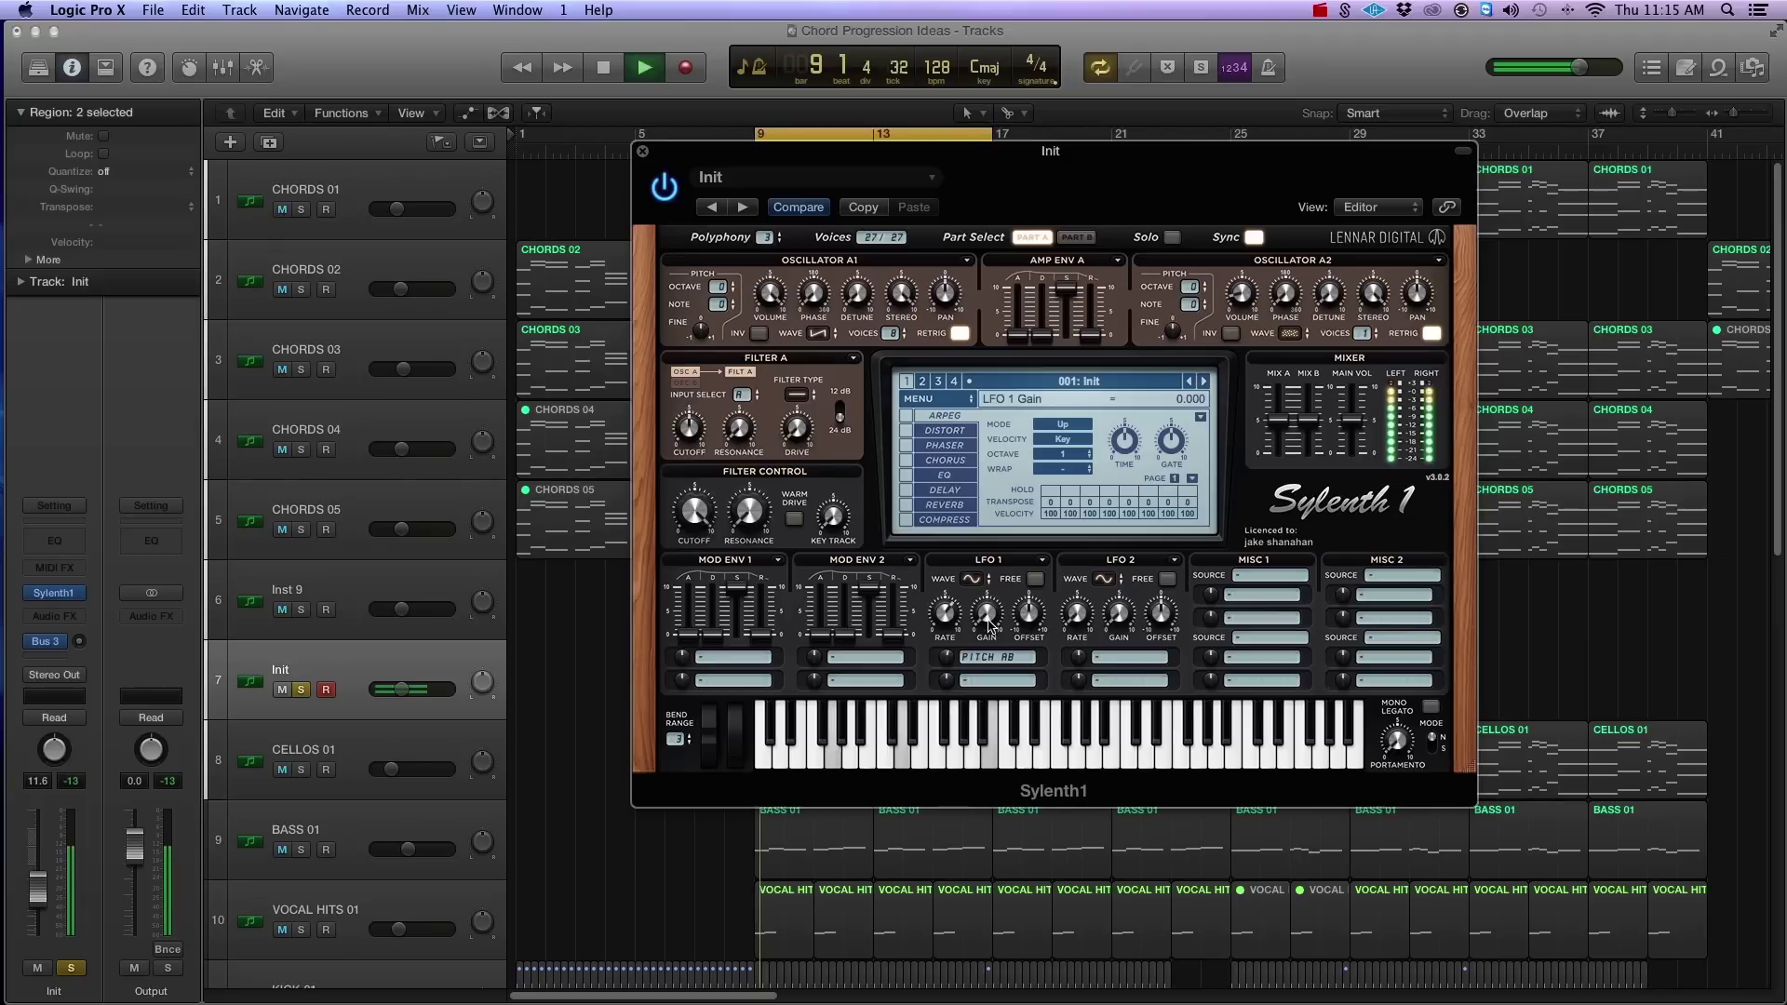
{"action": "mouse_move", "coordinate": [990, 628]}
{"action": "left_mouse_down"}
{"action": "mouse_move", "coordinate": [982, 607]}
{"action": "mouse_move", "coordinate": [987, 629]}
{"action": "left_mouse_up"}
{"action": "key", "text": "space"}
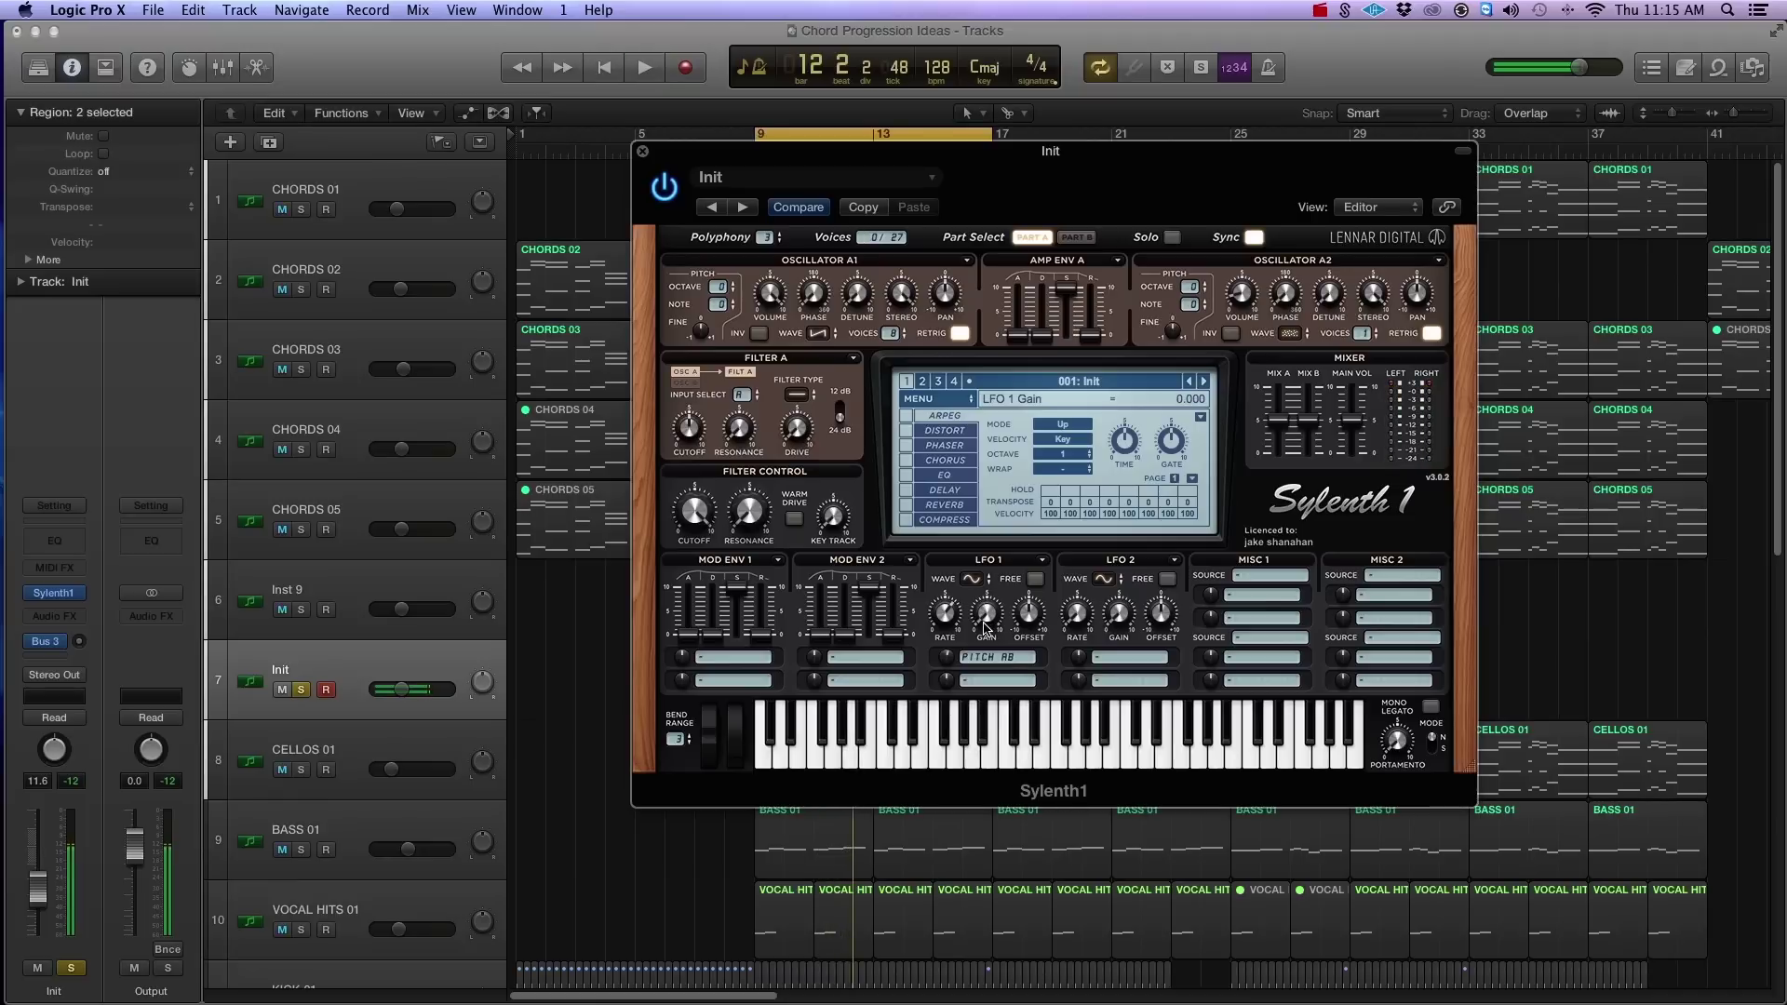
Open the first CHORDS 05 region on the Init track in the Piano Roll and adjust LFO 1's gain during playback.
{"action": "left_click_drag", "start_coordinate": [854, 157], "coordinate": [1124, 160]}
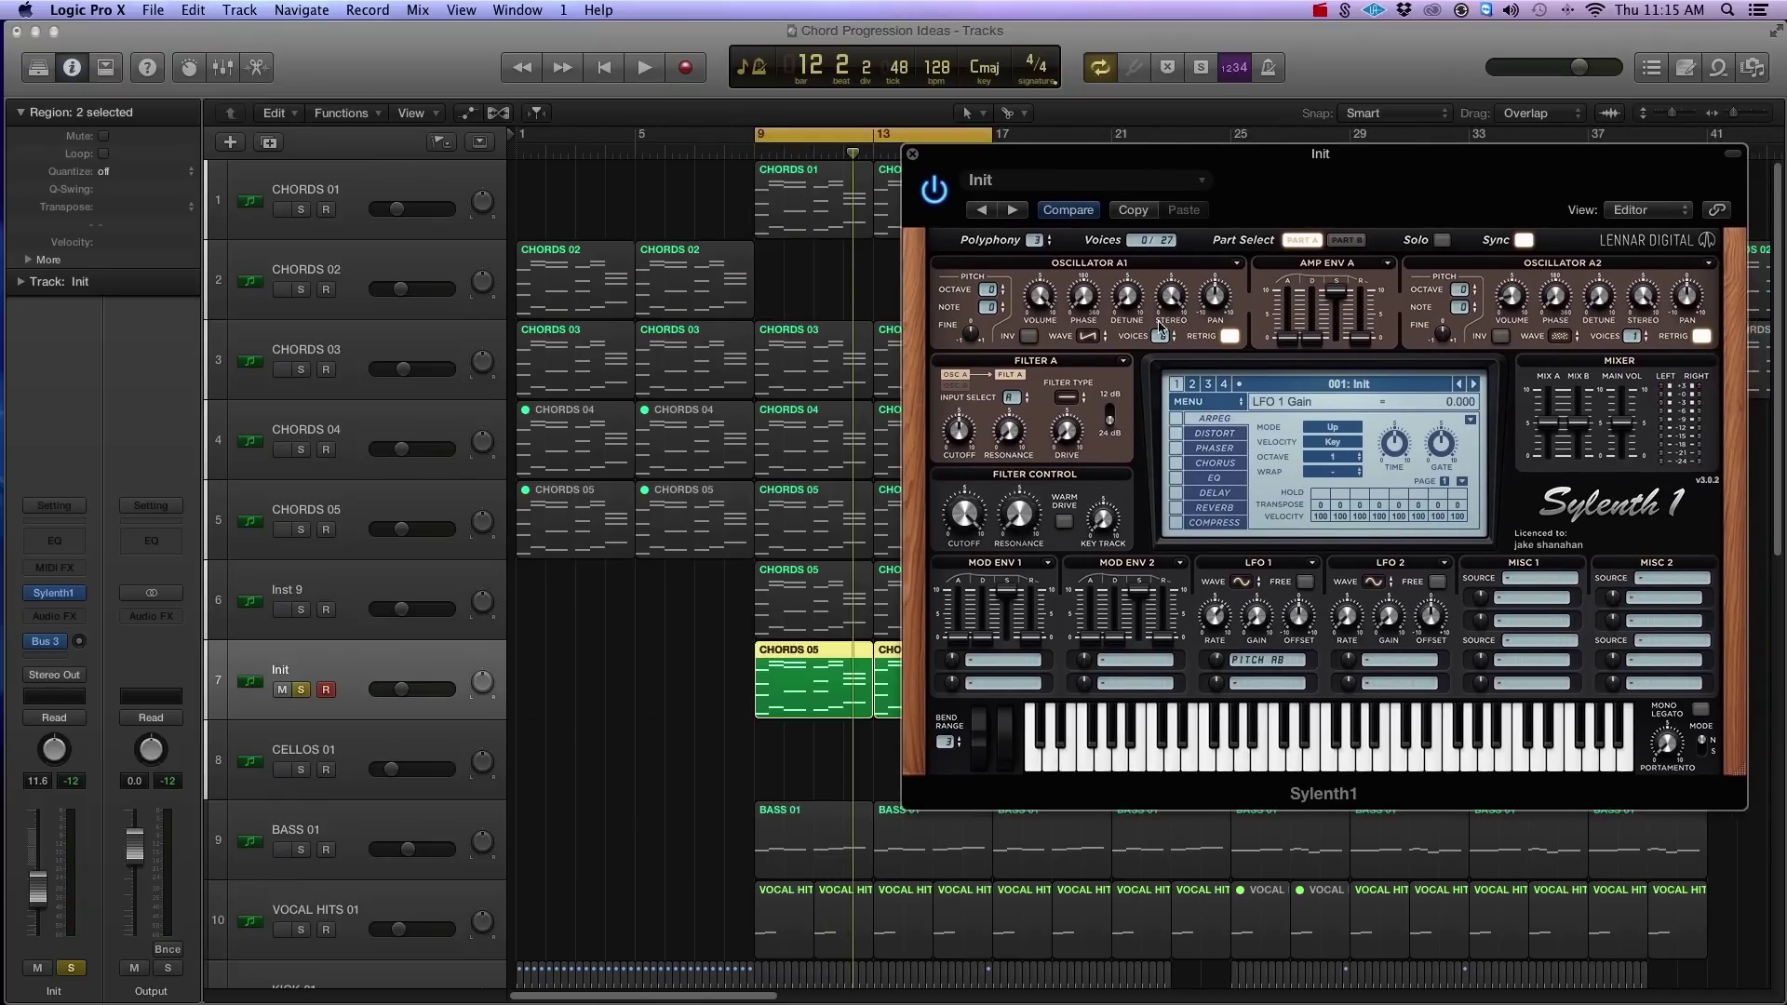
{"action": "left_click", "coordinate": [751, 745]}
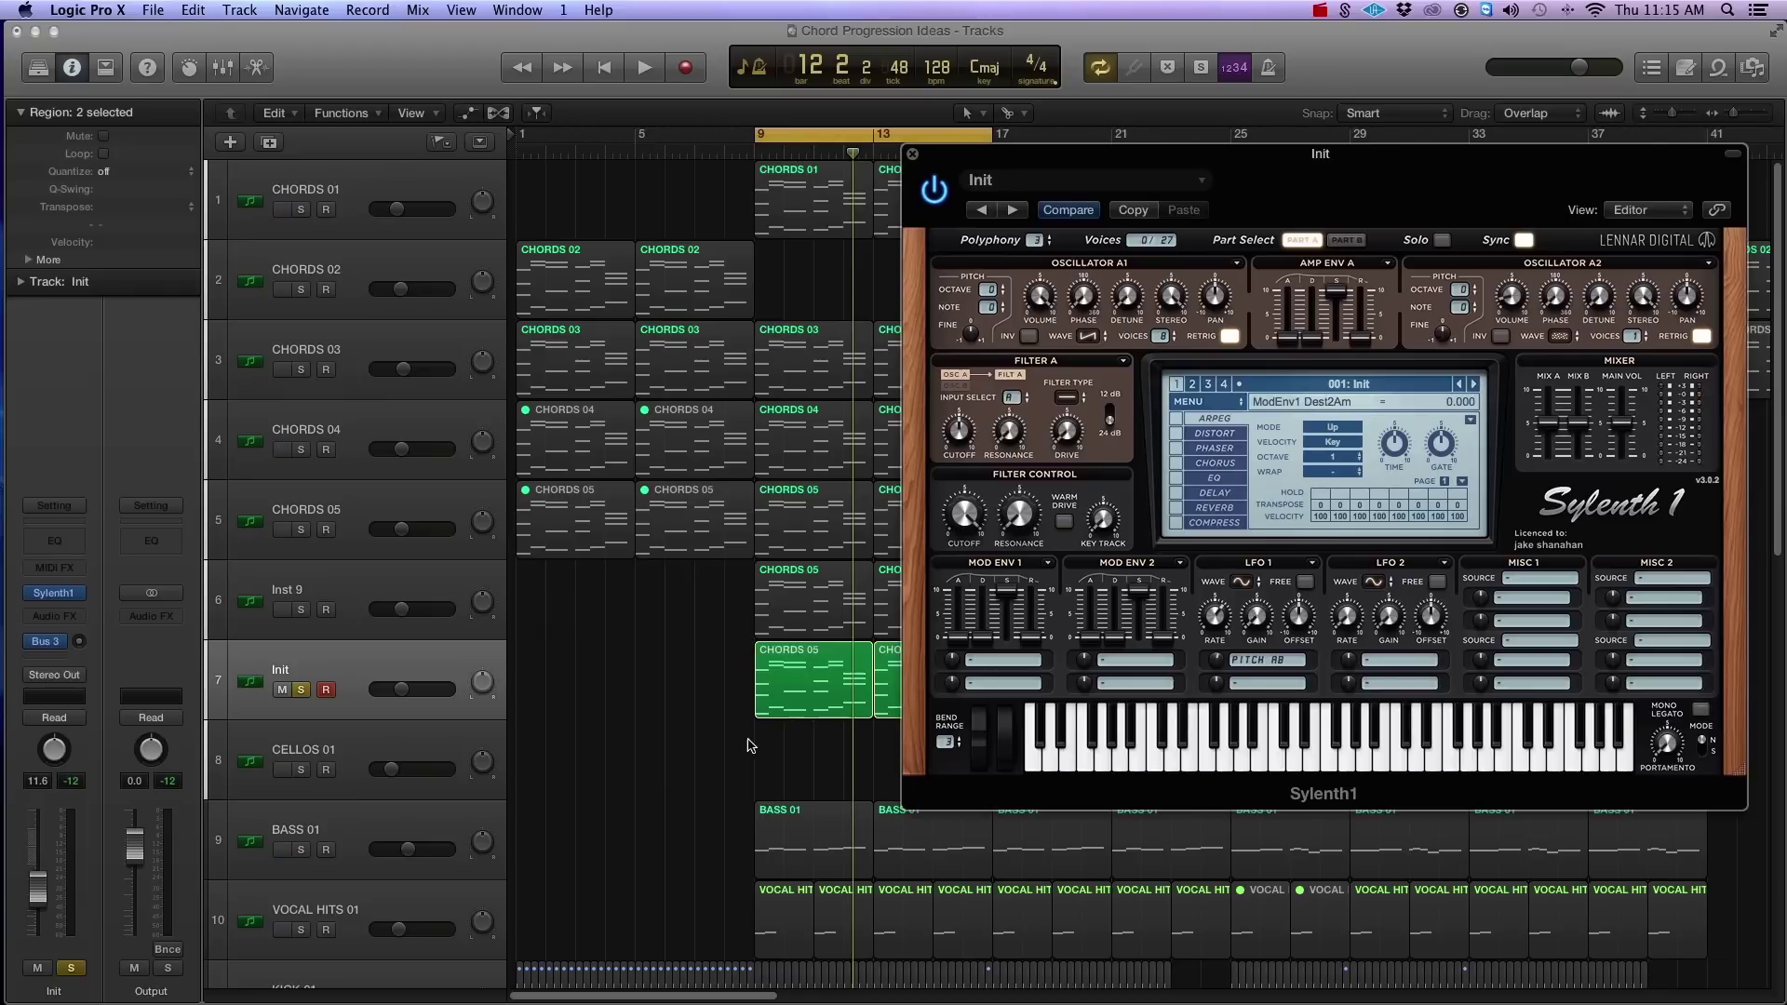
{"action": "double_click", "coordinate": [780, 711]}
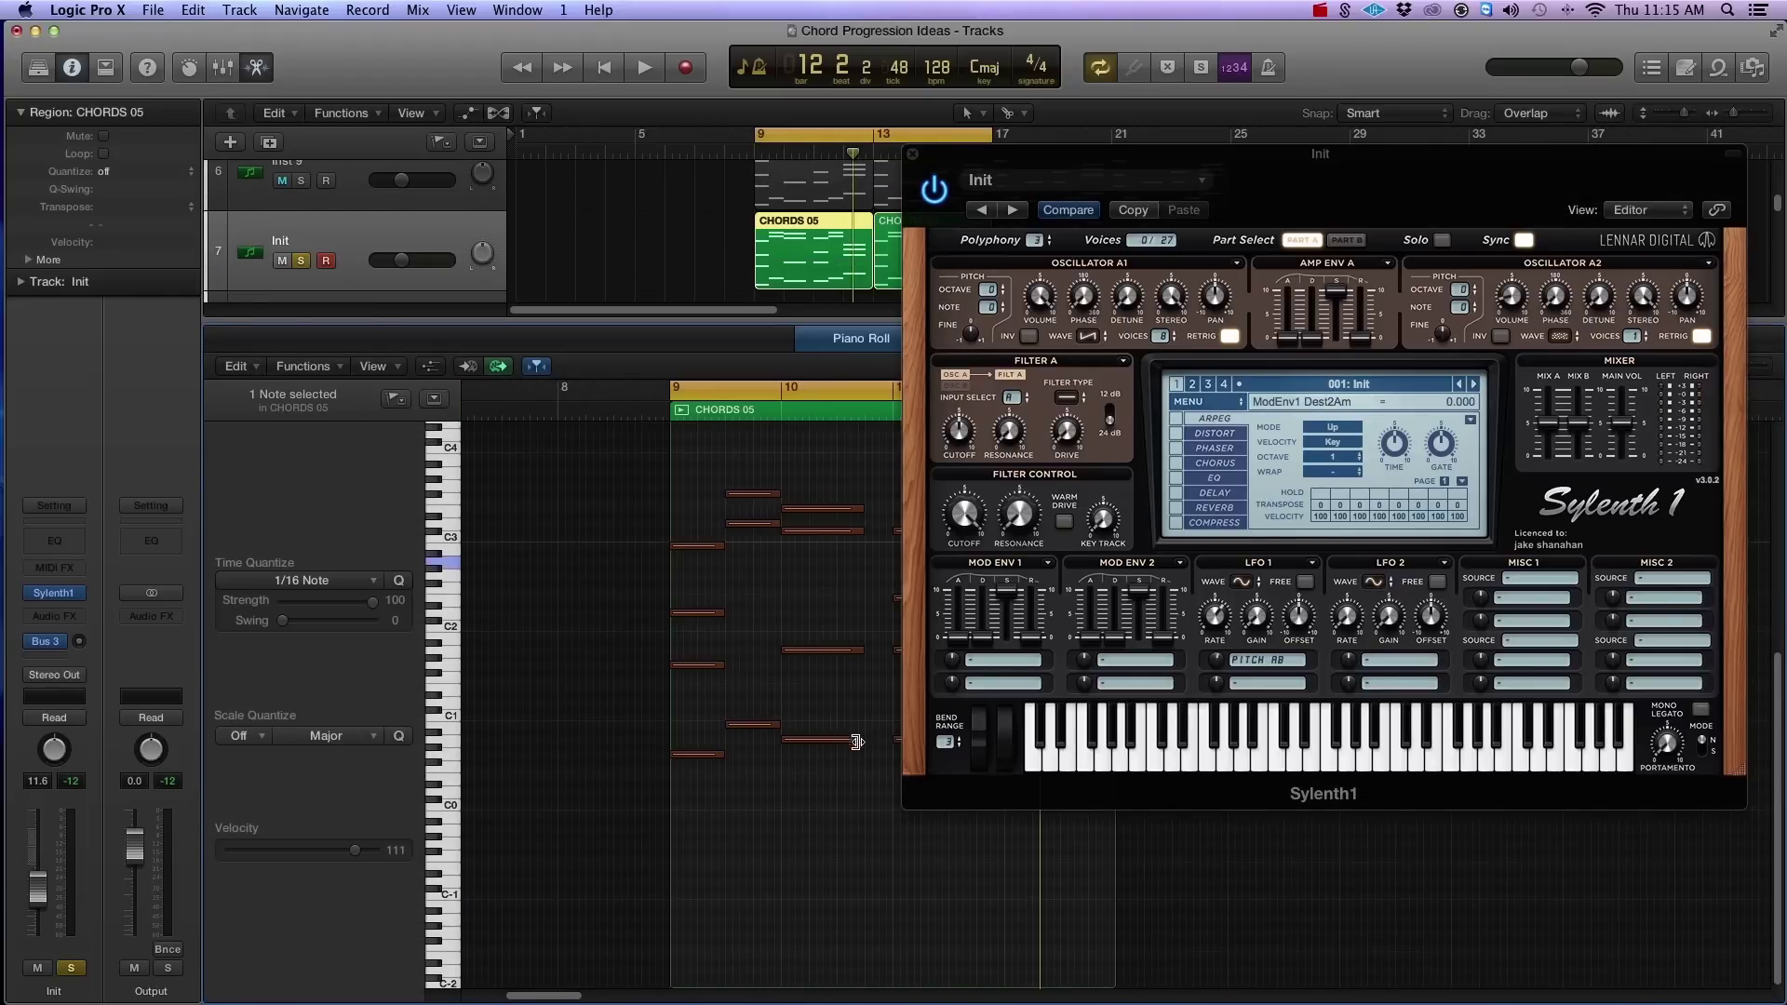
{"action": "left_click_drag", "start_coordinate": [992, 198], "coordinate": [1259, 206]}
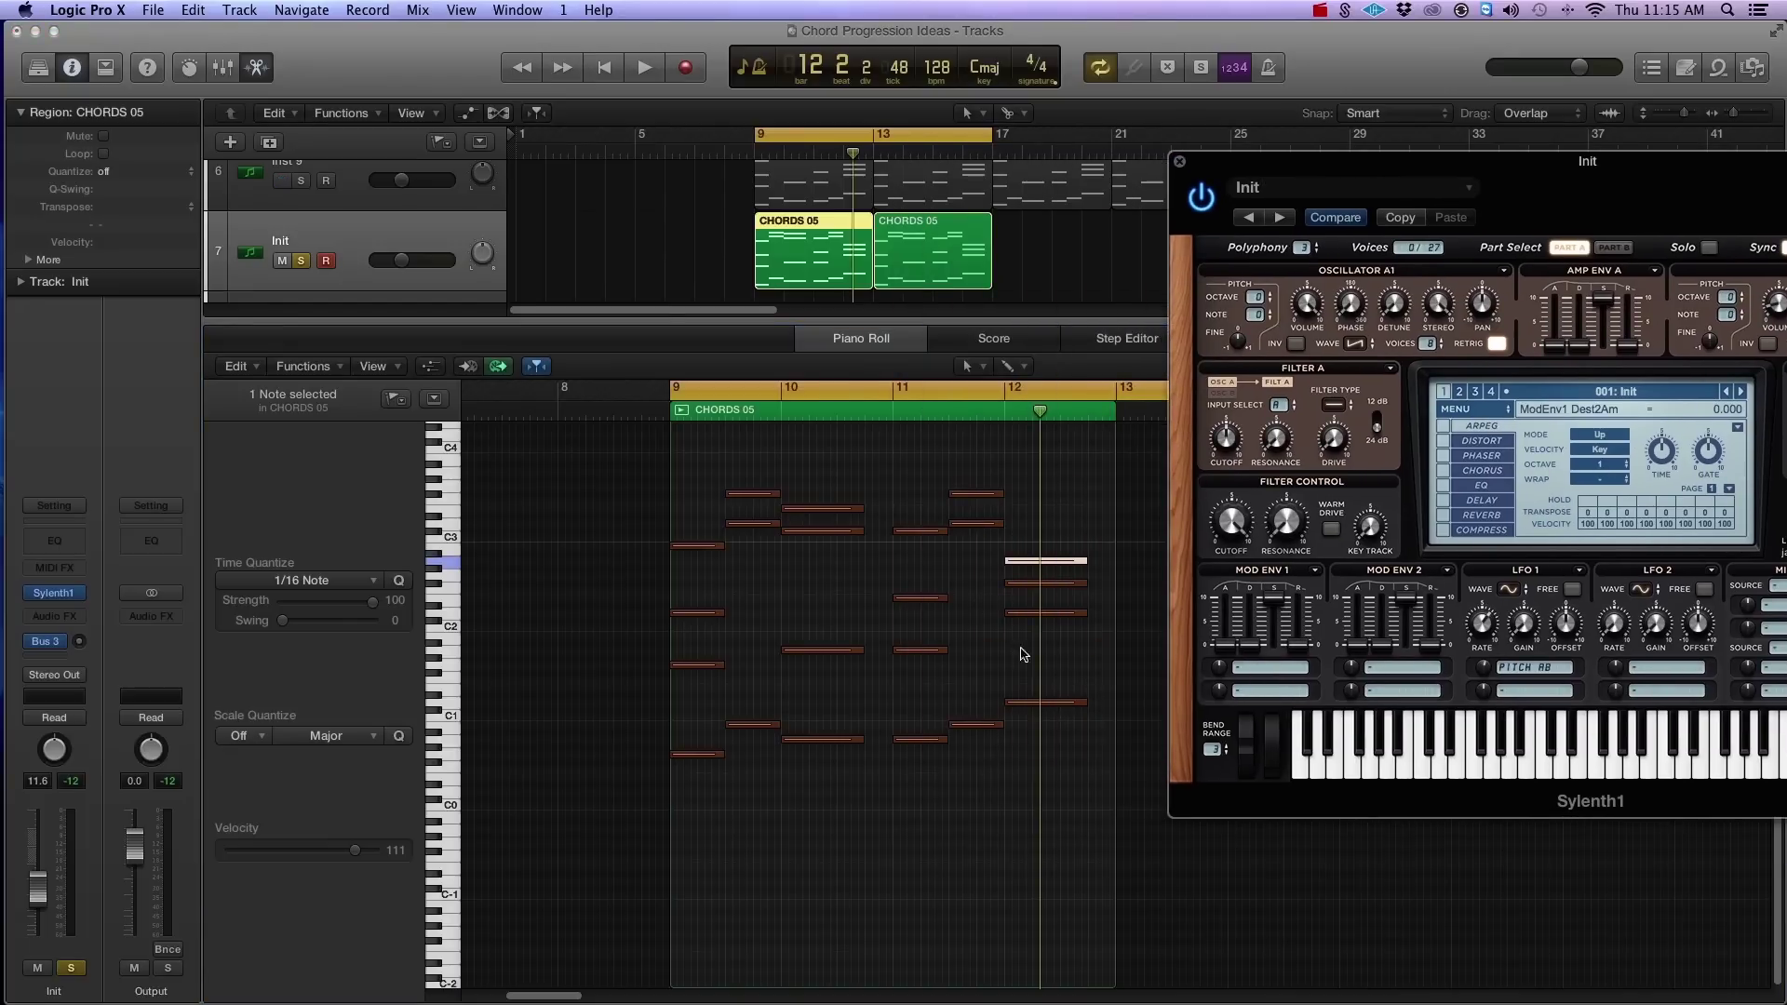
{"action": "key", "text": "space"}
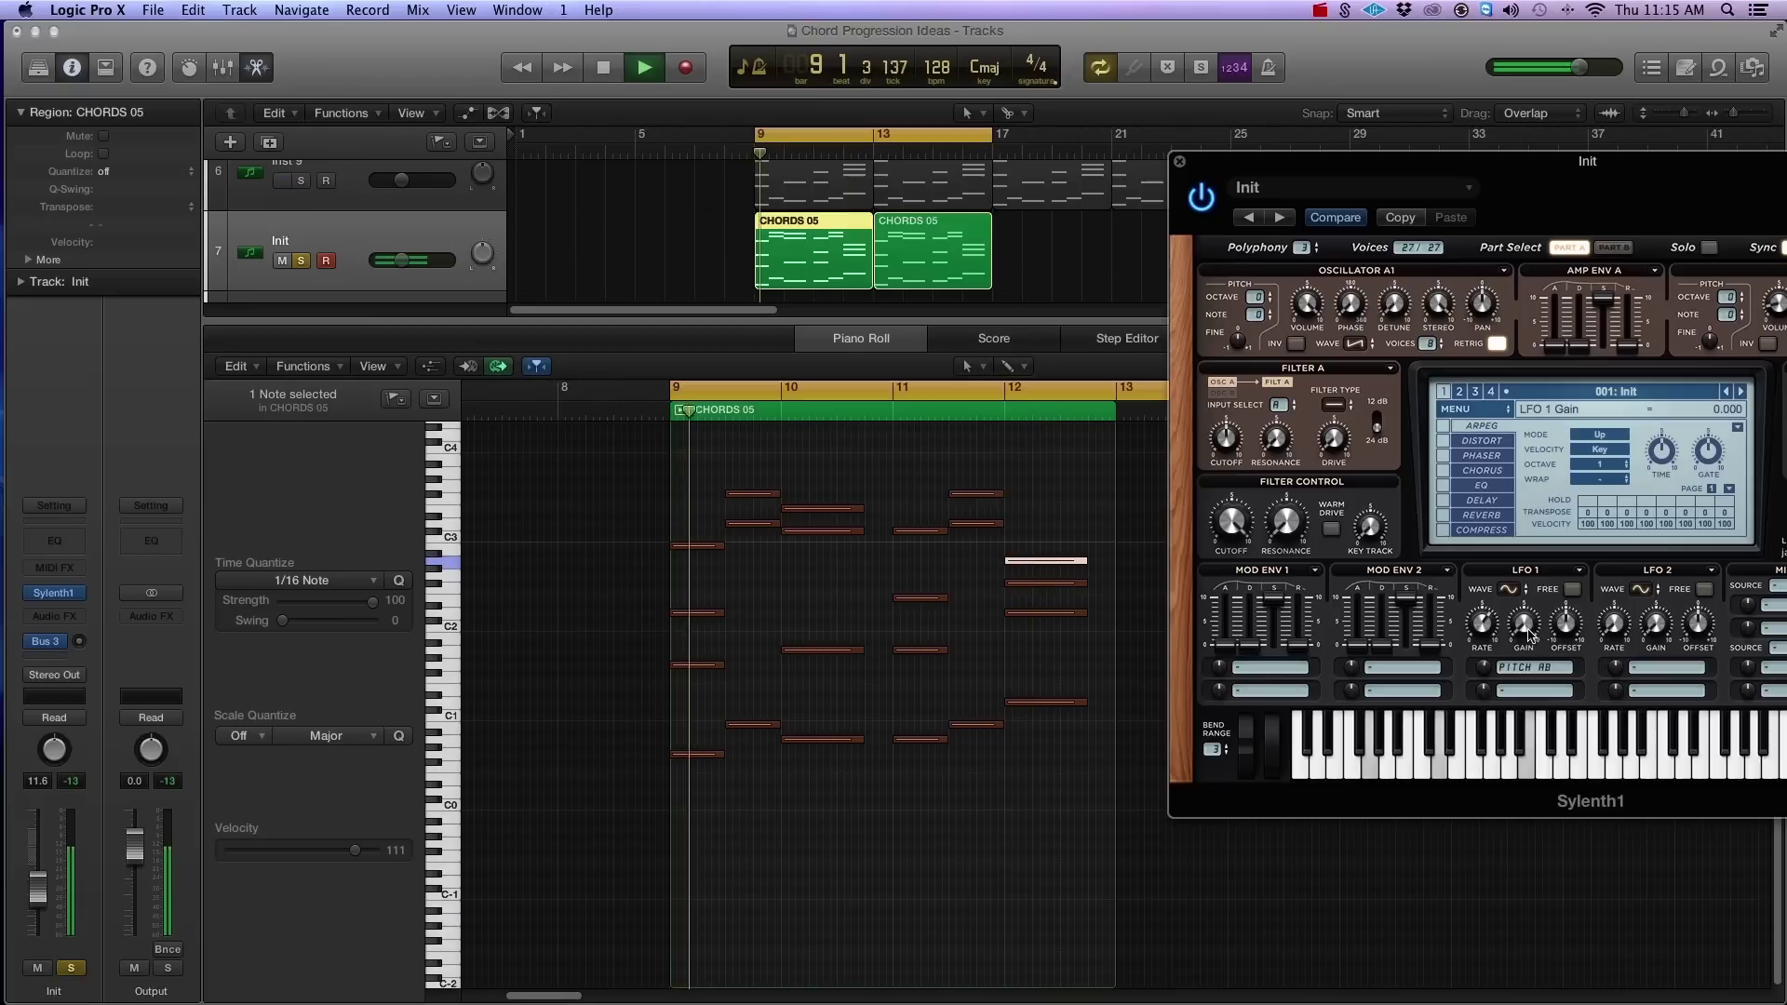
{"action": "mouse_move", "coordinate": [1517, 614]}
{"action": "left_mouse_down"}
{"action": "mouse_move", "coordinate": [1537, 657]}
{"action": "mouse_move", "coordinate": [1525, 625]}
{"action": "left_mouse_up"}
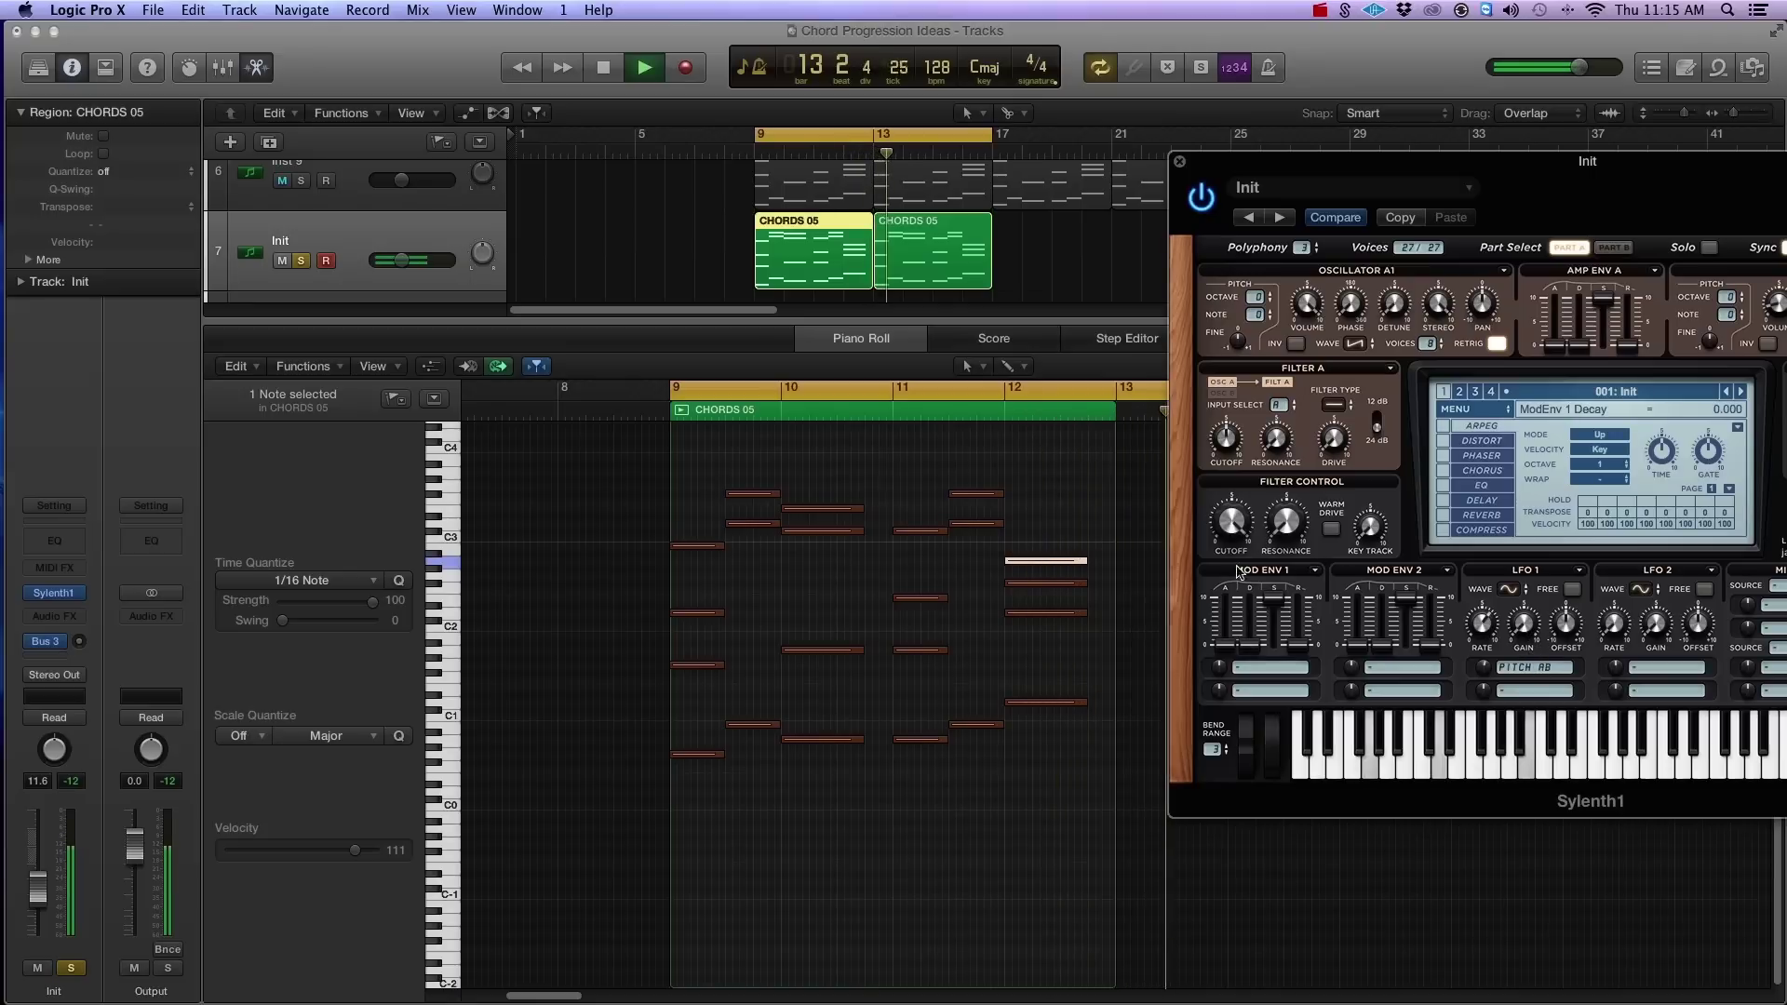
{"action": "key", "text": "space"}
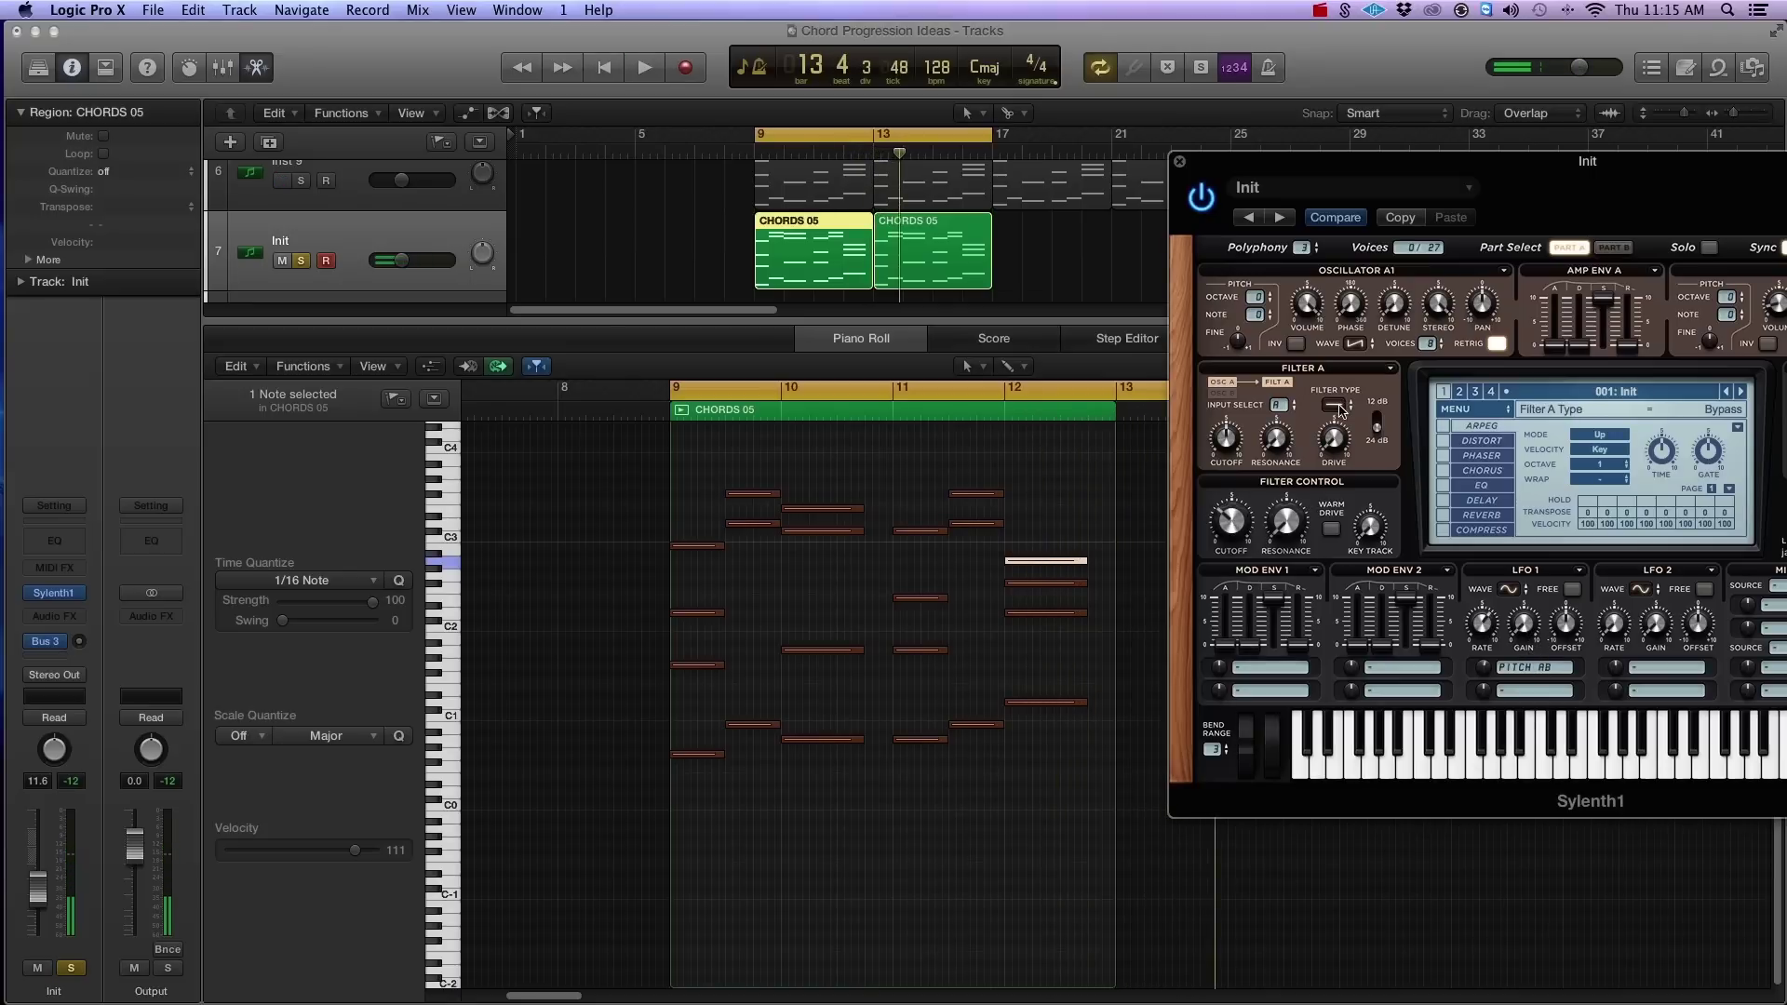
Set Filter A's type to lowpass and bring the filter control cutoff to about 3.733 while playing the loop.
{"action": "left_click", "coordinate": [1333, 406]}
{"action": "left_click", "coordinate": [1354, 445]}
{"action": "key", "text": "space"}
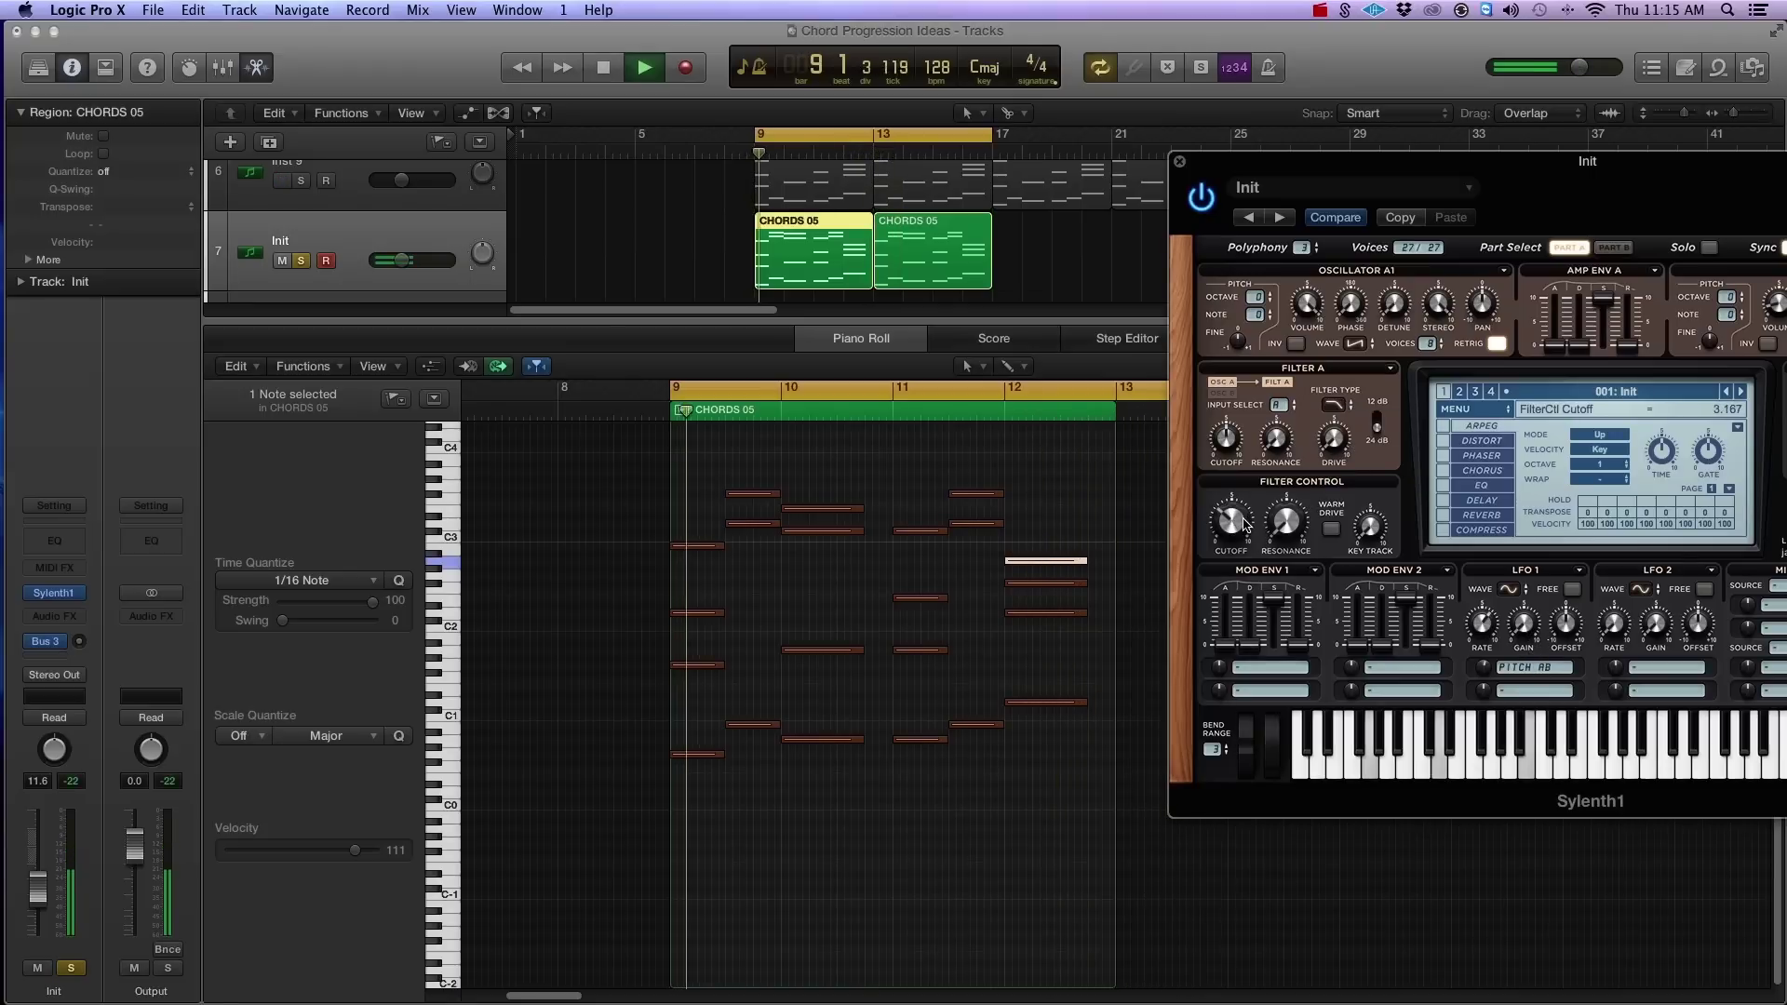
{"action": "left_click_drag", "start_coordinate": [1247, 519], "coordinate": [1241, 513]}
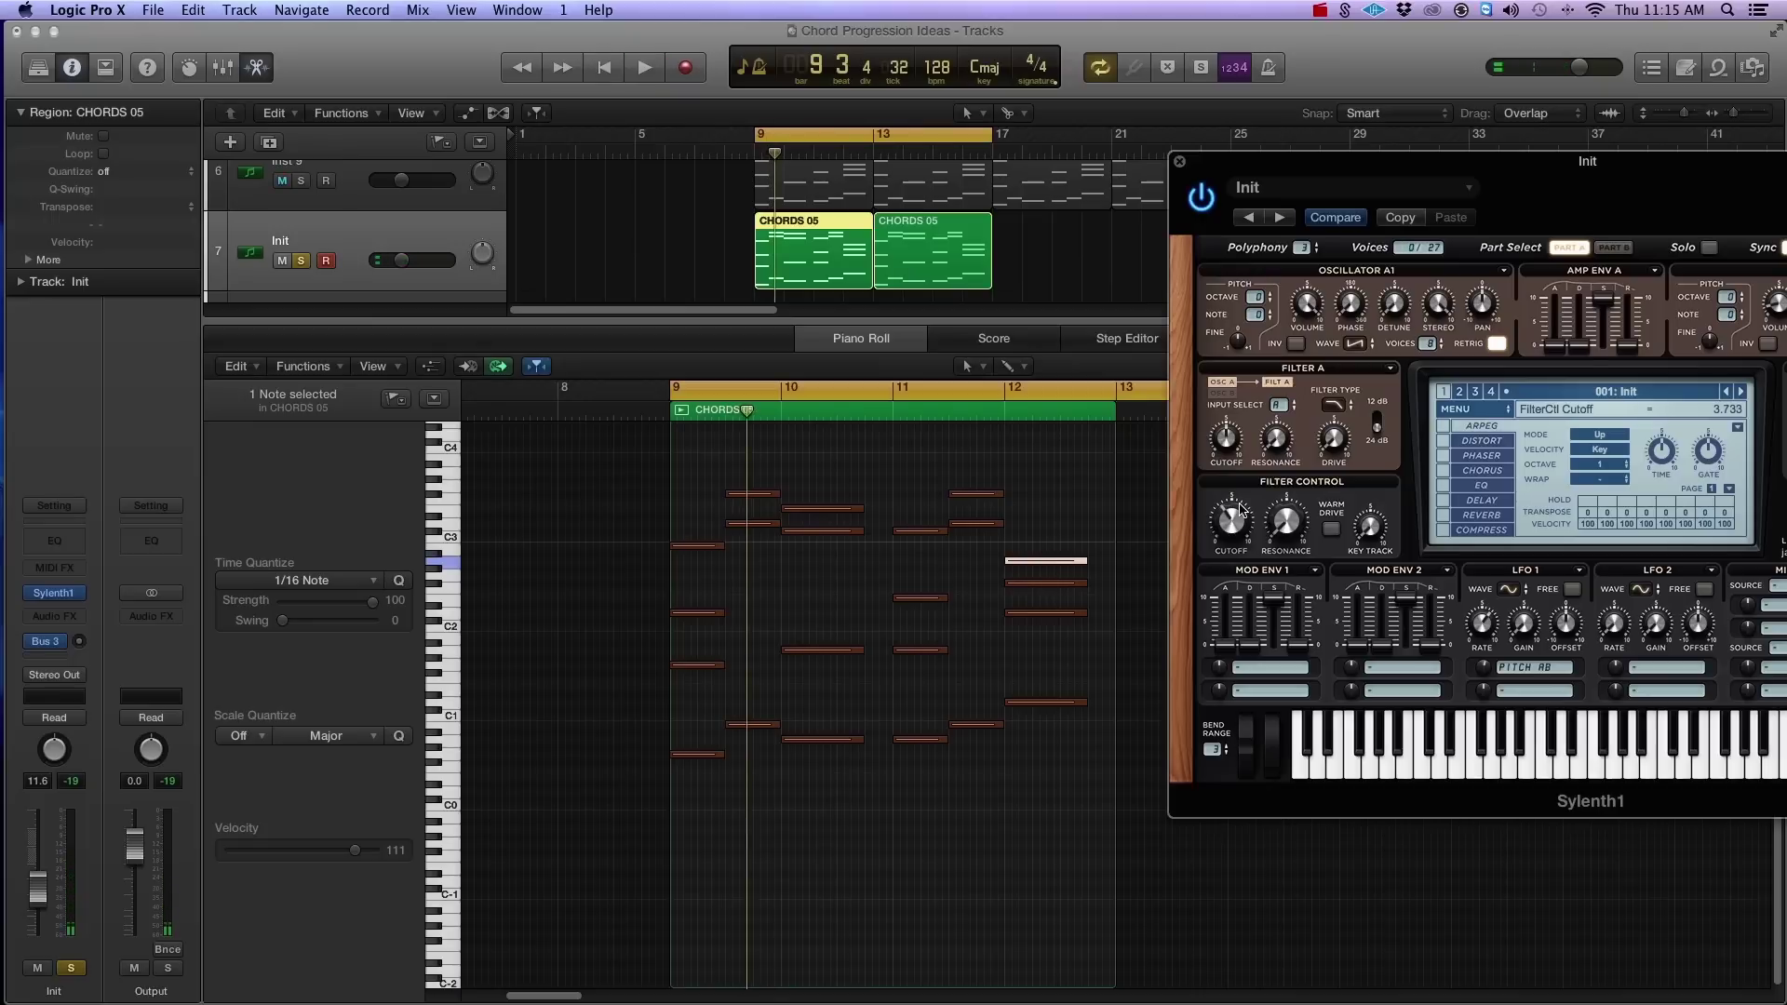
Bring LFO 1's gain to 0.000 while playing the loop.
{"action": "key", "text": "space"}
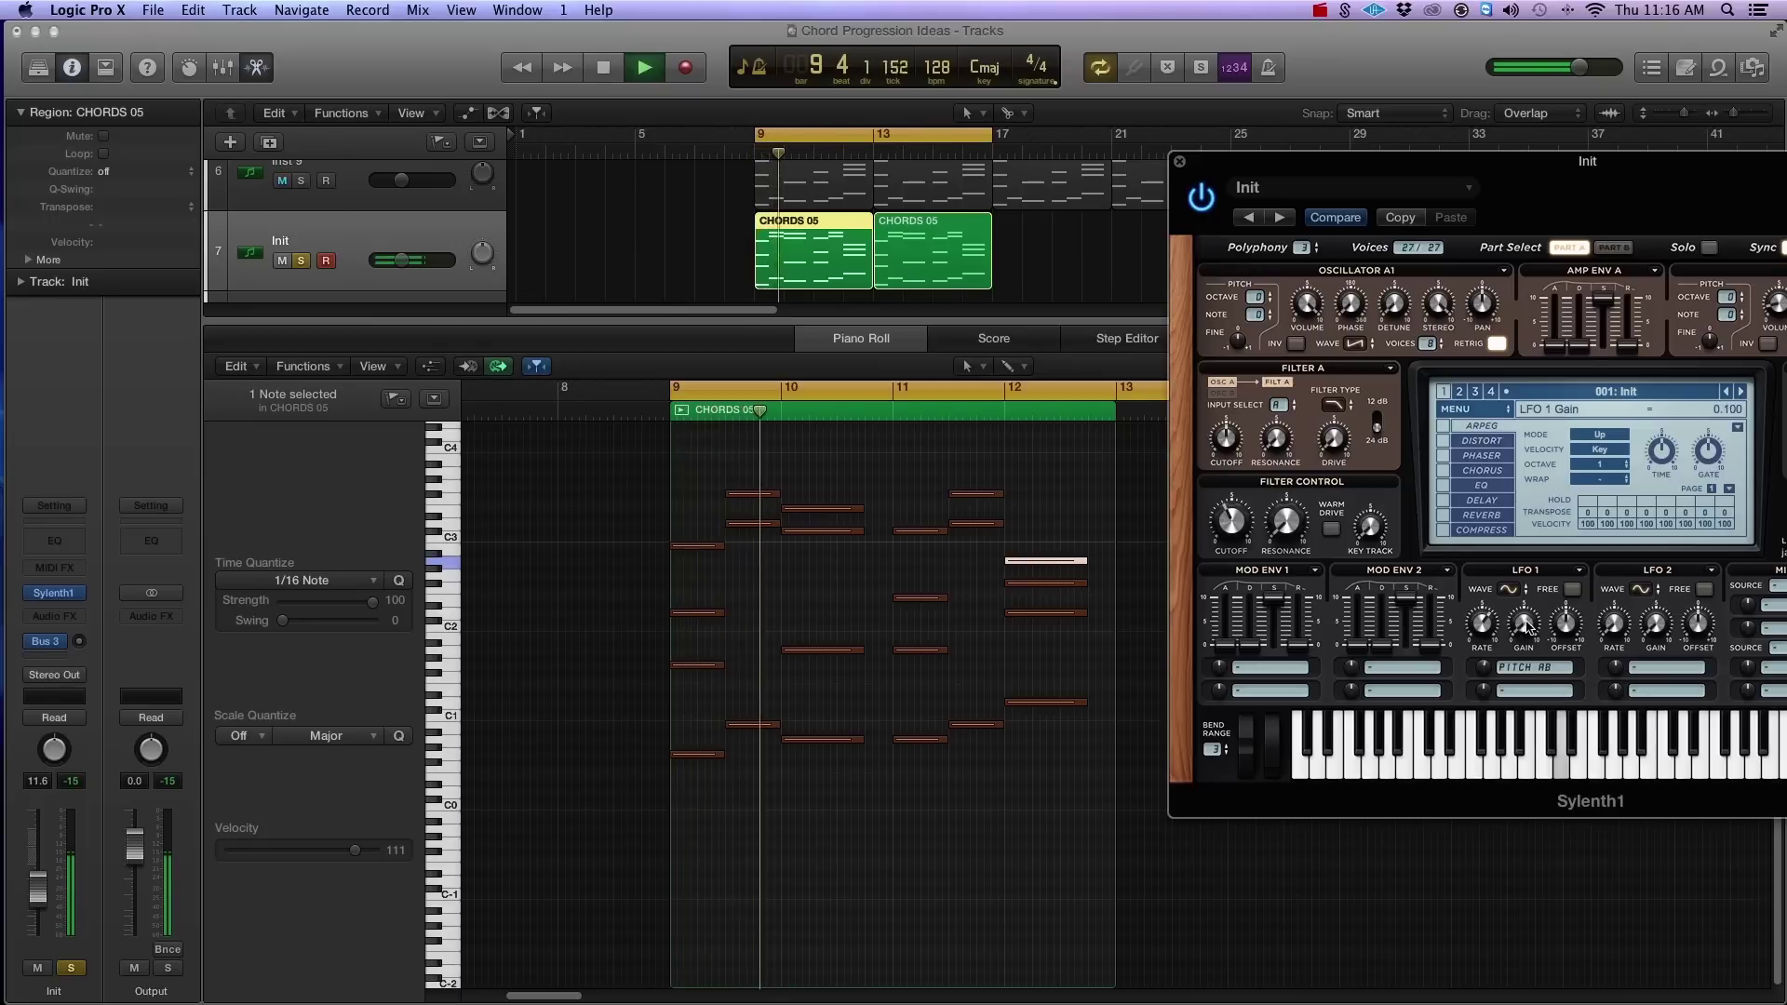
{"action": "left_click_drag", "start_coordinate": [1524, 622], "coordinate": [1523, 602]}
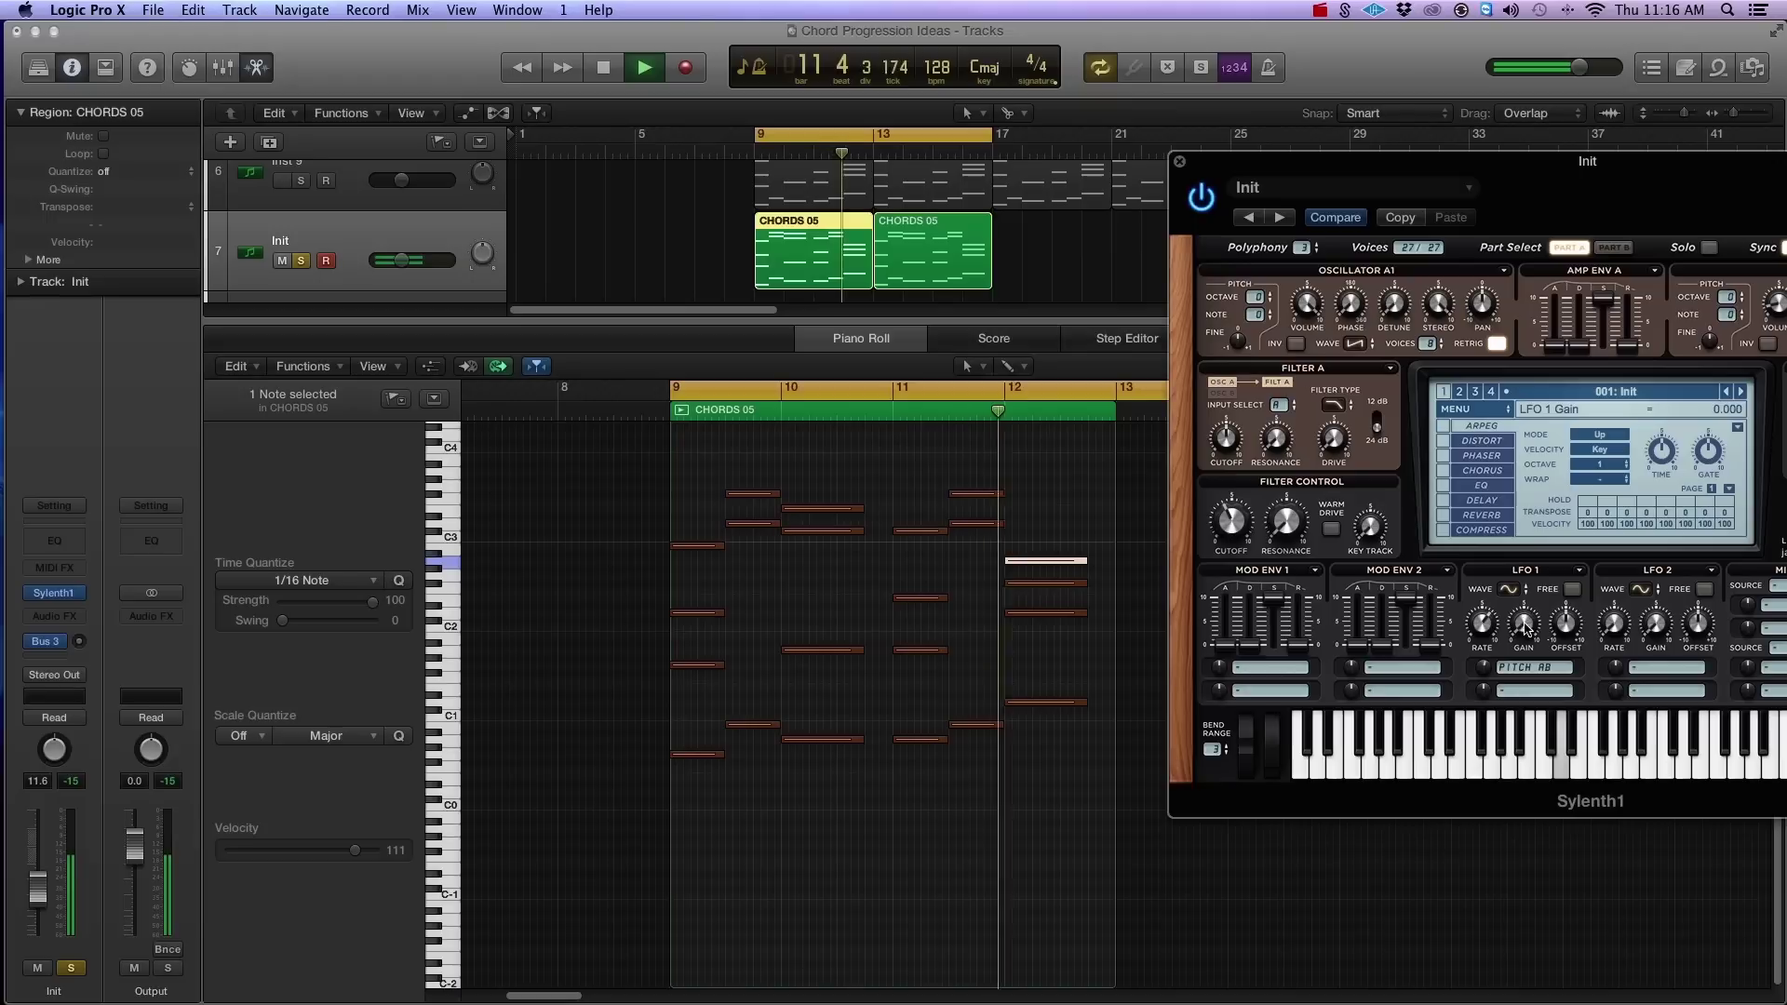
{"action": "key", "text": "space"}
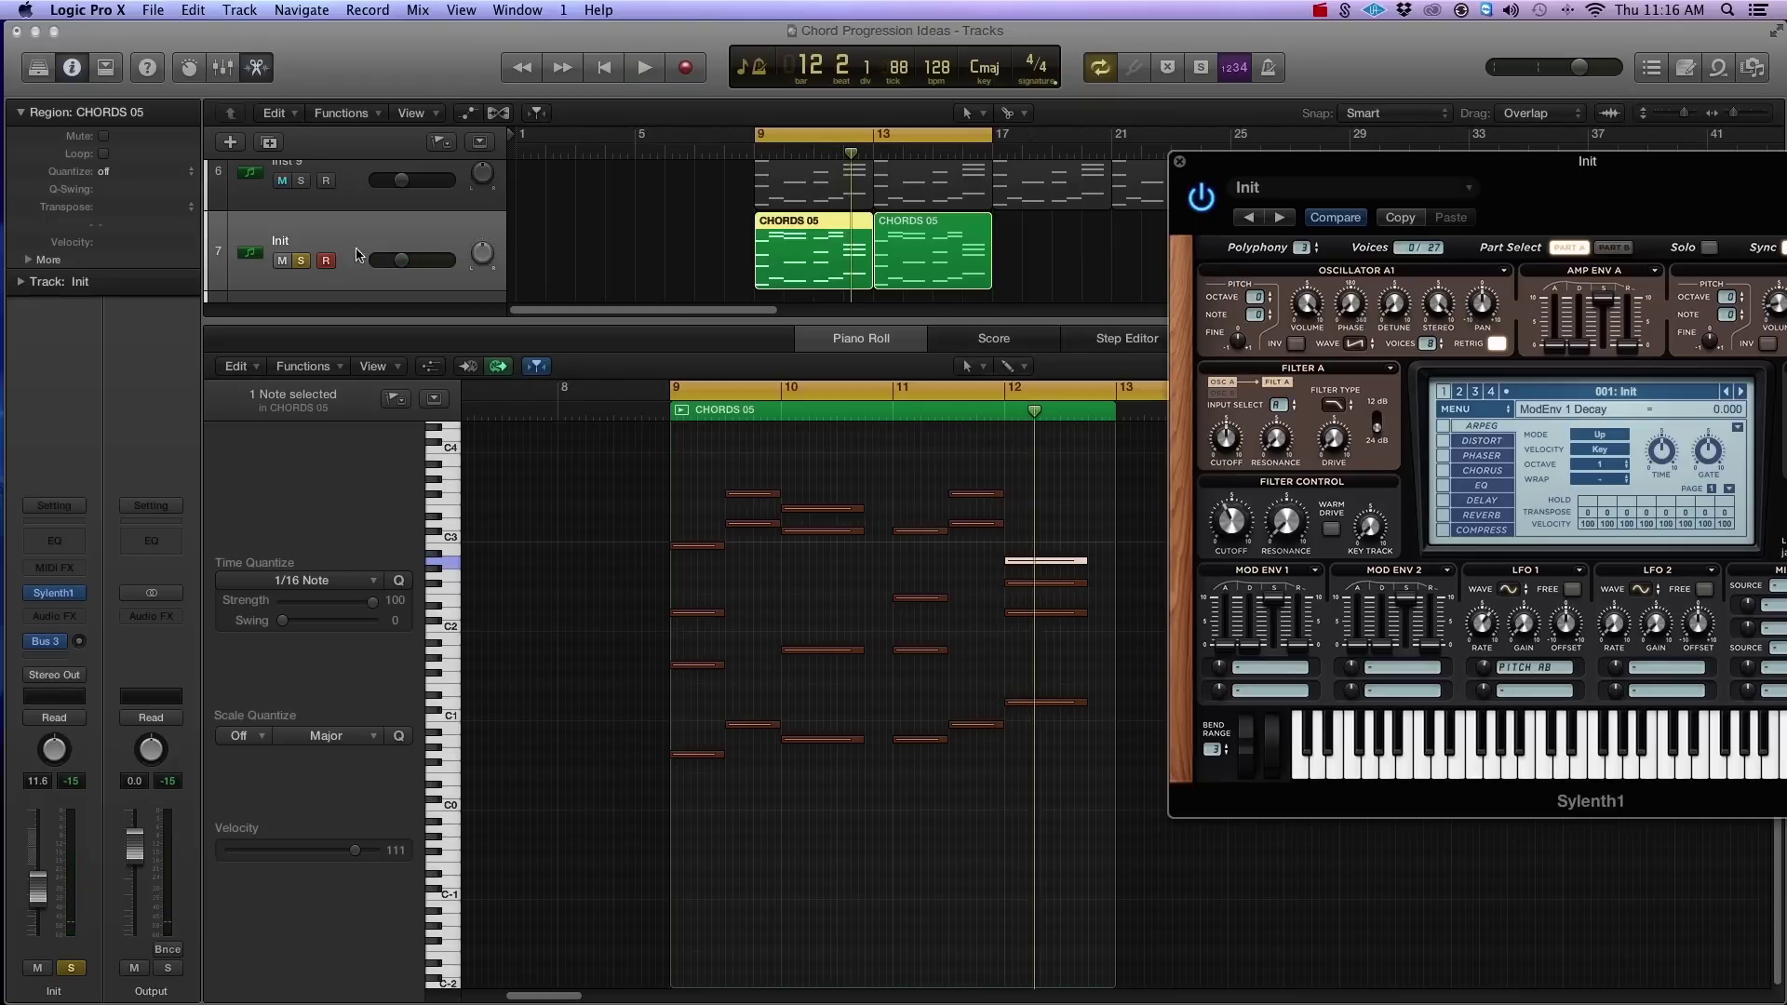
Unsolo the Init track, hide the Piano Roll and Sylenth1 window, and solo and record-enable Inst 9 to play its loop.
{"action": "left_click", "coordinate": [303, 262]}
{"action": "left_click", "coordinate": [341, 242]}
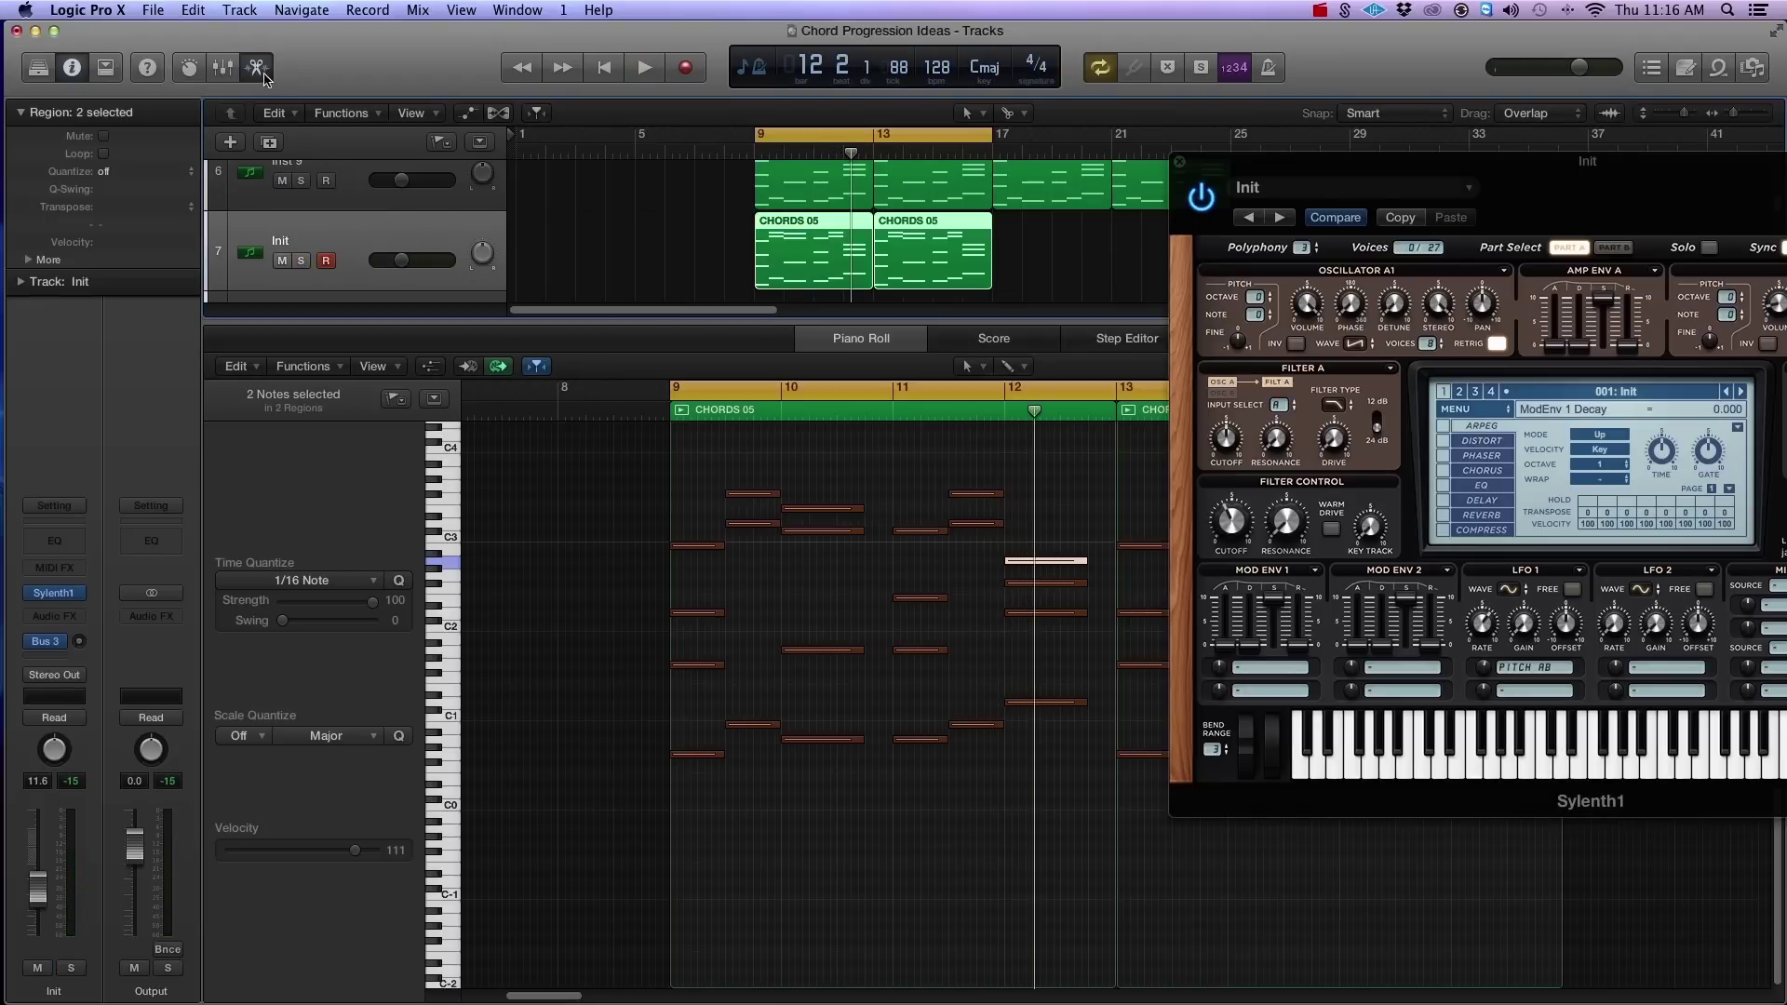
{"action": "left_click", "coordinate": [260, 68]}
{"action": "left_click", "coordinate": [658, 642]}
{"action": "left_click", "coordinate": [337, 601]}
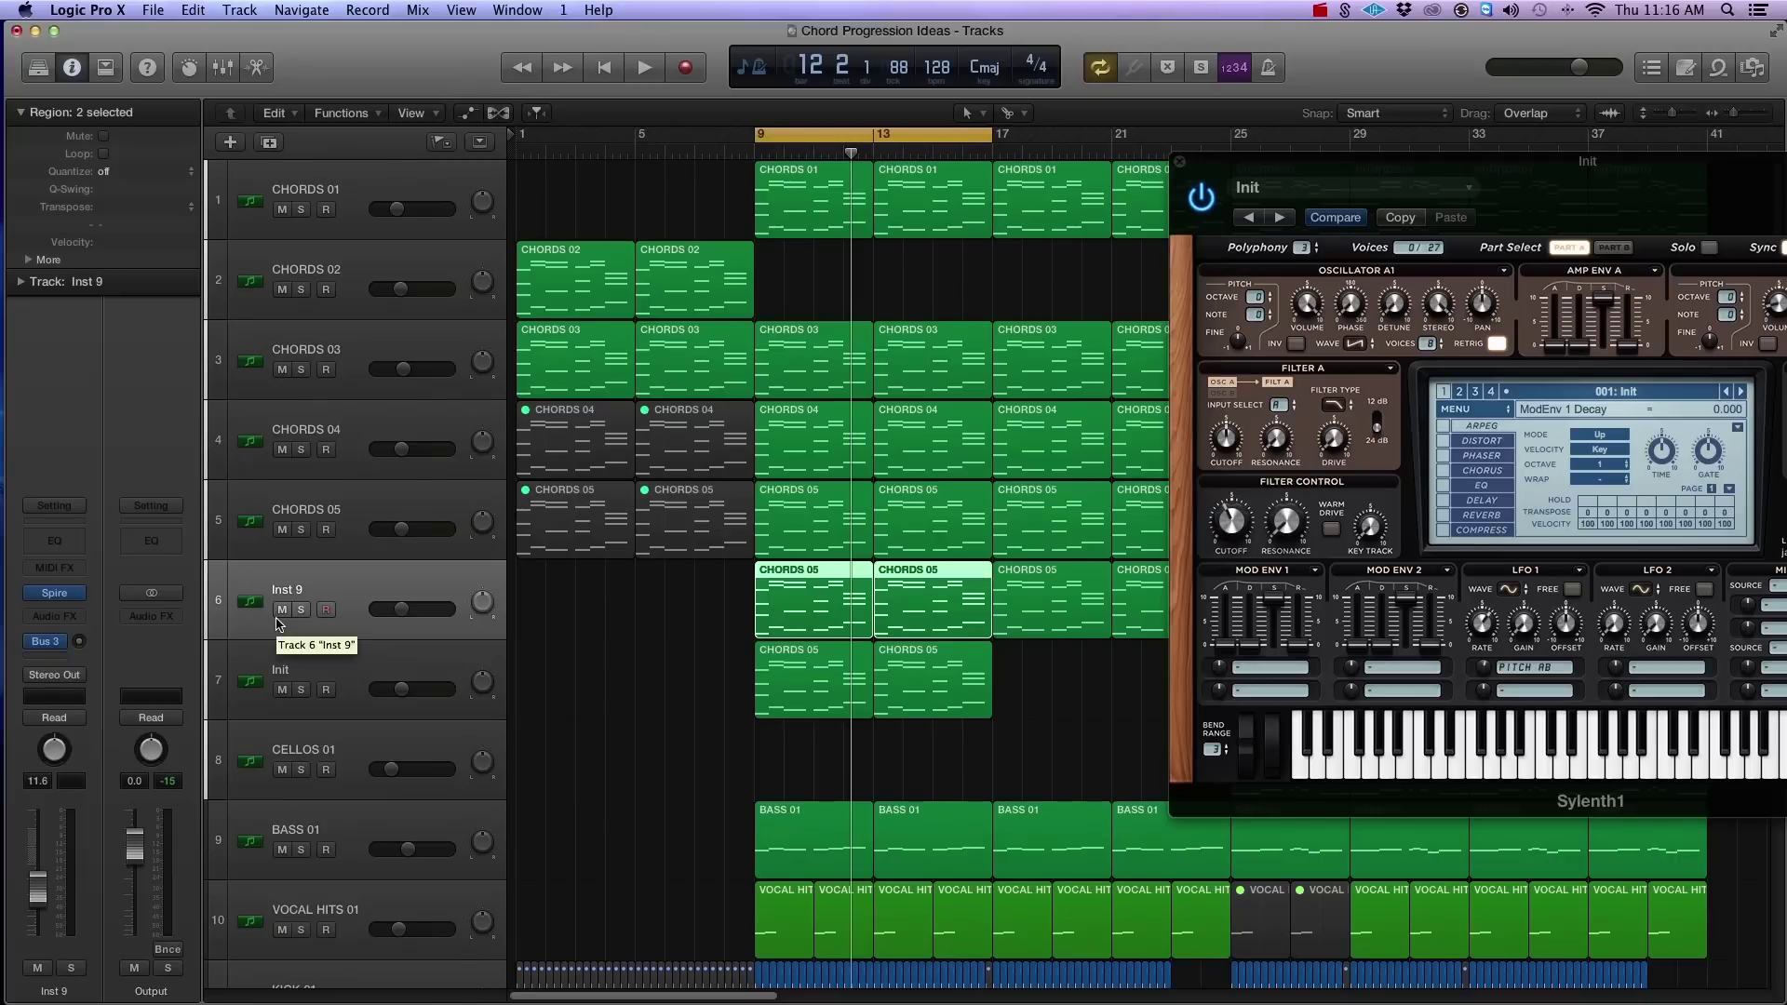
{"action": "left_click", "coordinate": [301, 610]}
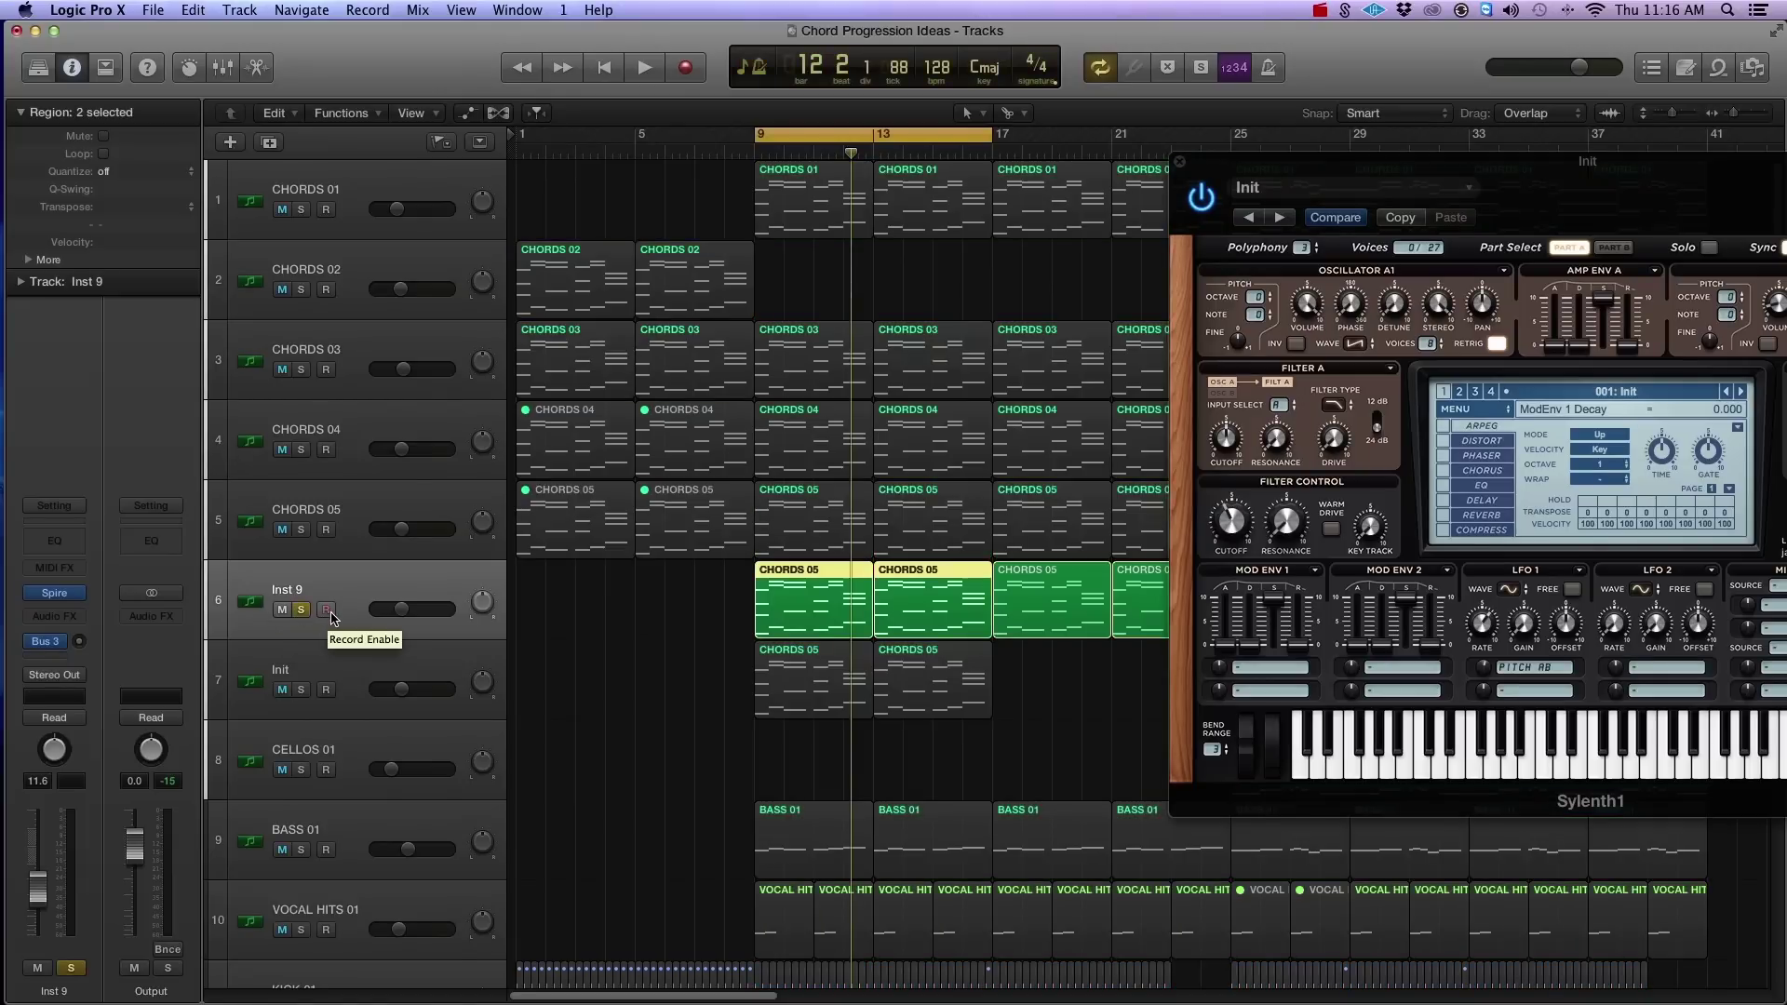
{"action": "left_click", "coordinate": [1180, 161]}
{"action": "key", "text": "space"}
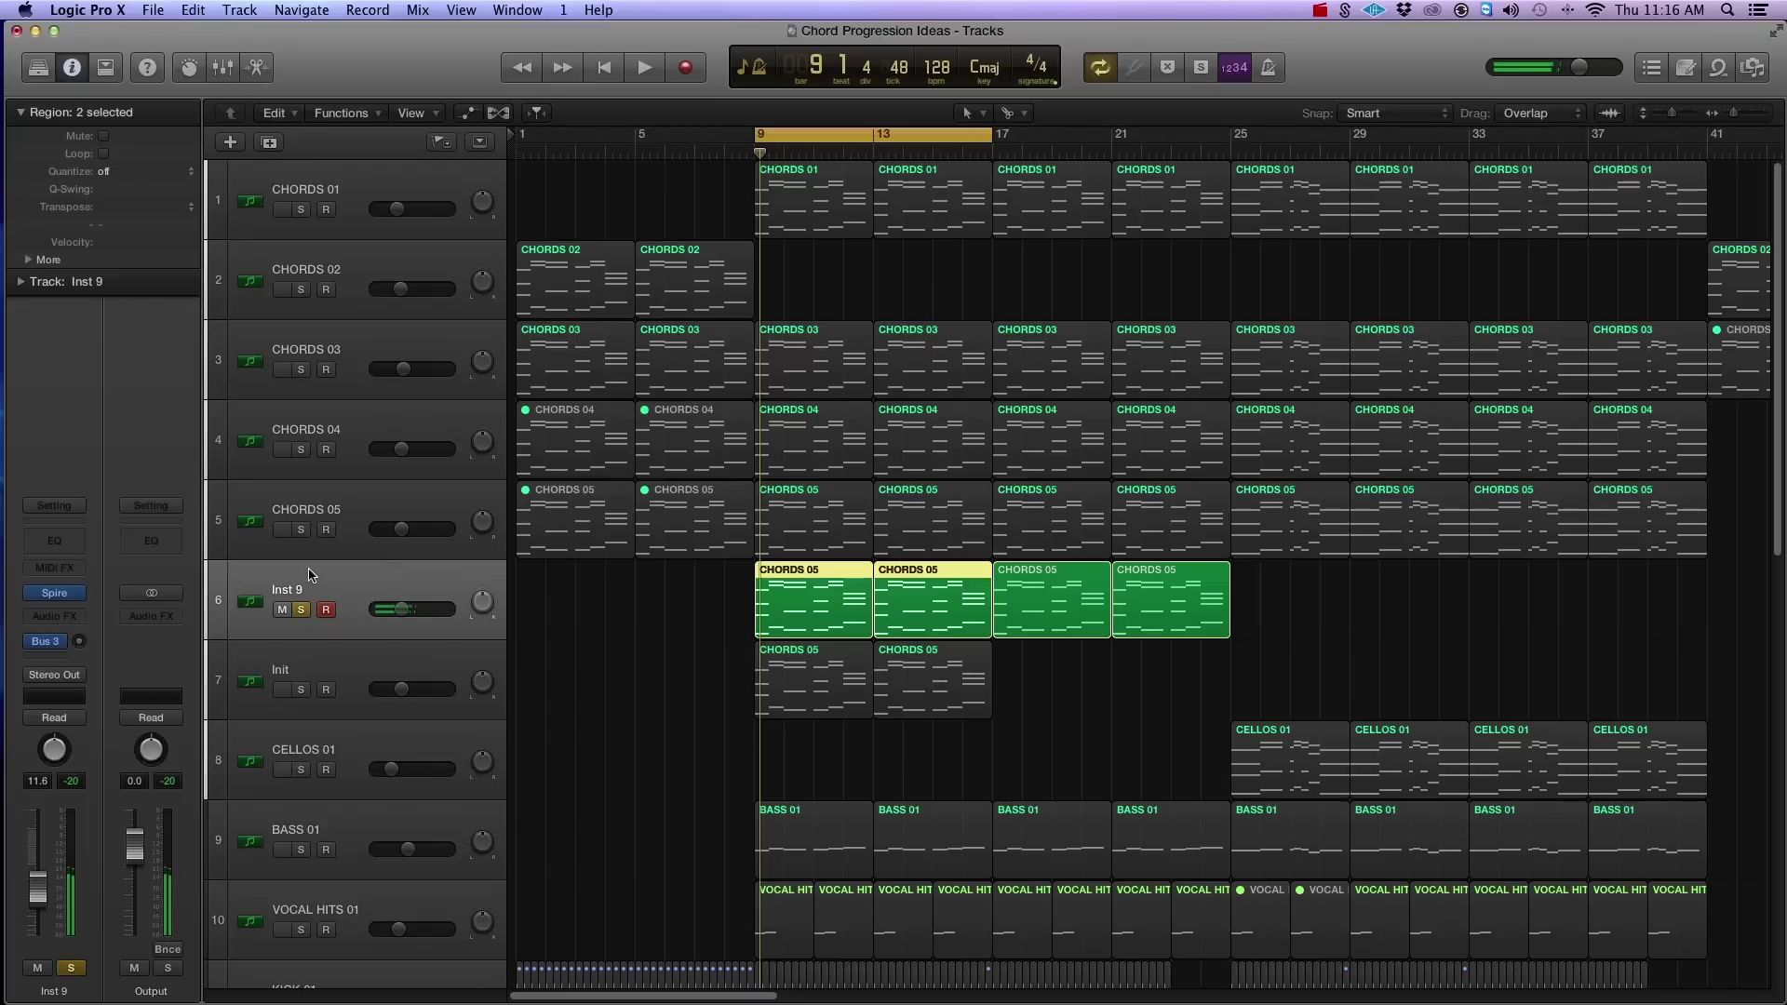
Insert FabFilter Pro-Q 2 as an audio effect on the Inst 9 track and move its window clear of the channel strip.
{"action": "left_click", "coordinate": [54, 616]}
{"action": "mouse_move", "coordinate": [104, 812]}
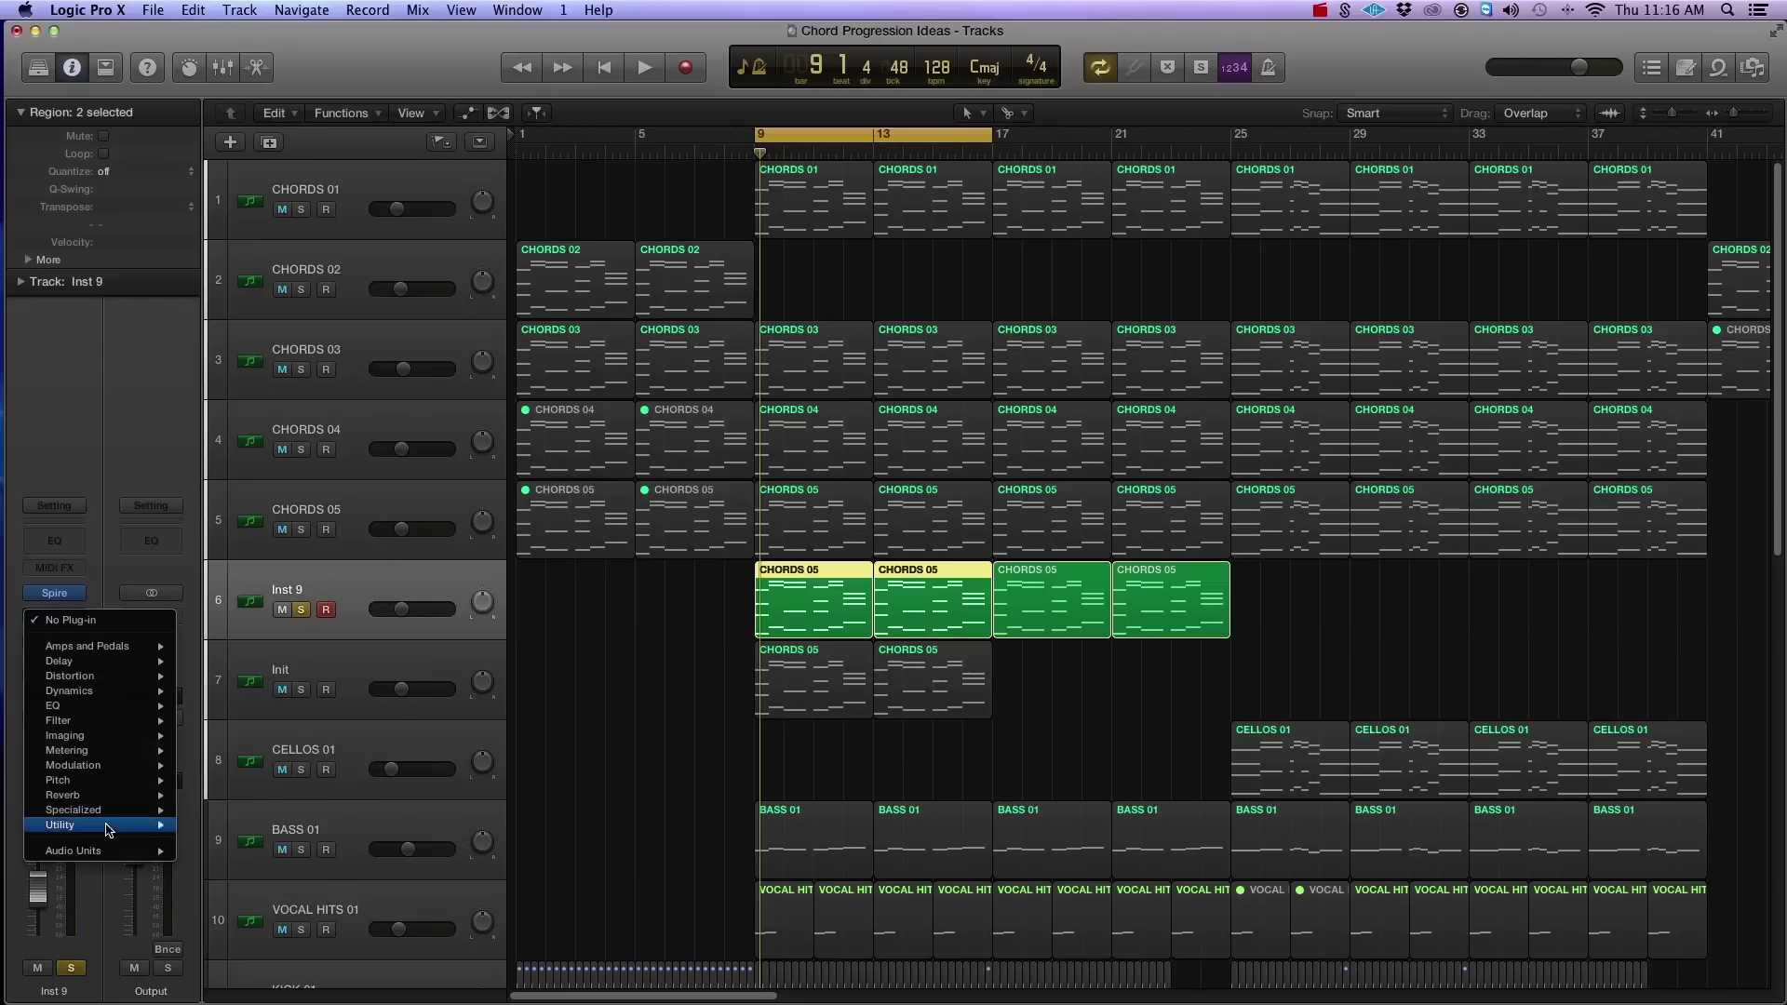
{"action": "mouse_move", "coordinate": [104, 854]}
{"action": "mouse_move", "coordinate": [278, 674]}
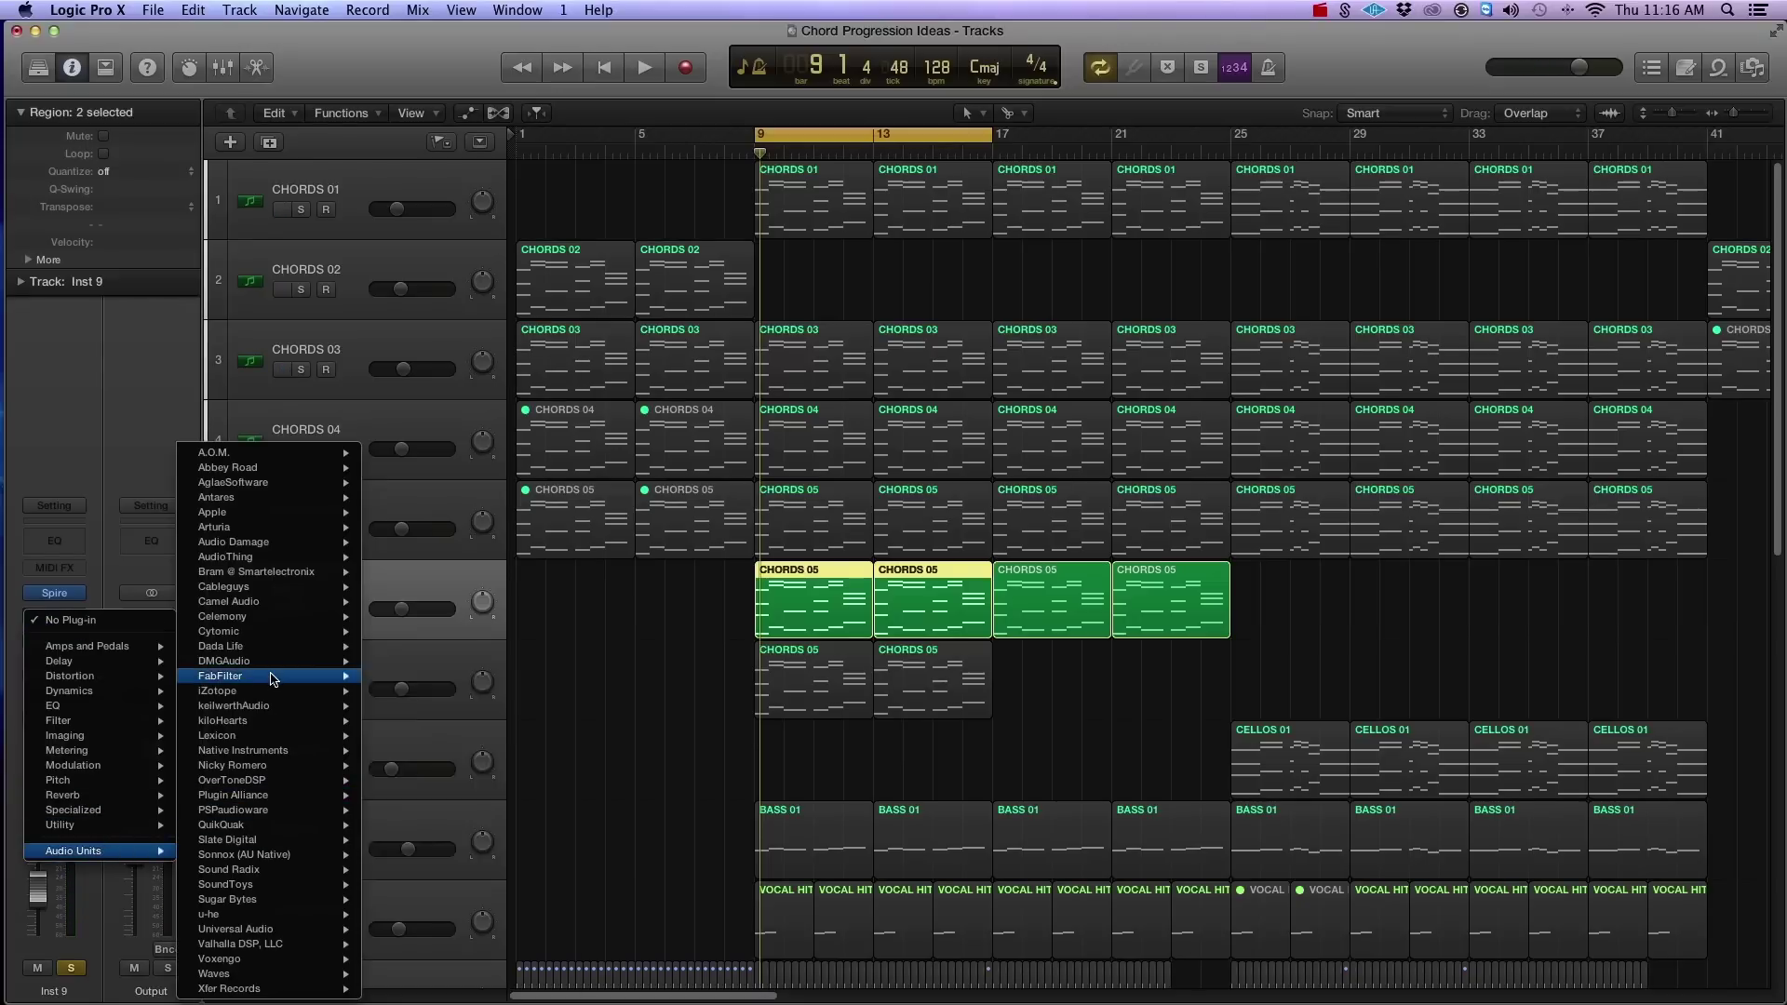
{"action": "mouse_move", "coordinate": [419, 780]}
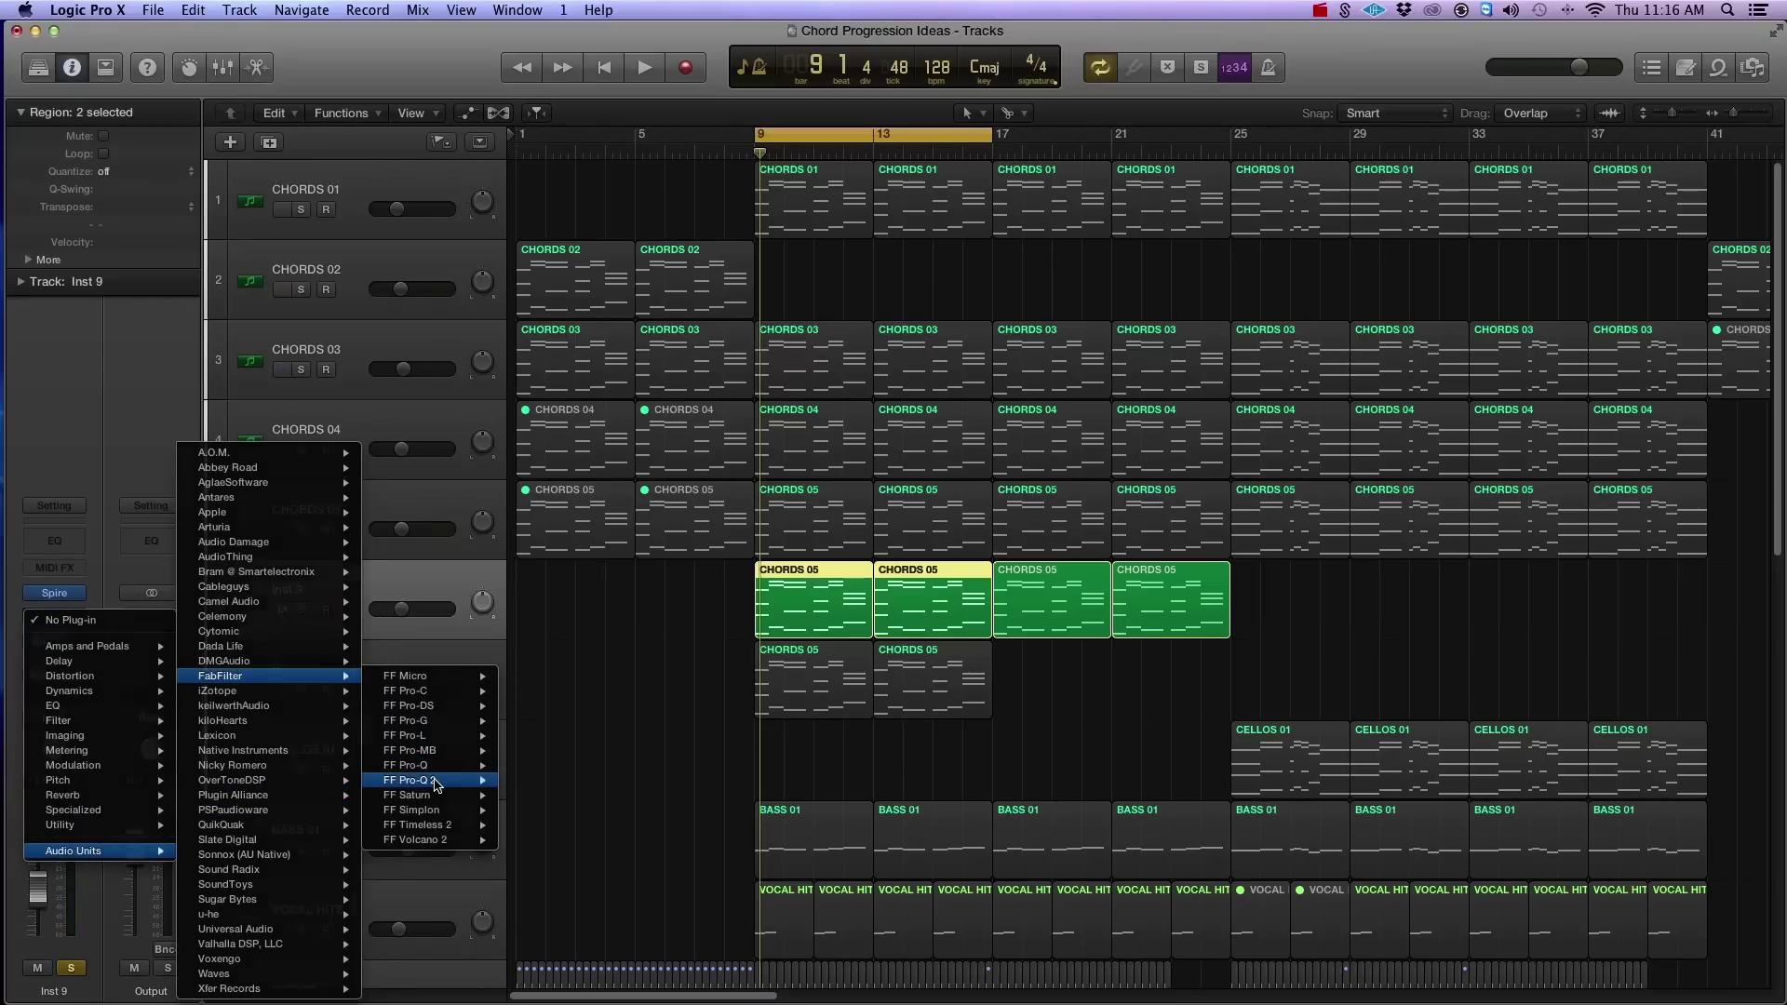
{"action": "left_click", "coordinate": [532, 781]}
{"action": "left_click_drag", "start_coordinate": [592, 79], "coordinate": [1372, 59]}
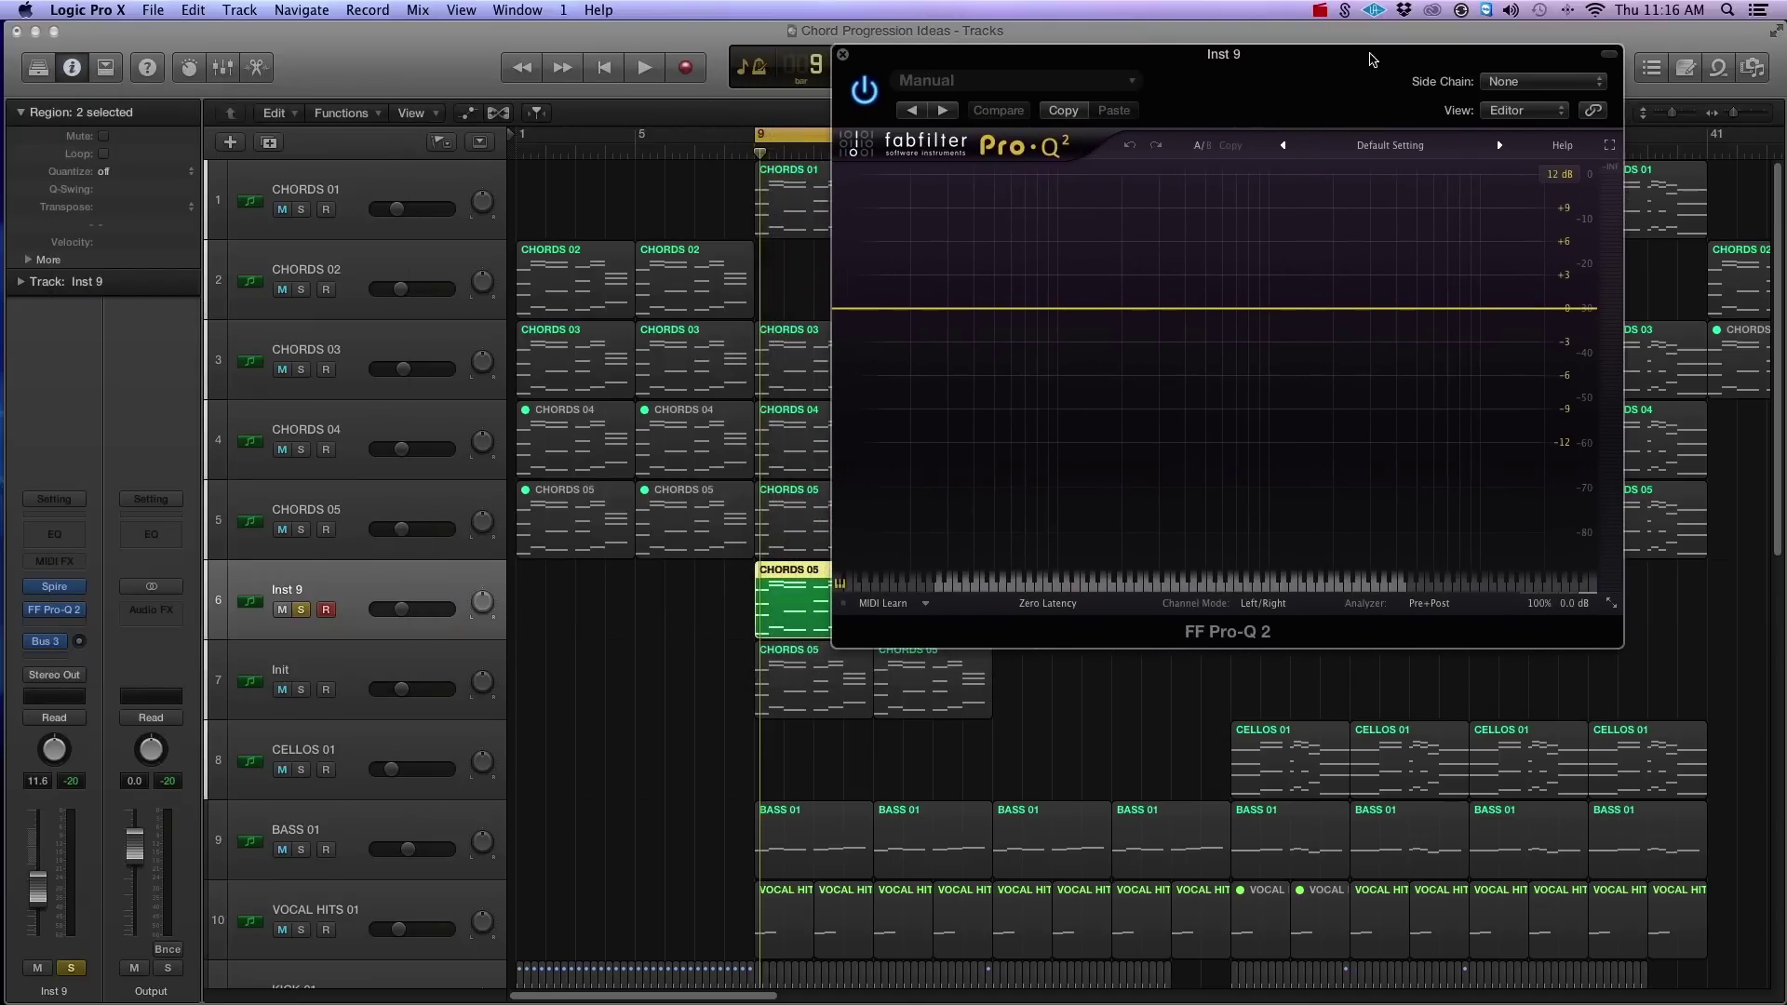
Shape the EQ curve with a low cut at about 128 Hz, a bell boost of about 2.4 dB near 7.9 kHz, and a high cut.
{"action": "left_click_drag", "start_coordinate": [873, 308], "coordinate": [1080, 309]}
{"action": "left_click_drag", "start_coordinate": [1459, 310], "coordinate": [1472, 291]}
{"action": "left_click", "coordinate": [1529, 307]}
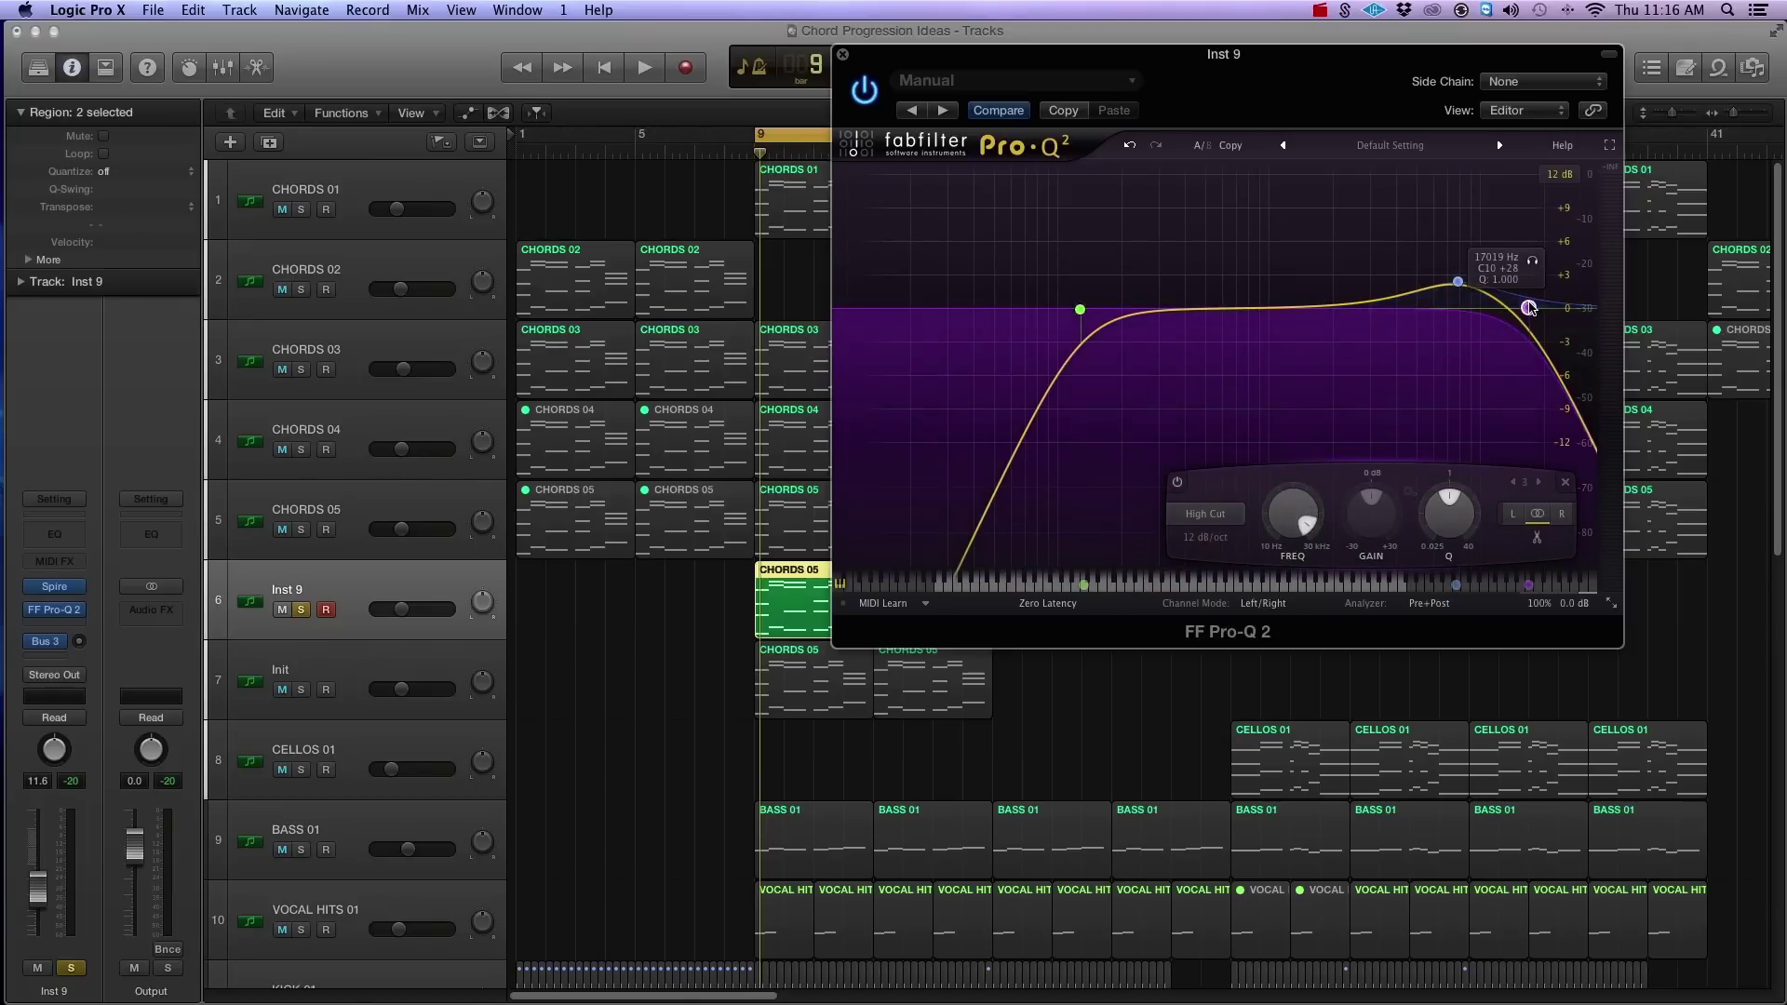
Set the high cut's slope to 96 dB/oct, move it to about 19 kHz, and audition the loop.
{"action": "left_click", "coordinate": [1206, 539]}
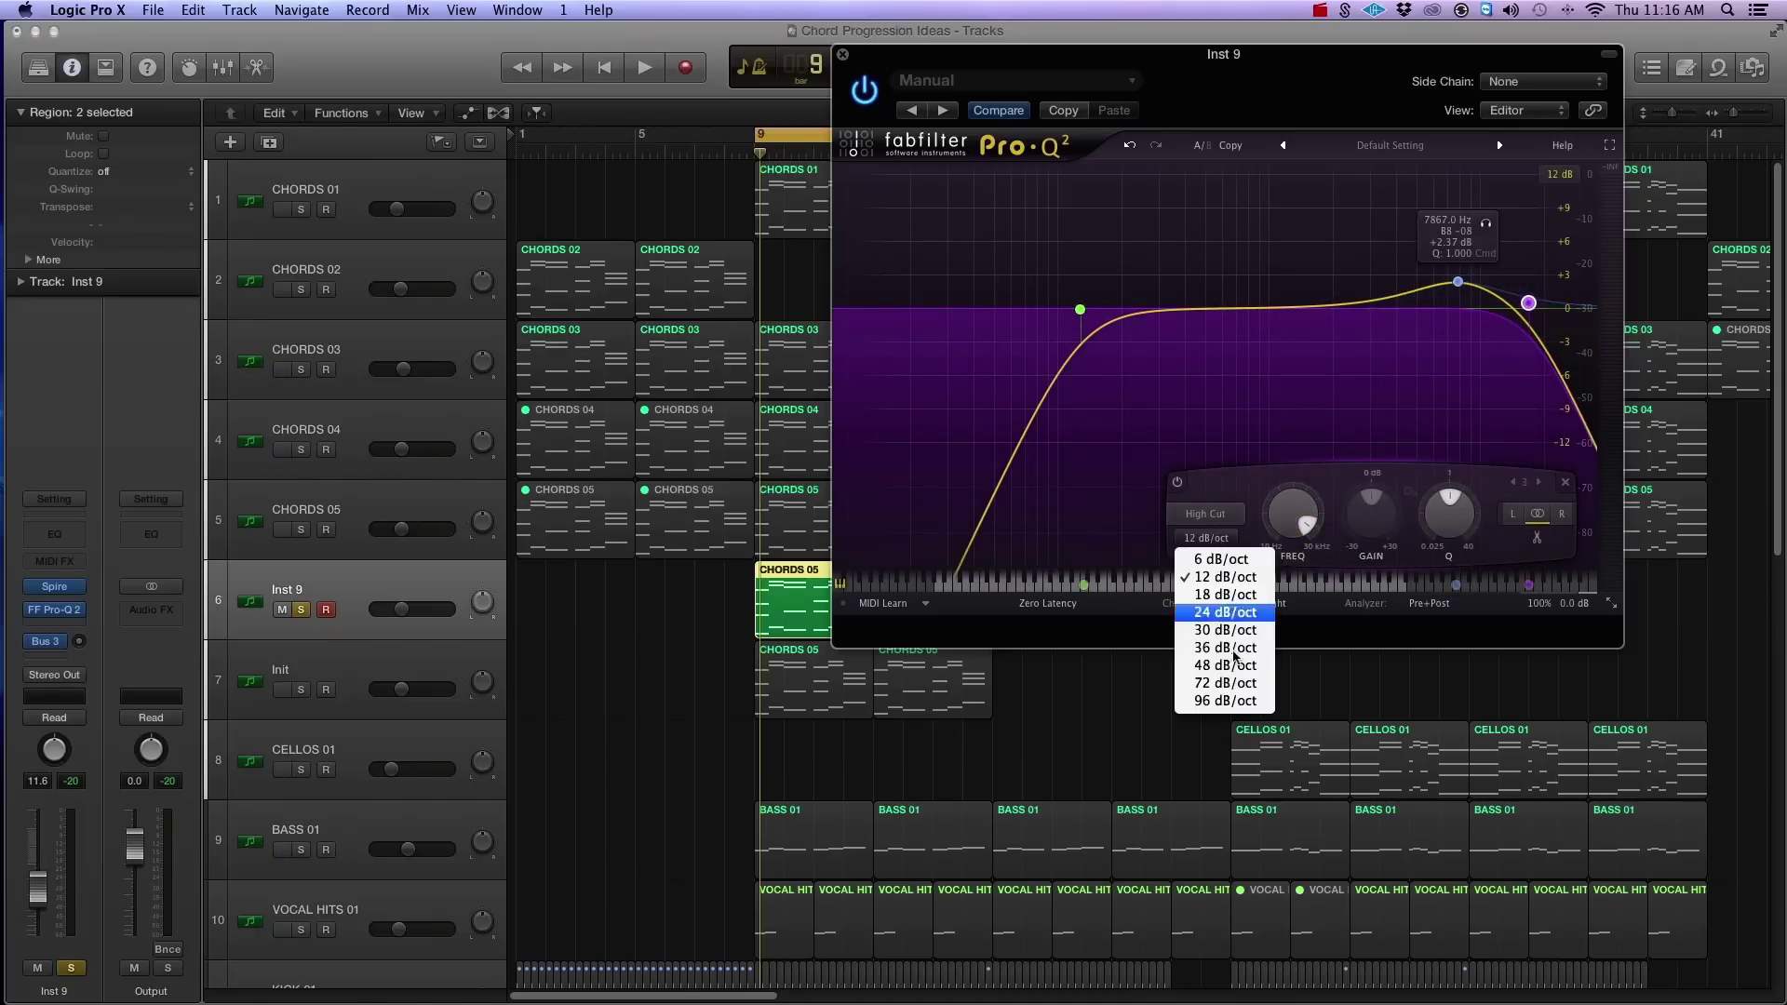
{"action": "left_click", "coordinate": [1225, 701]}
{"action": "left_click_drag", "start_coordinate": [1531, 304], "coordinate": [1542, 307]}
{"action": "key", "text": "space"}
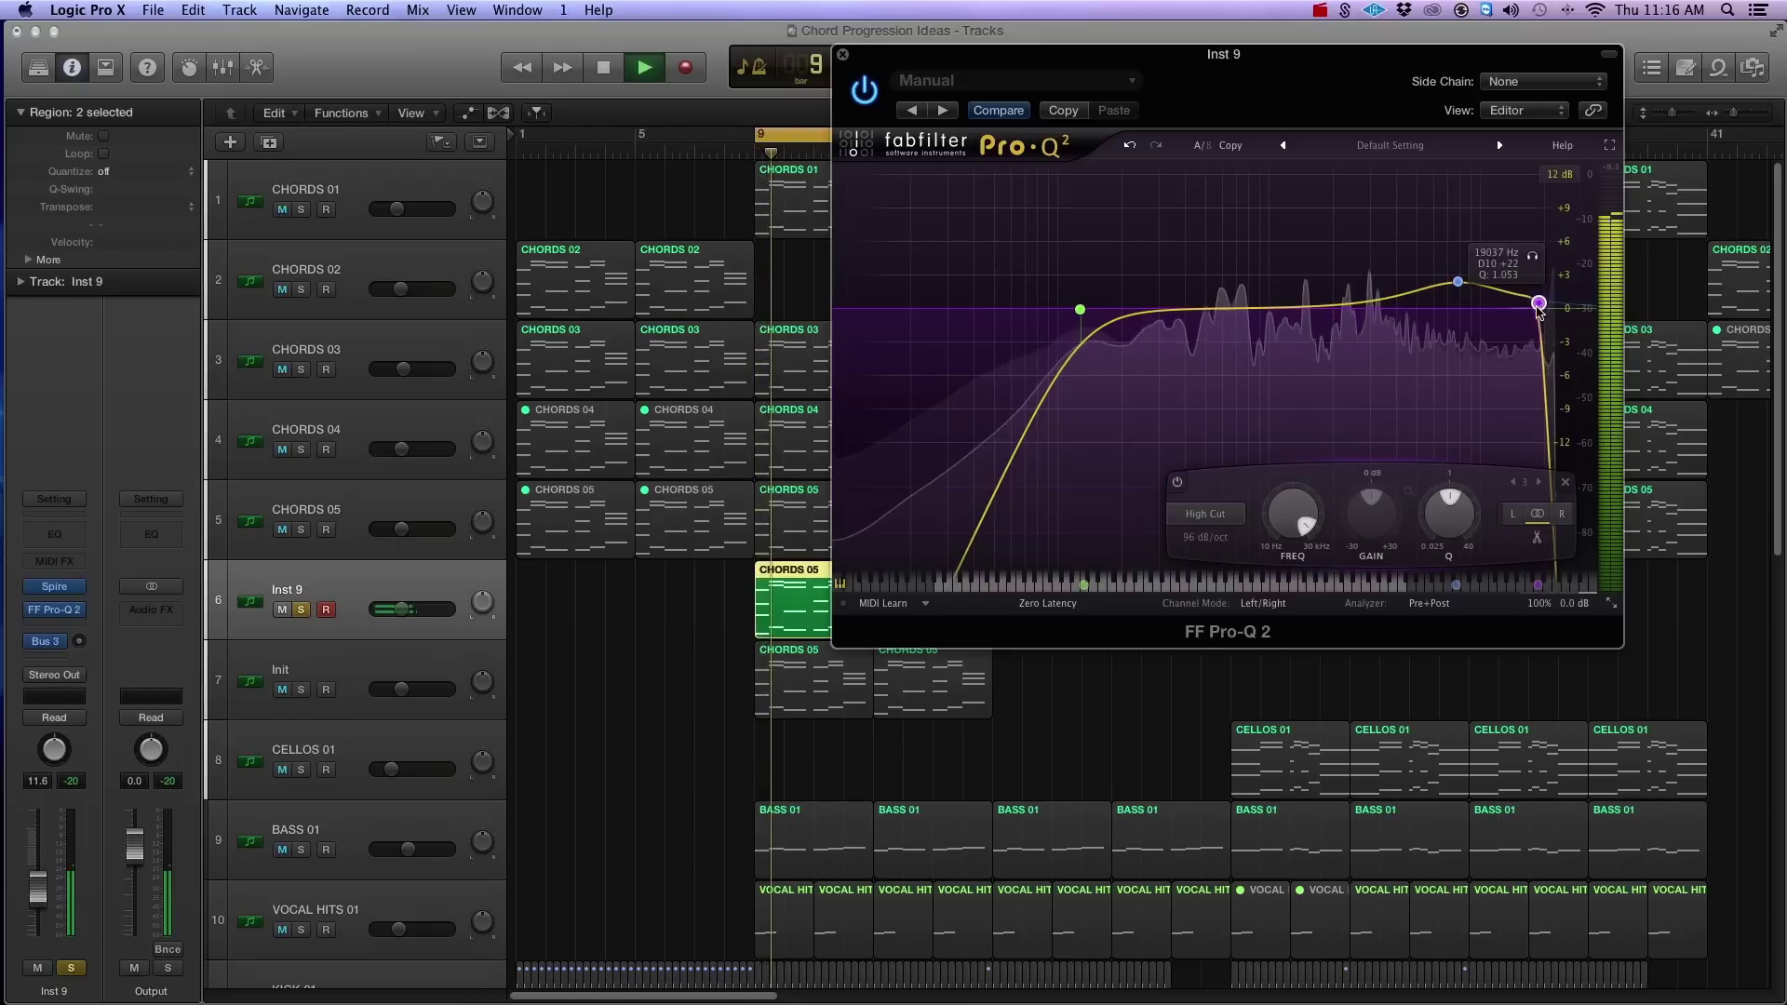
{"action": "left_click", "coordinate": [1458, 282]}
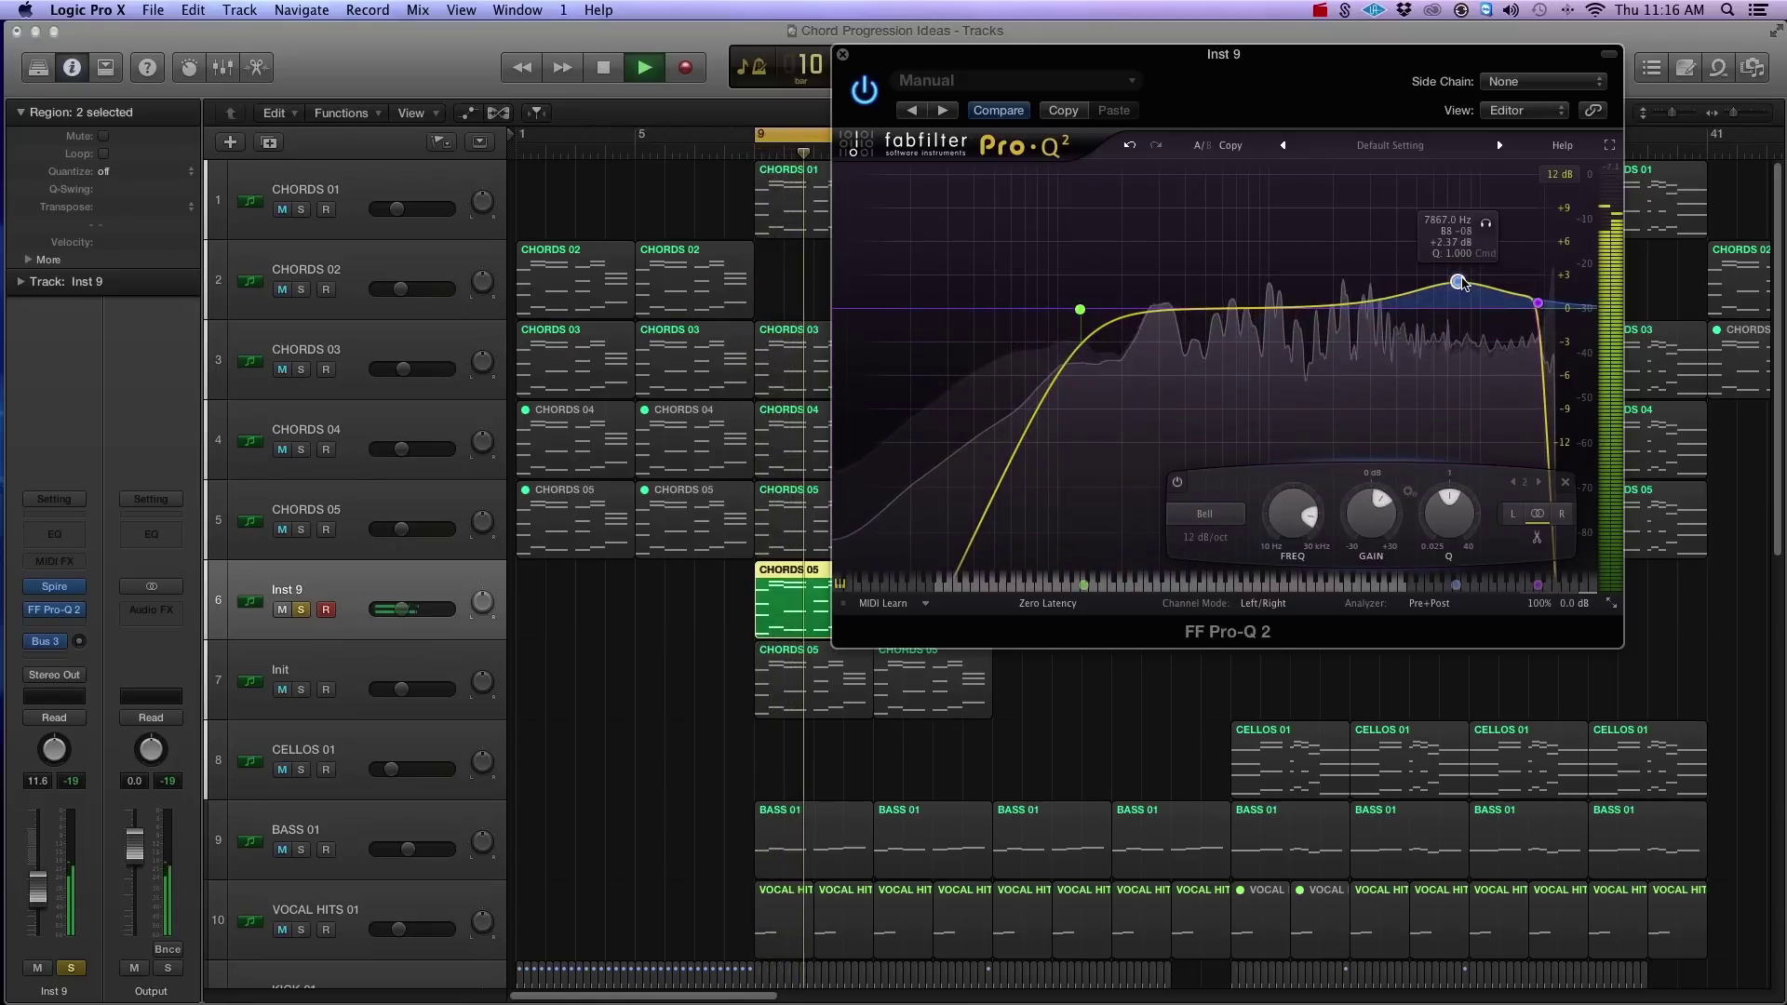
{"action": "key", "text": "space"}
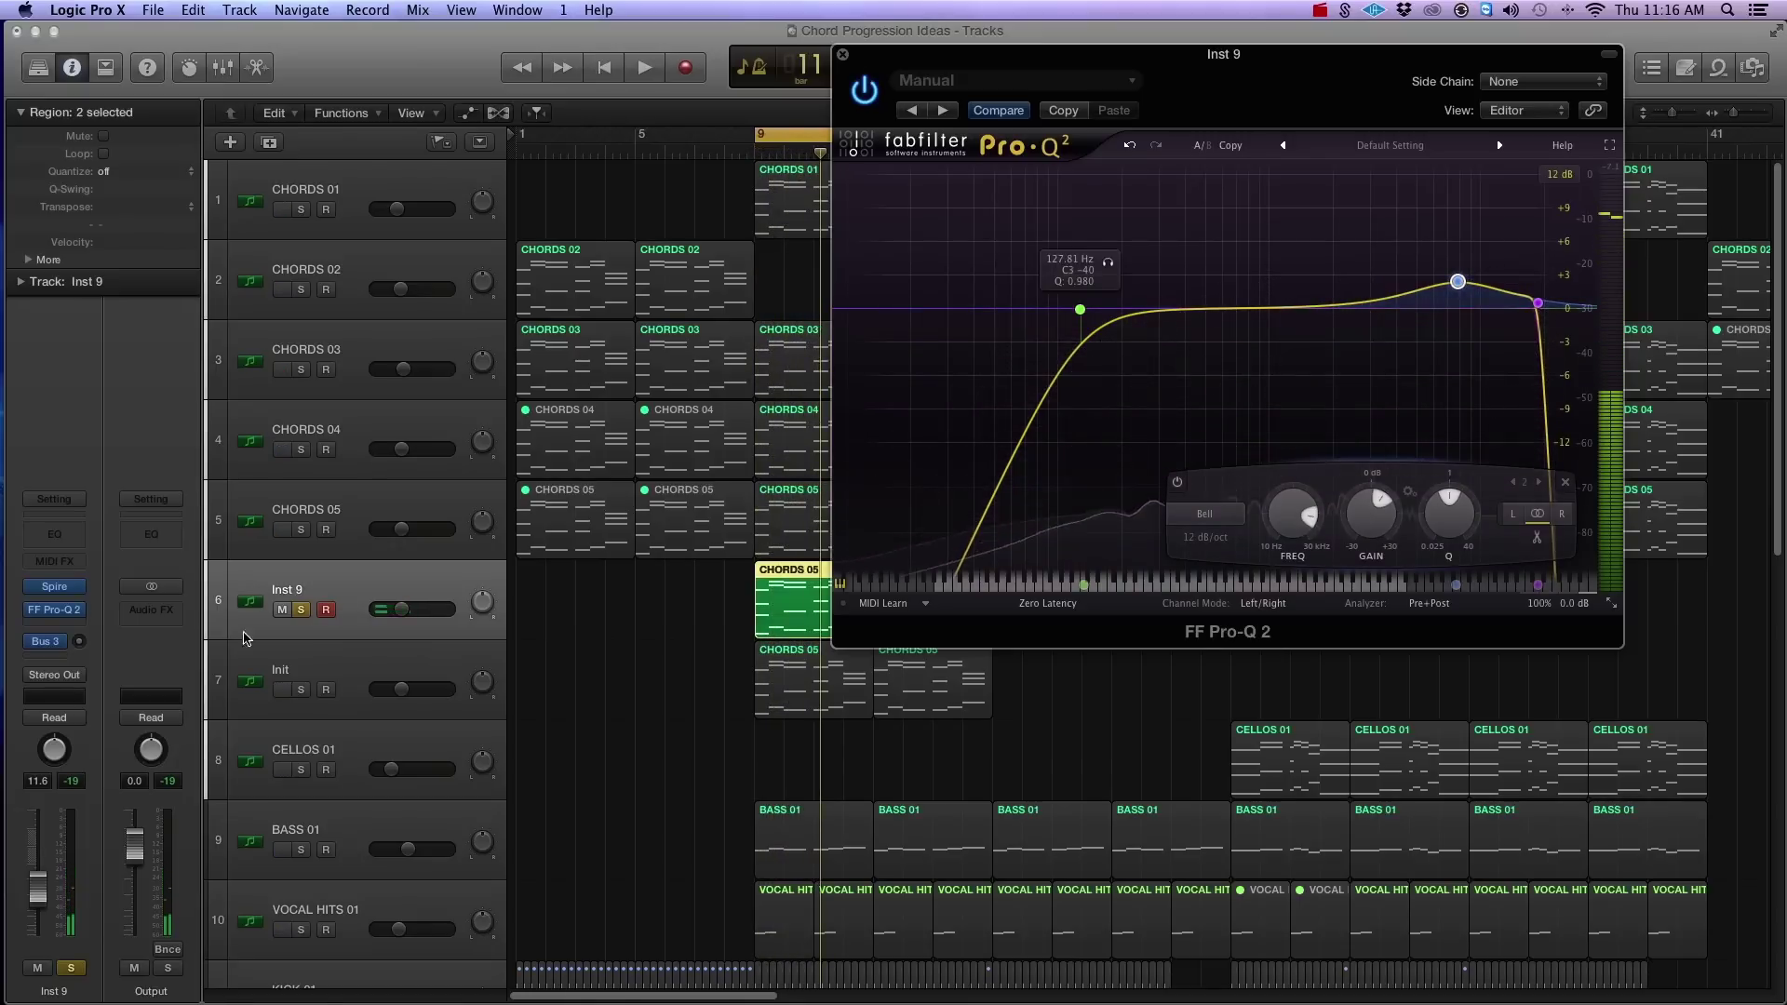
Insert a second FabFilter Pro-Q 2 on the Inst 9 track and place its window beside the first one.
{"action": "left_click", "coordinate": [56, 614]}
{"action": "mouse_move", "coordinate": [123, 866]}
{"action": "mouse_move", "coordinate": [244, 910]}
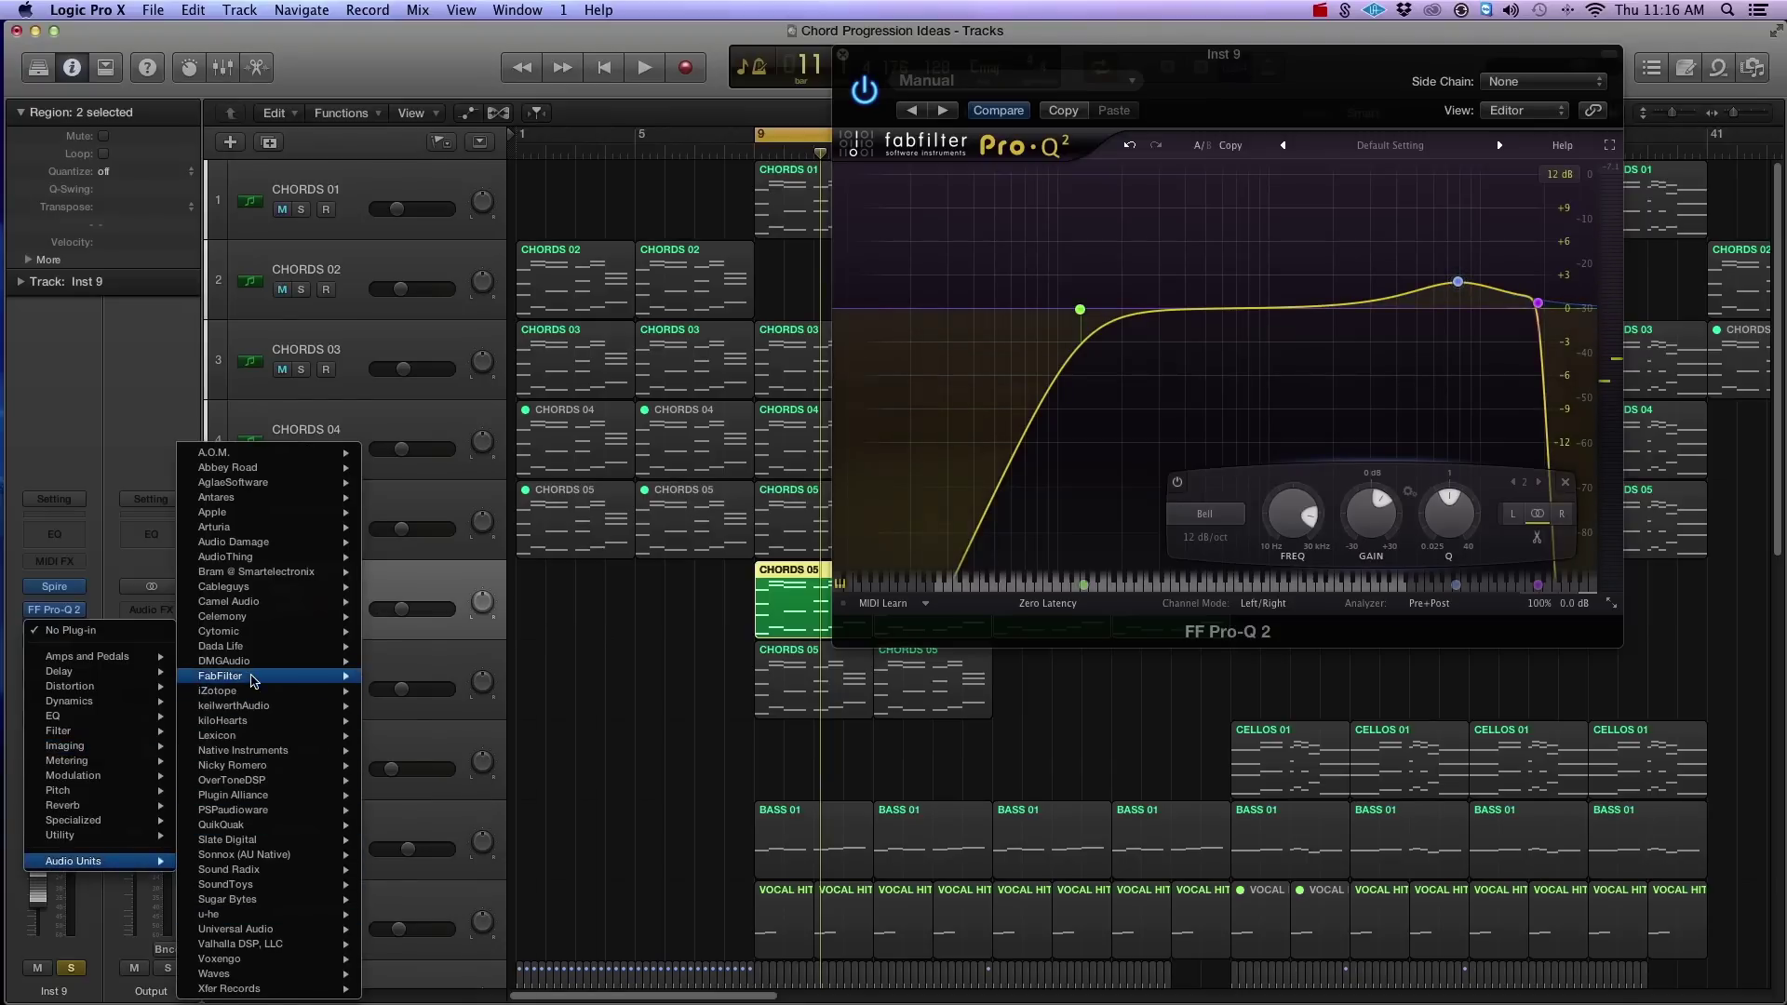
{"action": "mouse_move", "coordinate": [223, 676]}
{"action": "left_click", "coordinate": [426, 780]}
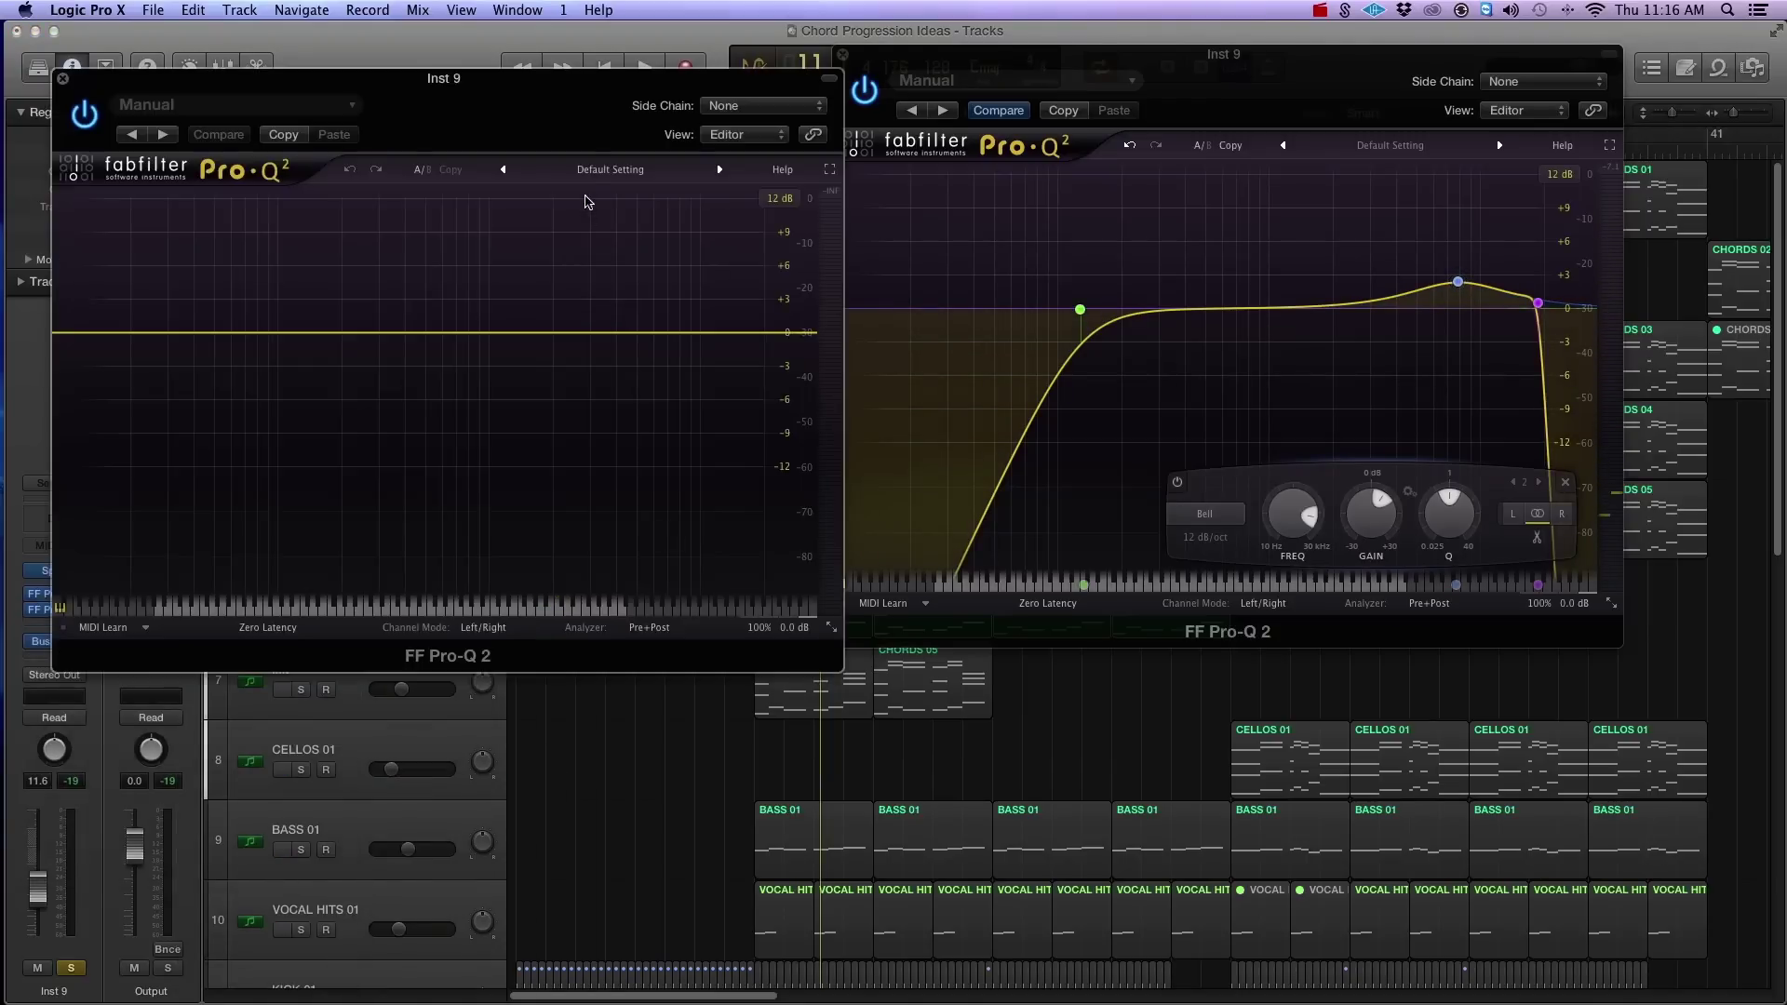
{"action": "left_click_drag", "start_coordinate": [640, 112], "coordinate": [623, 77]}
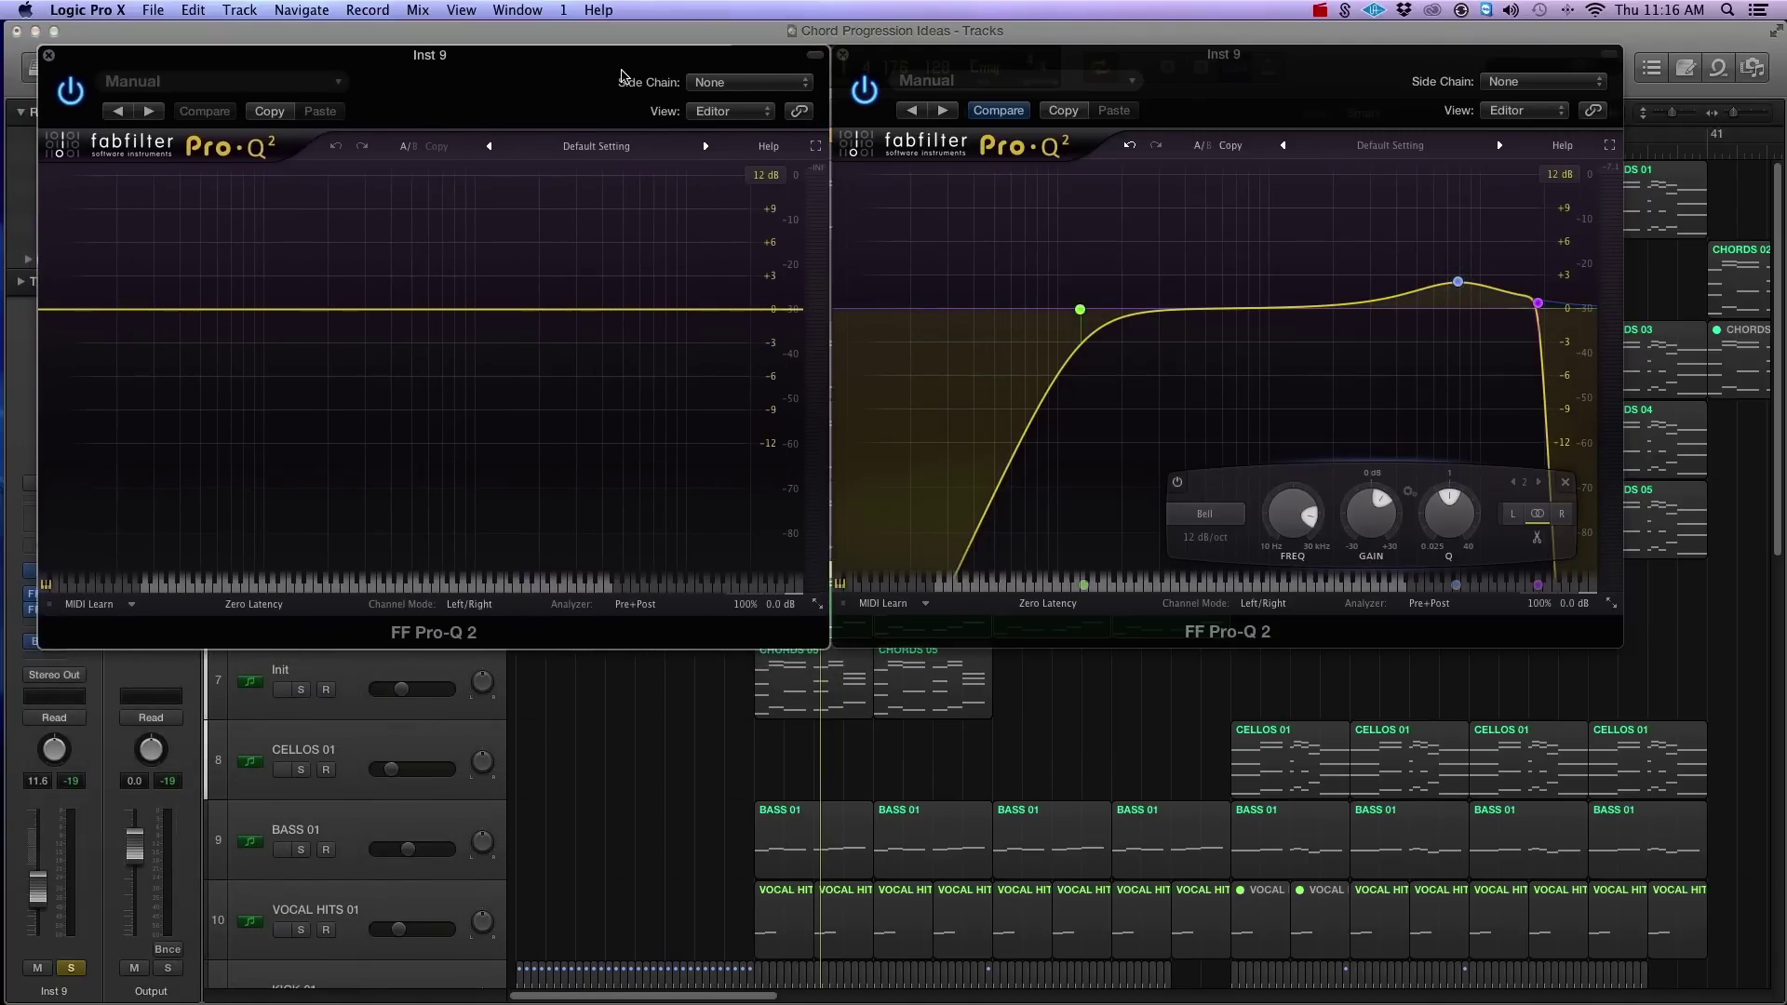
Add a low cut at about 128 Hz and a bell boost of about 3.7 dB near 1.3 kHz in the second EQ, playing the loop.
{"action": "left_click_drag", "start_coordinate": [126, 320], "coordinate": [286, 311]}
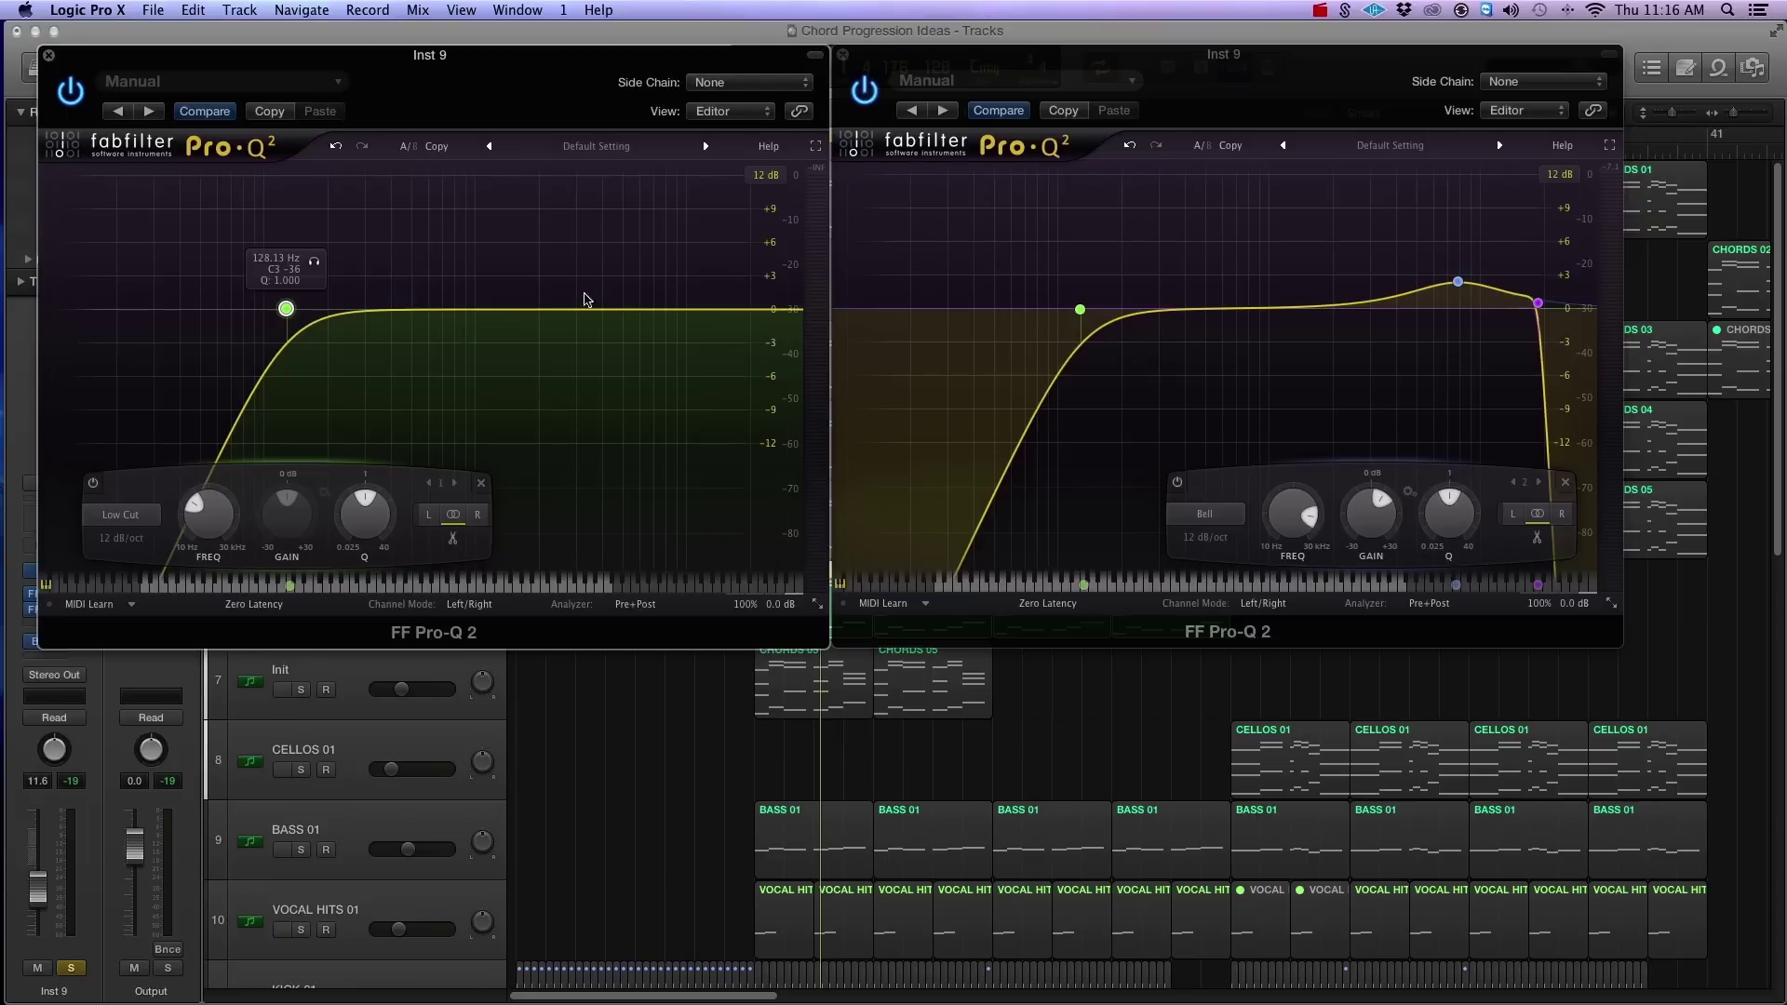
{"action": "left_click_drag", "start_coordinate": [496, 321], "coordinate": [503, 272]}
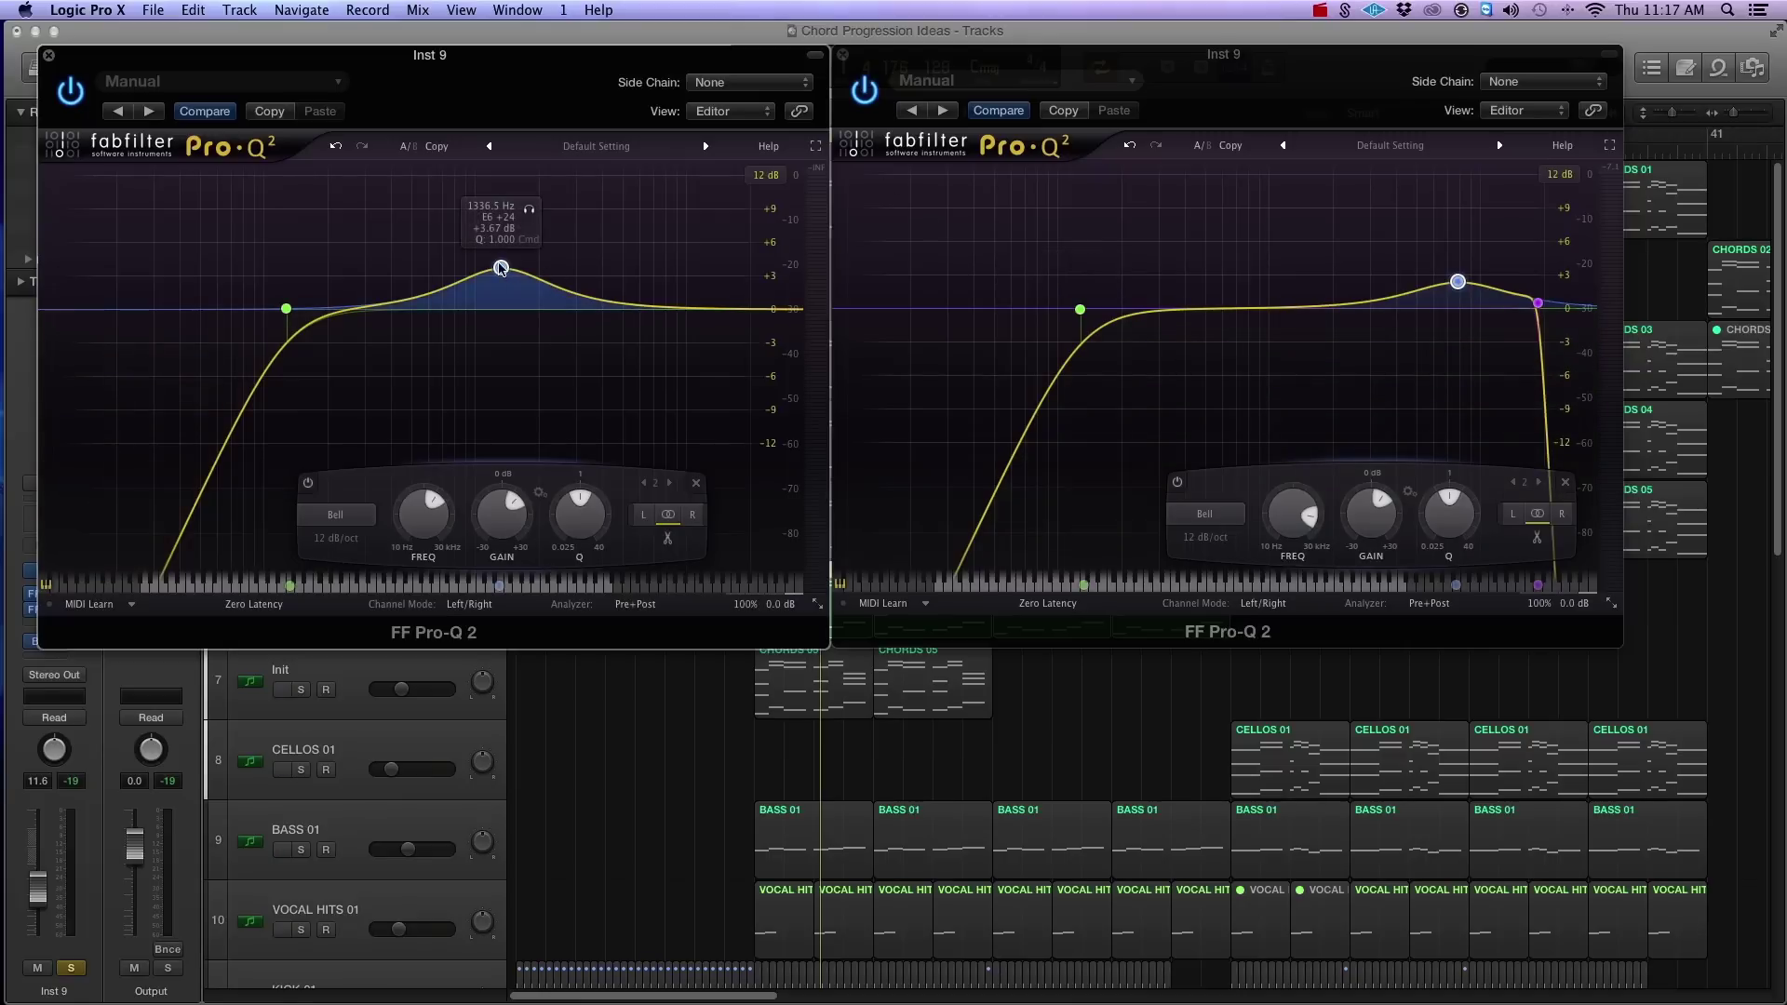
{"action": "key", "text": "space"}
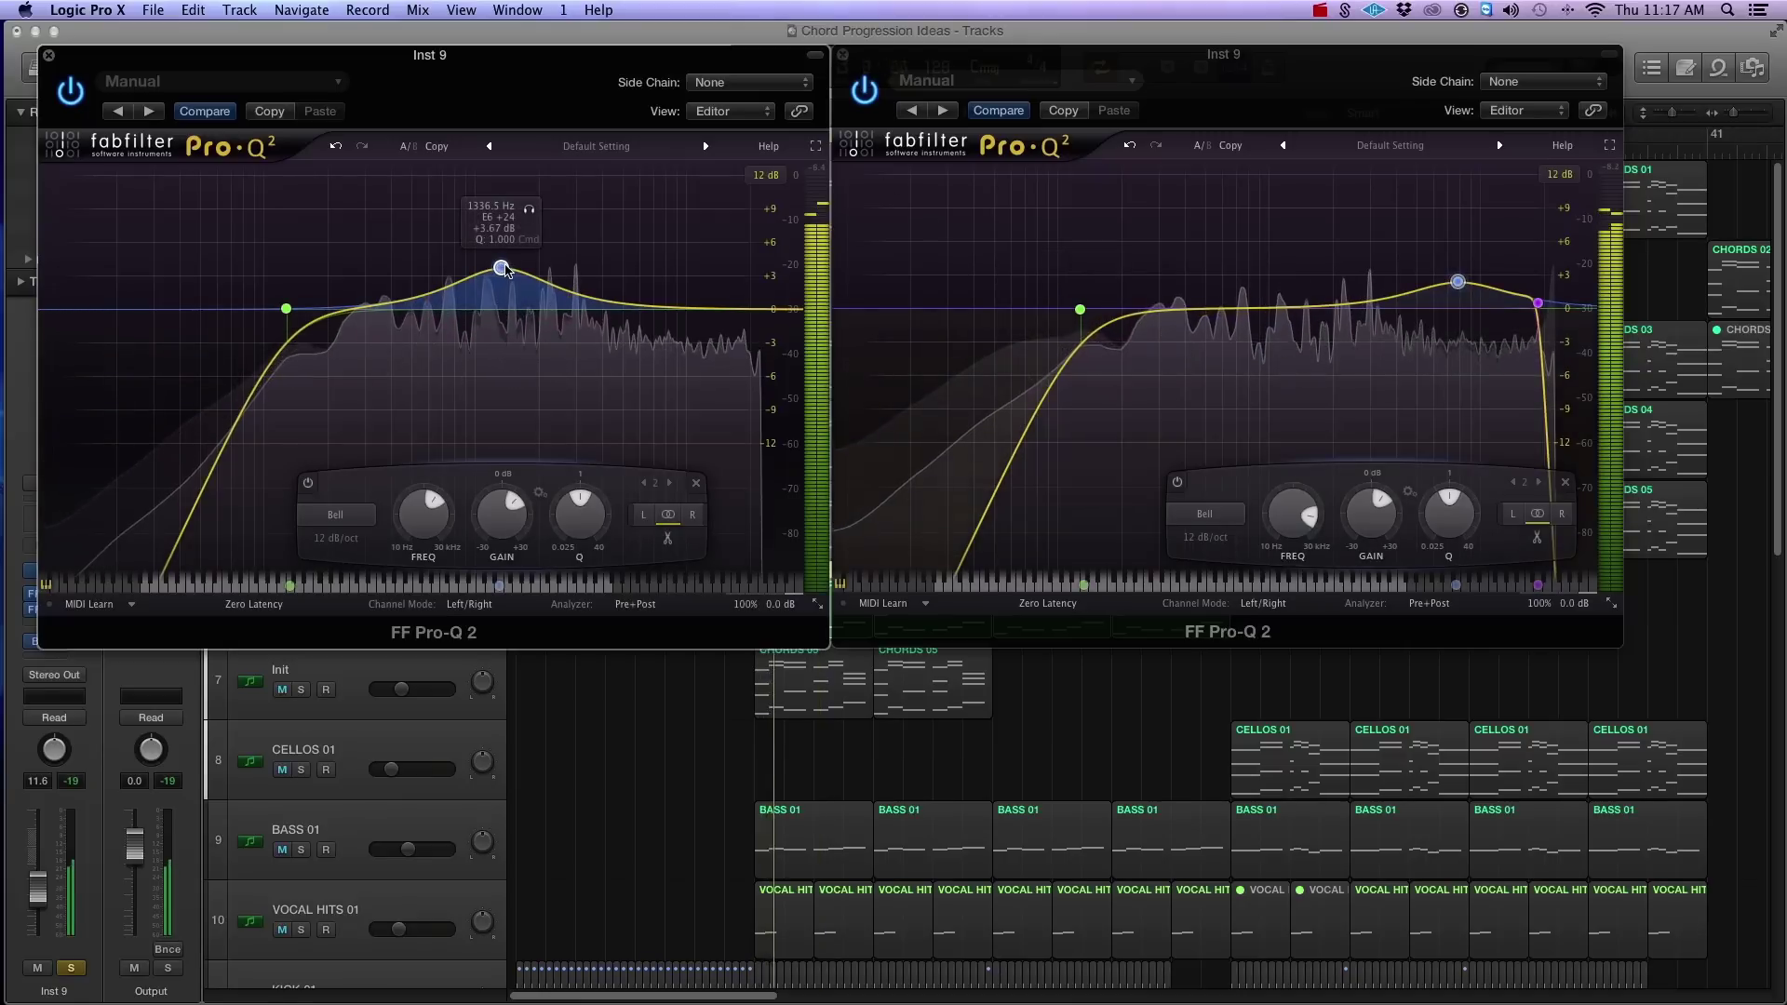
Move the midrange bell to about 1184 Hz at +2.5 dB and add a narrower bell near 12.1 kHz at +3.87 dB, Q 2.666.
{"action": "left_click_drag", "start_coordinate": [501, 268], "coordinate": [486, 266]}
{"action": "left_click_drag", "start_coordinate": [643, 309], "coordinate": [690, 268]}
{"action": "scroll", "coordinate": [690, 268], "scroll_direction": "up", "scroll_amount": 5}
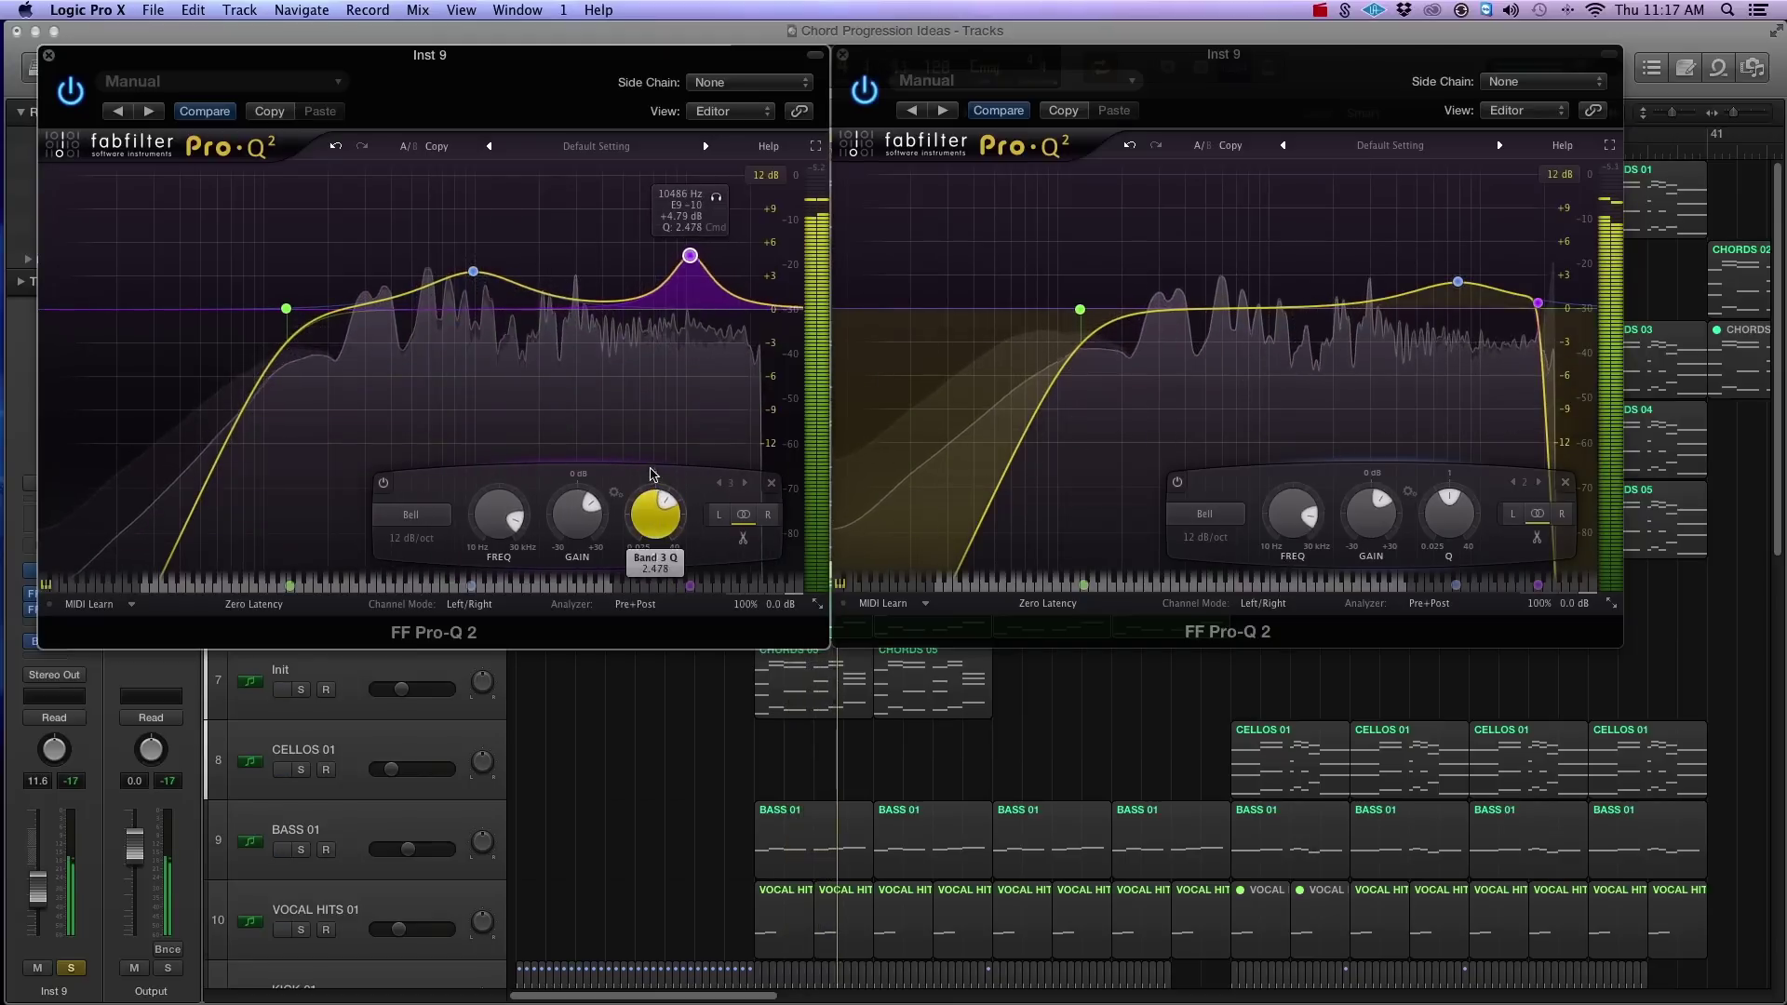
{"action": "left_click_drag", "start_coordinate": [691, 262], "coordinate": [704, 273]}
{"action": "left_click_drag", "start_coordinate": [474, 273], "coordinate": [489, 283]}
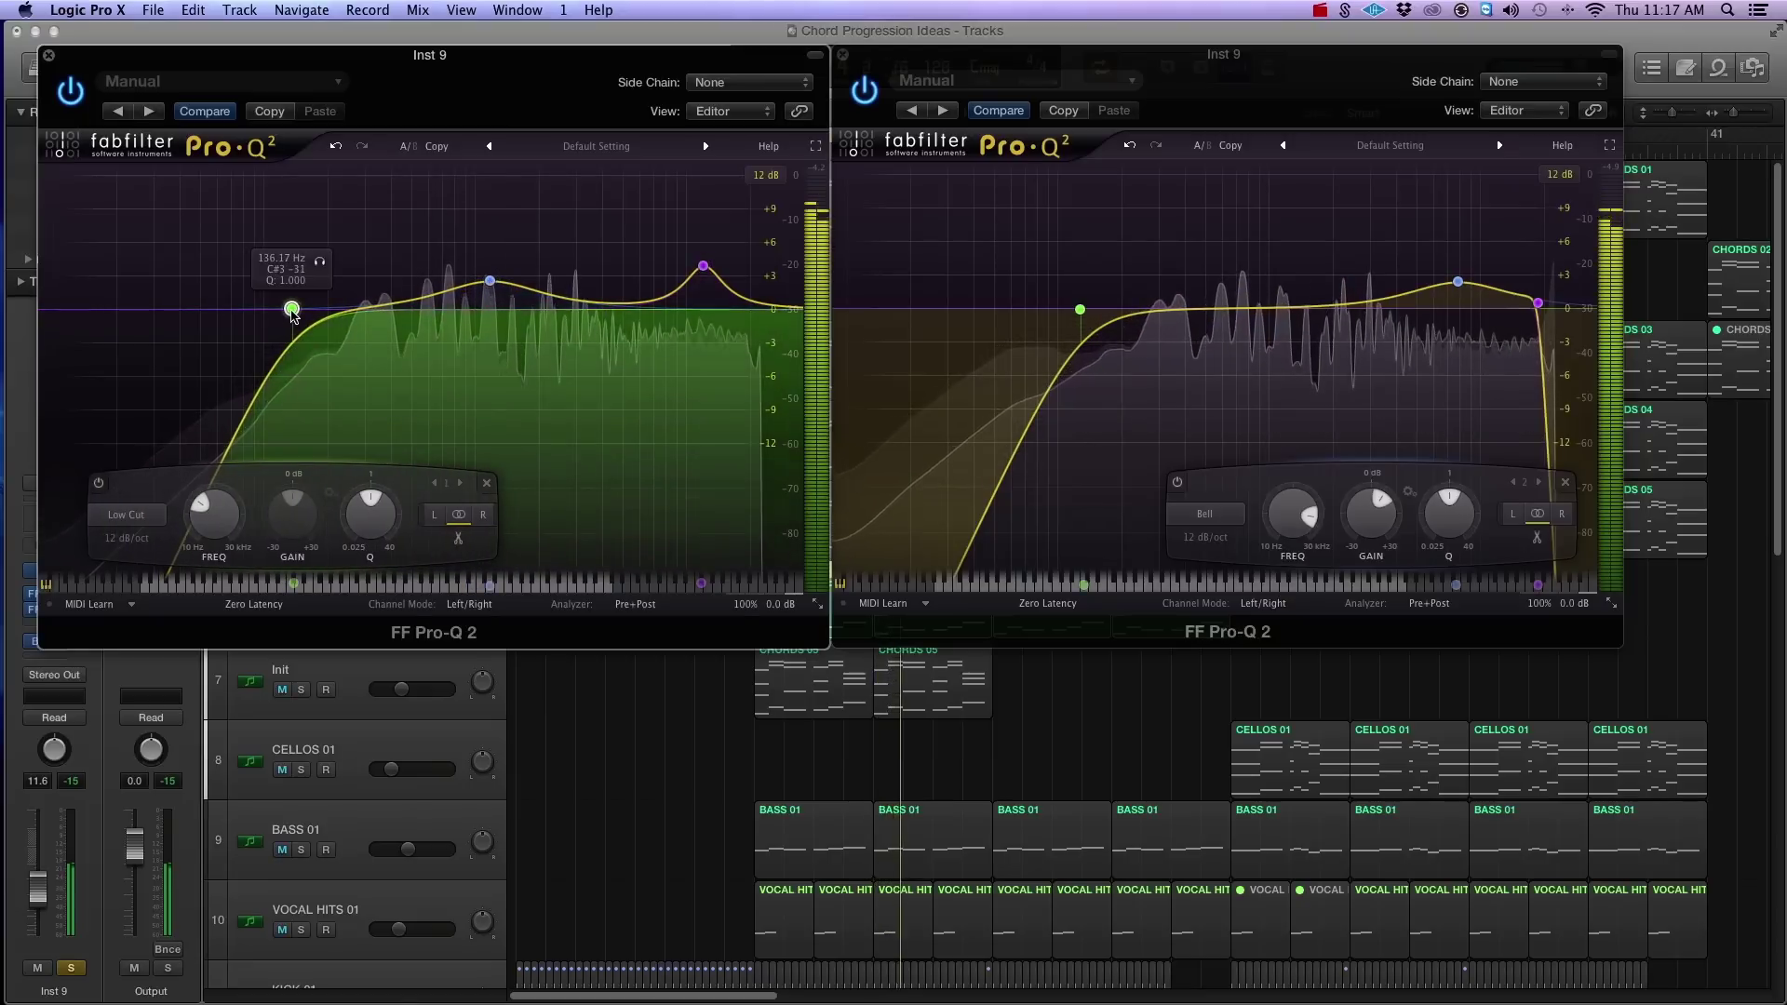
Set the low cut slopes in both equalizers to 96 dB/oct, with the second EQ's cut at about 136 Hz, and audition the loop.
{"action": "right_click", "coordinate": [291, 310]}
{"action": "mouse_move", "coordinate": [378, 360]}
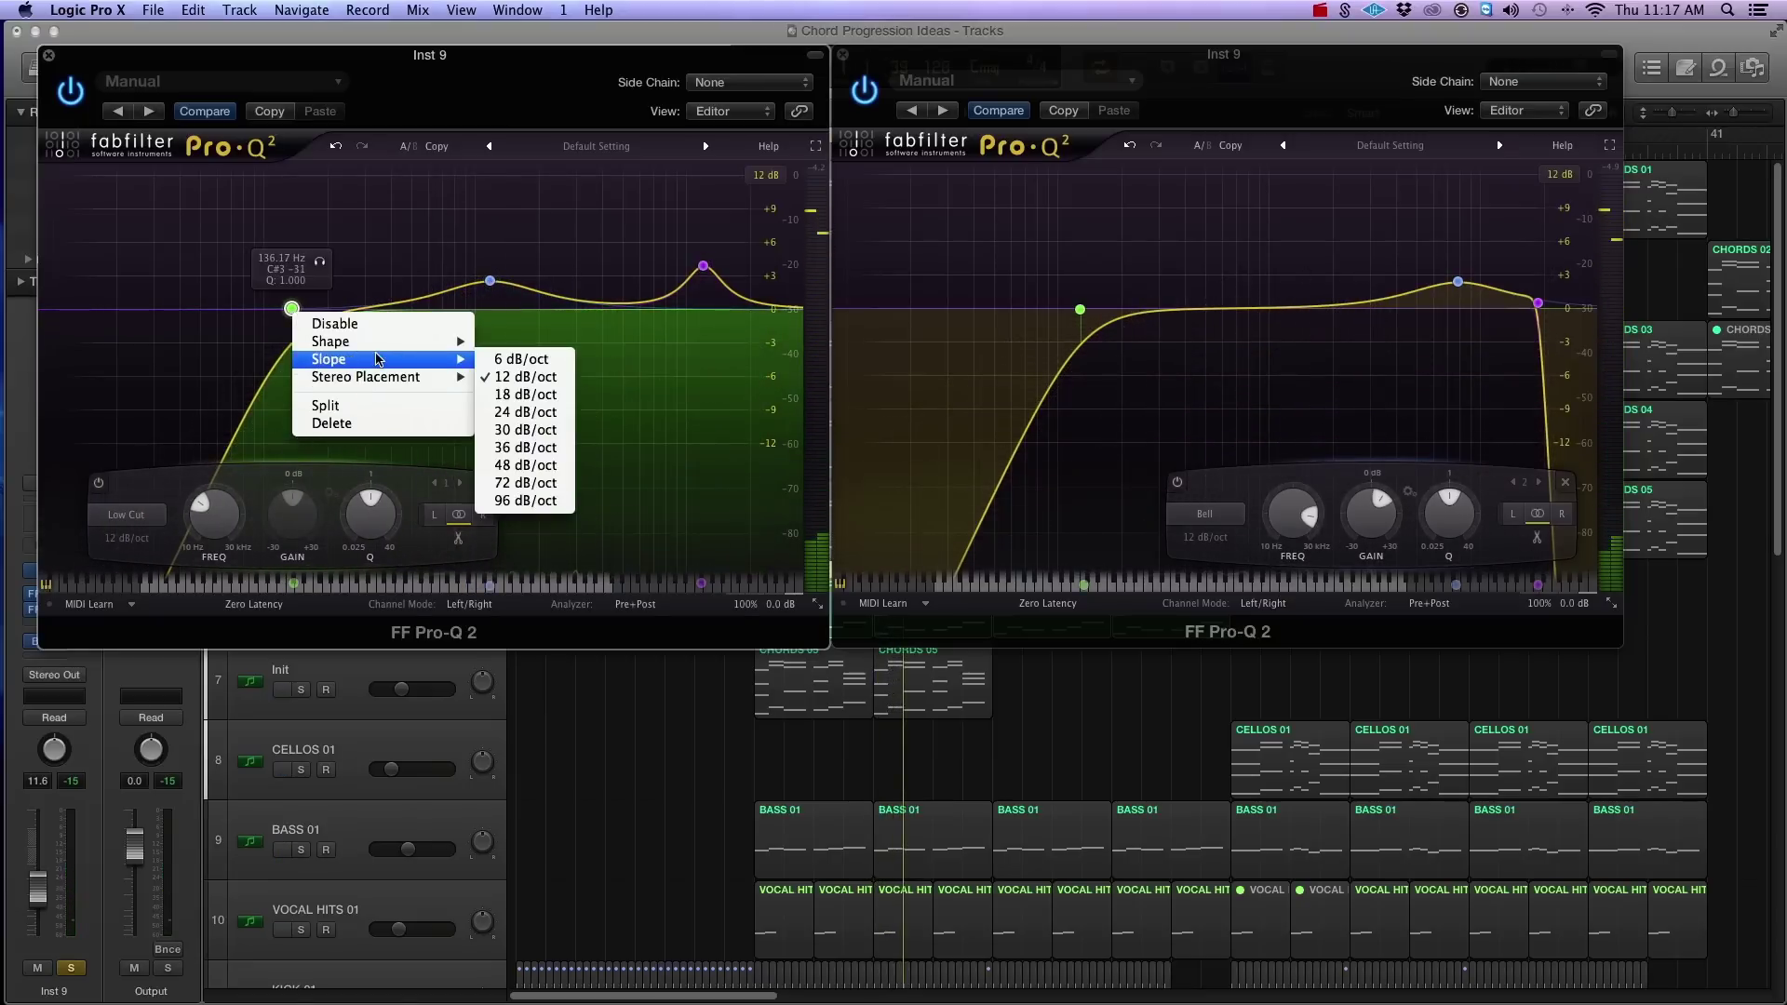
{"action": "left_click", "coordinate": [516, 501]}
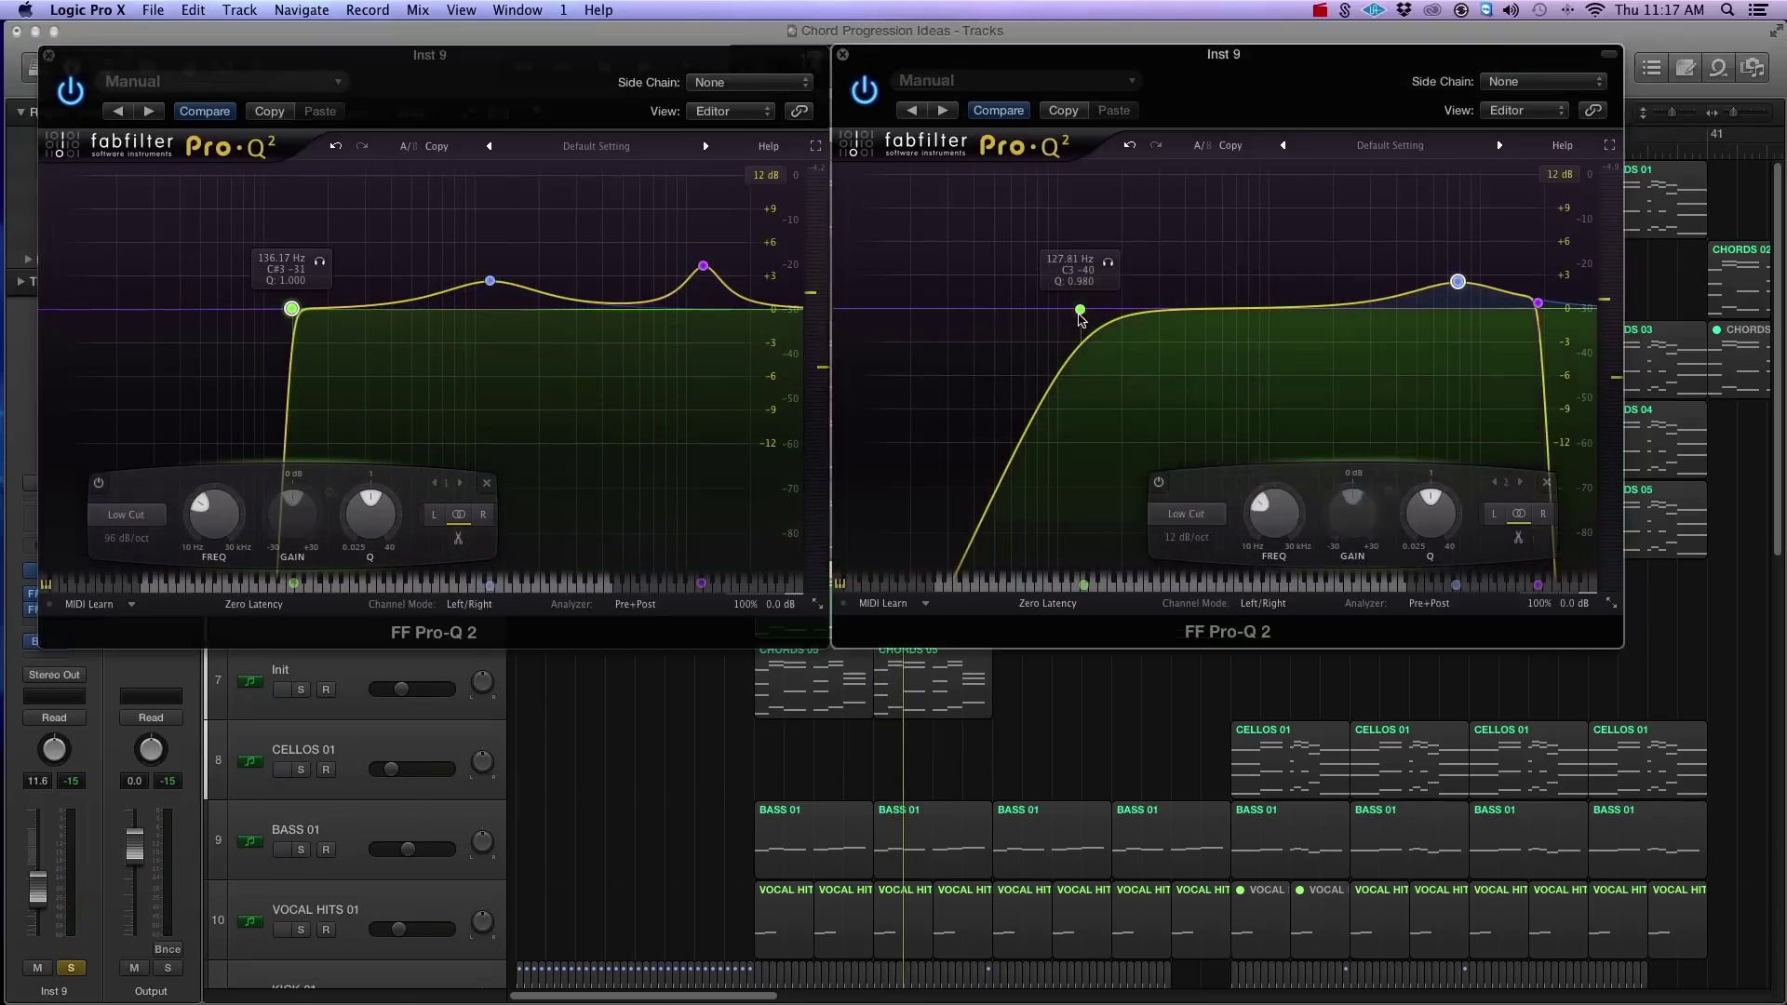
{"action": "right_click", "coordinate": [1080, 309]}
{"action": "mouse_move", "coordinate": [1159, 365]}
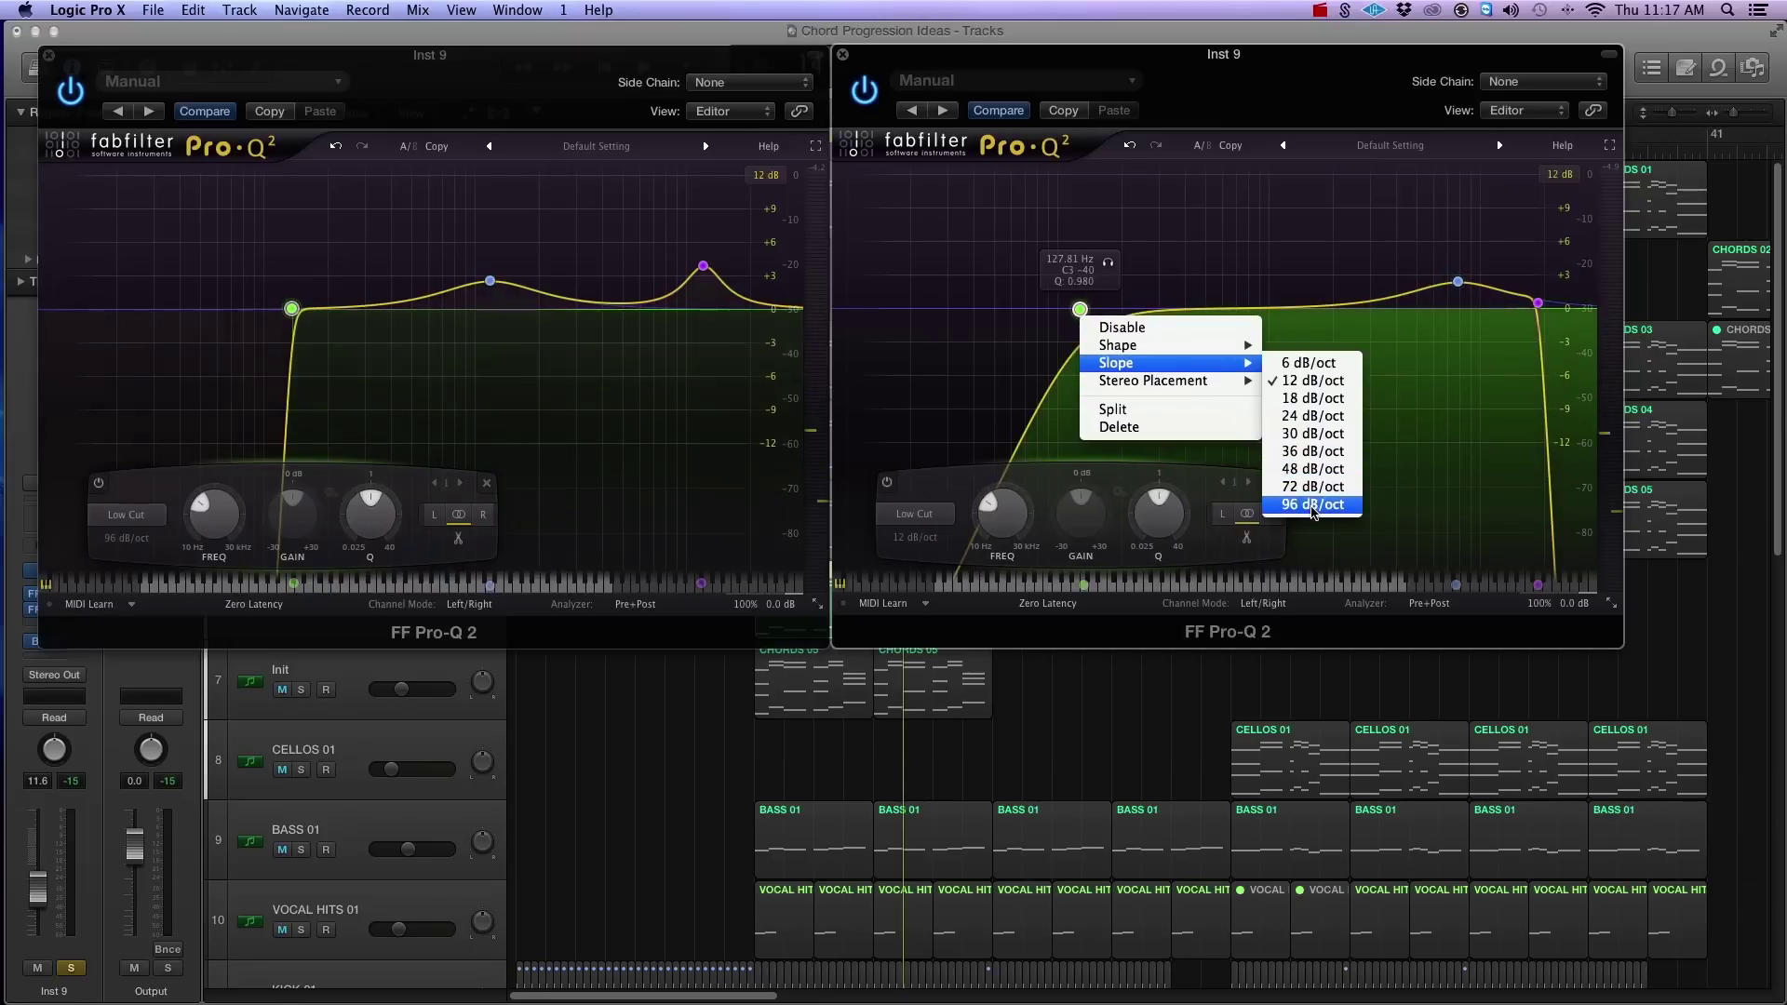
{"action": "left_click", "coordinate": [1313, 509]}
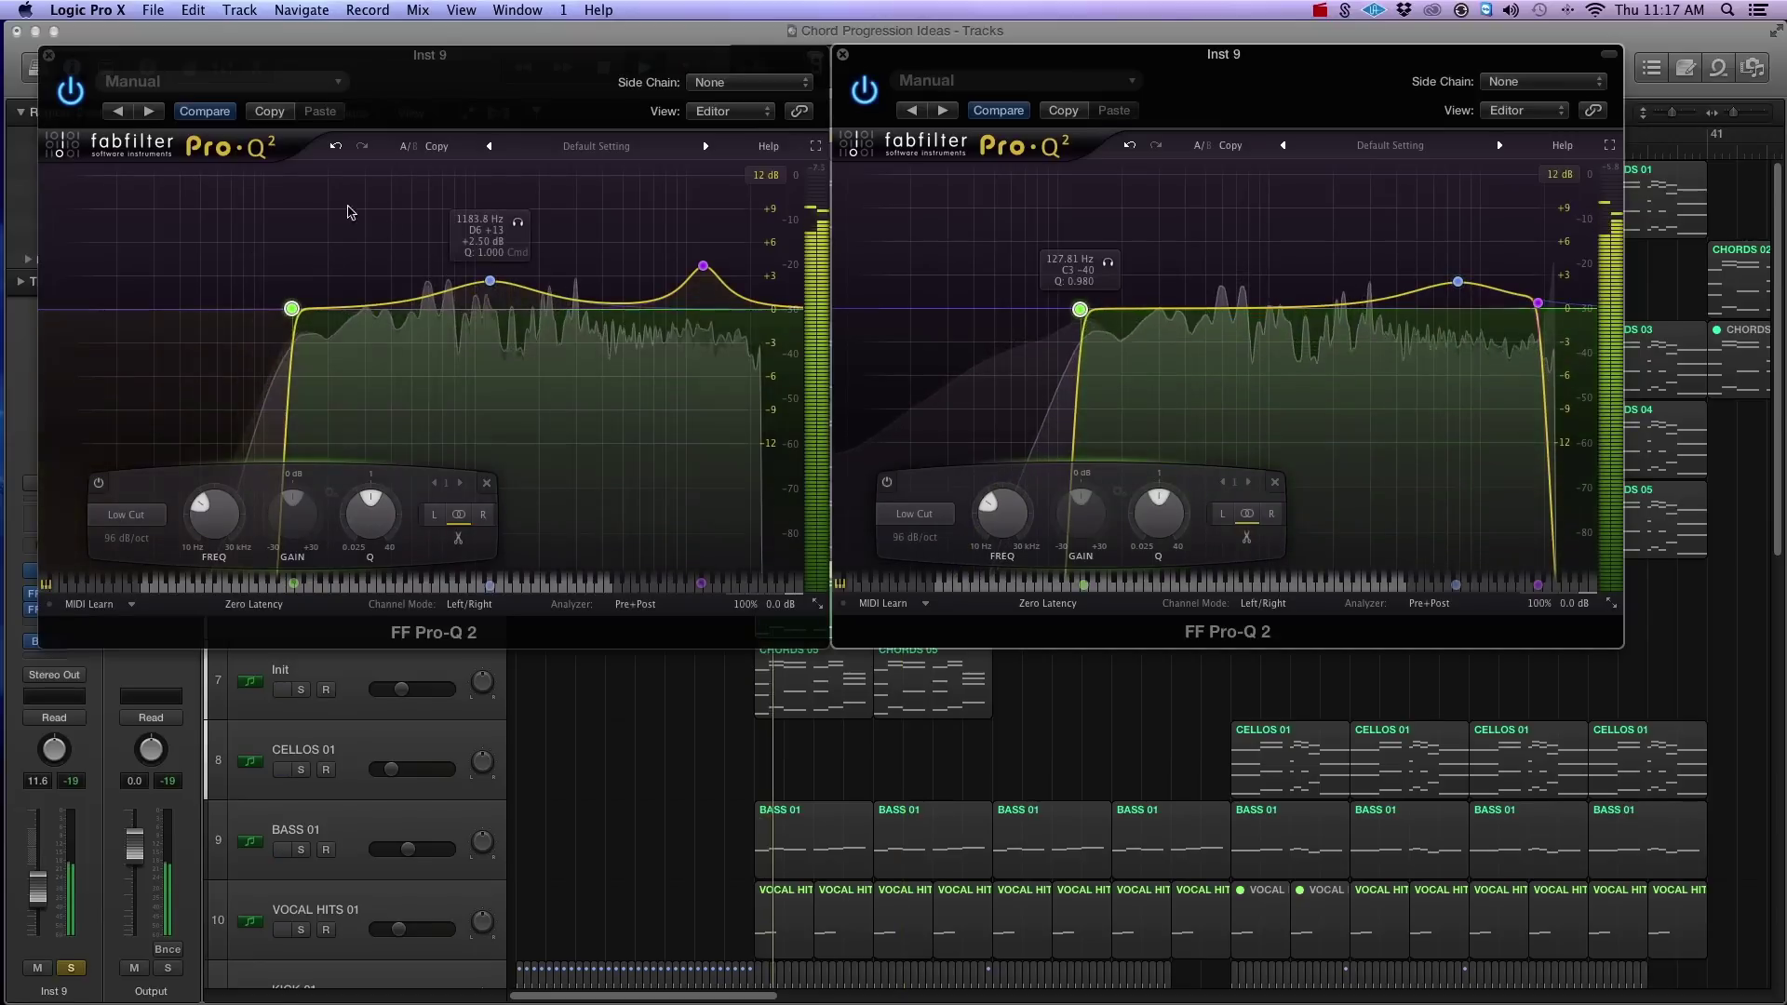
{"action": "key", "text": "space"}
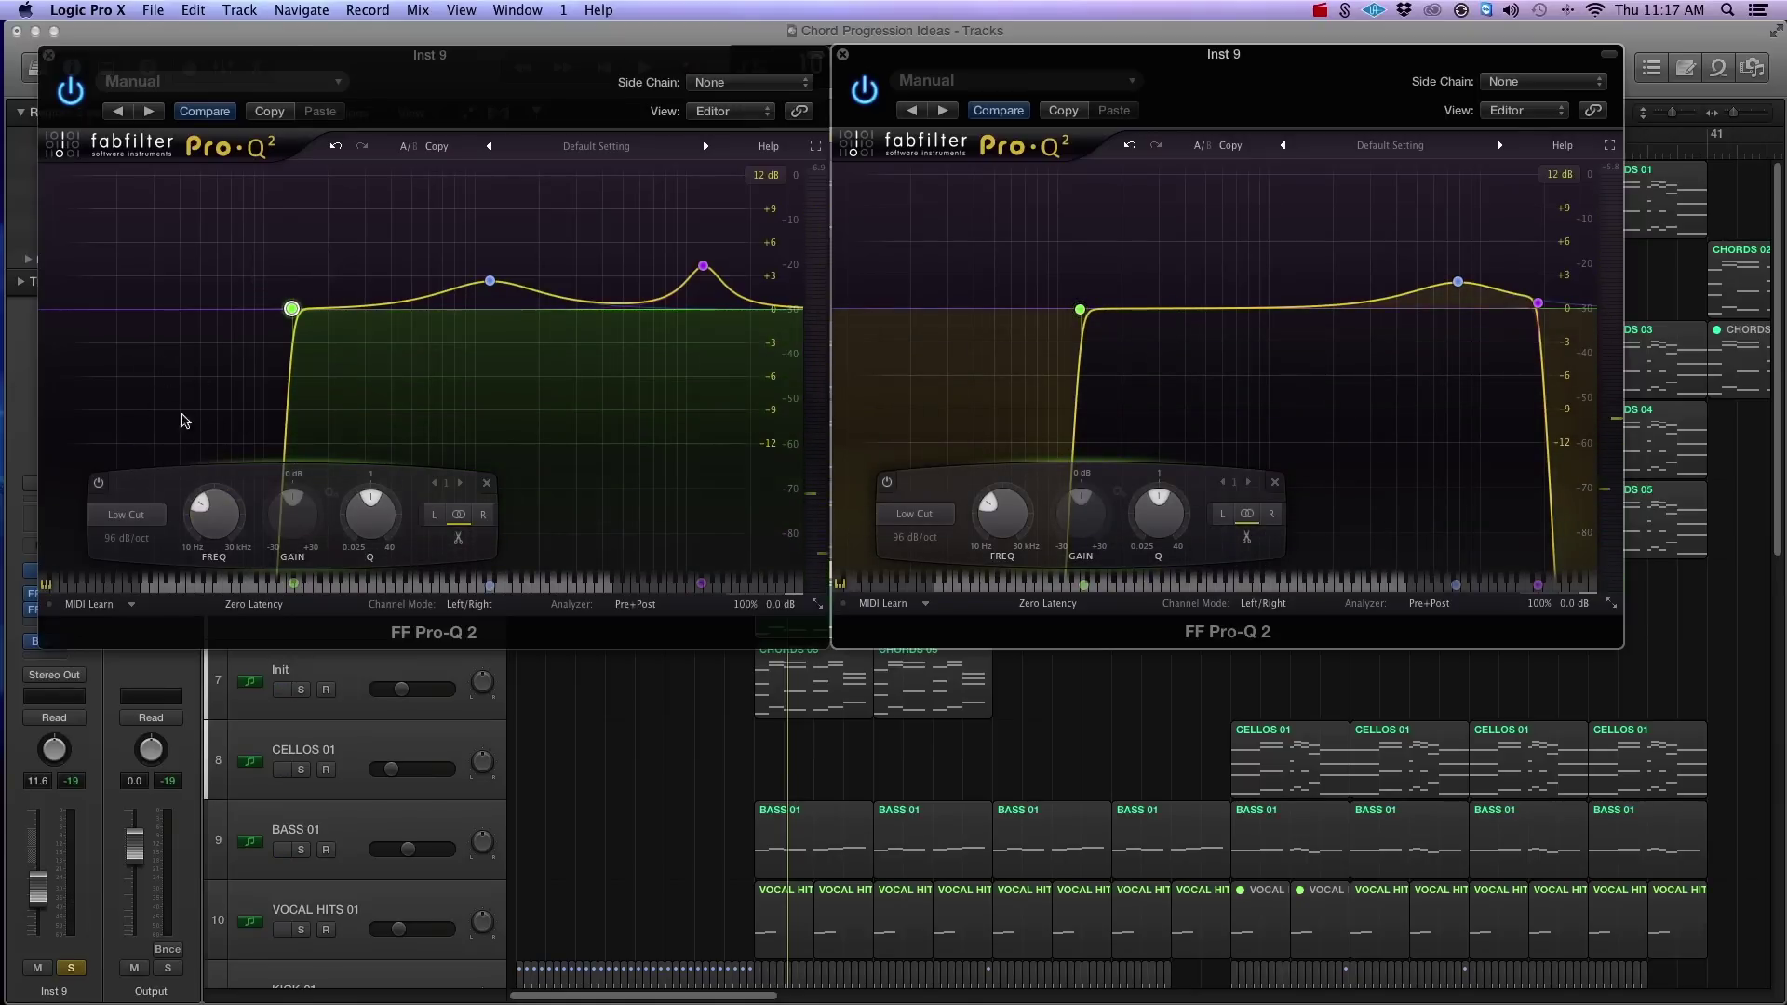
Check the low cut bands in both equalizers and close the two Pro-Q 2 windows.
{"action": "left_click_drag", "start_coordinate": [292, 309], "coordinate": [291, 311]}
{"action": "left_click", "coordinate": [1079, 311]}
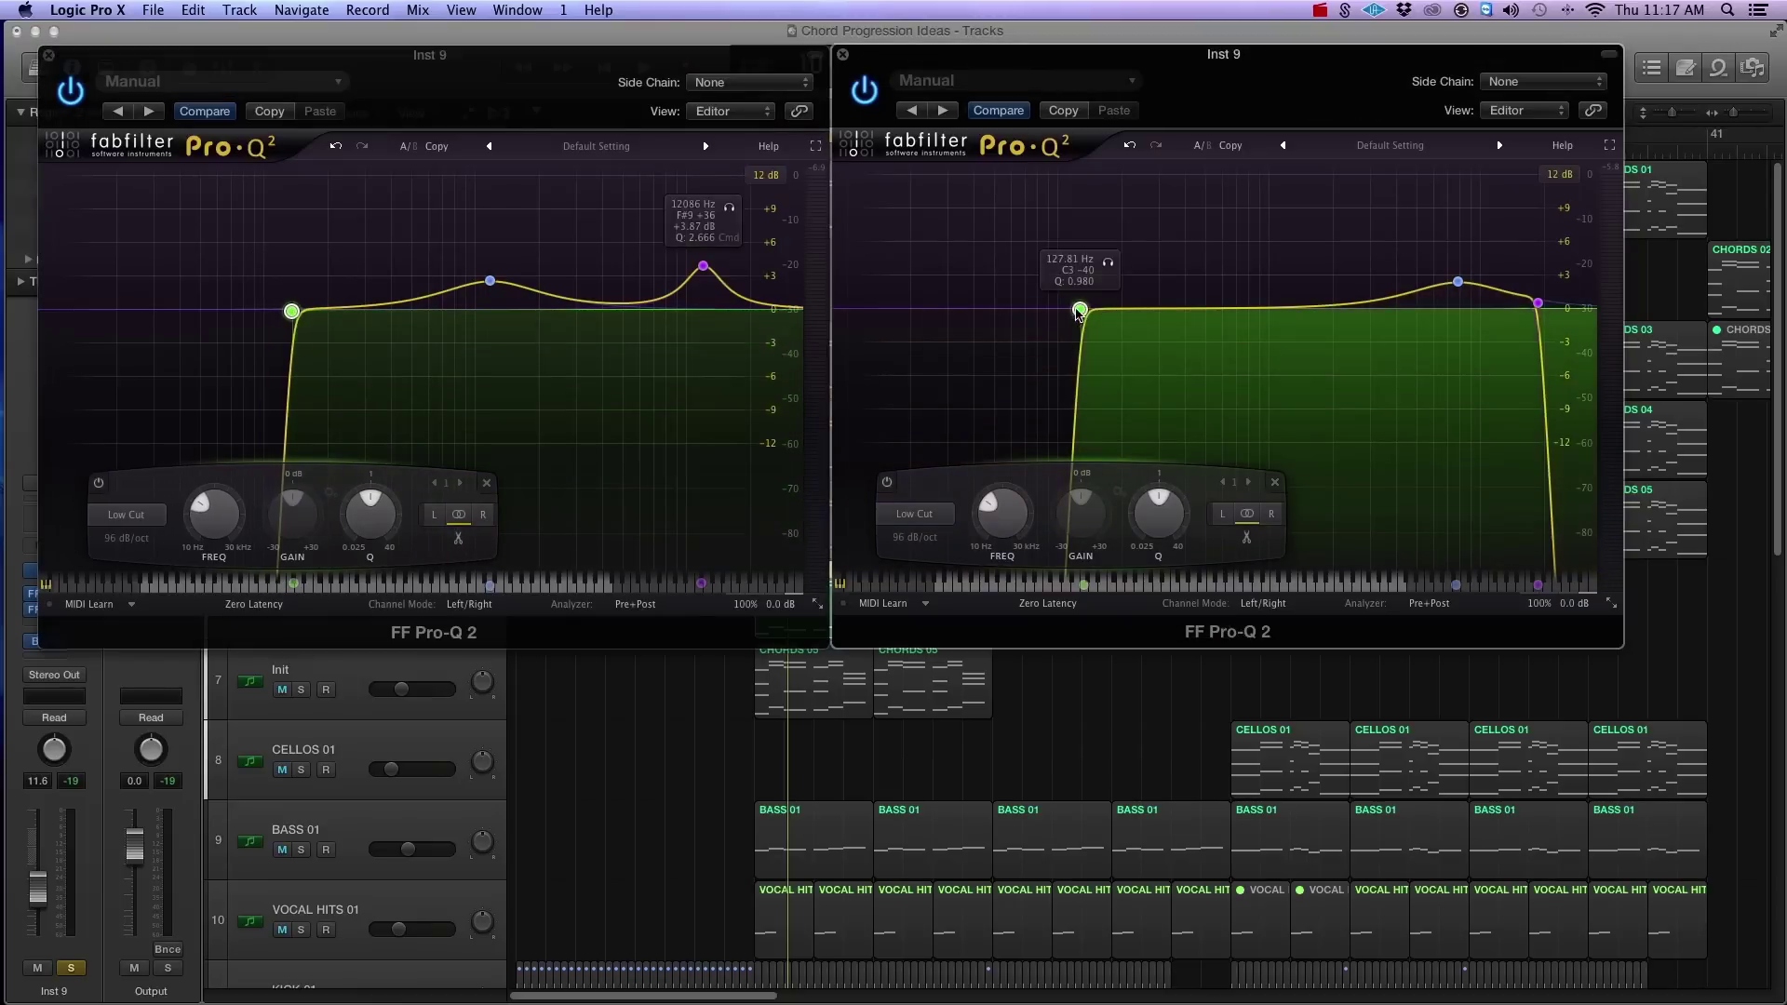
{"action": "left_click", "coordinate": [49, 56]}
{"action": "left_click", "coordinate": [842, 54]}
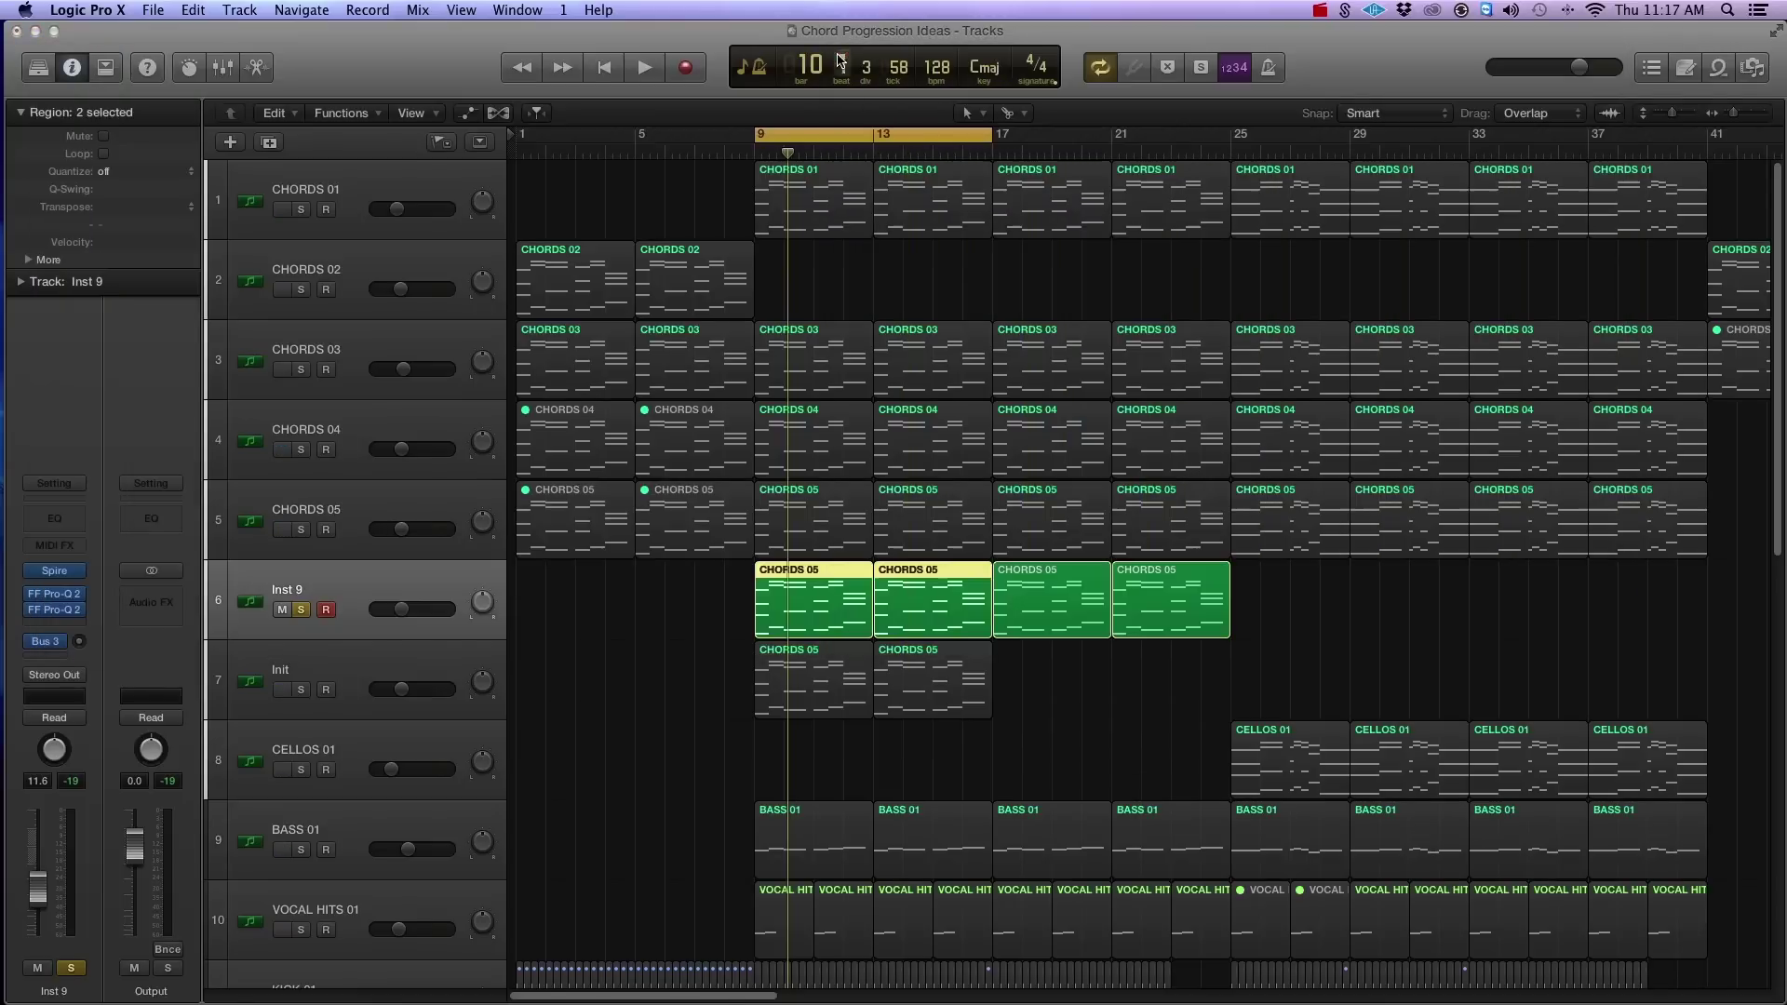
Insert a third FabFilter Pro-Q 2 on the Inst 9 track and move its window over the arrangement.
{"action": "left_click", "coordinate": [77, 625]}
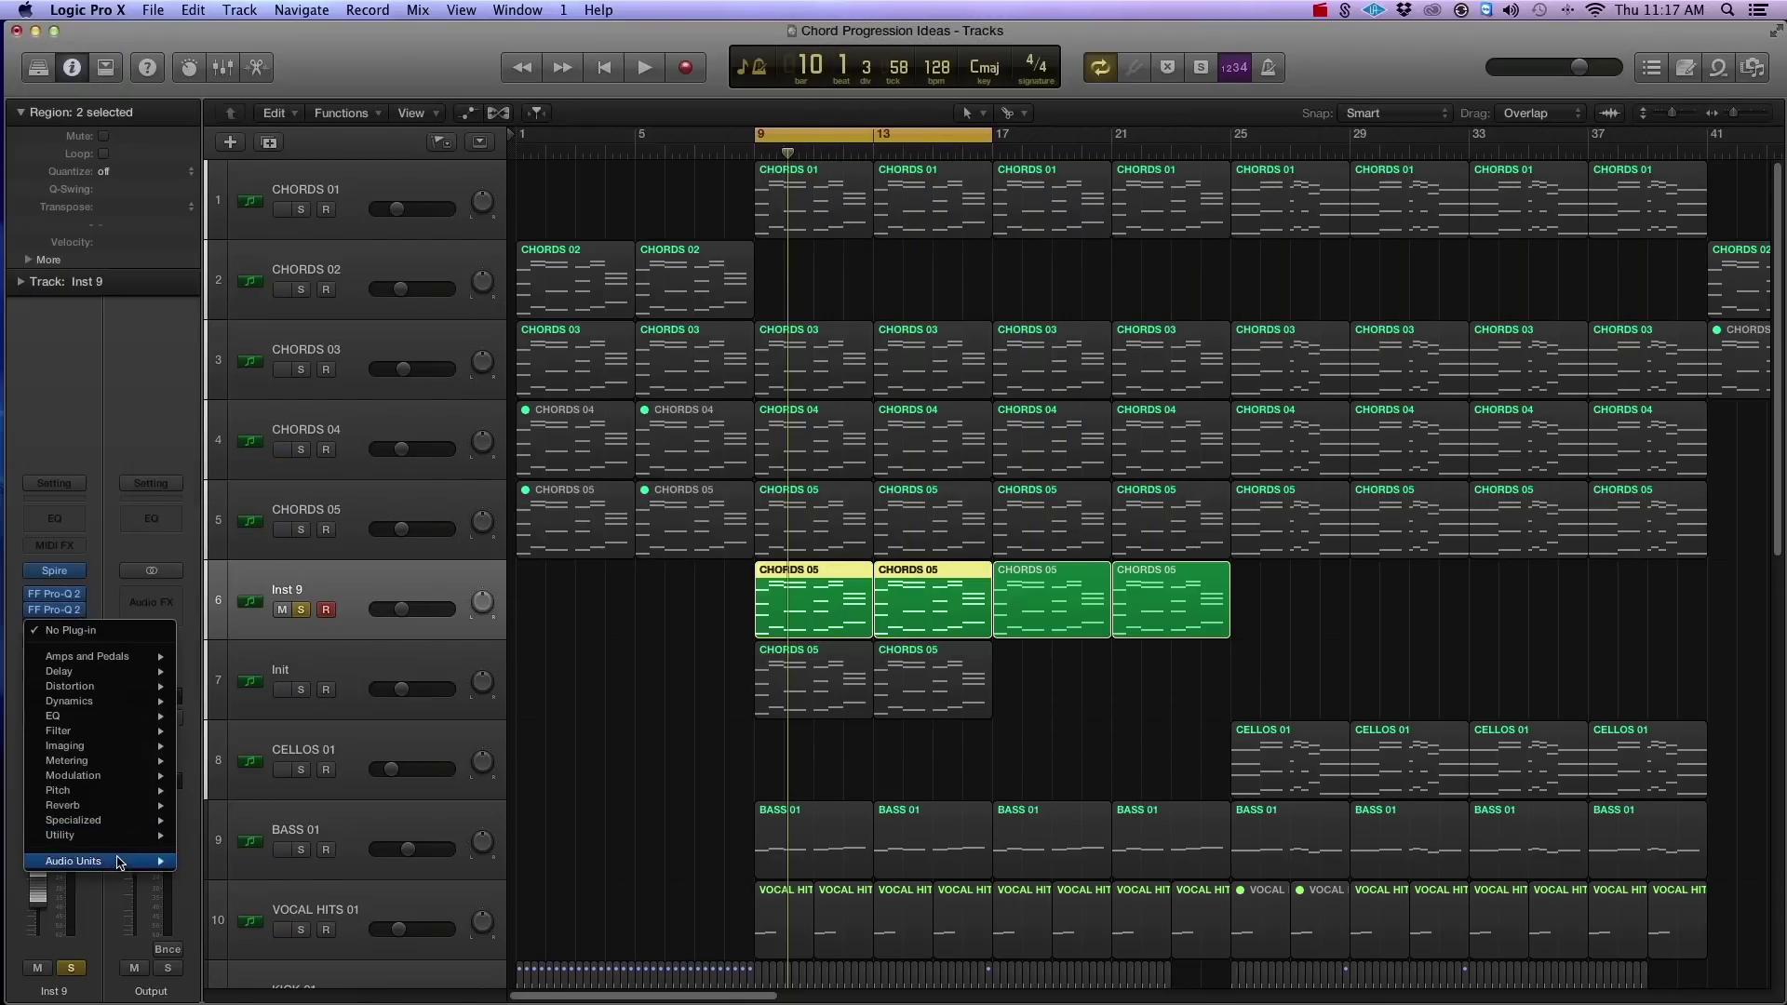
{"action": "mouse_move", "coordinate": [103, 861]}
{"action": "mouse_move", "coordinate": [284, 676]}
{"action": "mouse_move", "coordinate": [430, 782]}
{"action": "left_click", "coordinate": [556, 784]}
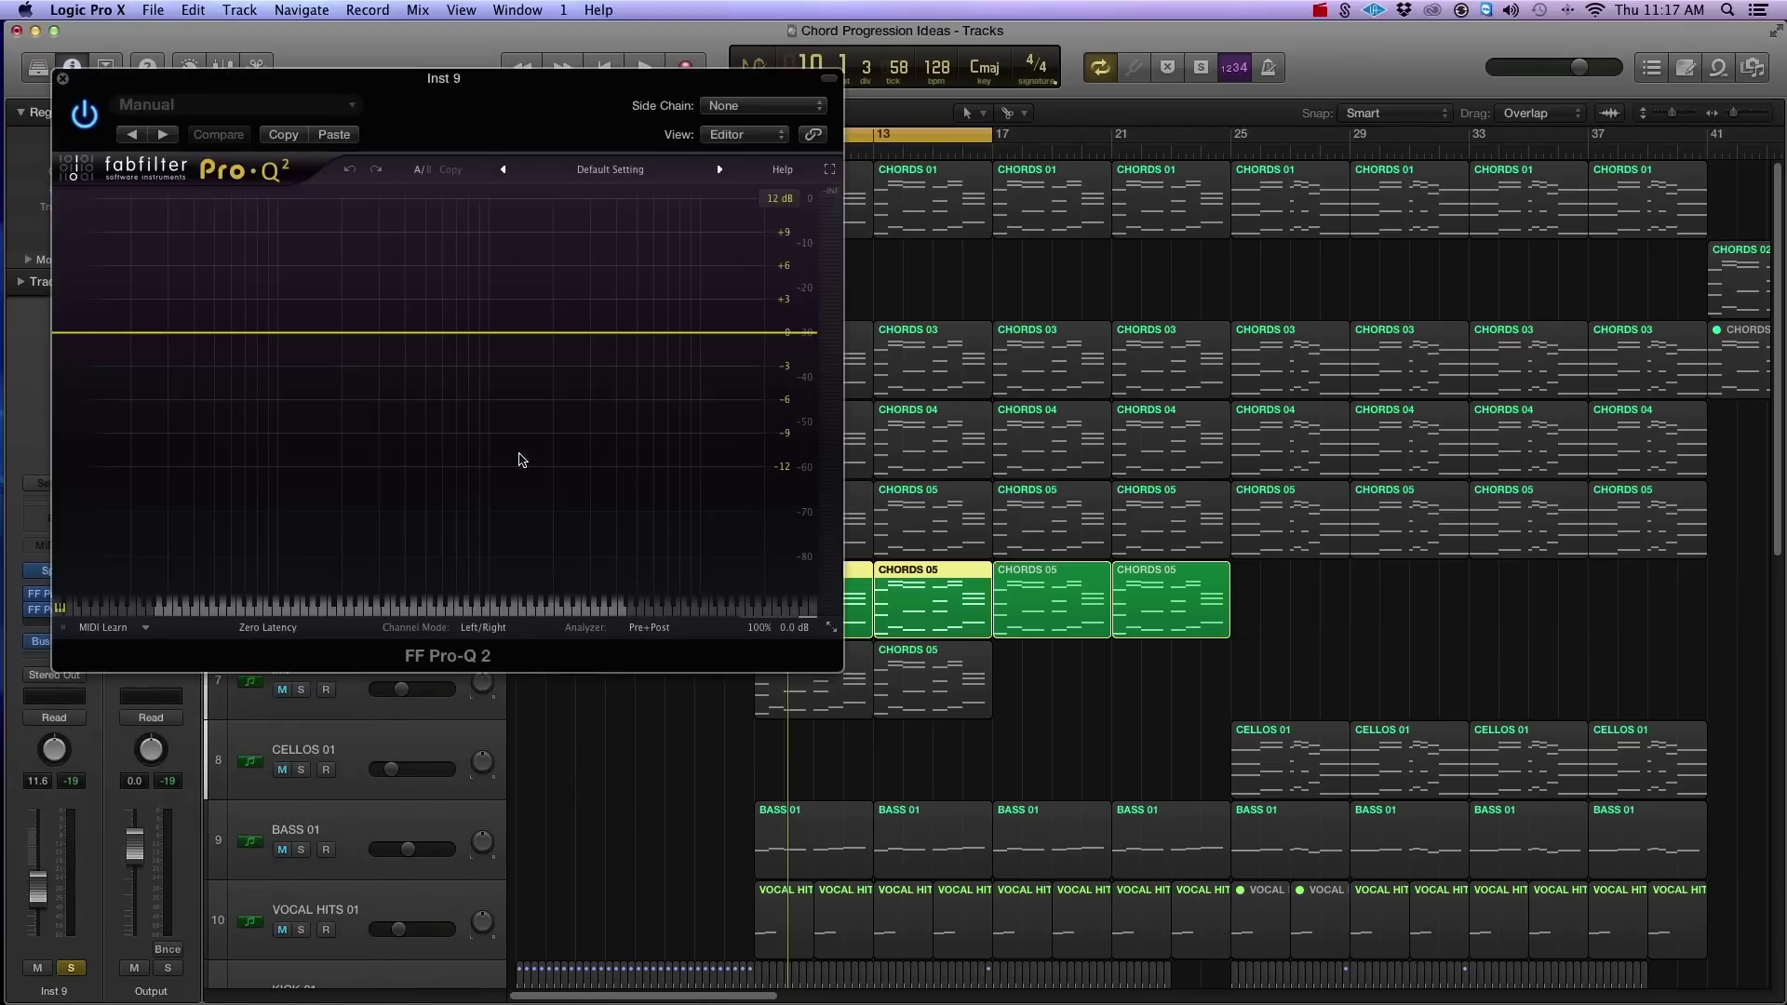
{"action": "left_click_drag", "start_coordinate": [488, 84], "coordinate": [909, 168]}
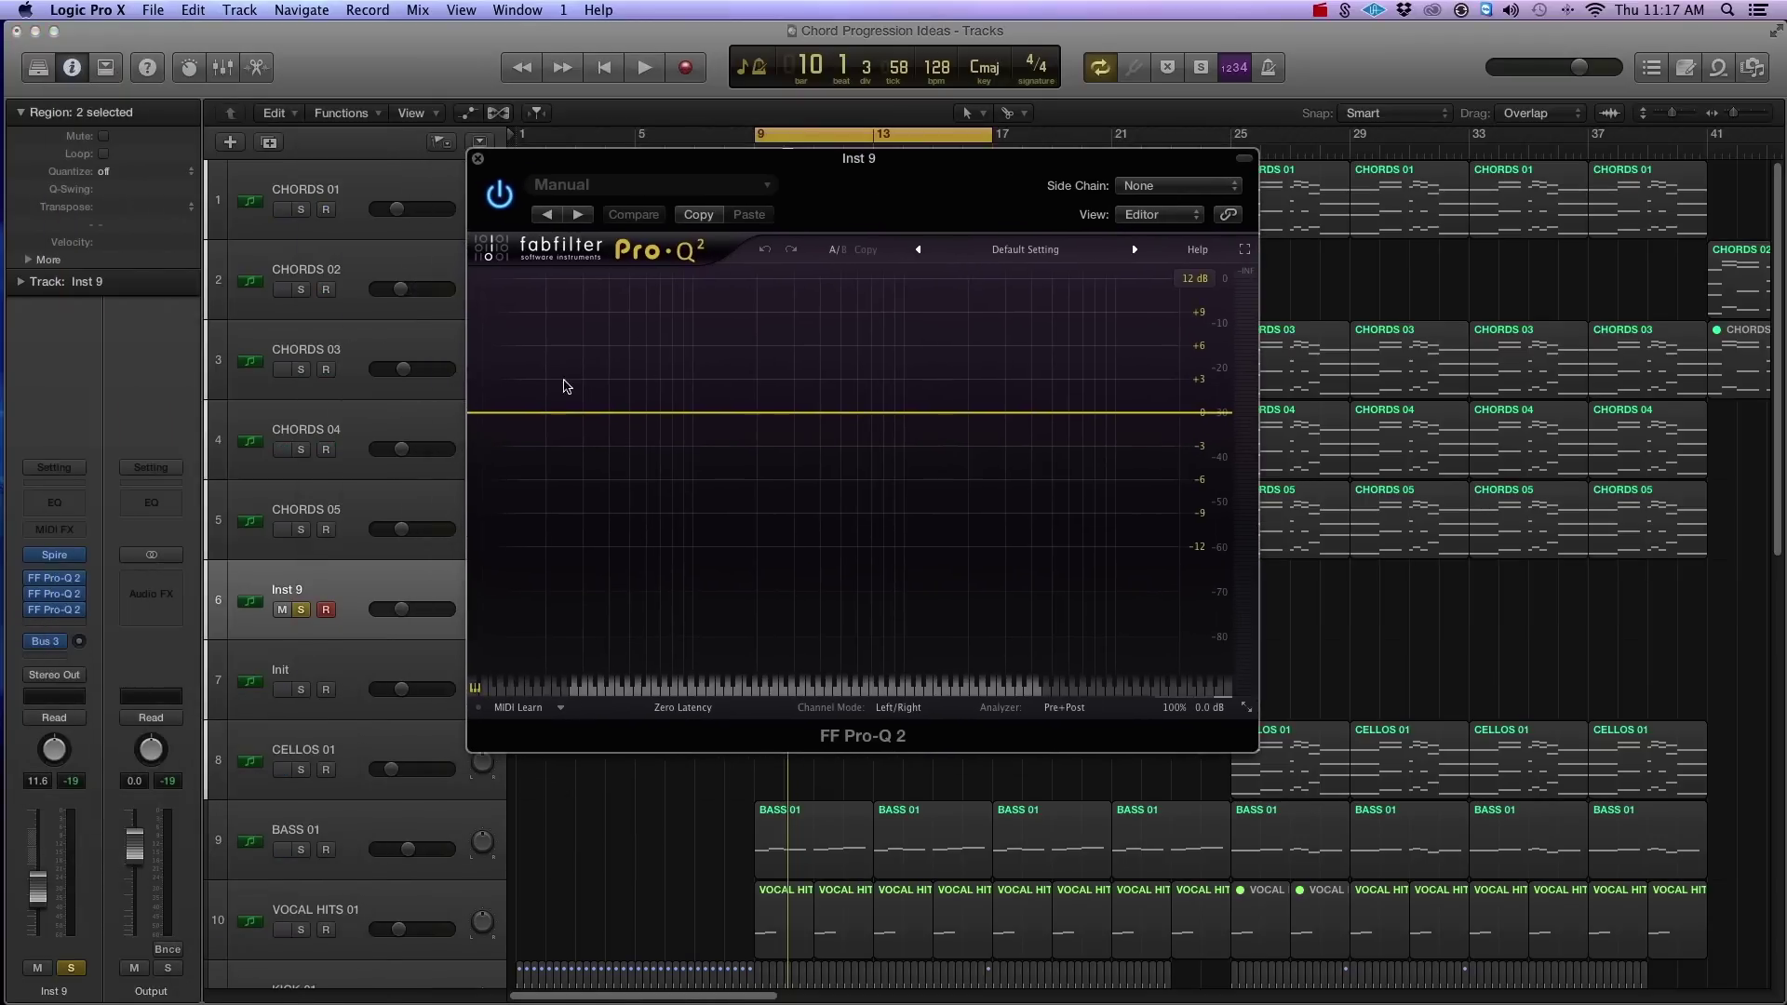
Add a low cut with a 96 dB/oct slope at about 190 Hz in the third equalizer.
{"action": "left_click", "coordinate": [530, 415]}
{"action": "left_click_drag", "start_coordinate": [531, 415], "coordinate": [742, 409]}
{"action": "left_click", "coordinate": [592, 643]}
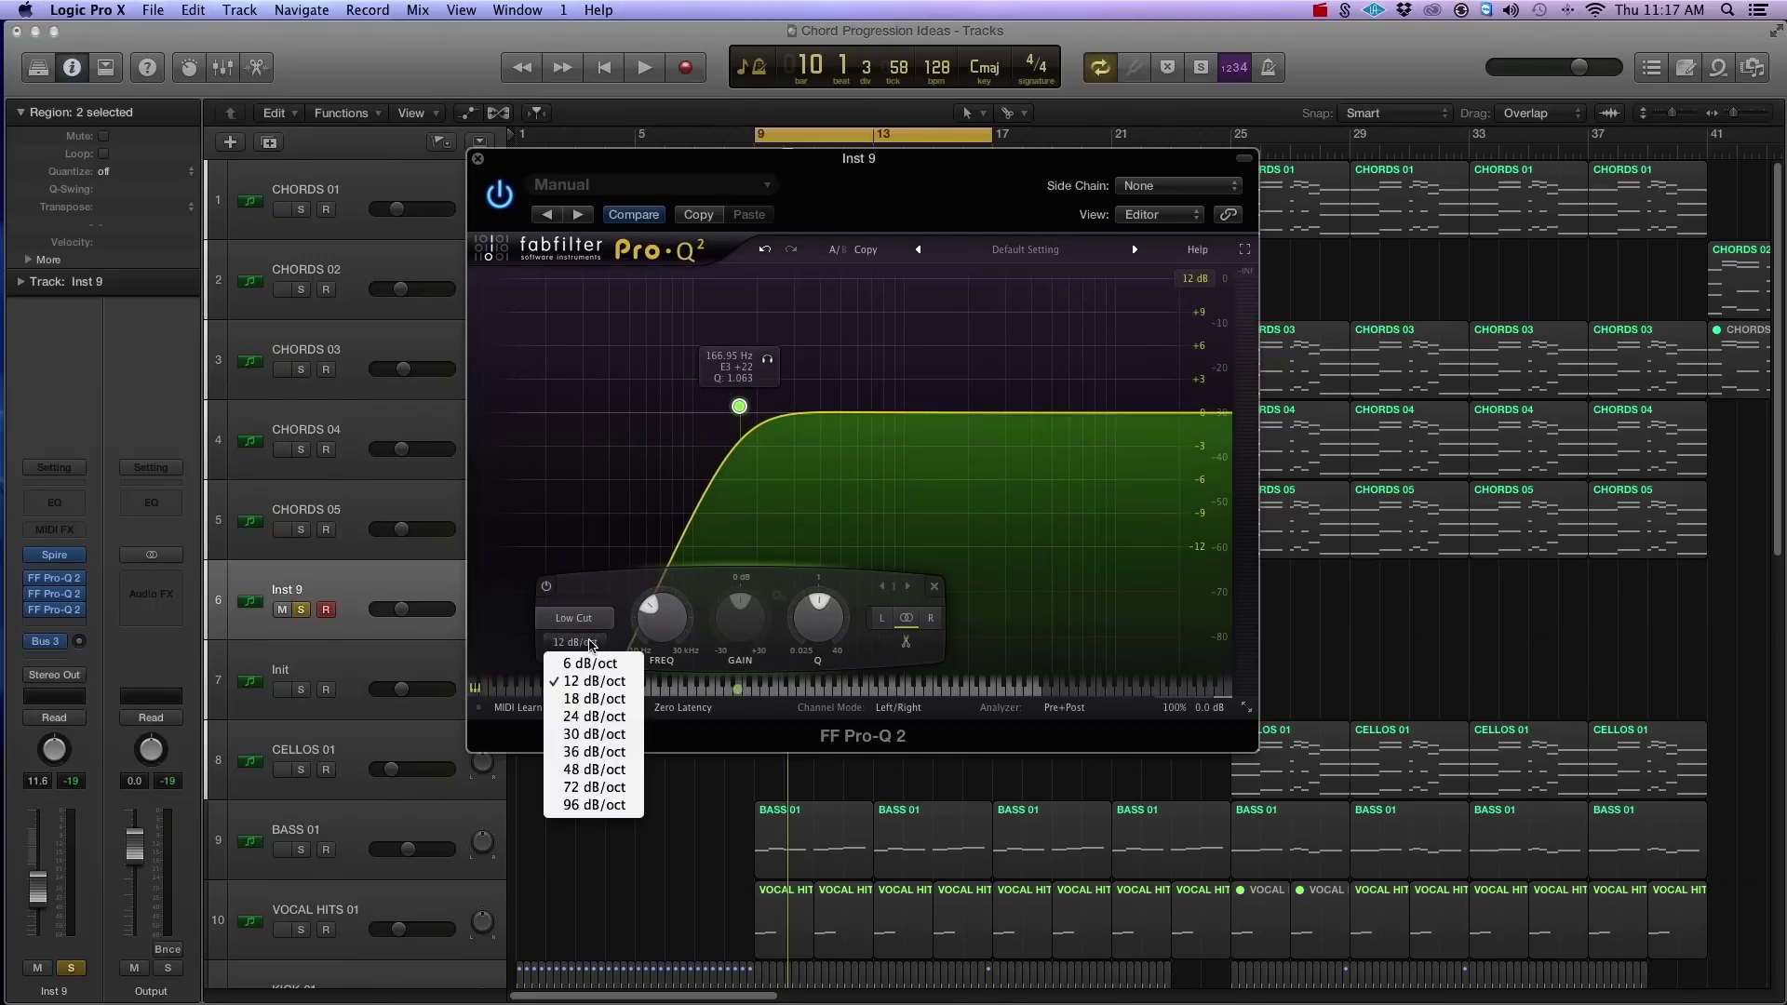
{"action": "left_click", "coordinate": [594, 805]}
{"action": "mouse_move", "coordinate": [740, 414]}
{"action": "left_mouse_down"}
{"action": "mouse_move", "coordinate": [767, 422]}
{"action": "mouse_move", "coordinate": [752, 424]}
{"action": "left_mouse_up"}
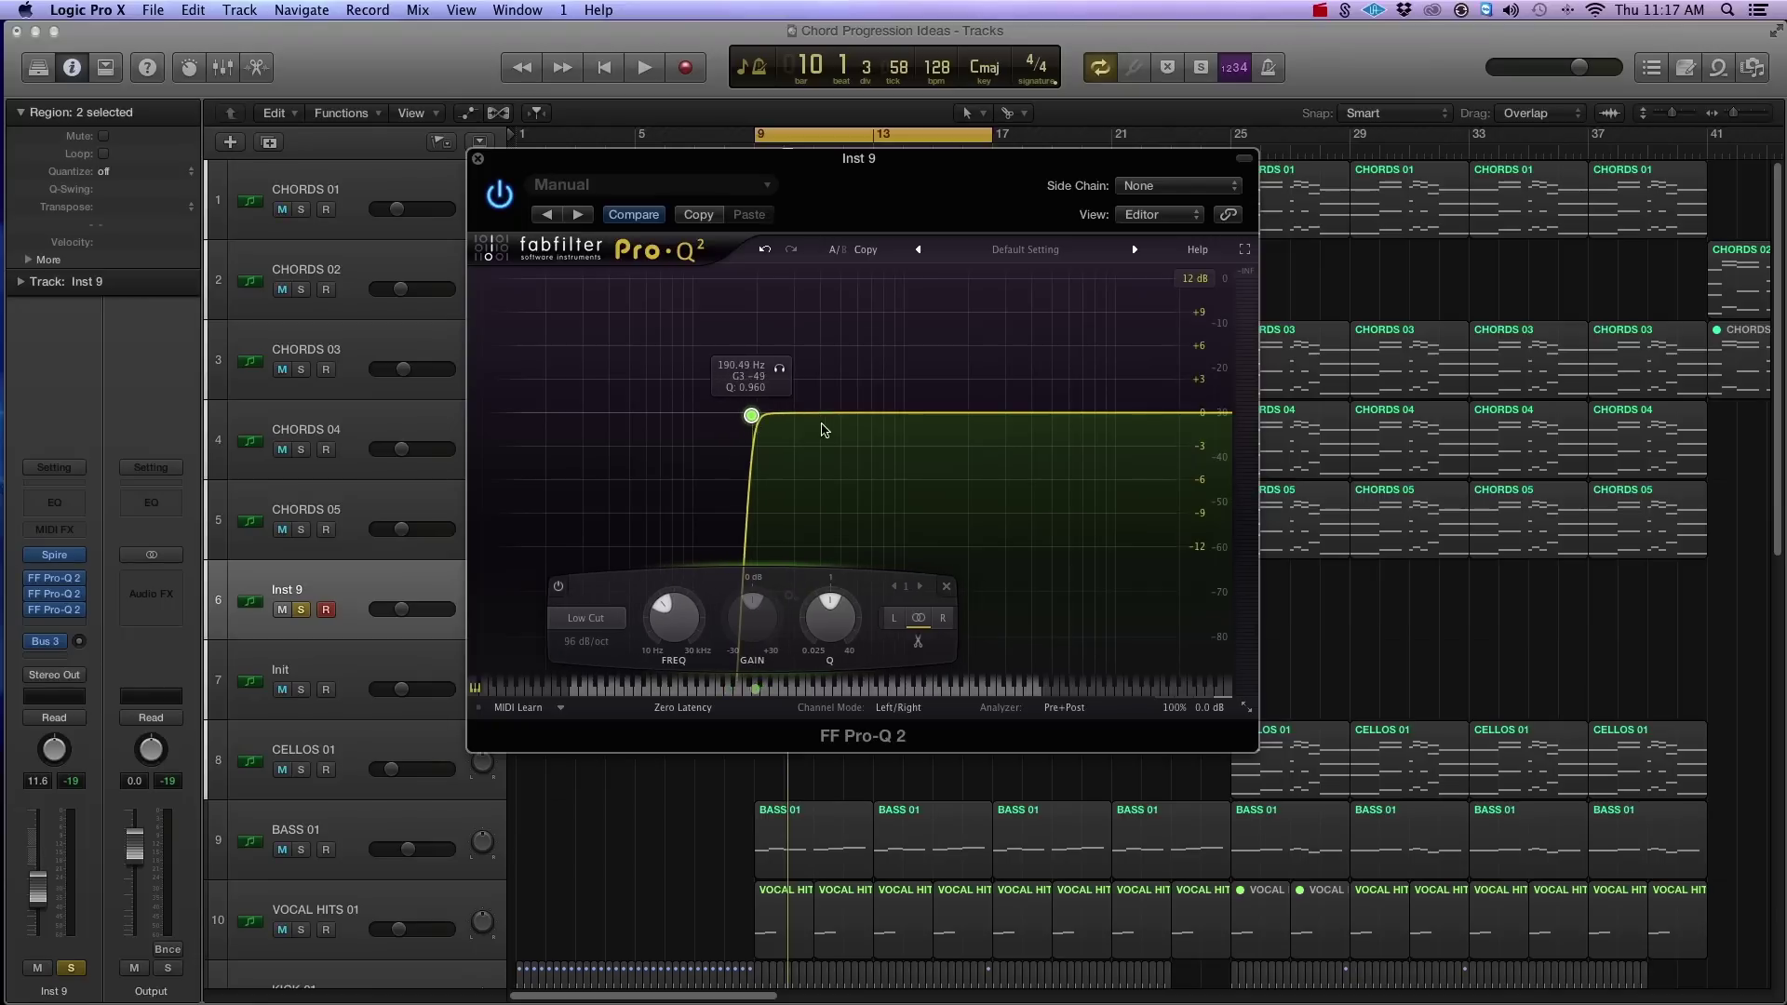
Switch the equalizer to Mid/Side mode and add a bell at about 985 Hz, +1.04 dB, placed on the Side channel.
{"action": "left_click", "coordinate": [903, 709]}
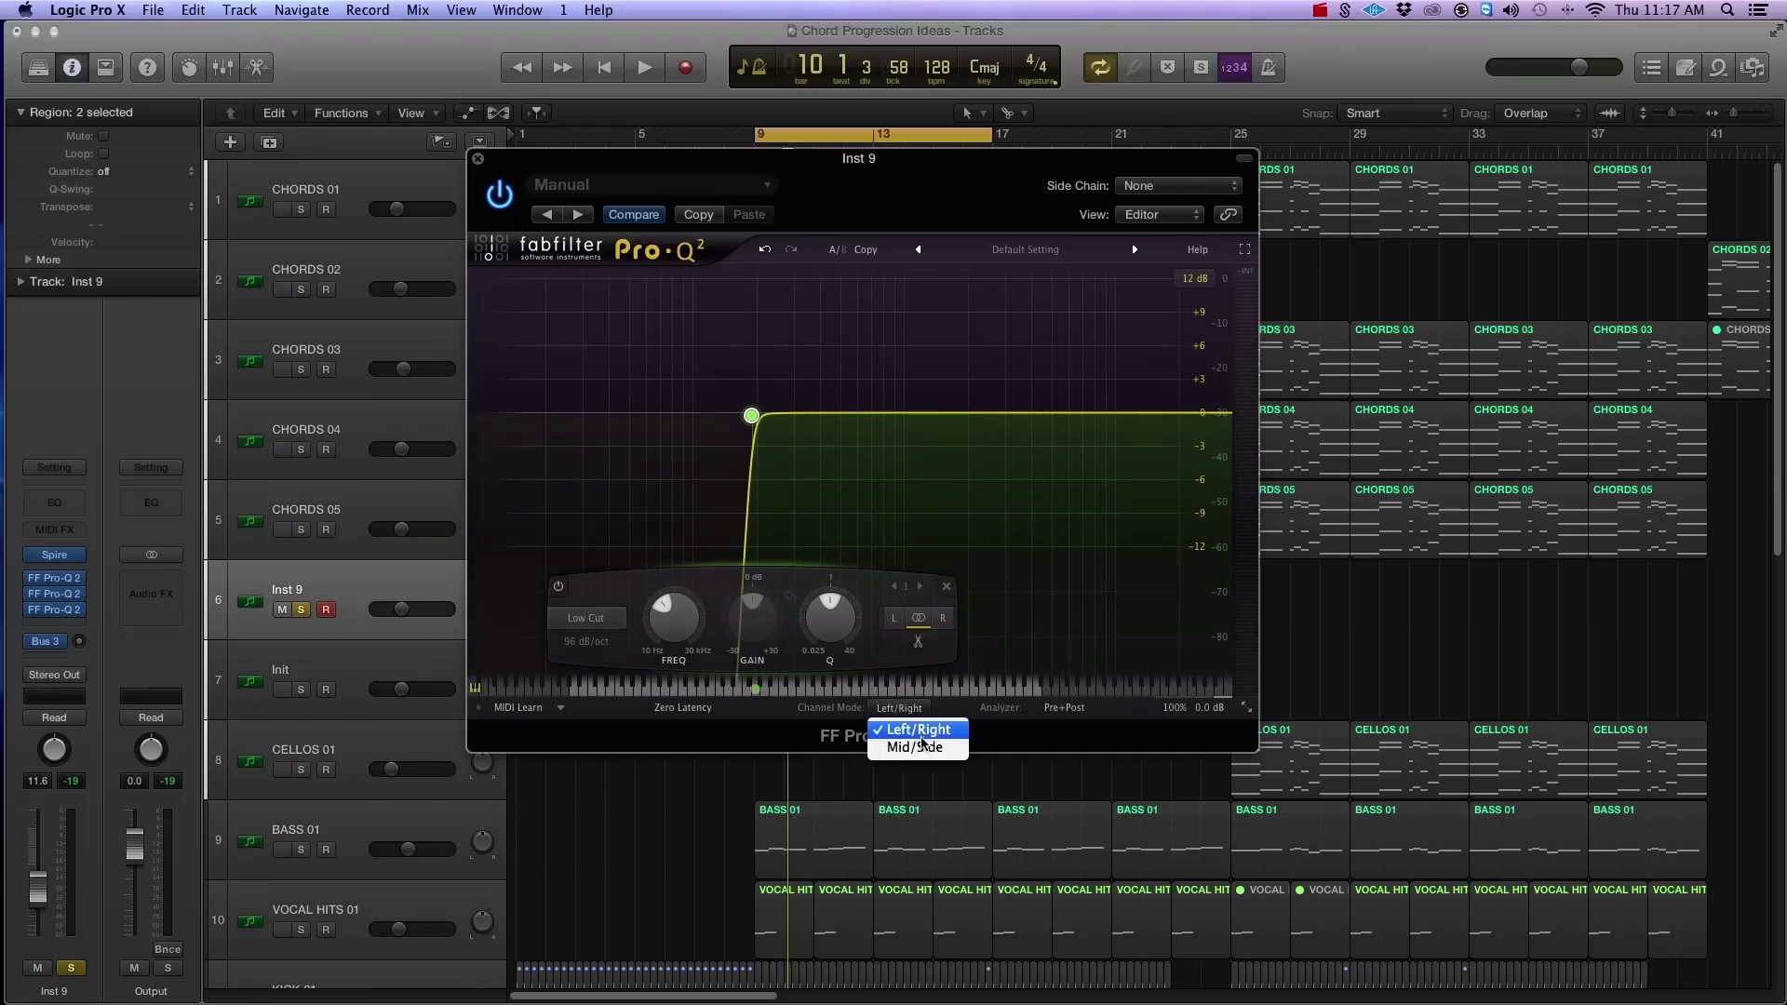
{"action": "left_click", "coordinate": [918, 748]}
{"action": "left_click", "coordinate": [935, 414]}
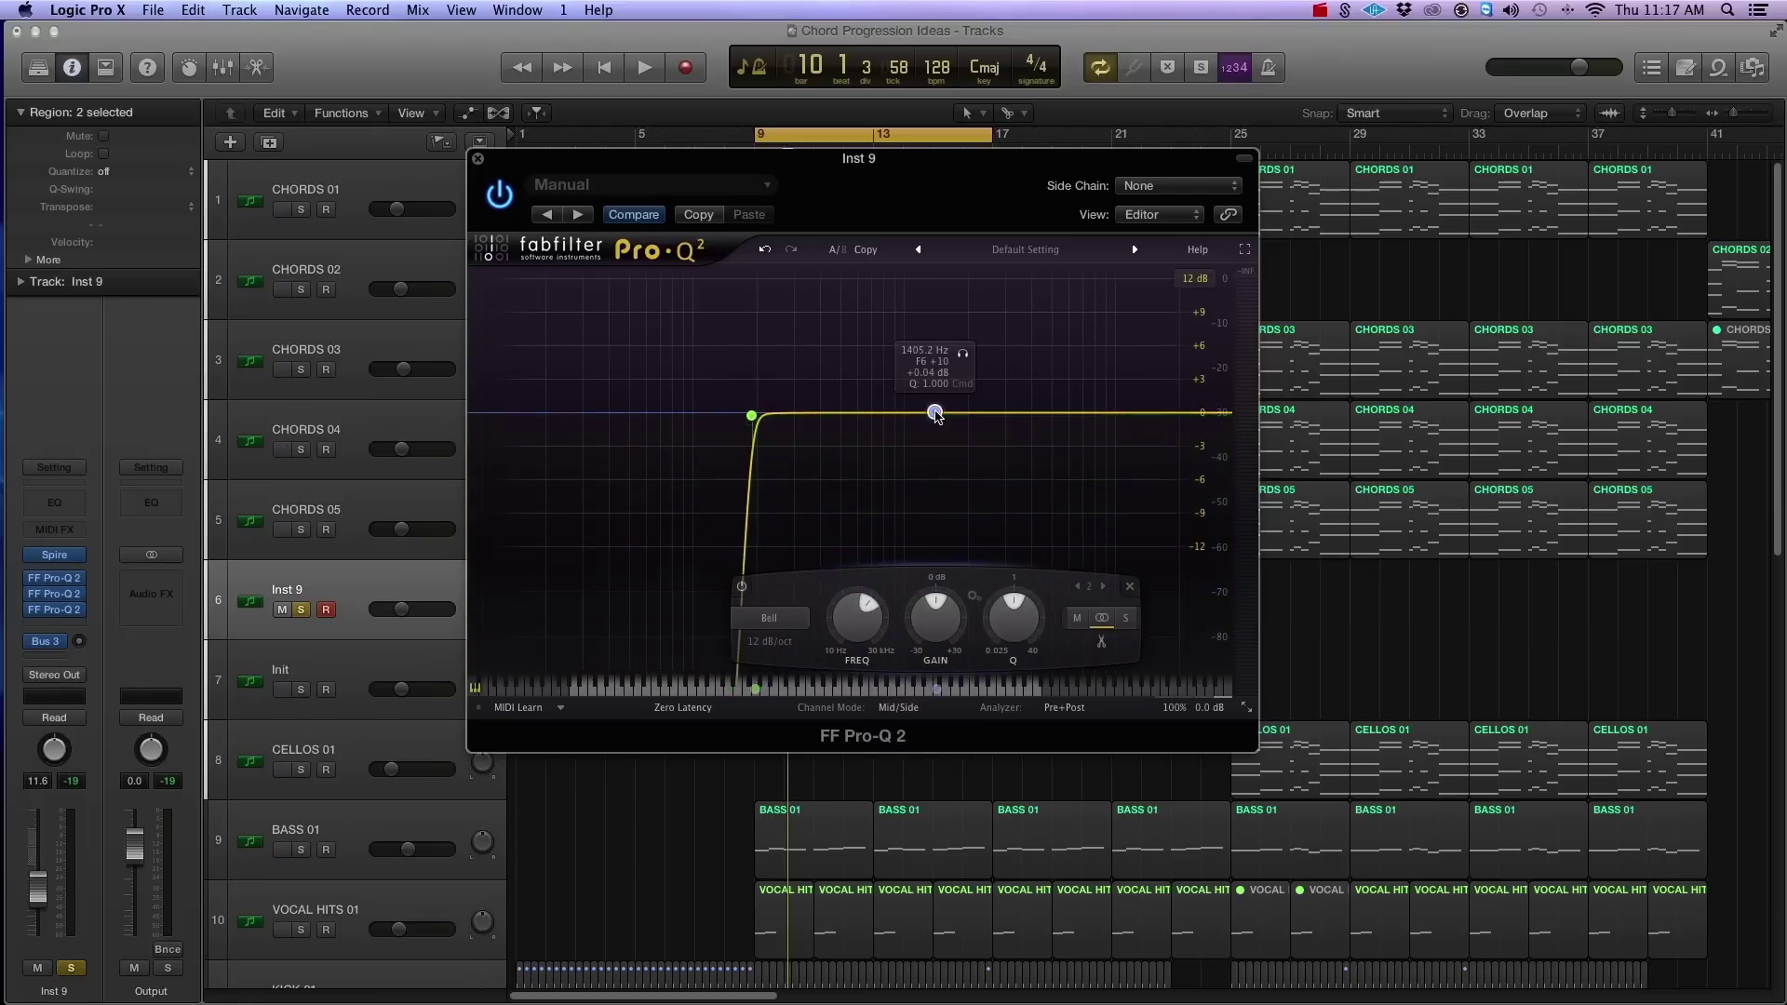
{"action": "left_click_drag", "start_coordinate": [935, 415], "coordinate": [902, 402]}
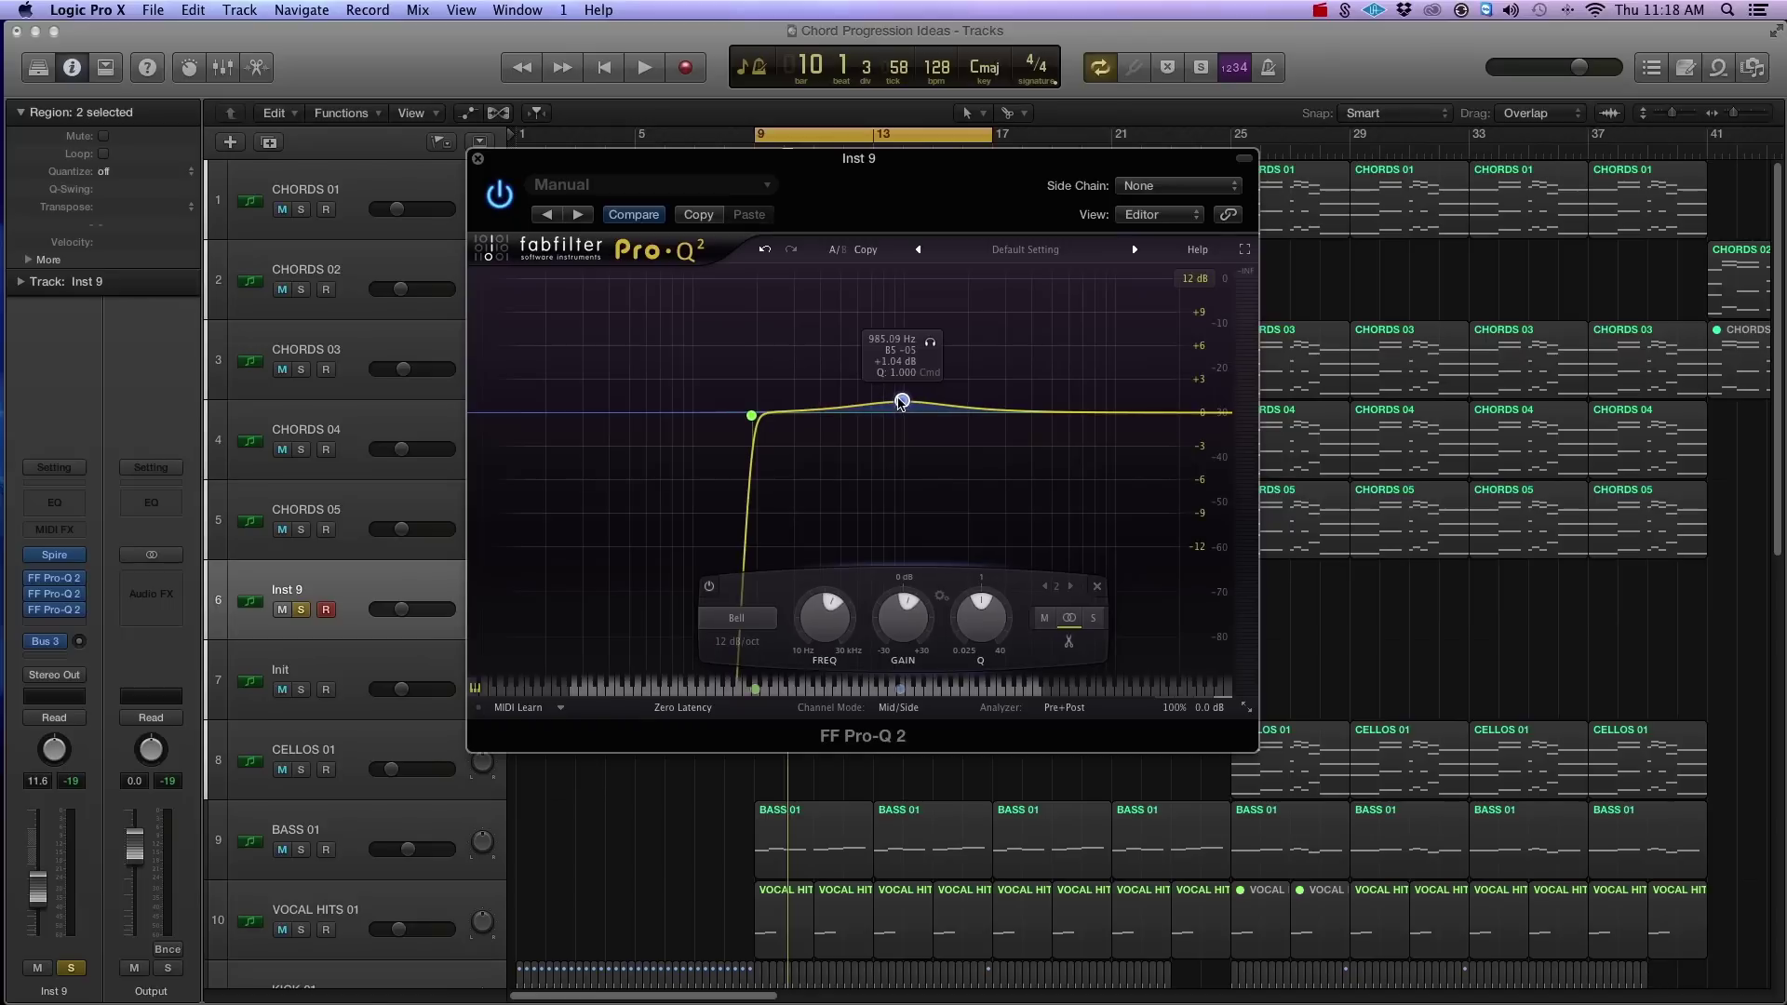
{"action": "right_click", "coordinate": [902, 402]}
{"action": "mouse_move", "coordinate": [1005, 468]}
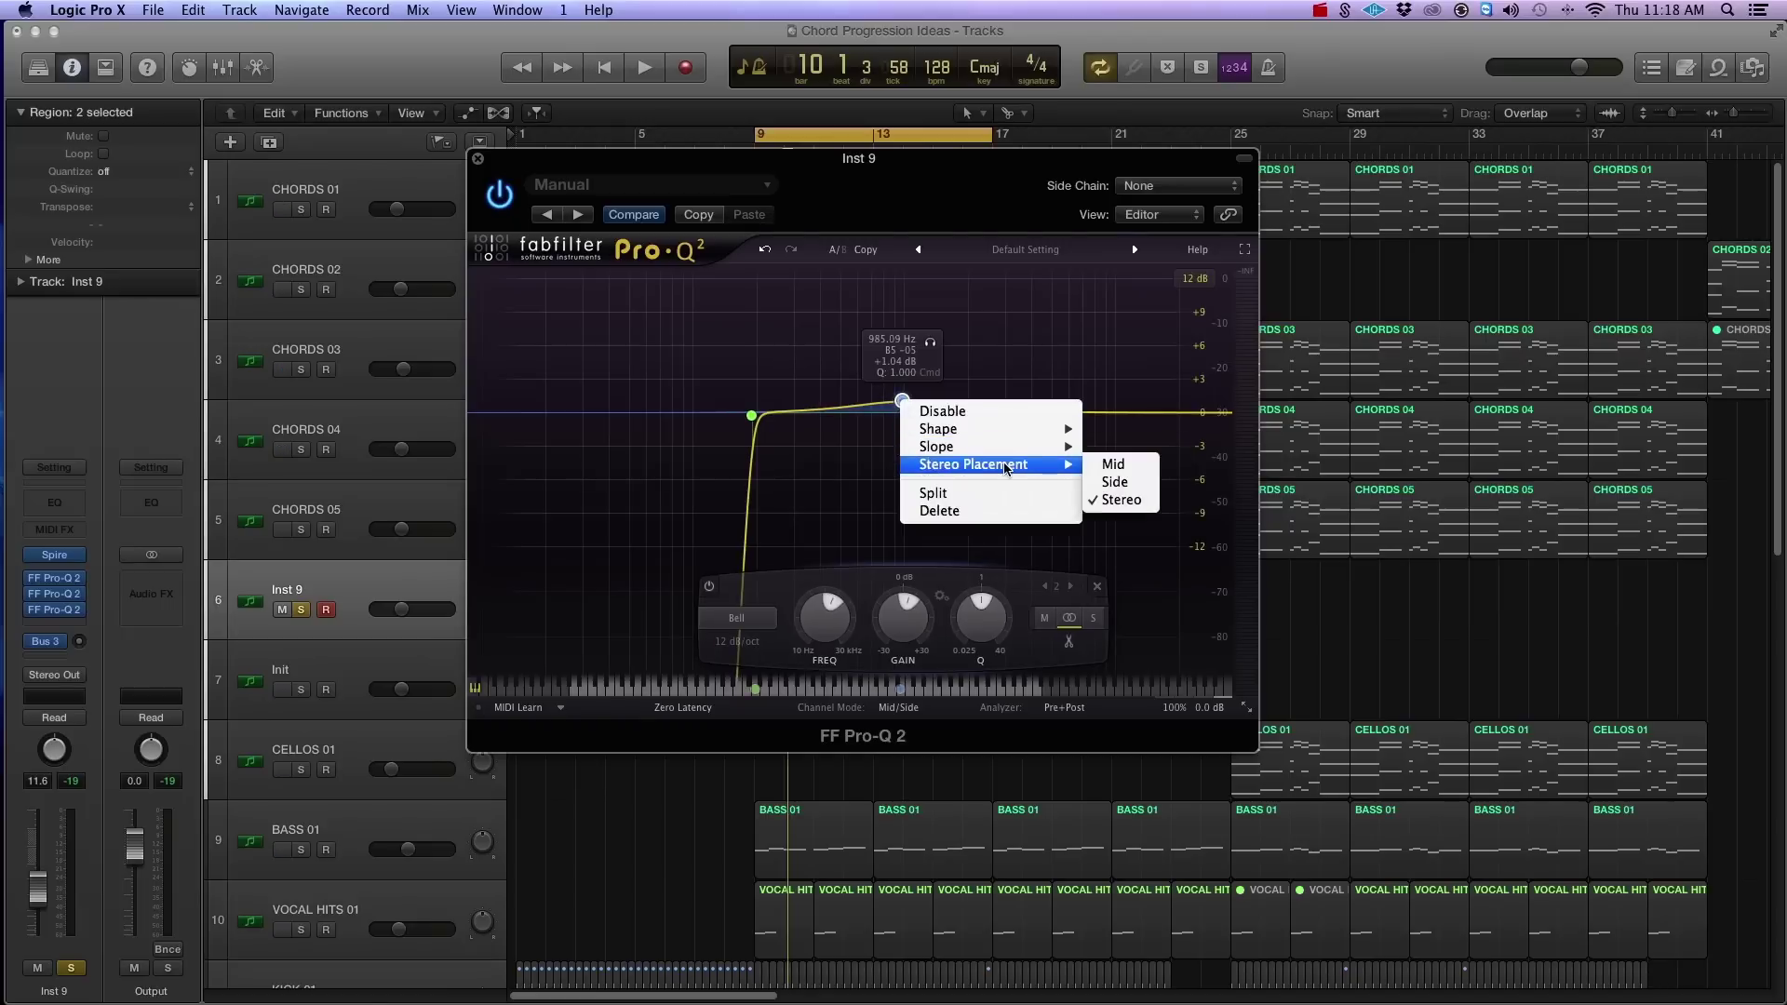
{"action": "left_click", "coordinate": [1114, 483]}
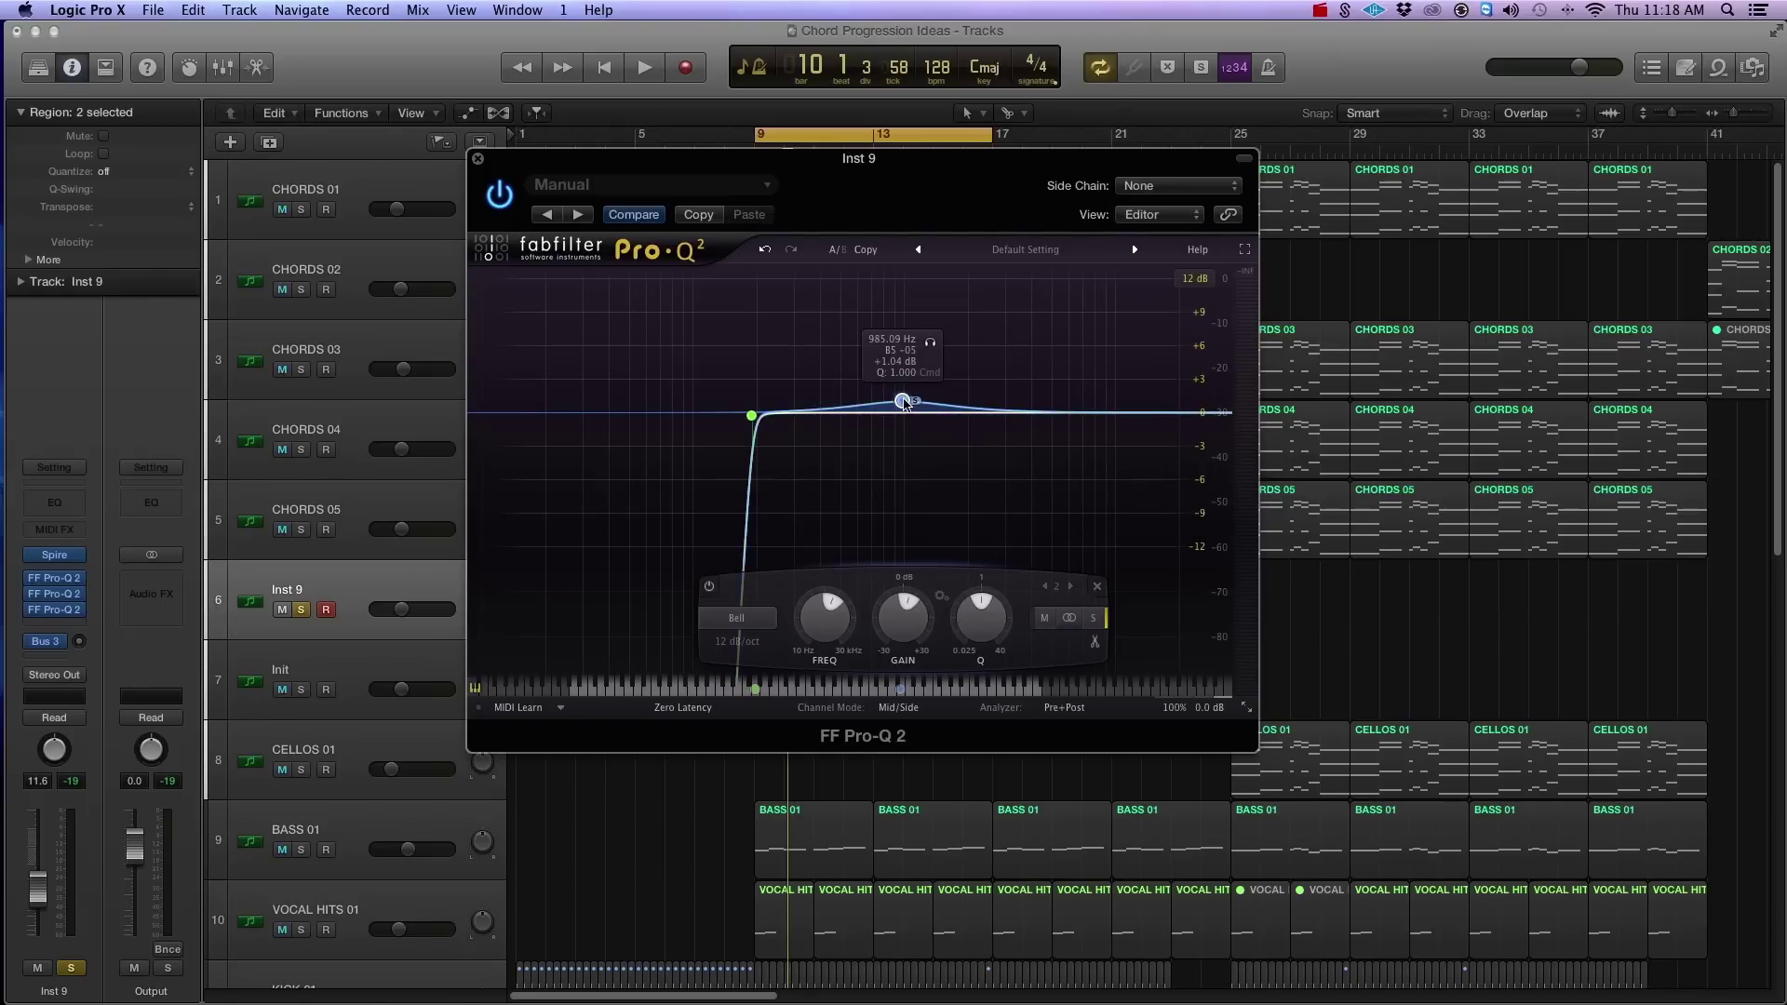
Audition deep cuts and boosts on the Side bell during playback, settling it at about 821 Hz and +4.2 dB.
{"action": "key", "text": "space"}
{"action": "left_click_drag", "start_coordinate": [904, 404], "coordinate": [894, 540]}
{"action": "key", "text": "space"}
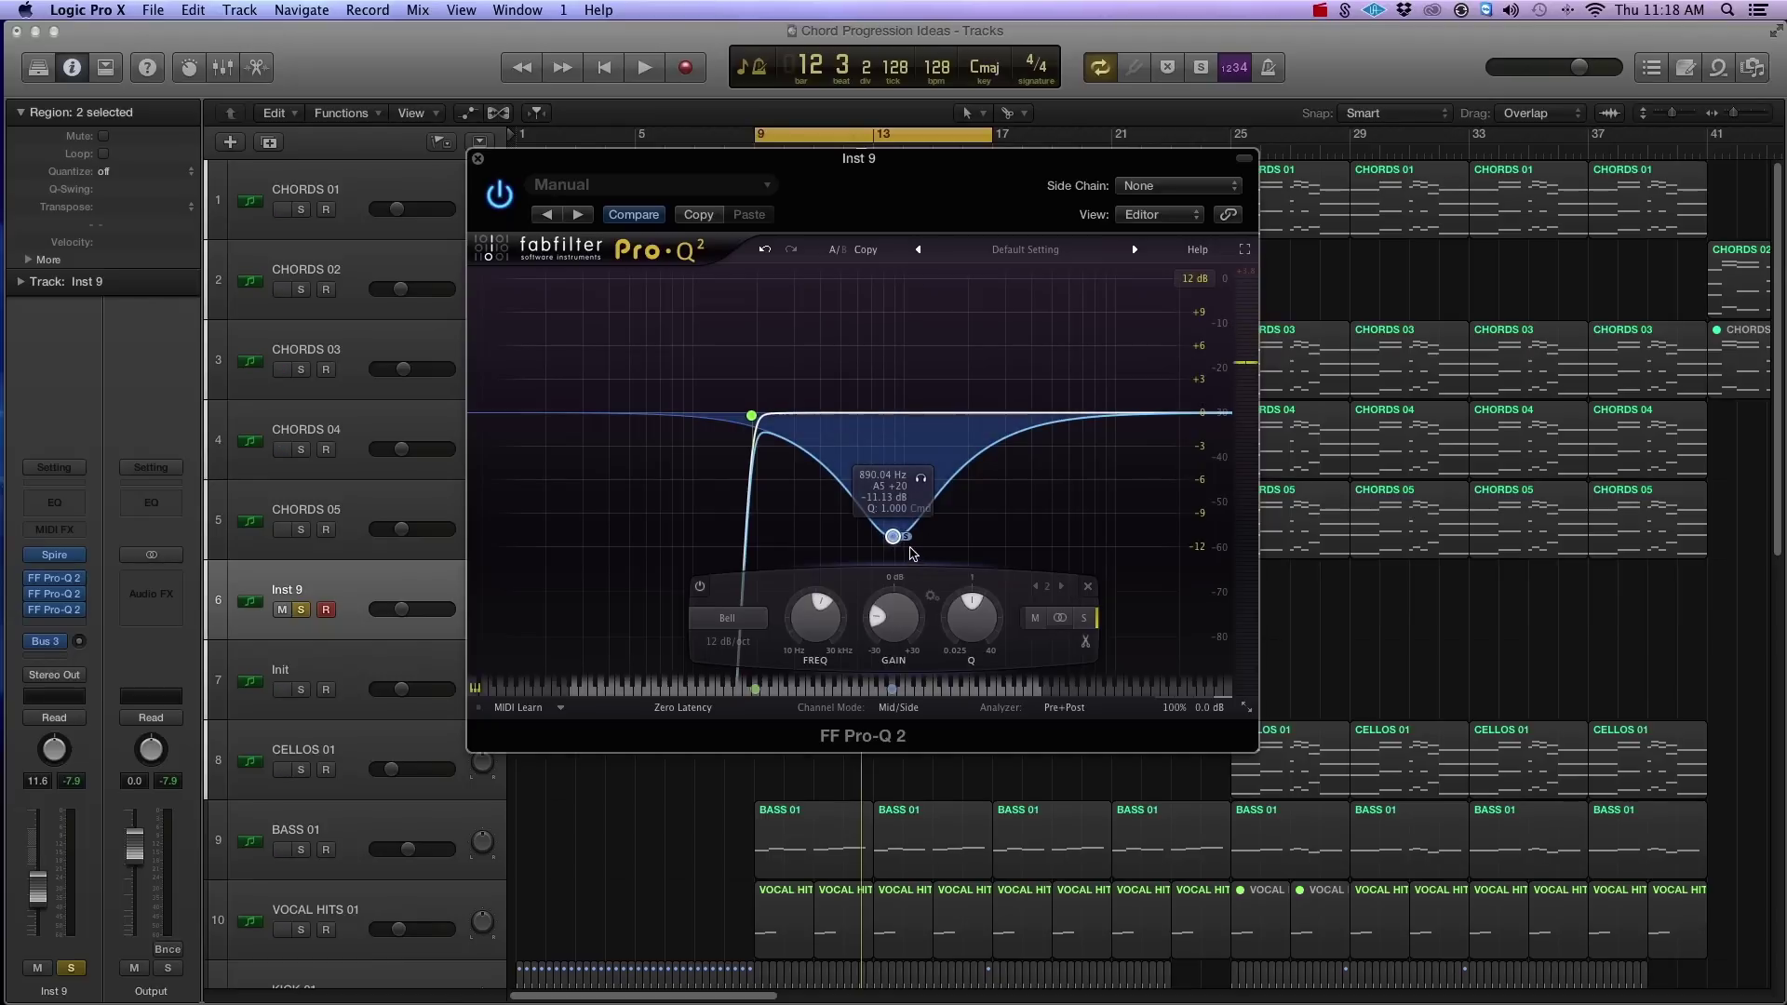
{"action": "key", "text": "space"}
{"action": "left_click_drag", "start_coordinate": [897, 543], "coordinate": [891, 372]}
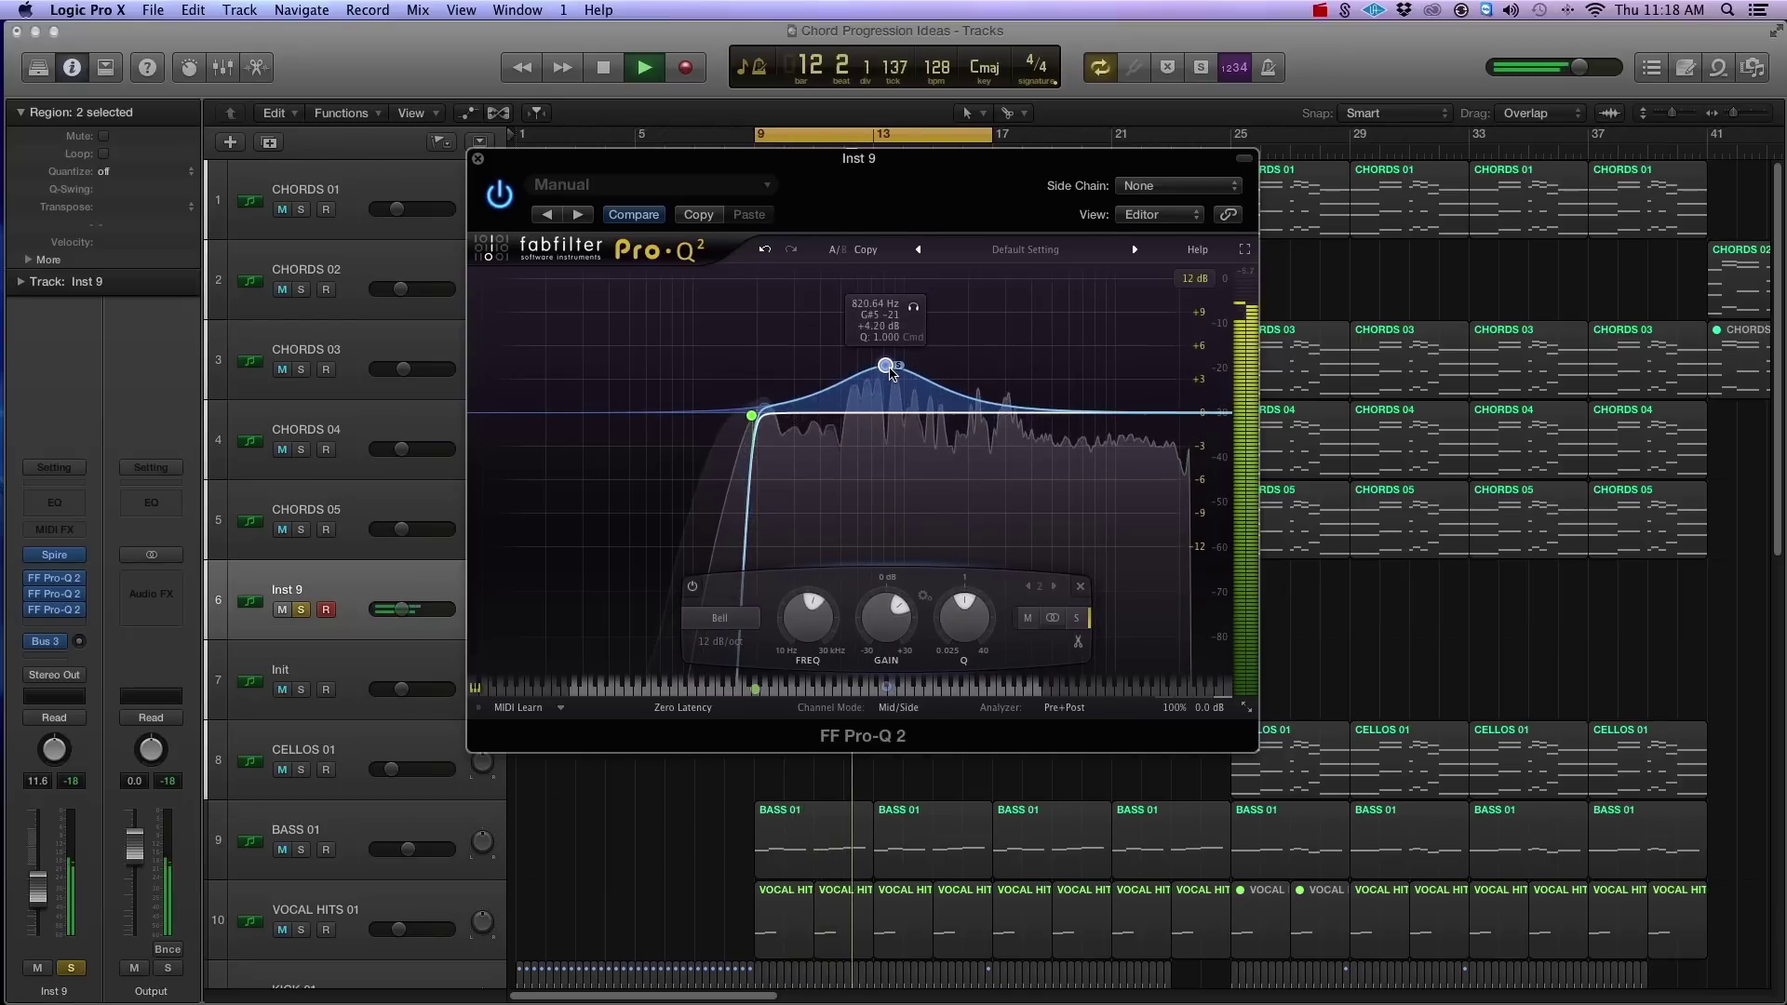
Add a Stereo bell cutting about 4.8 dB near 379 Hz, and fine-tune the Side bell to about 881 Hz at +4.79 dB.
{"action": "left_click", "coordinate": [825, 413]}
{"action": "right_click", "coordinate": [818, 415]}
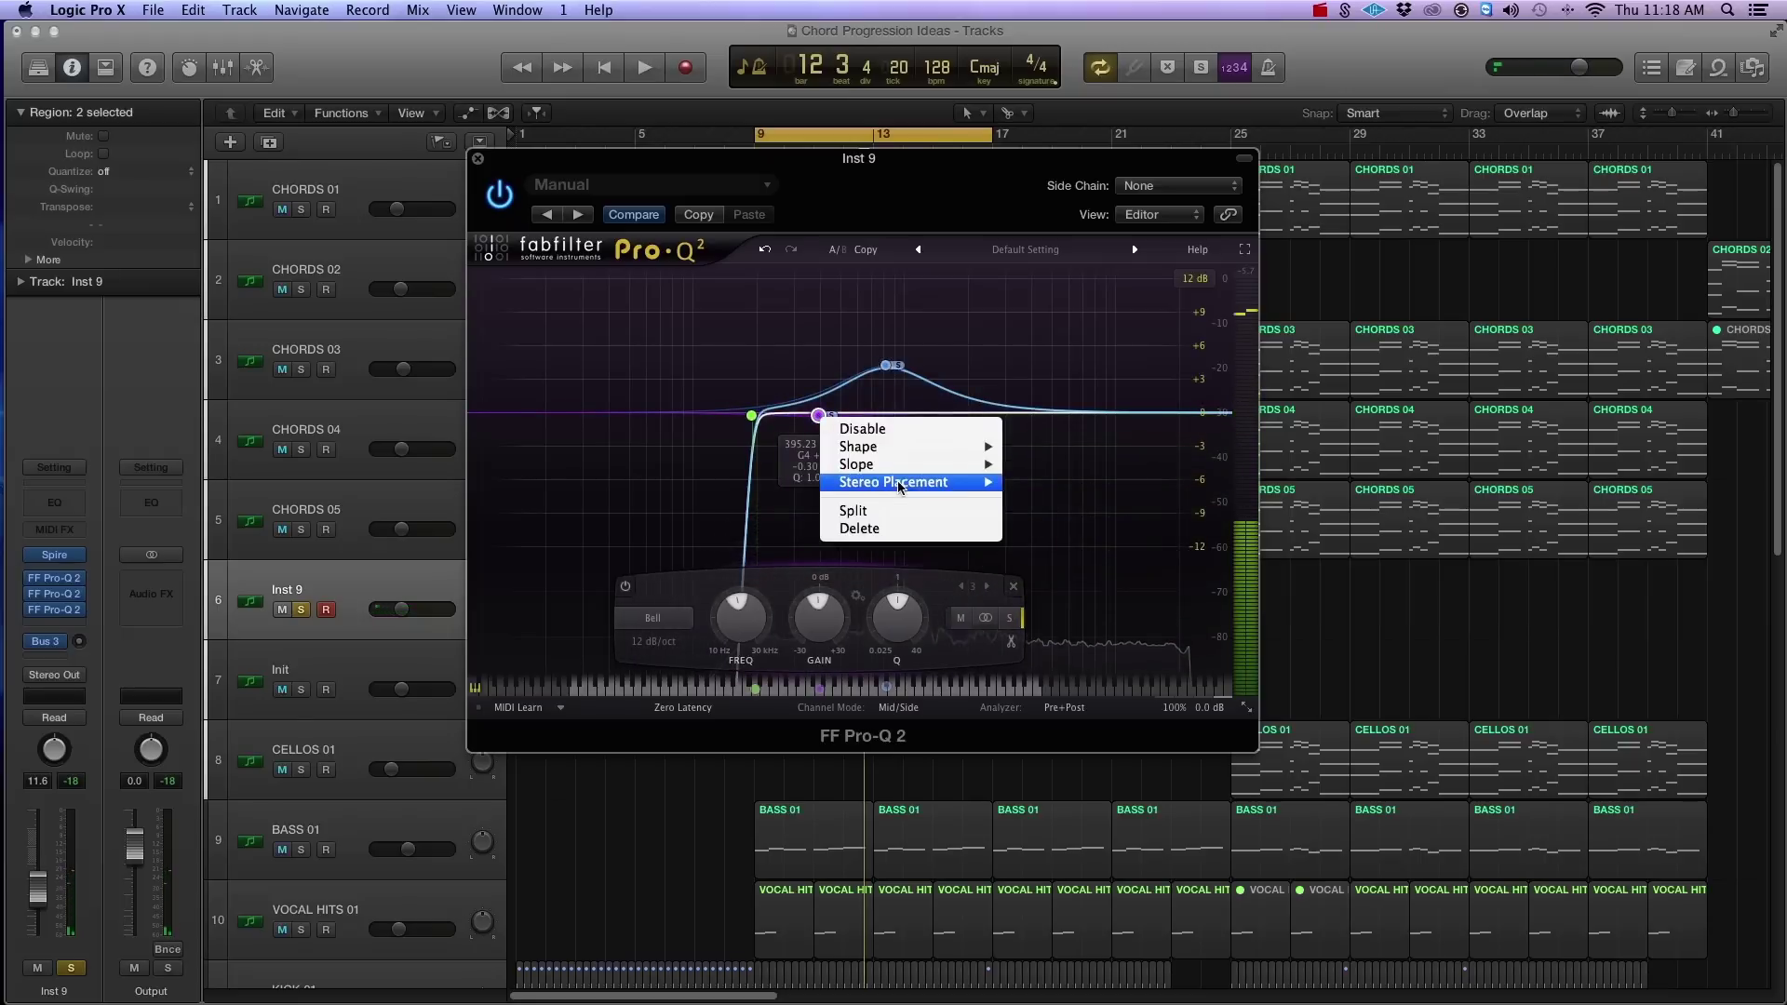
{"action": "mouse_move", "coordinate": [978, 482]}
{"action": "left_click_drag", "start_coordinate": [829, 423], "coordinate": [816, 475]}
{"action": "key", "text": "space"}
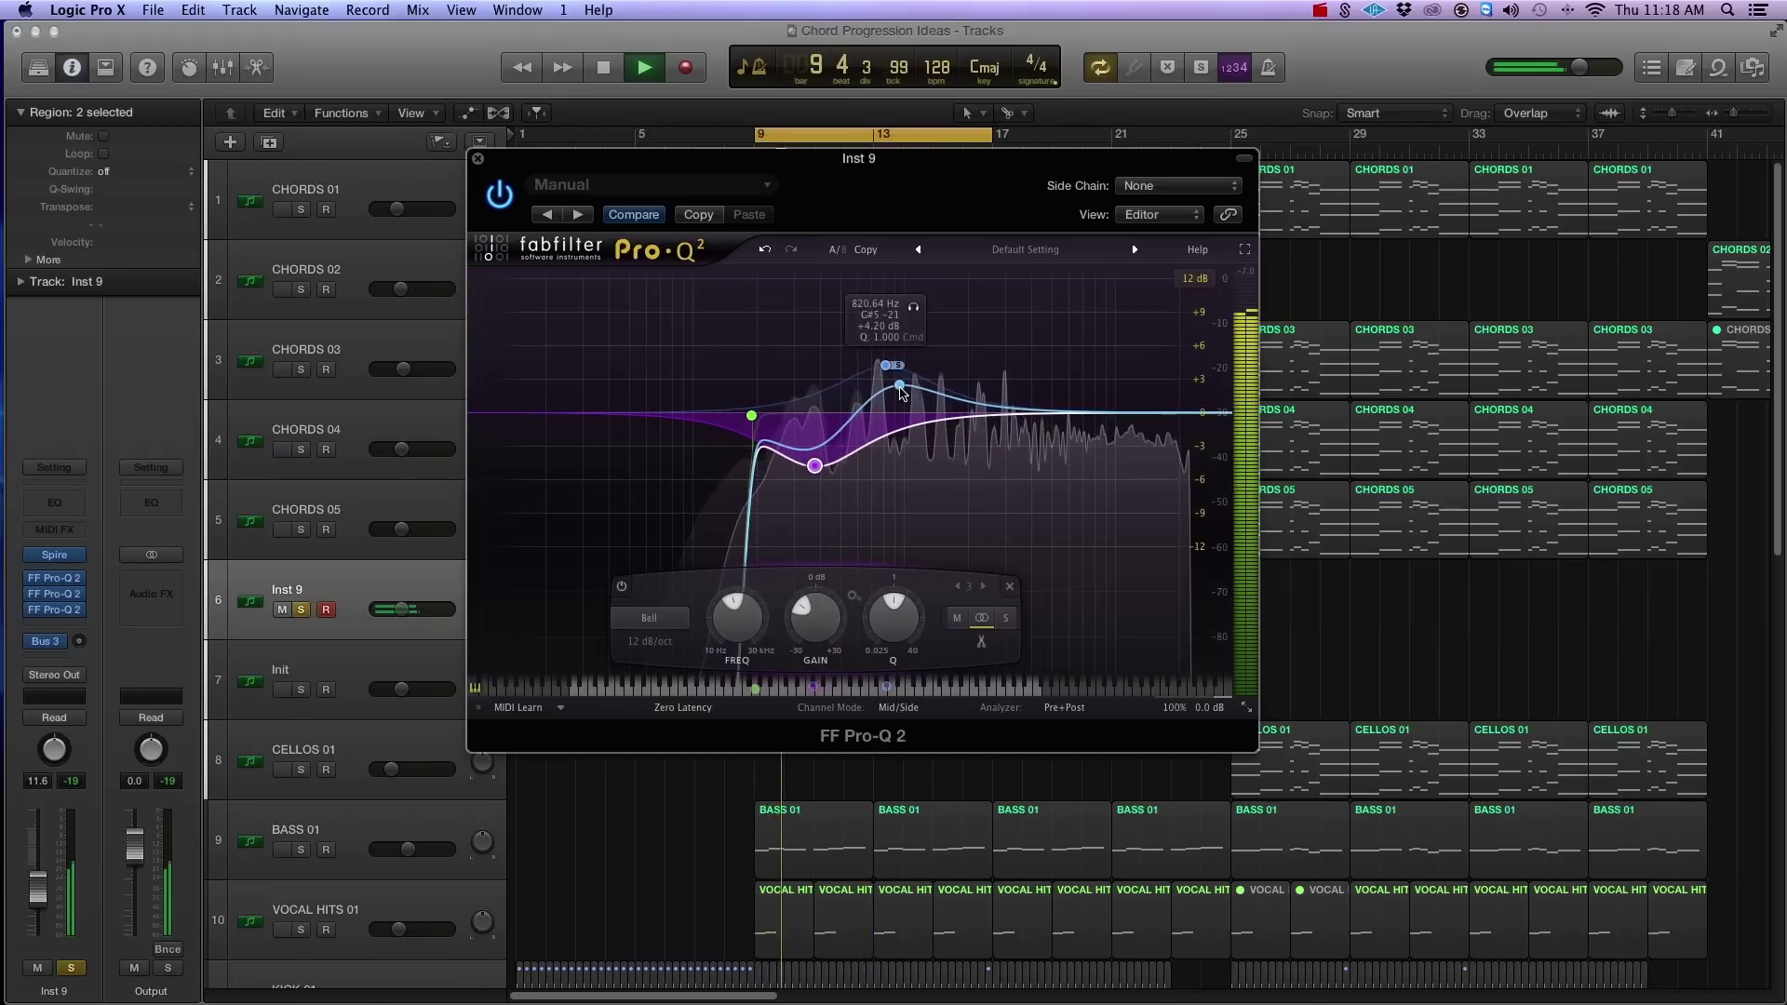
{"action": "left_click_drag", "start_coordinate": [885, 366], "coordinate": [892, 359]}
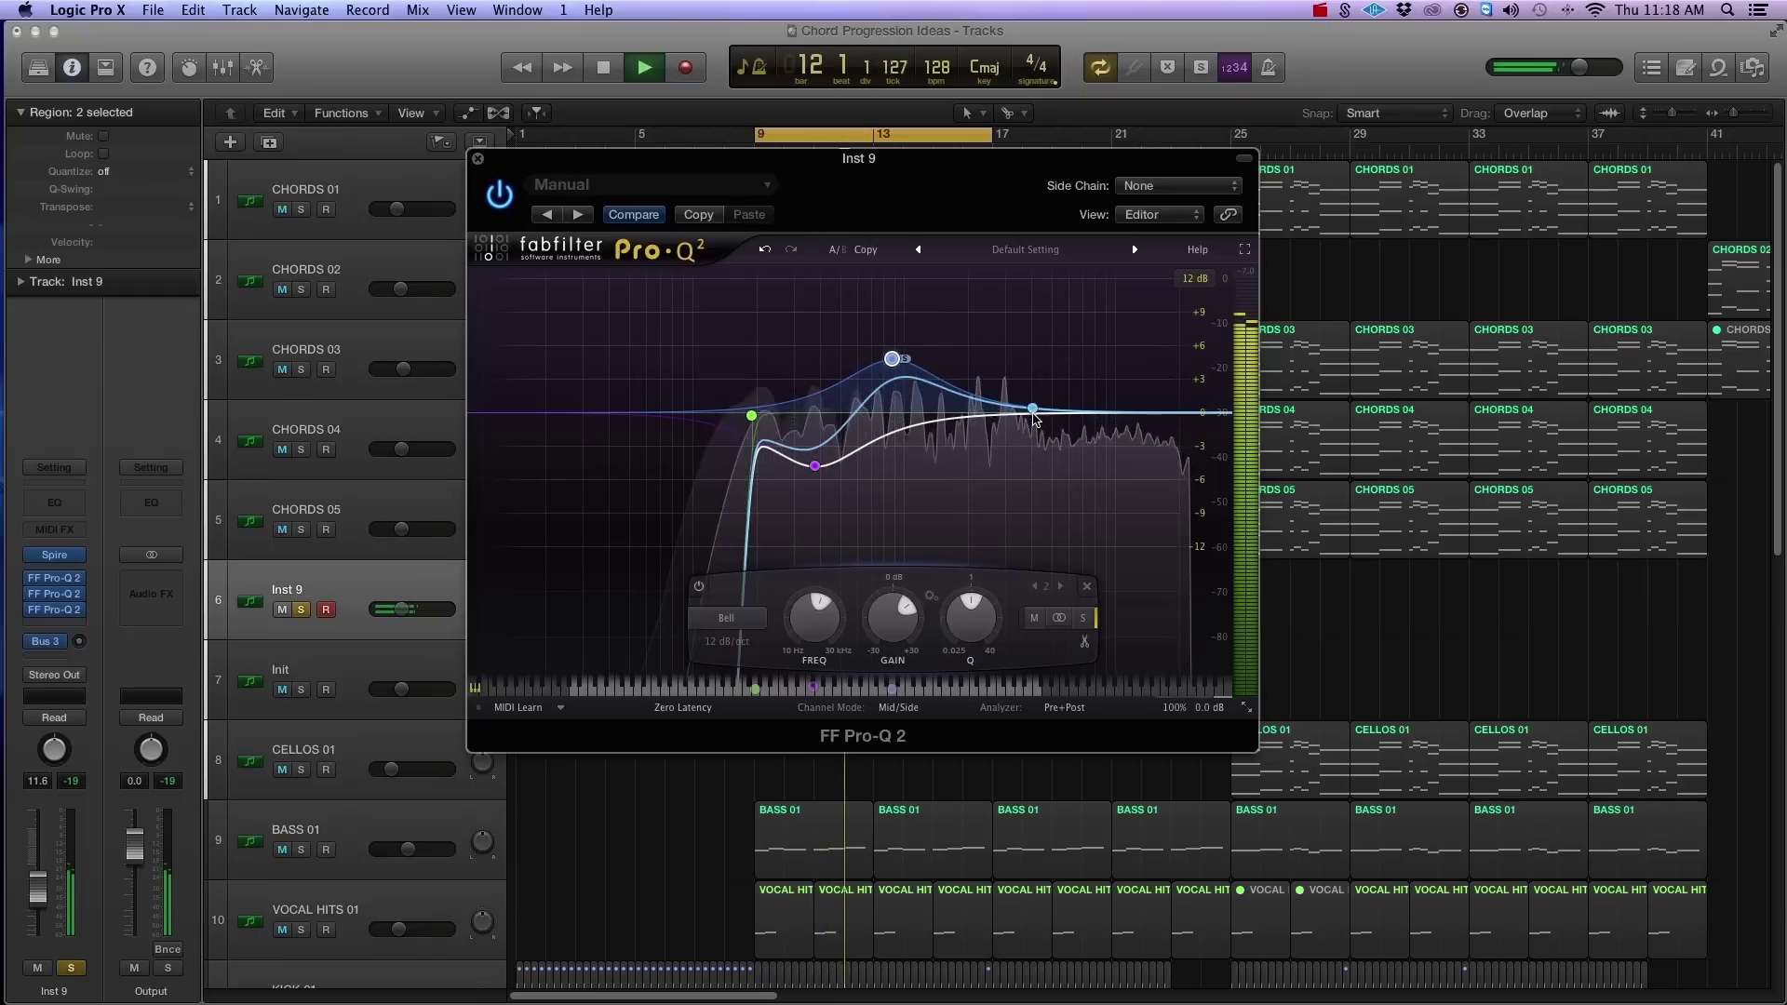
Add a Side bell in the highs and set it to about 6705 Hz at +2.62 dB while auditioning the loop.
{"action": "right_click", "coordinate": [1044, 415]}
{"action": "mouse_move", "coordinate": [1117, 476]}
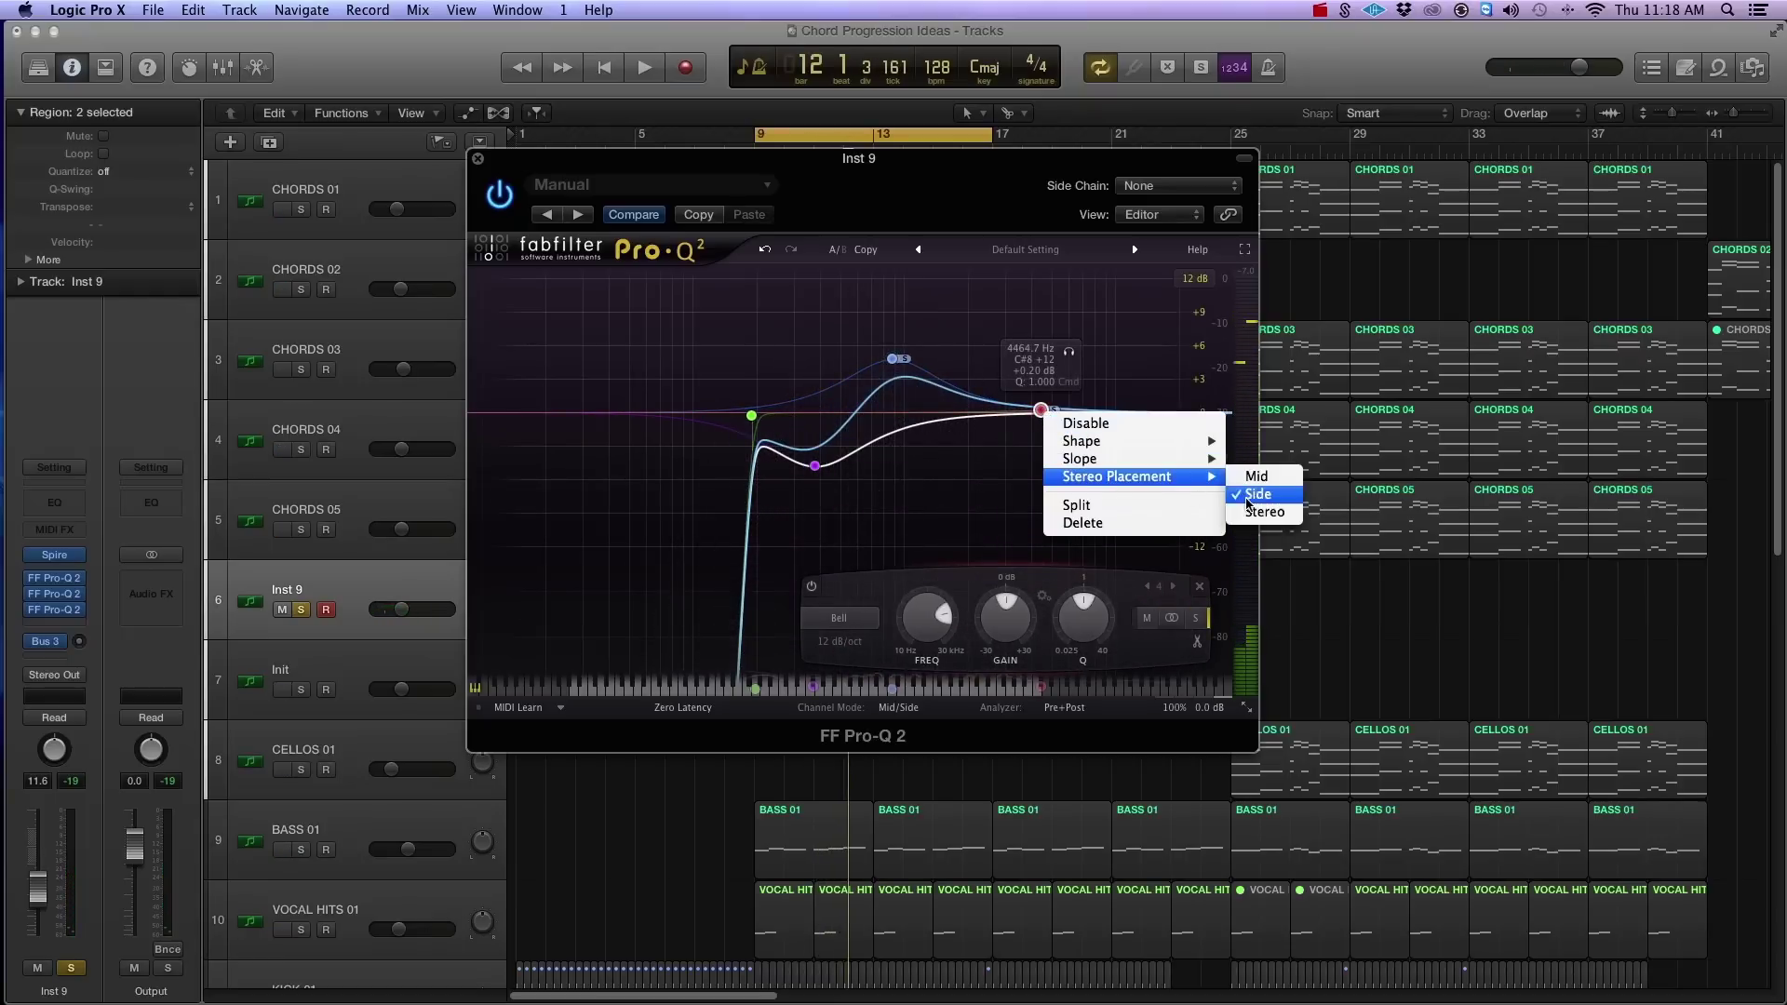
{"action": "left_click", "coordinate": [1045, 412]}
{"action": "key", "text": "space"}
{"action": "left_click_drag", "start_coordinate": [1055, 376], "coordinate": [1080, 374]}
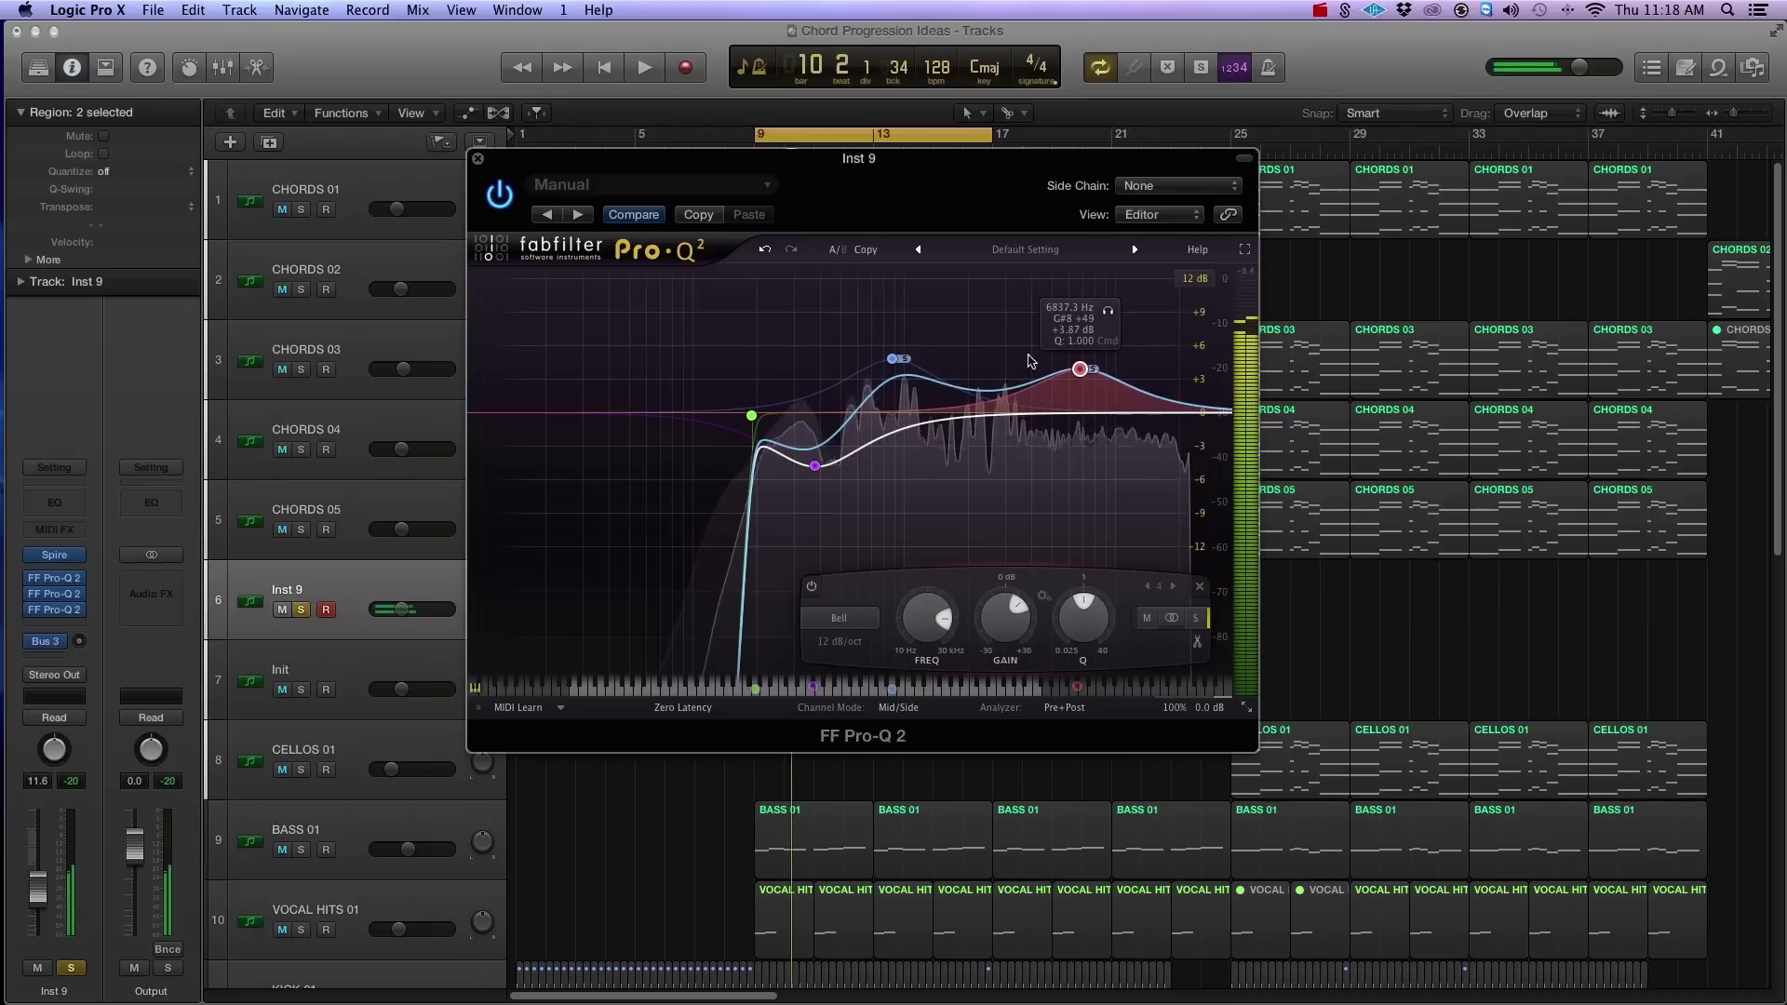
{"action": "key", "text": "space"}
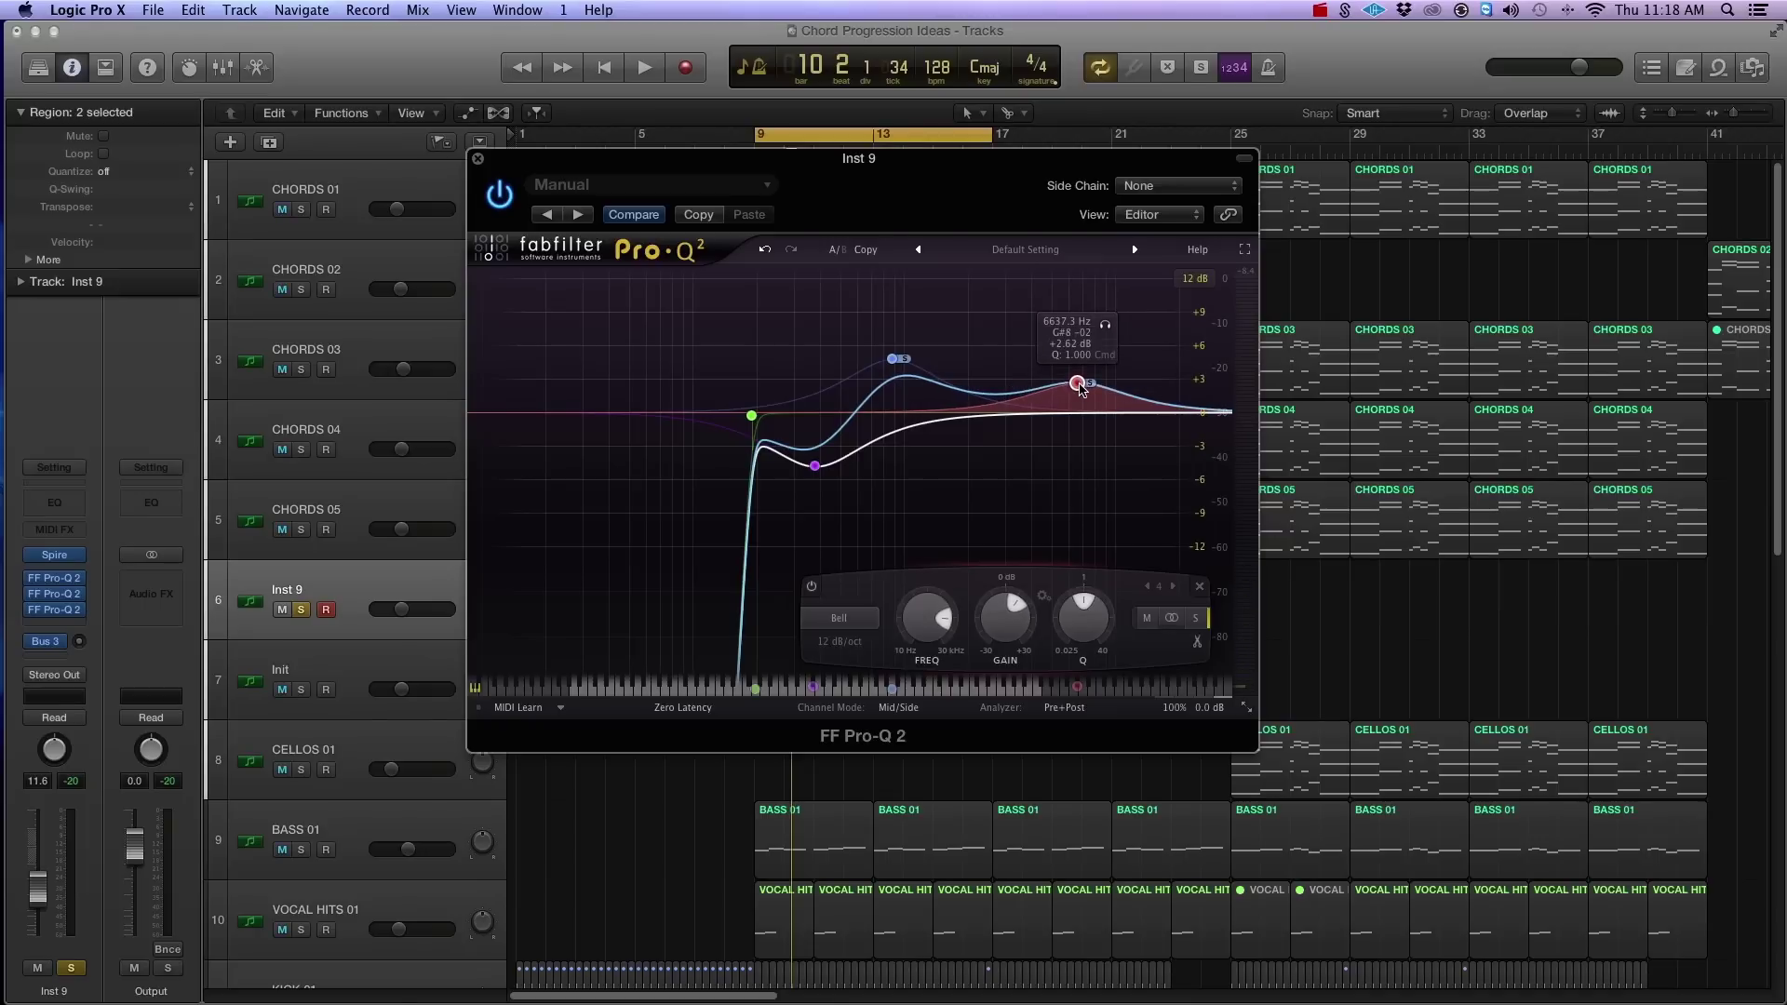
{"action": "key", "text": "space"}
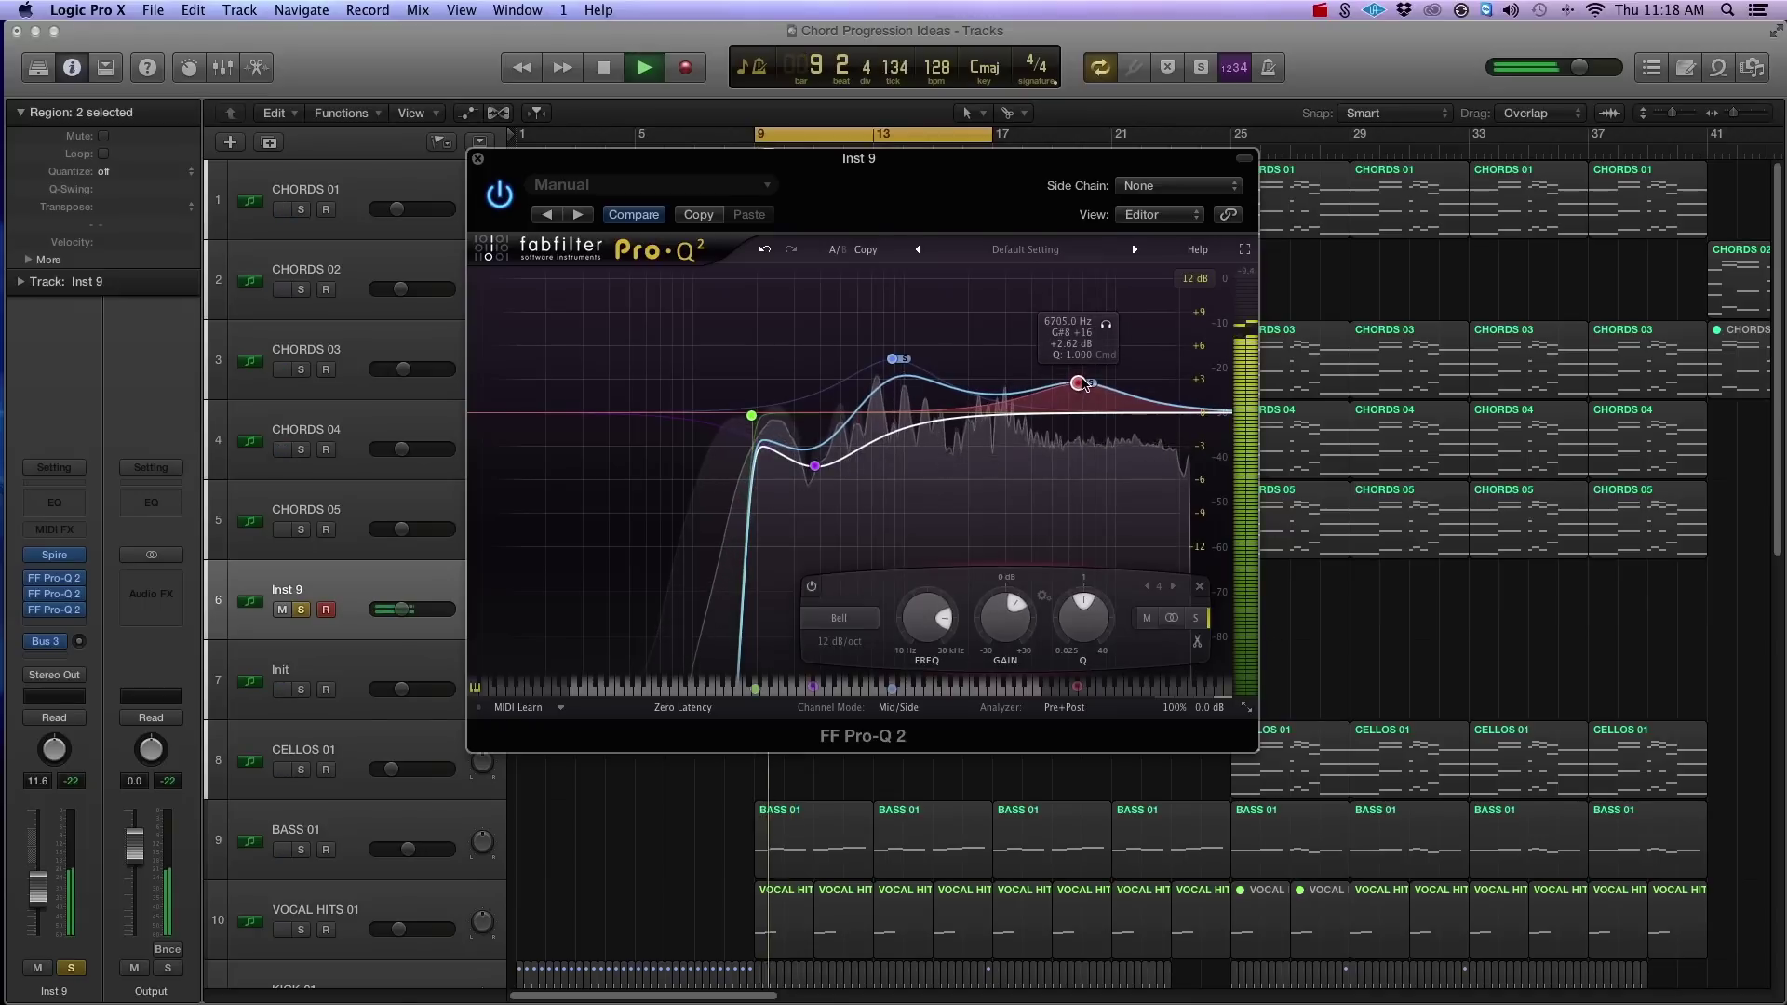
Add a Stereo high cut above the Side bells with a 96 dB/oct slope and move it slightly higher in frequency.
{"action": "right_click", "coordinate": [1163, 409]}
{"action": "mouse_move", "coordinate": [1238, 470]}
{"action": "left_click", "coordinate": [1379, 514]}
{"action": "left_click_drag", "start_coordinate": [1164, 412], "coordinate": [1142, 407]}
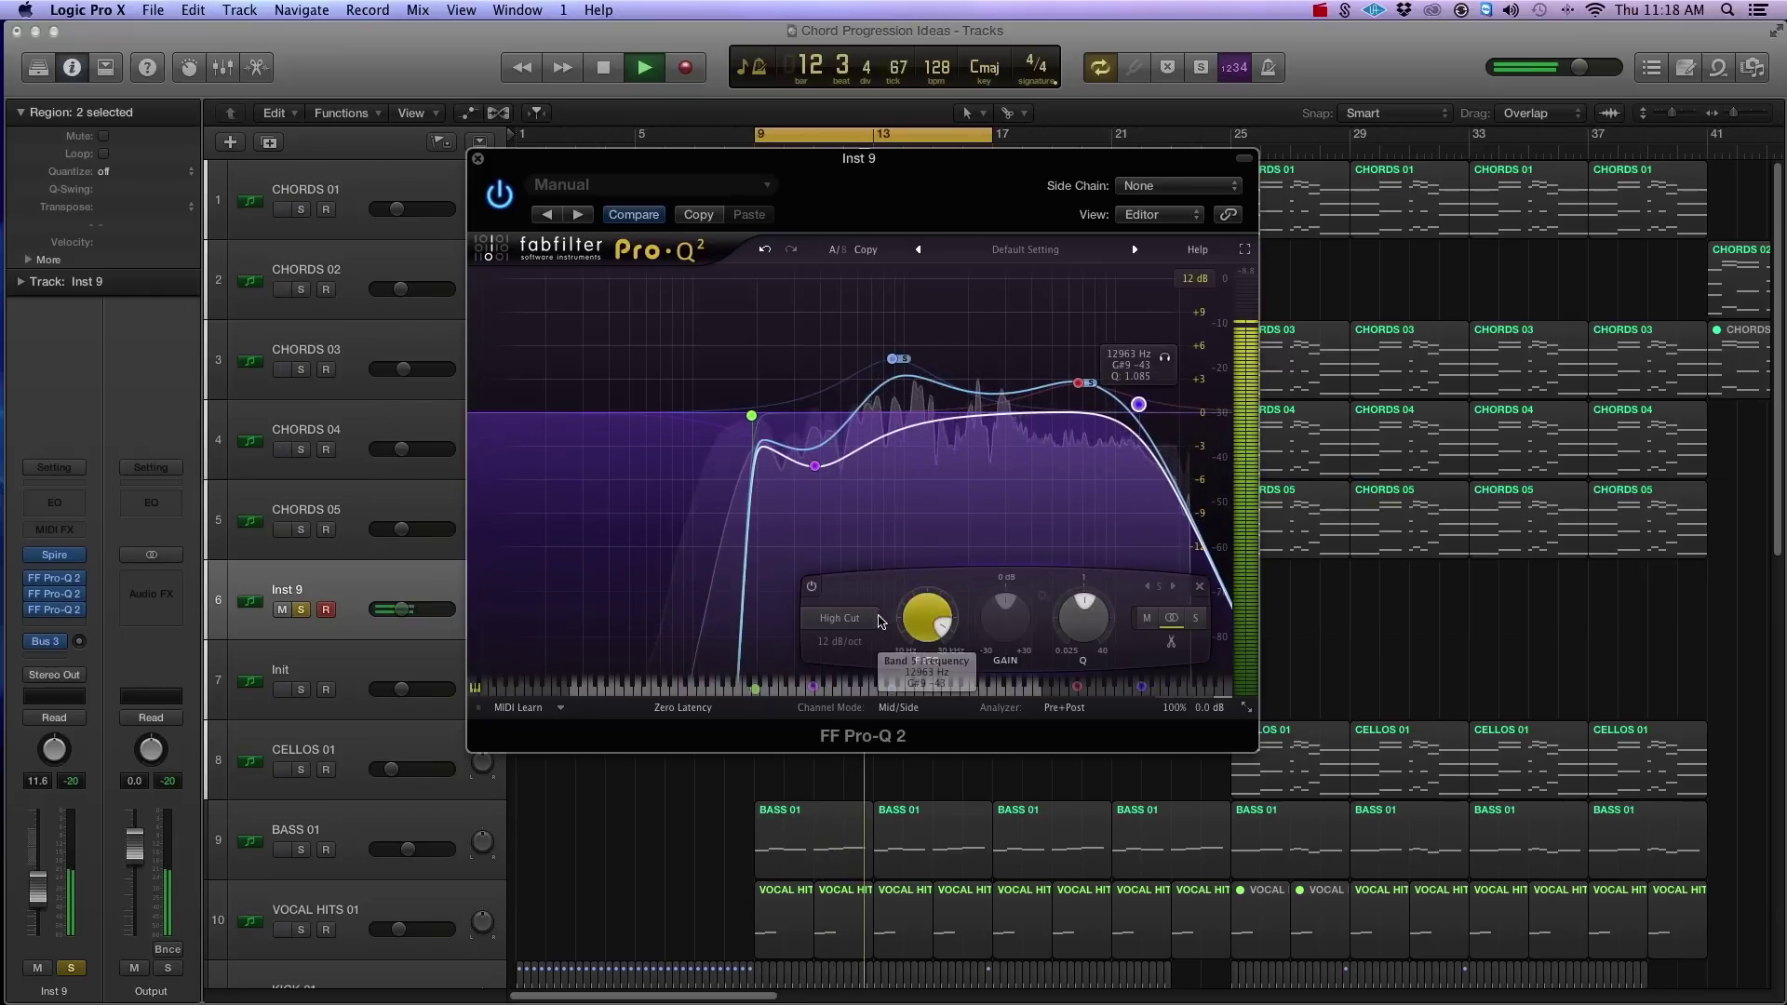
{"action": "left_click", "coordinate": [840, 643]}
{"action": "left_click", "coordinate": [863, 806]}
{"action": "left_click_drag", "start_coordinate": [1141, 408], "coordinate": [1160, 414]}
{"action": "key", "text": "space"}
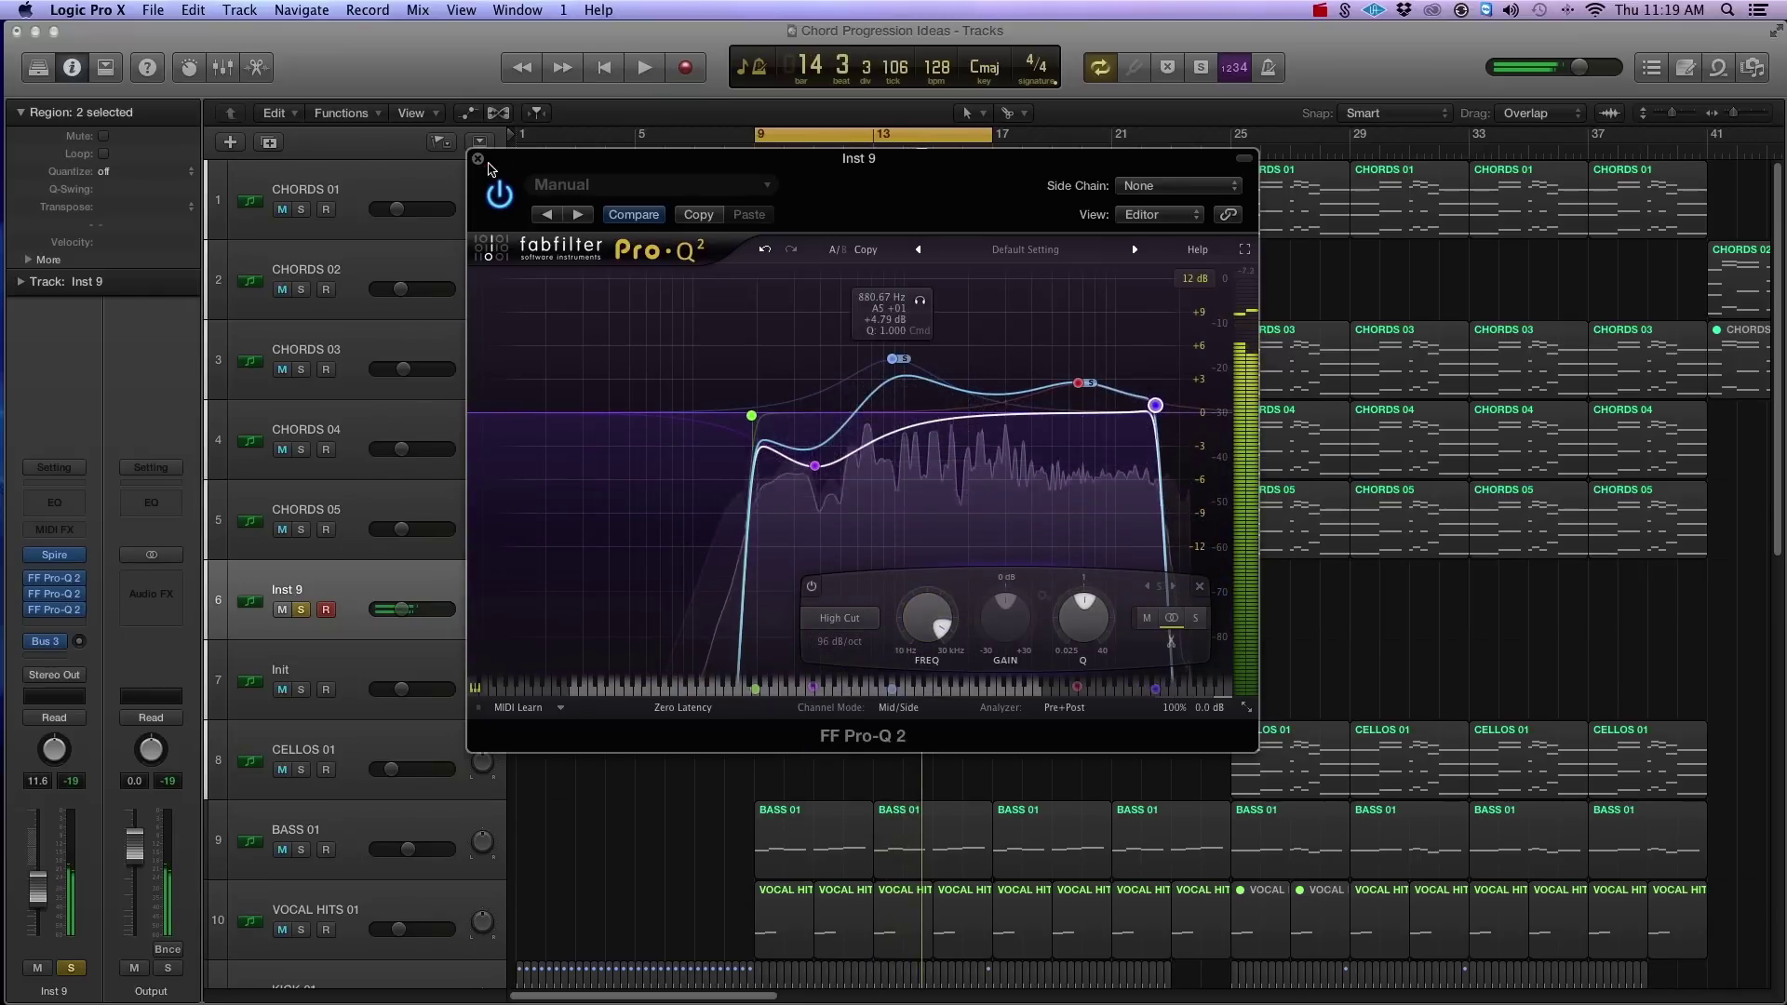
Compare the Inst 9 loop with its three equalizers bypassed and active, and select the first two BASS 01 regions.
{"action": "key", "text": "v"}
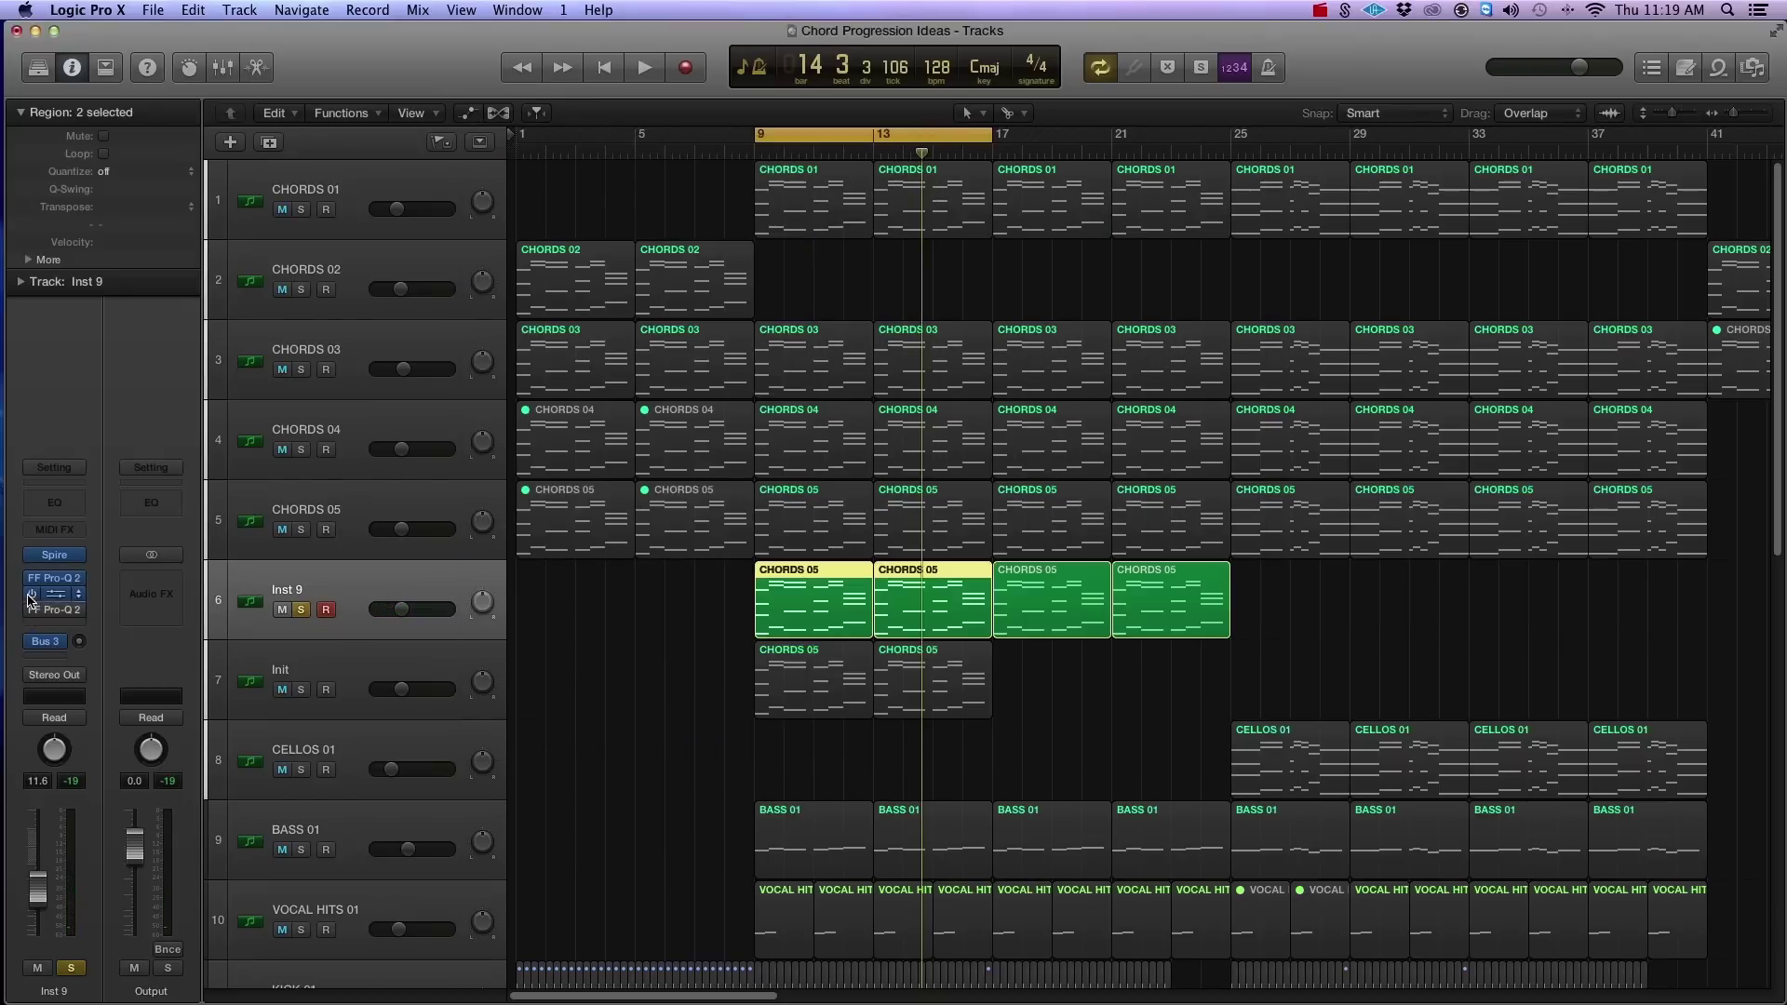
{"action": "key", "text": "space"}
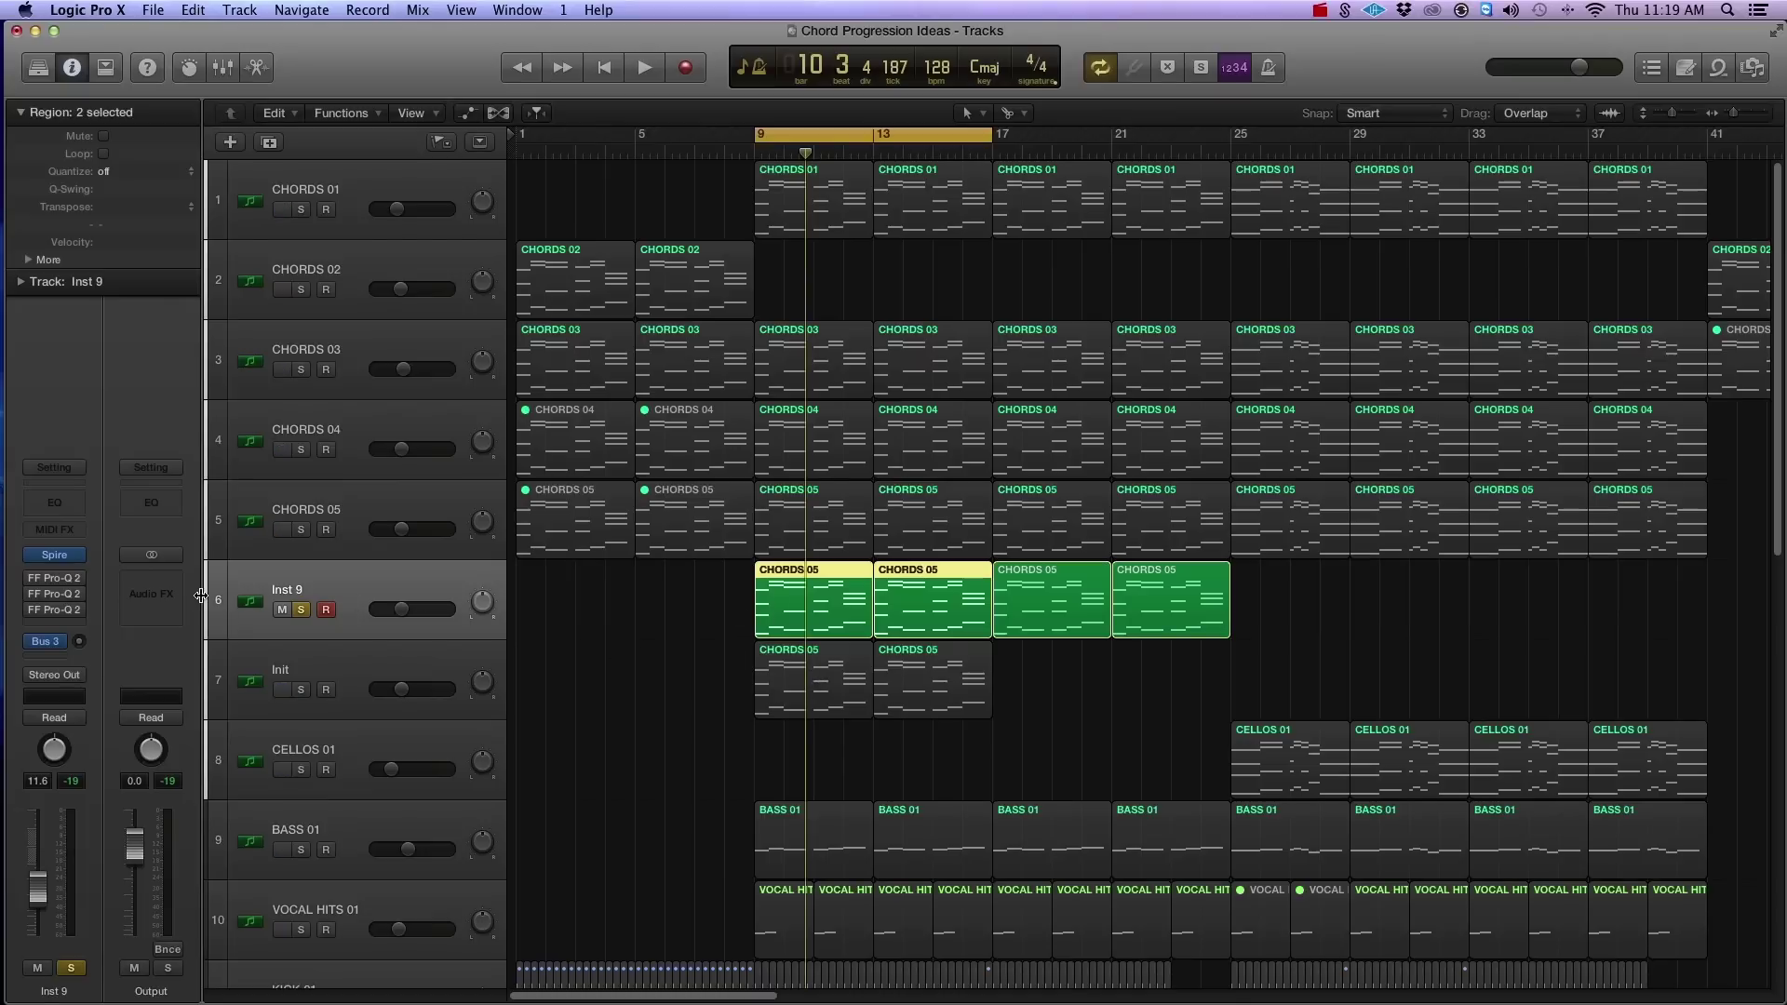
{"action": "left_click", "coordinate": [678, 646]}
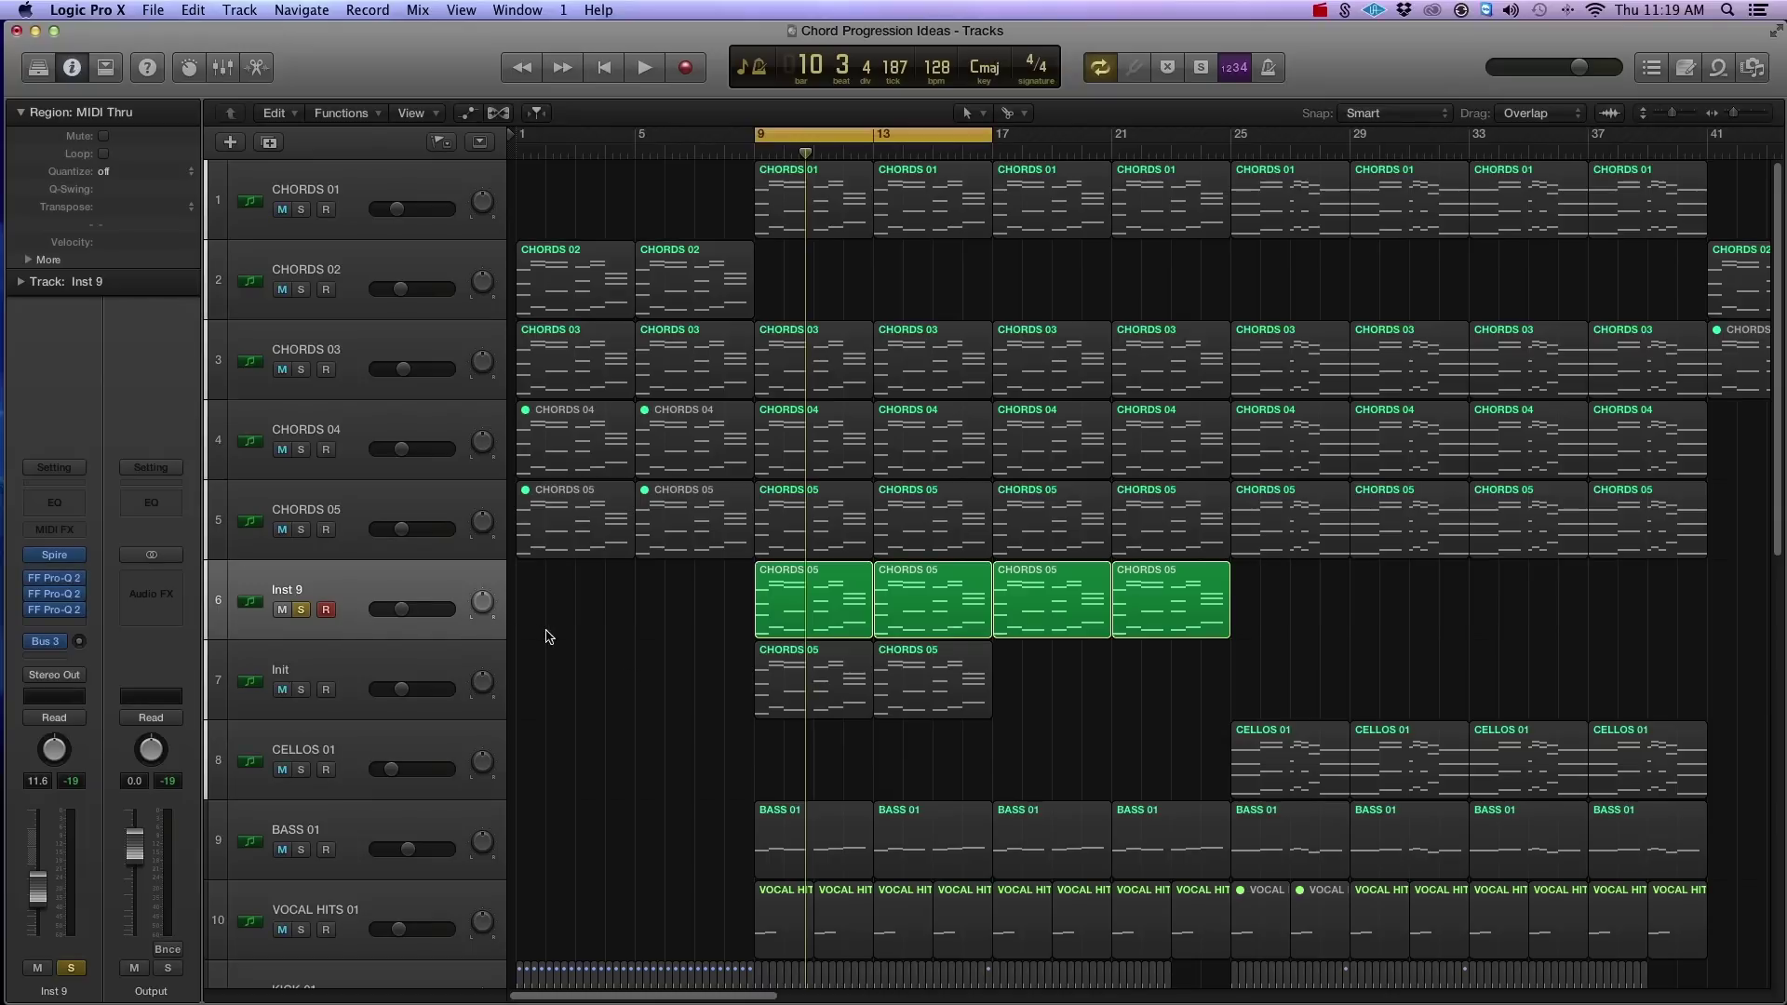
{"action": "left_click_drag", "start_coordinate": [715, 772], "coordinate": [931, 861]}
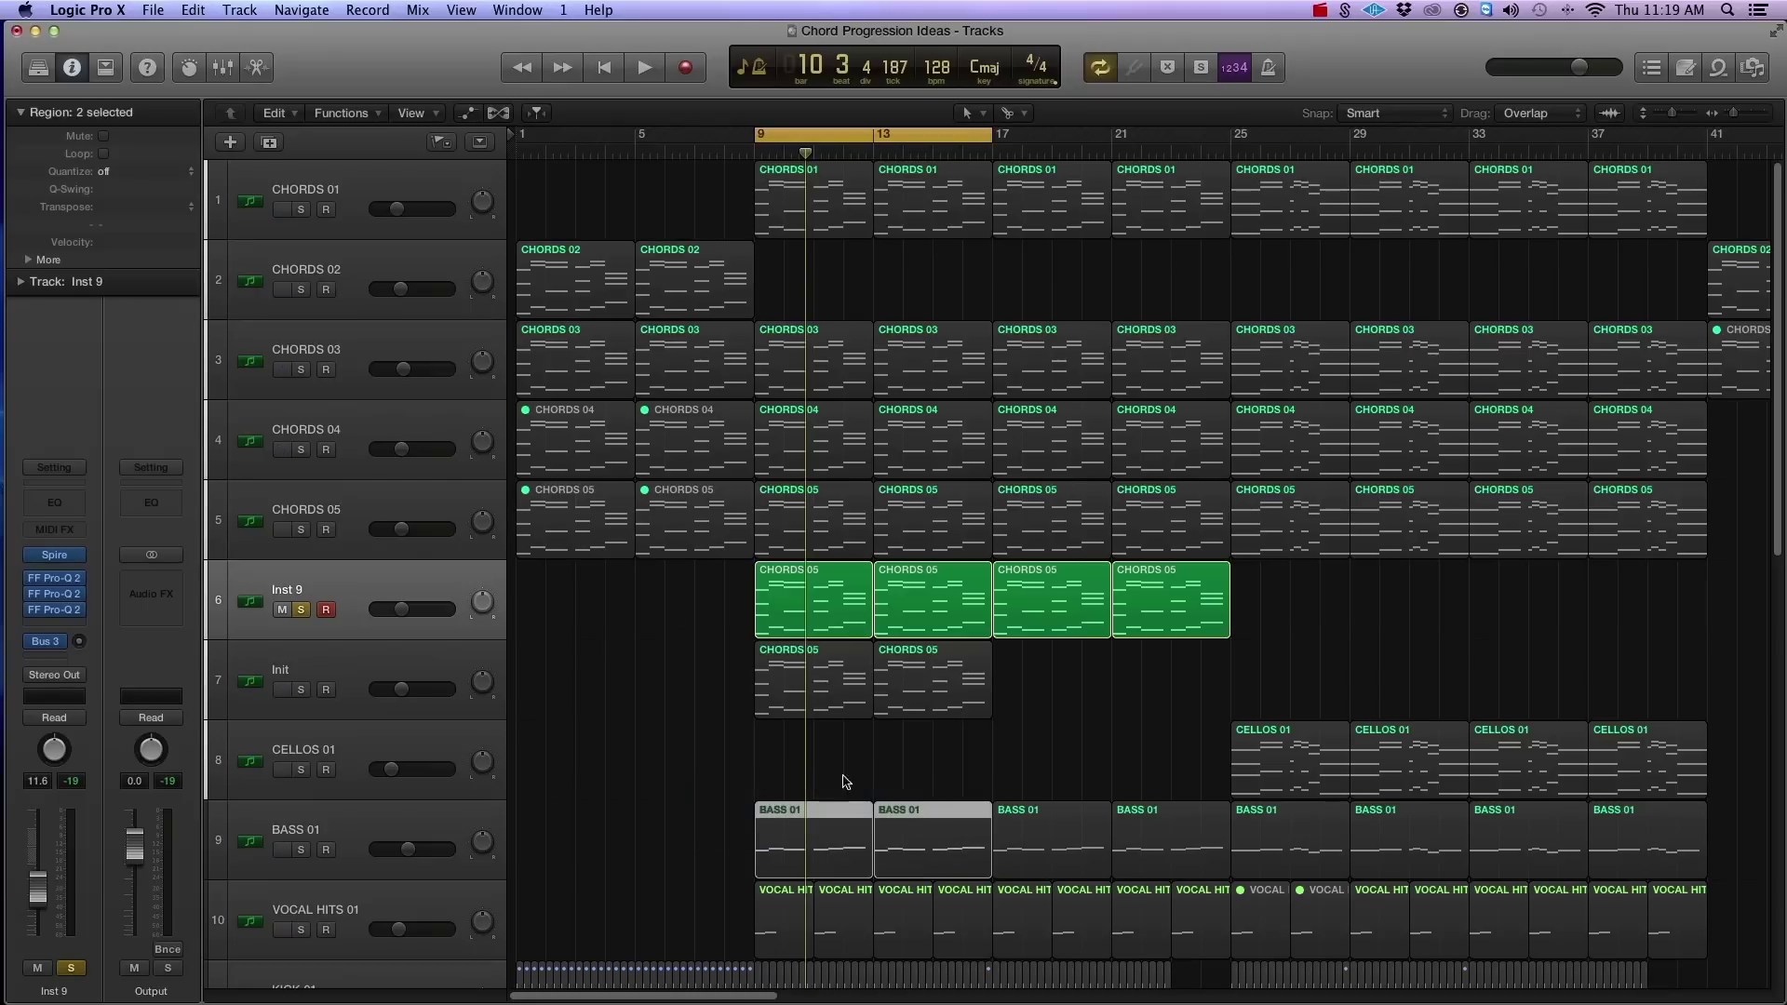
Lower the low cut in the first Inst 9 equalizer to about 72 Hz and close its window.
{"action": "left_click", "coordinate": [56, 583]}
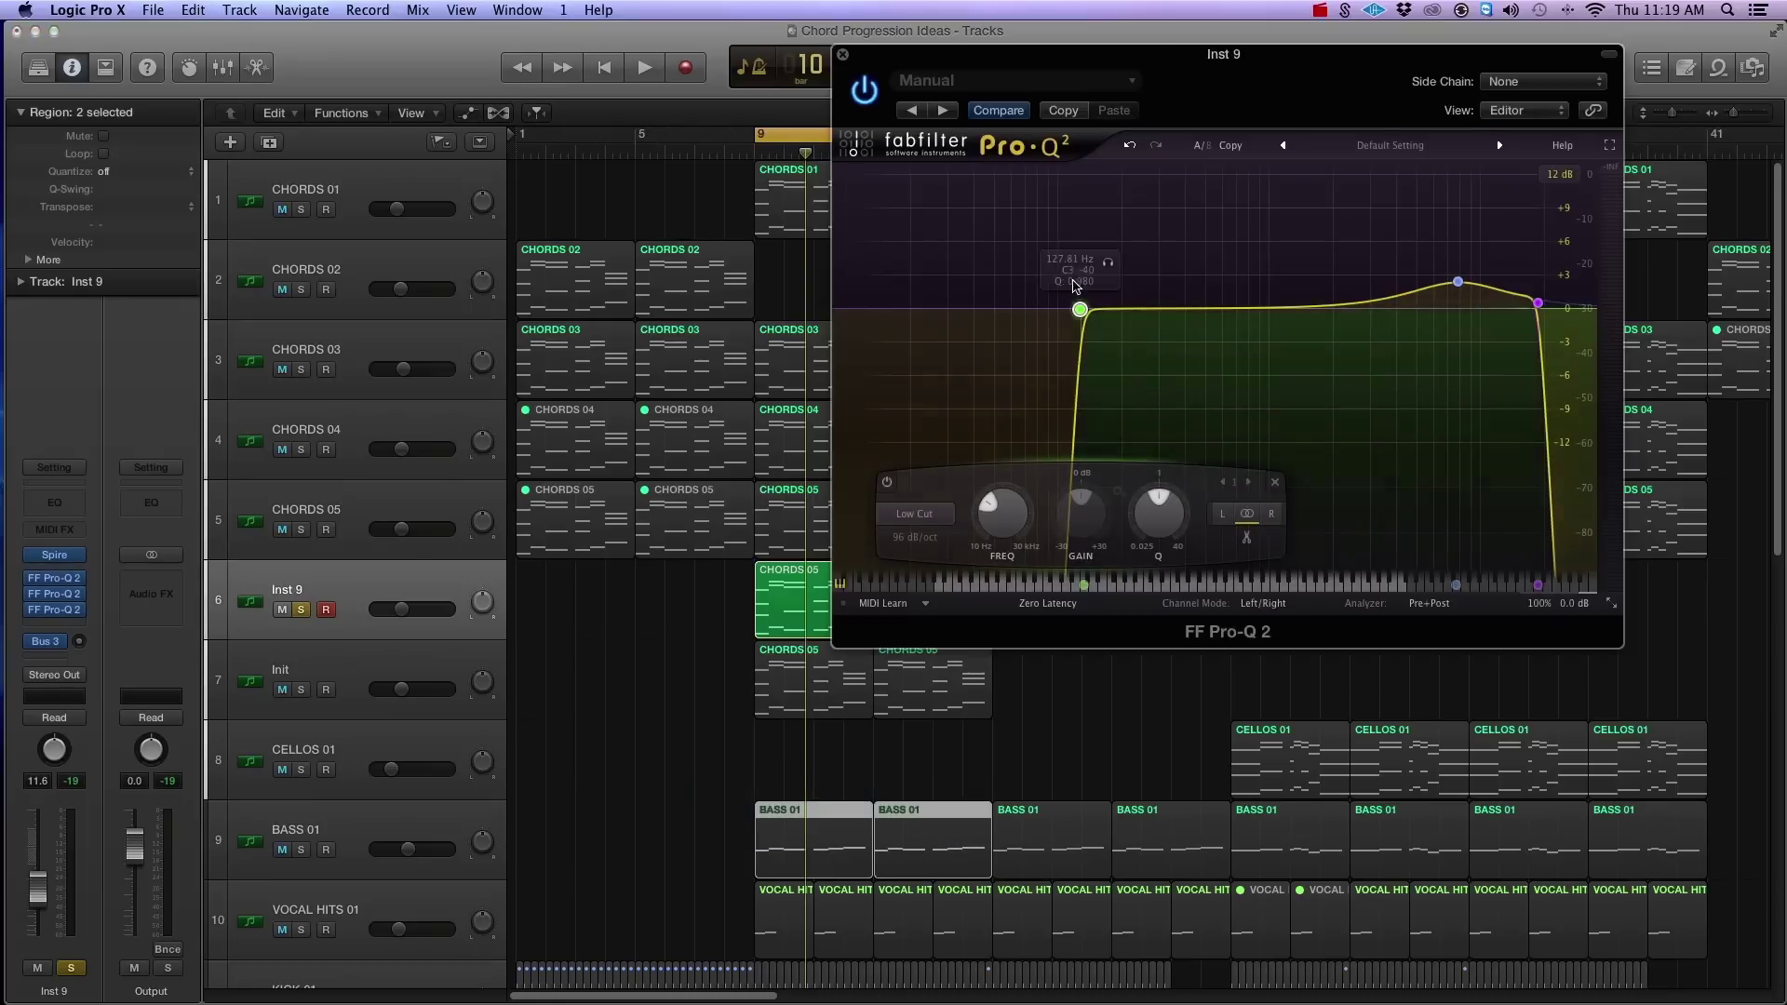
{"action": "left_click_drag", "start_coordinate": [1077, 308], "coordinate": [1030, 309]}
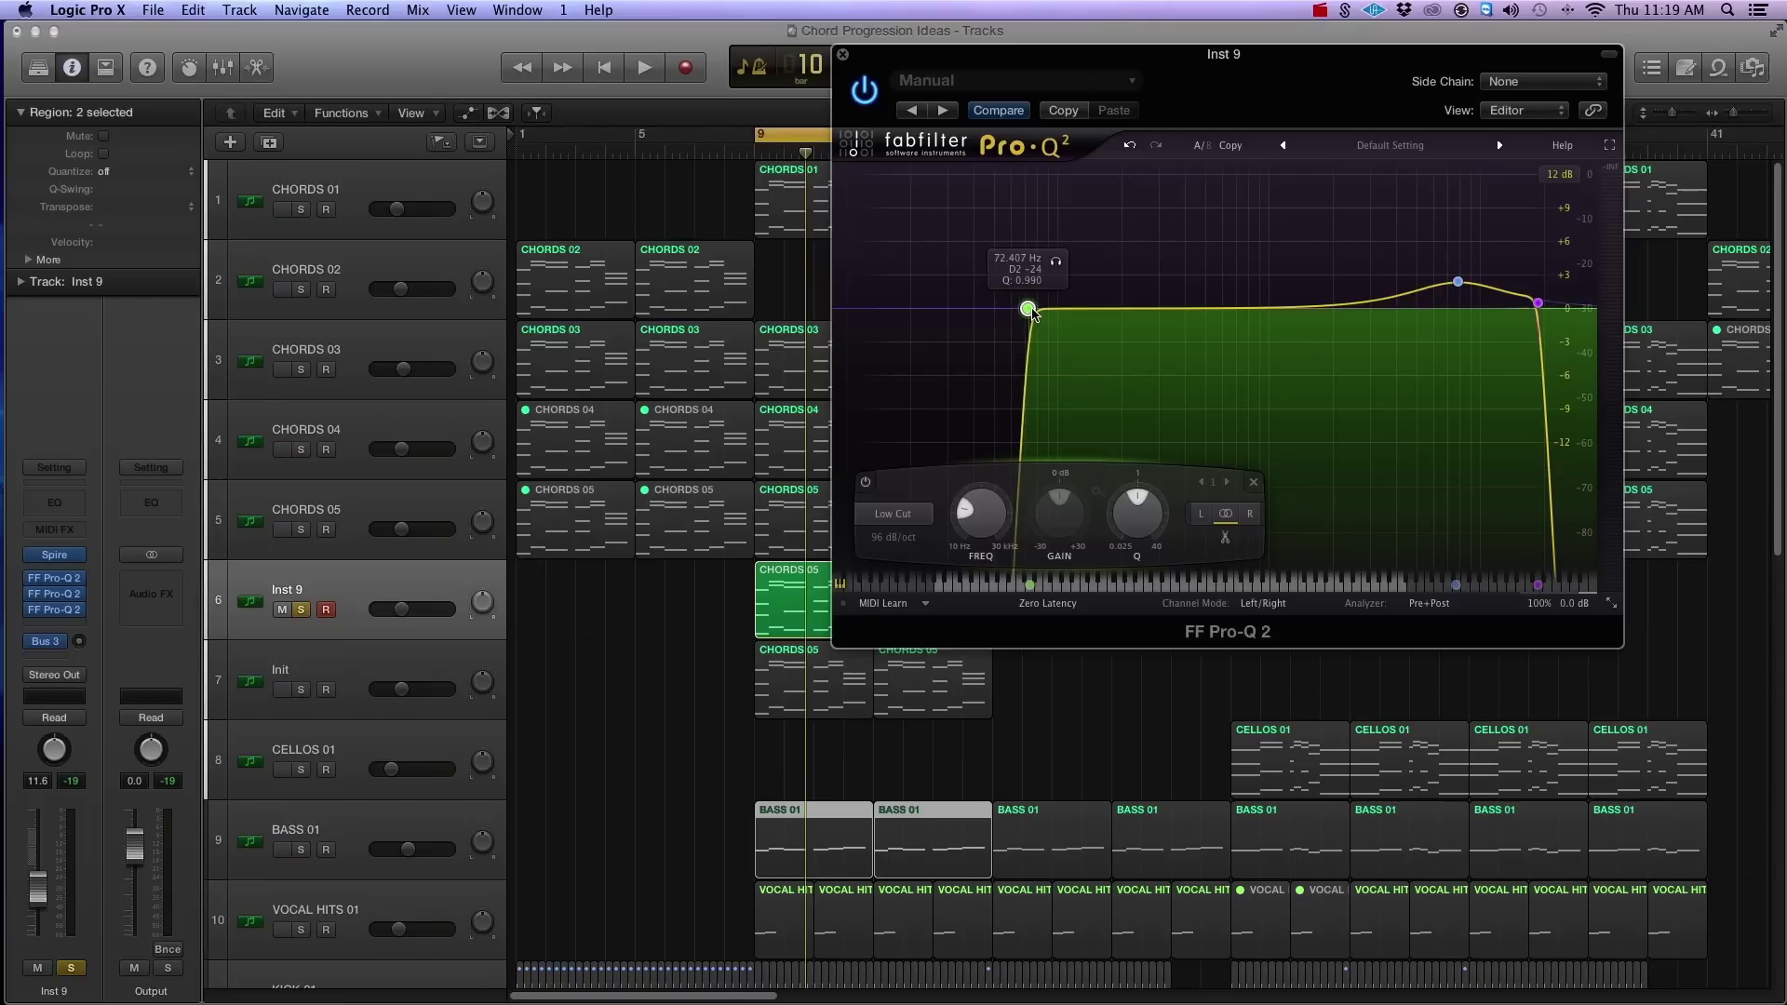
{"action": "left_click", "coordinate": [842, 54]}
Audition Inst 9 within the full mix and solo it again.
{"action": "left_click", "coordinate": [303, 612]}
{"action": "key", "text": "space"}
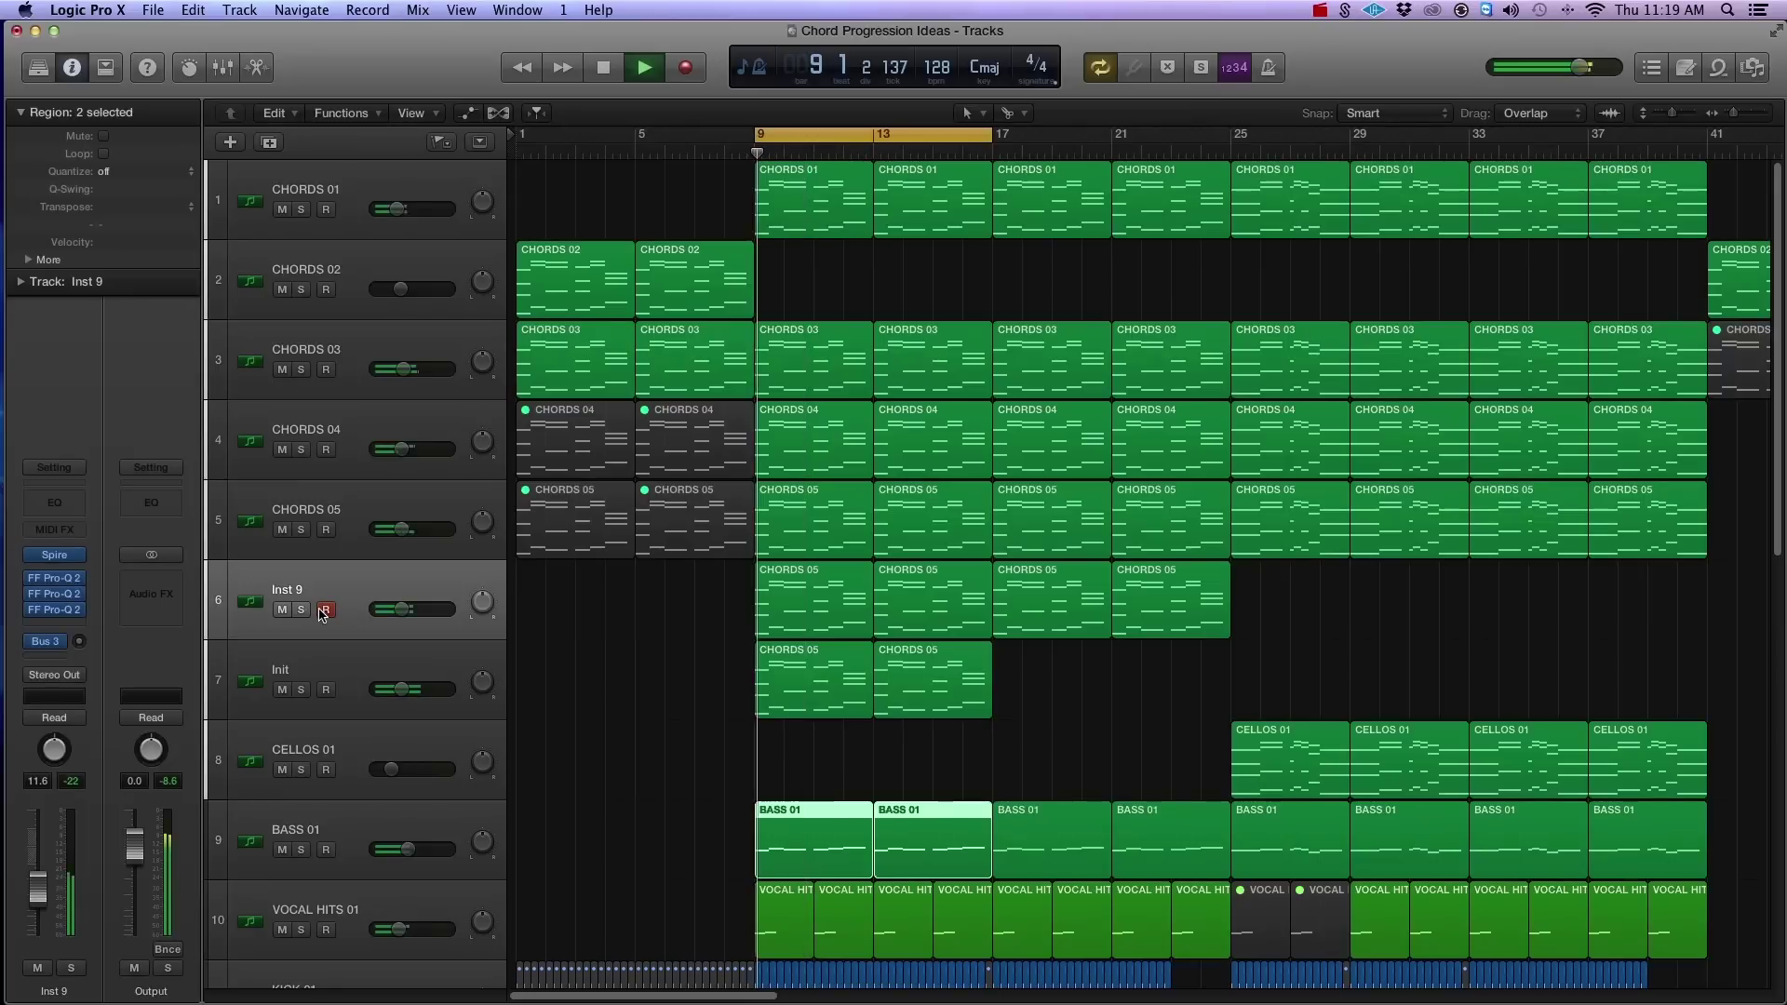
{"action": "left_click", "coordinate": [303, 611]}
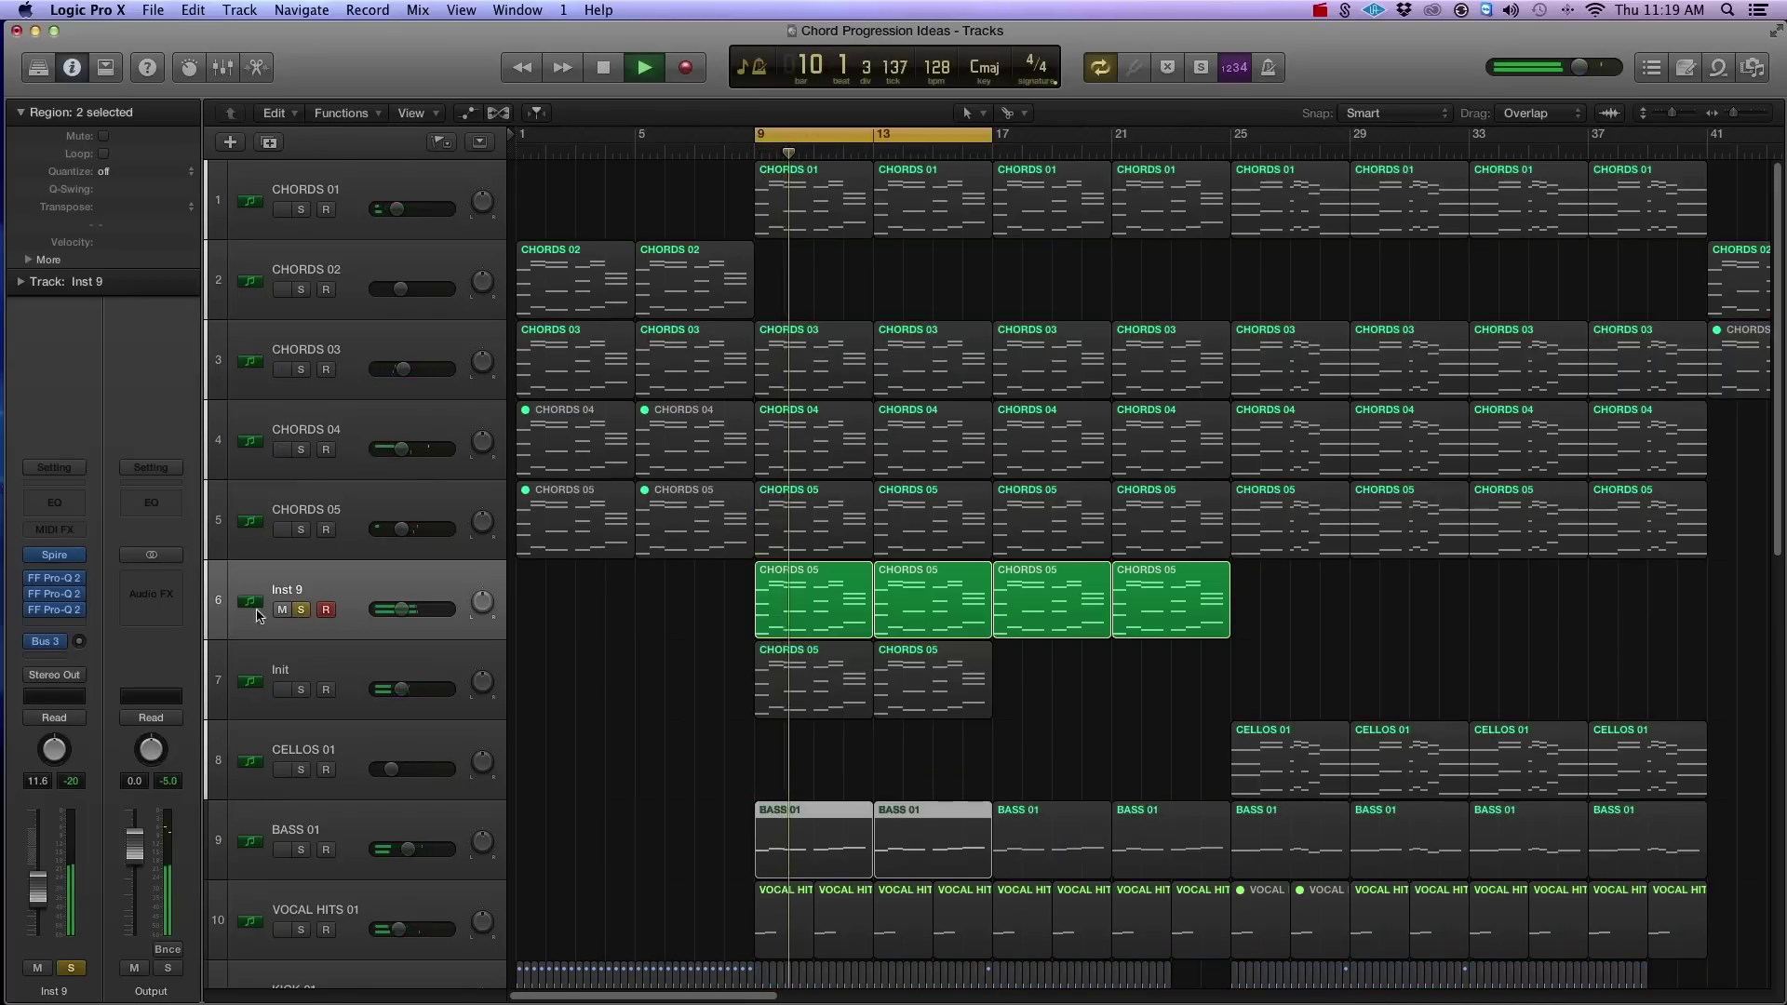
Lower the third equalizer's low cut to slightly above 110 Hz, soloing BASS 01 alongside Inst 9 to judge the low end.
{"action": "left_click", "coordinate": [51, 611]}
{"action": "left_click_drag", "start_coordinate": [752, 429], "coordinate": [701, 416]}
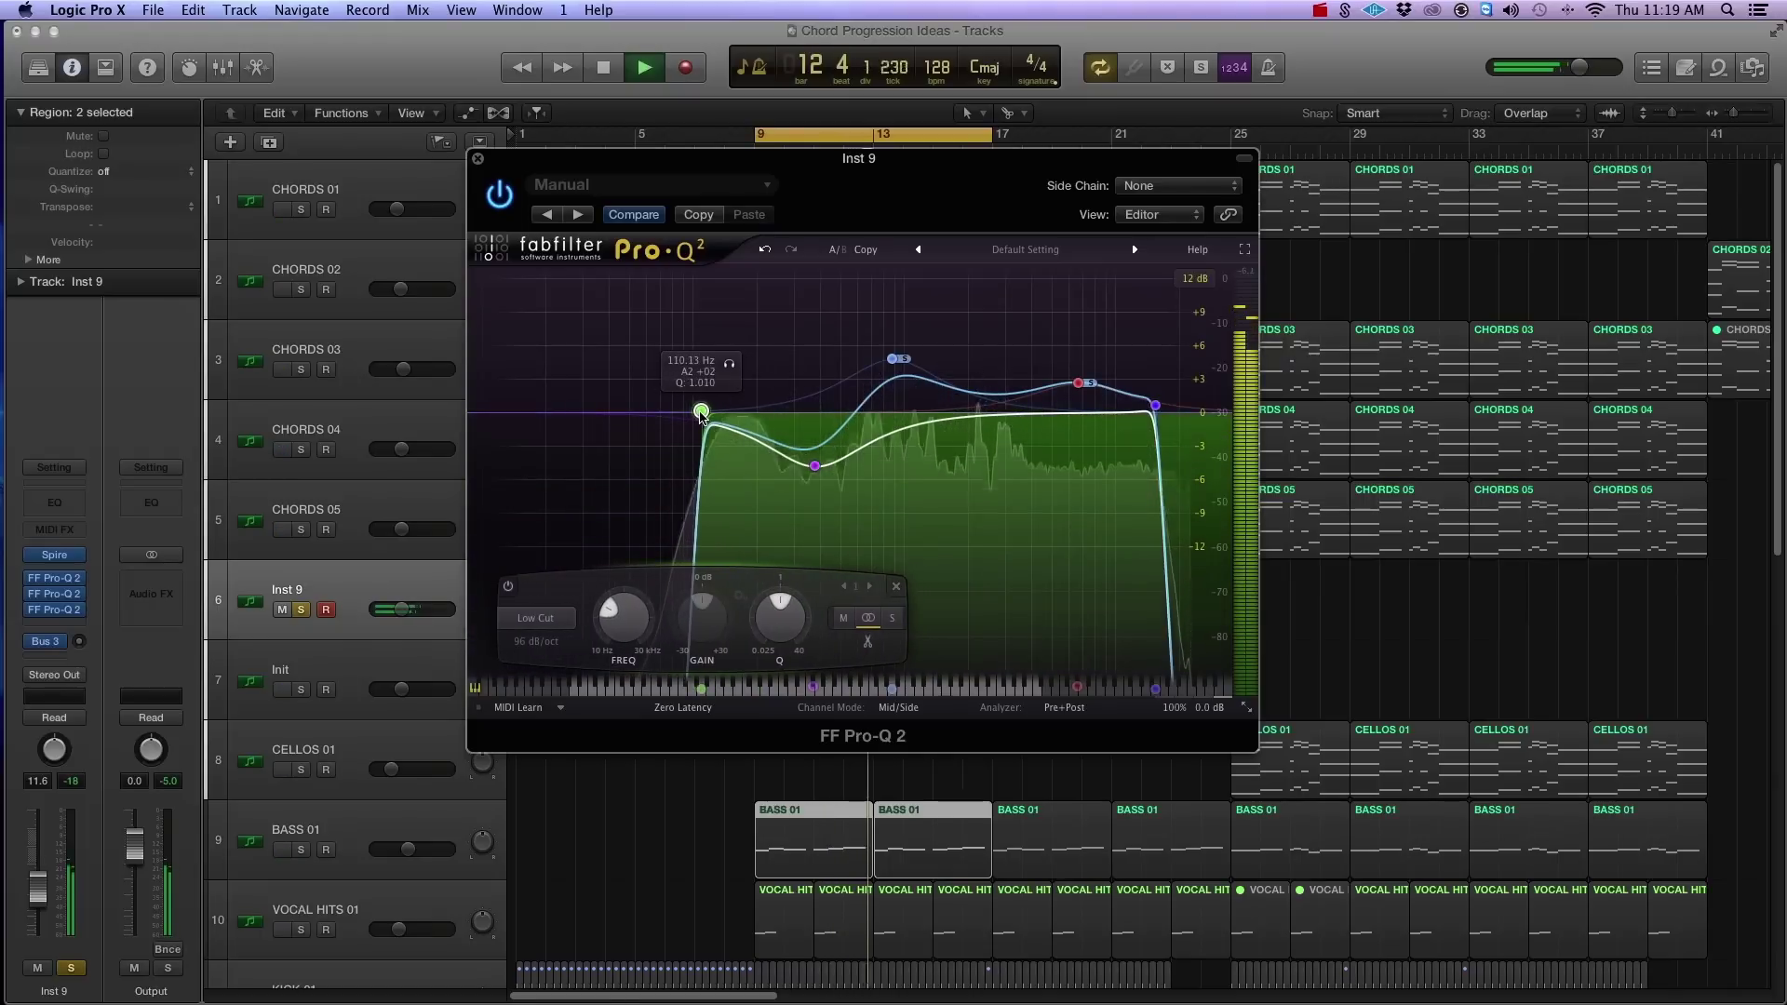
{"action": "left_click", "coordinate": [301, 850]}
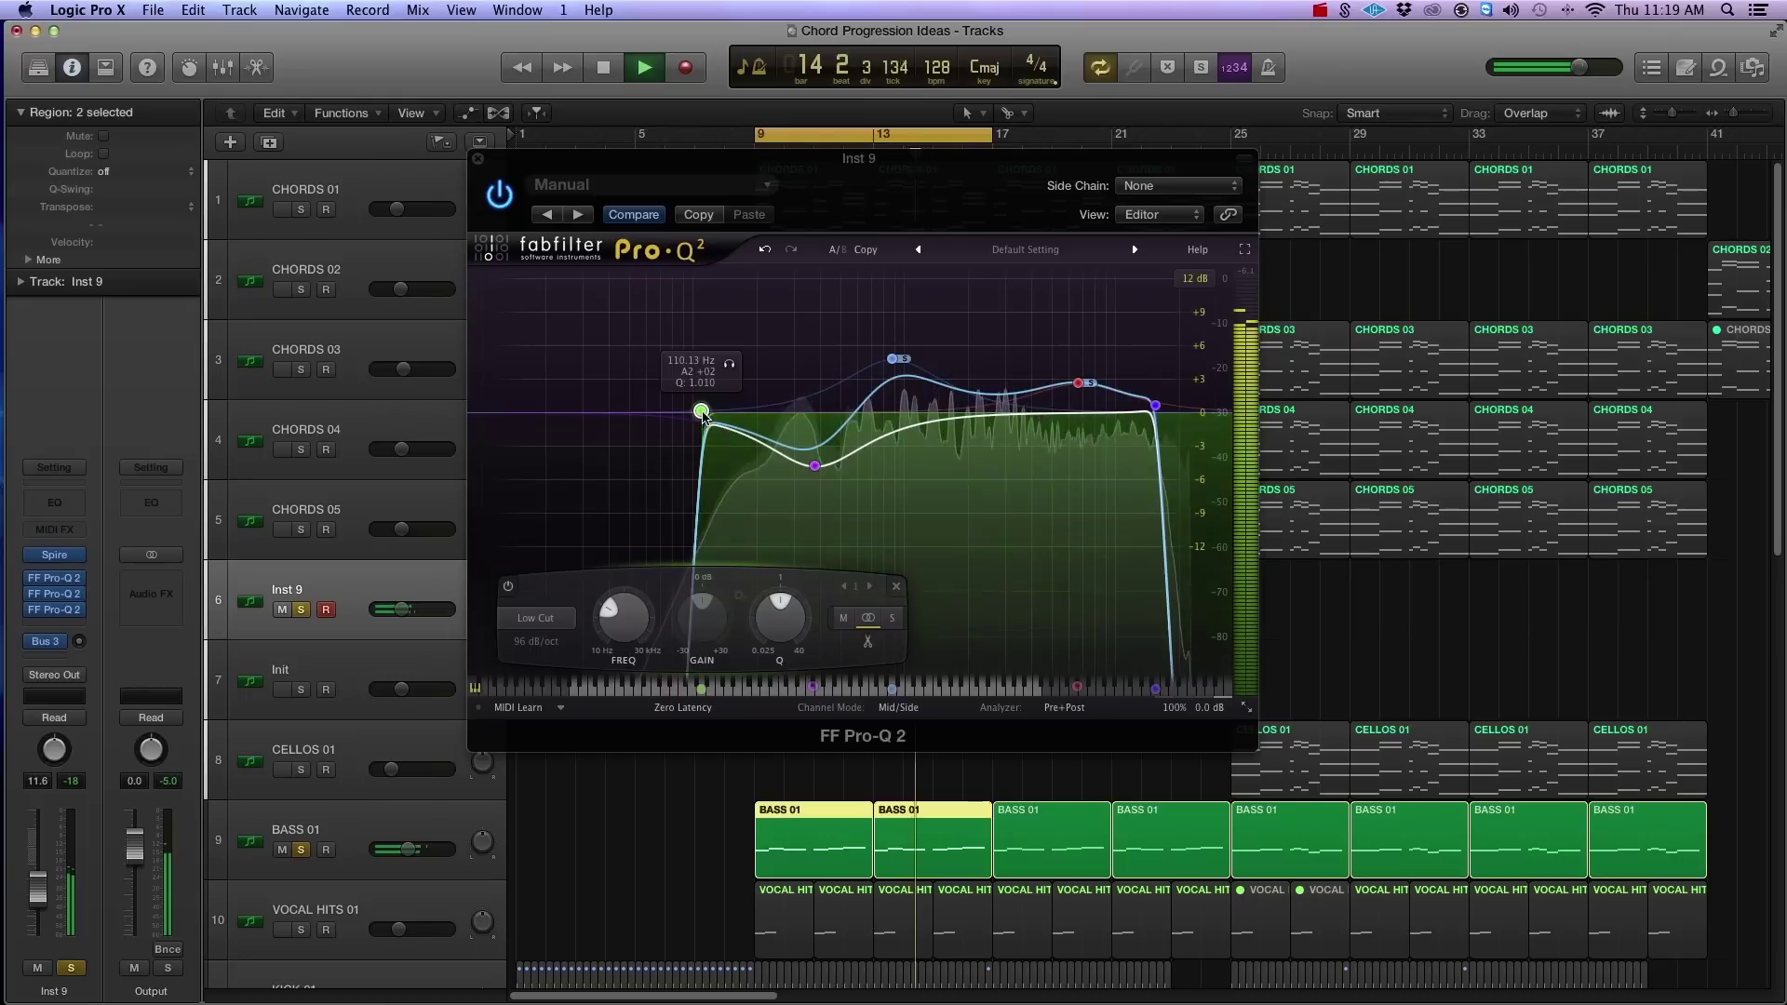
{"action": "left_click_drag", "start_coordinate": [700, 411], "coordinate": [710, 409]}
{"action": "key", "text": "space"}
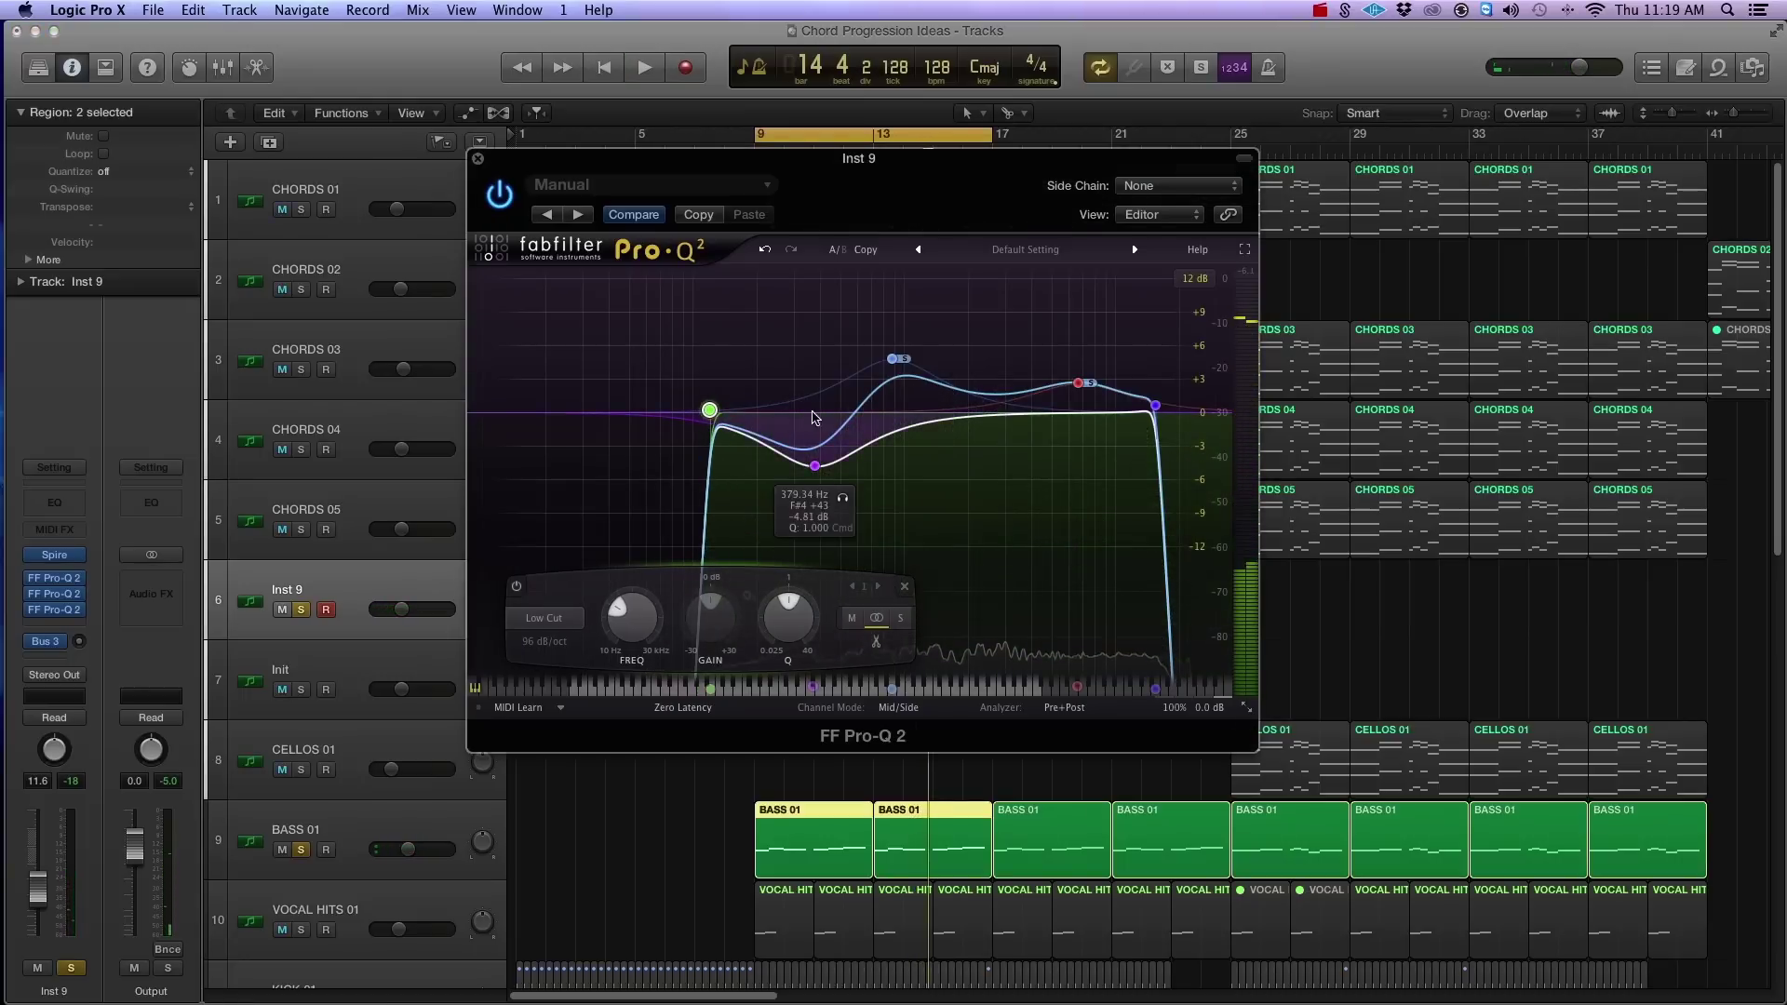
Insert the Xfer Records LFOTool in stereo after the equalizers on Inst 9 and load the SIDE CHAIN 4 preset.
{"action": "left_click", "coordinate": [59, 619]}
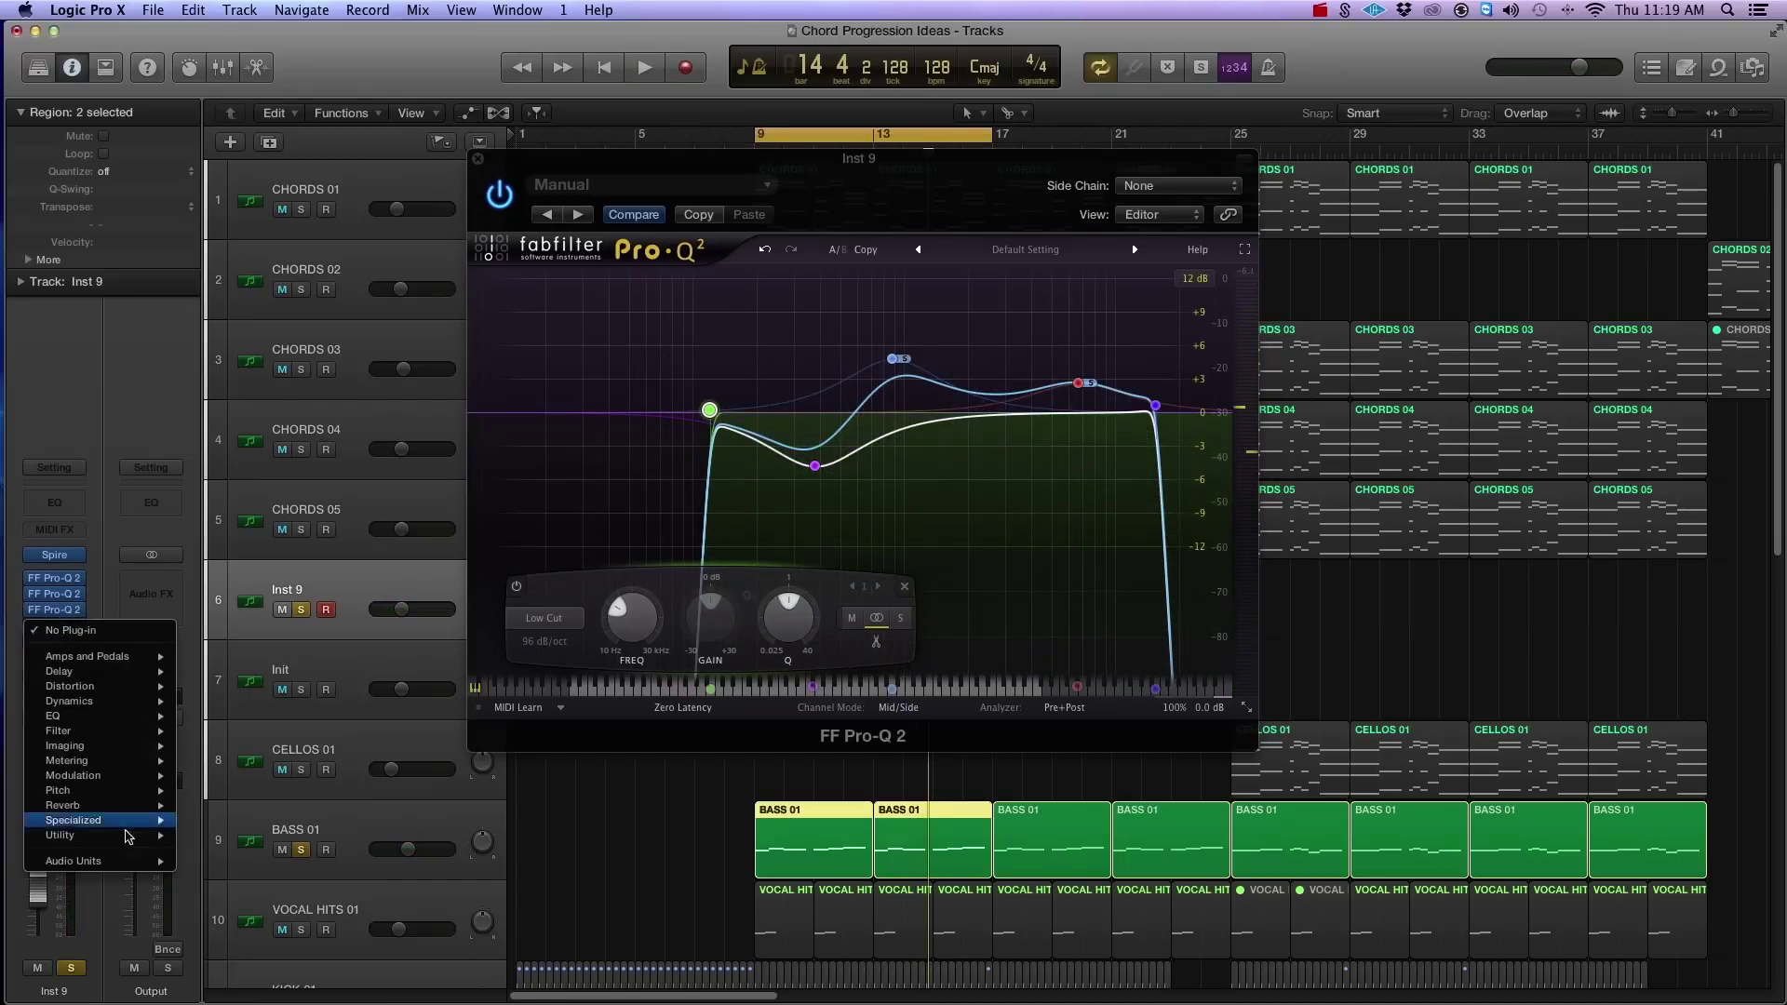
{"action": "mouse_move", "coordinate": [129, 862]}
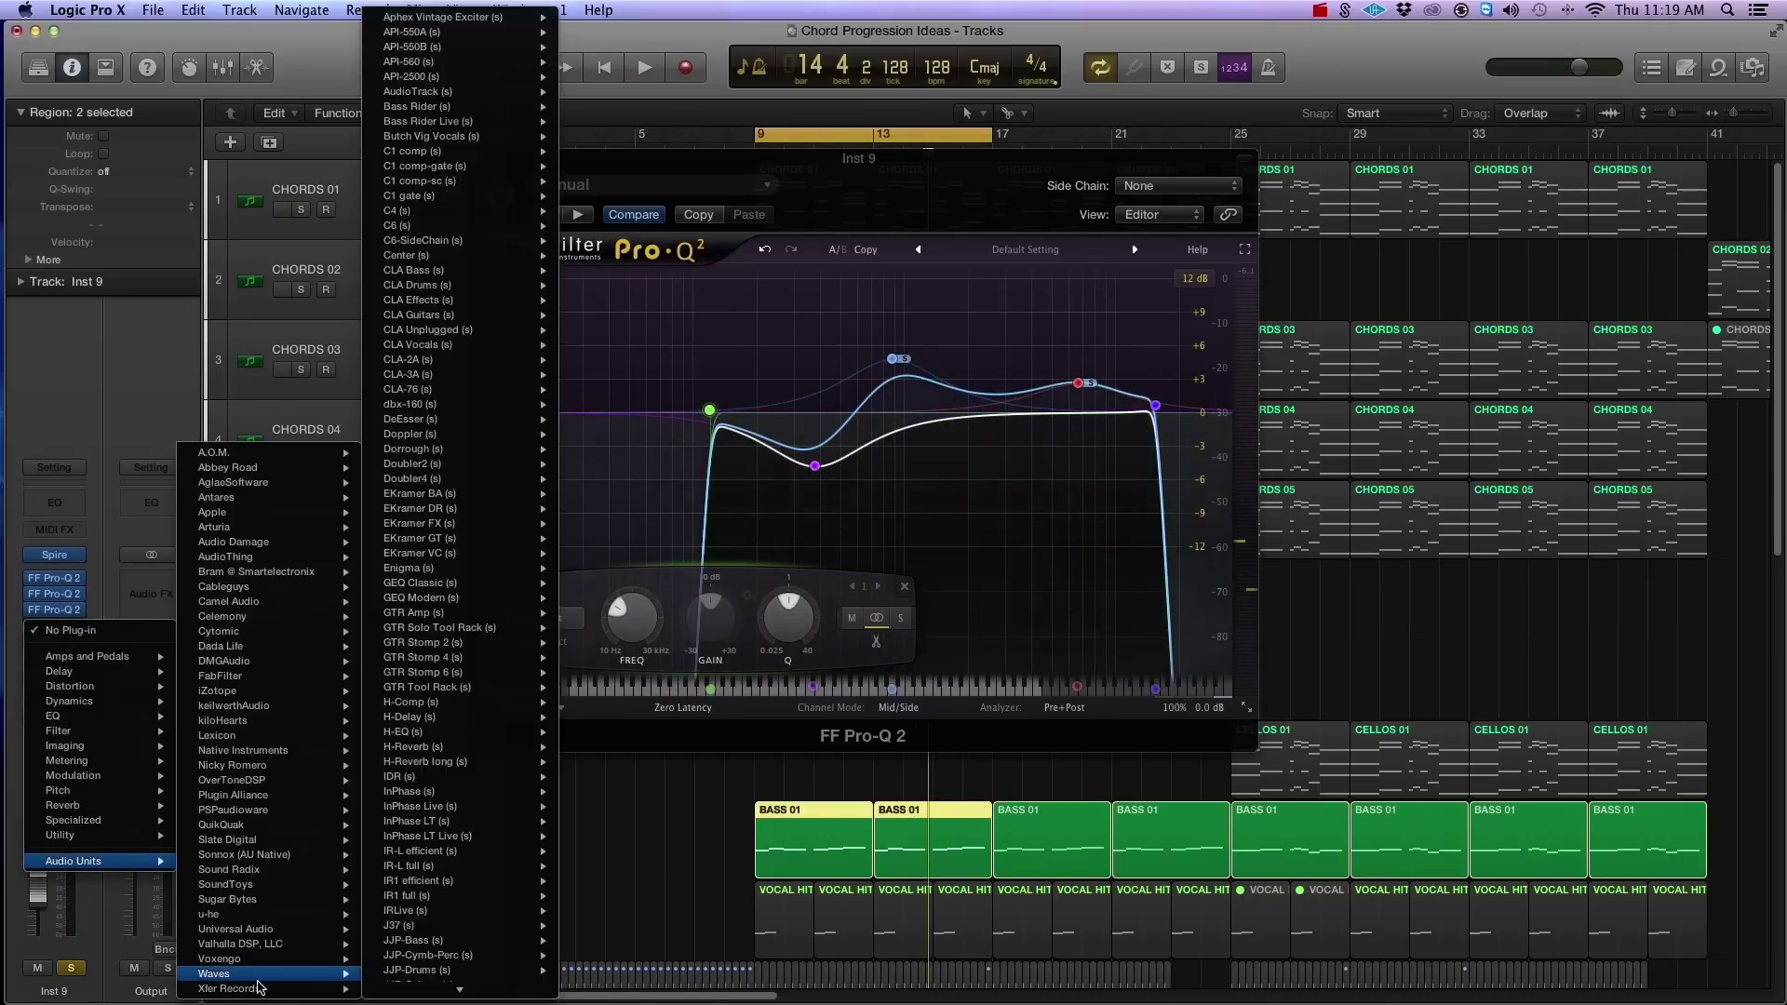
{"action": "mouse_move", "coordinate": [233, 989]}
{"action": "left_click", "coordinate": [570, 959]}
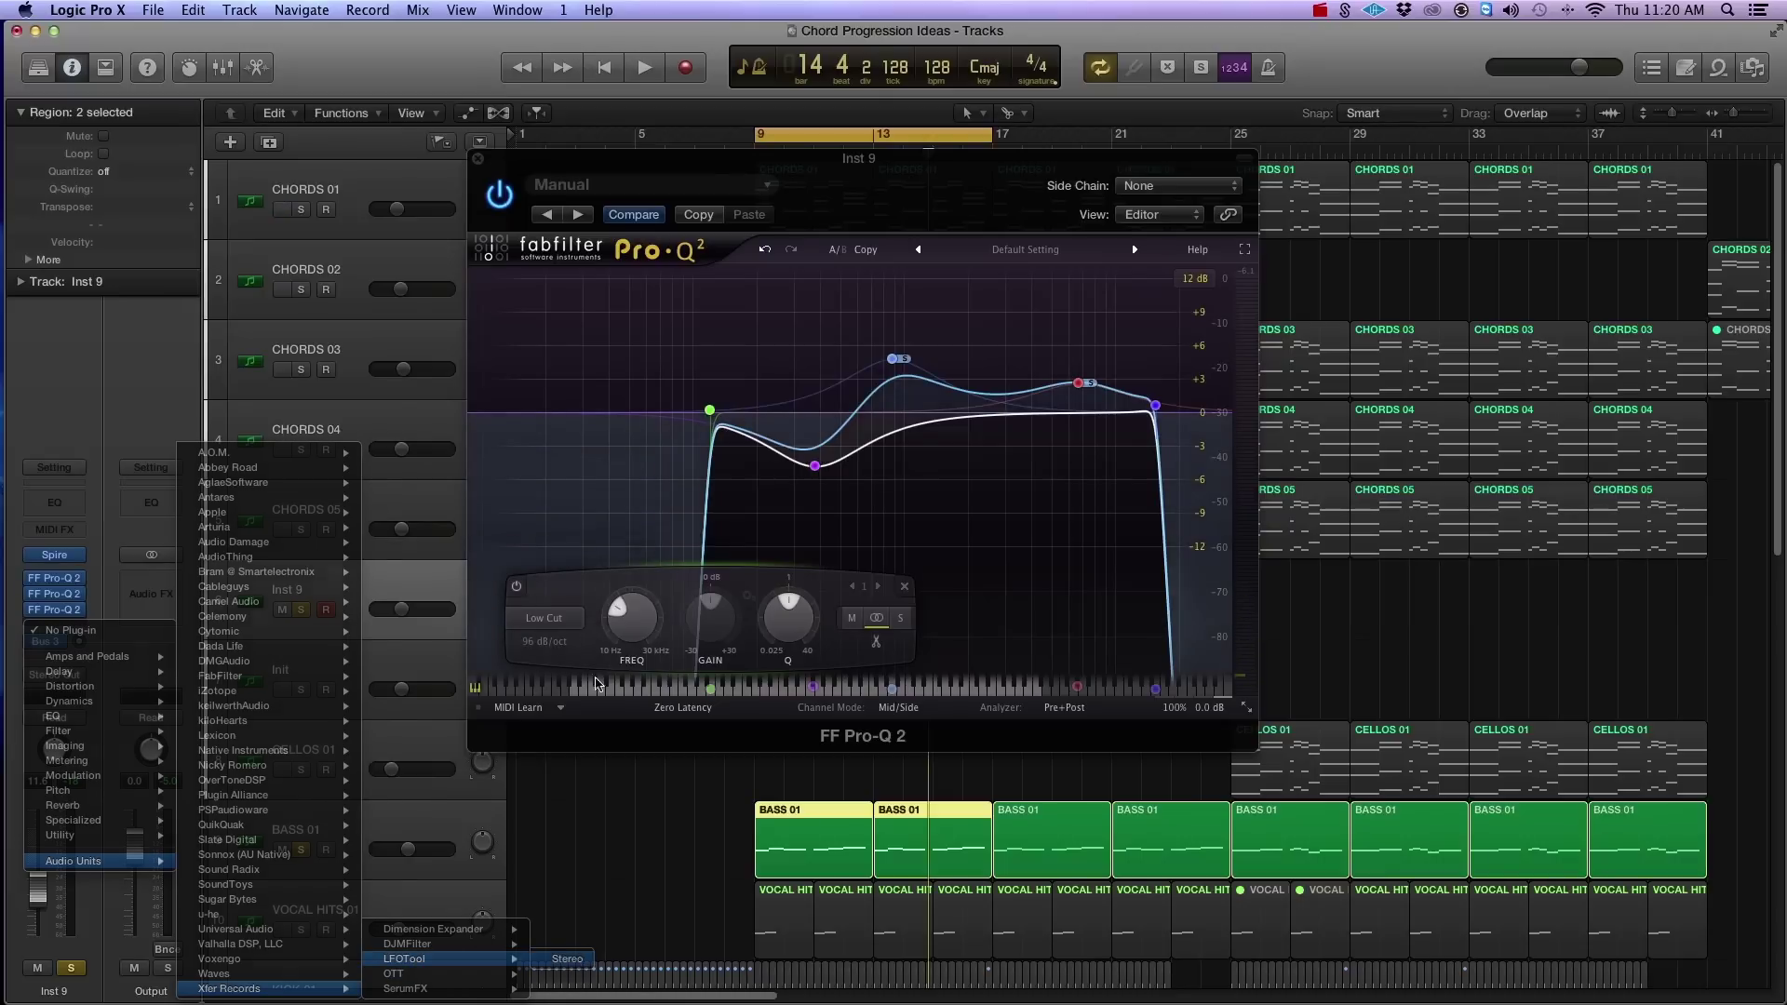
{"action": "left_click", "coordinate": [132, 136]}
{"action": "left_click", "coordinate": [132, 136]}
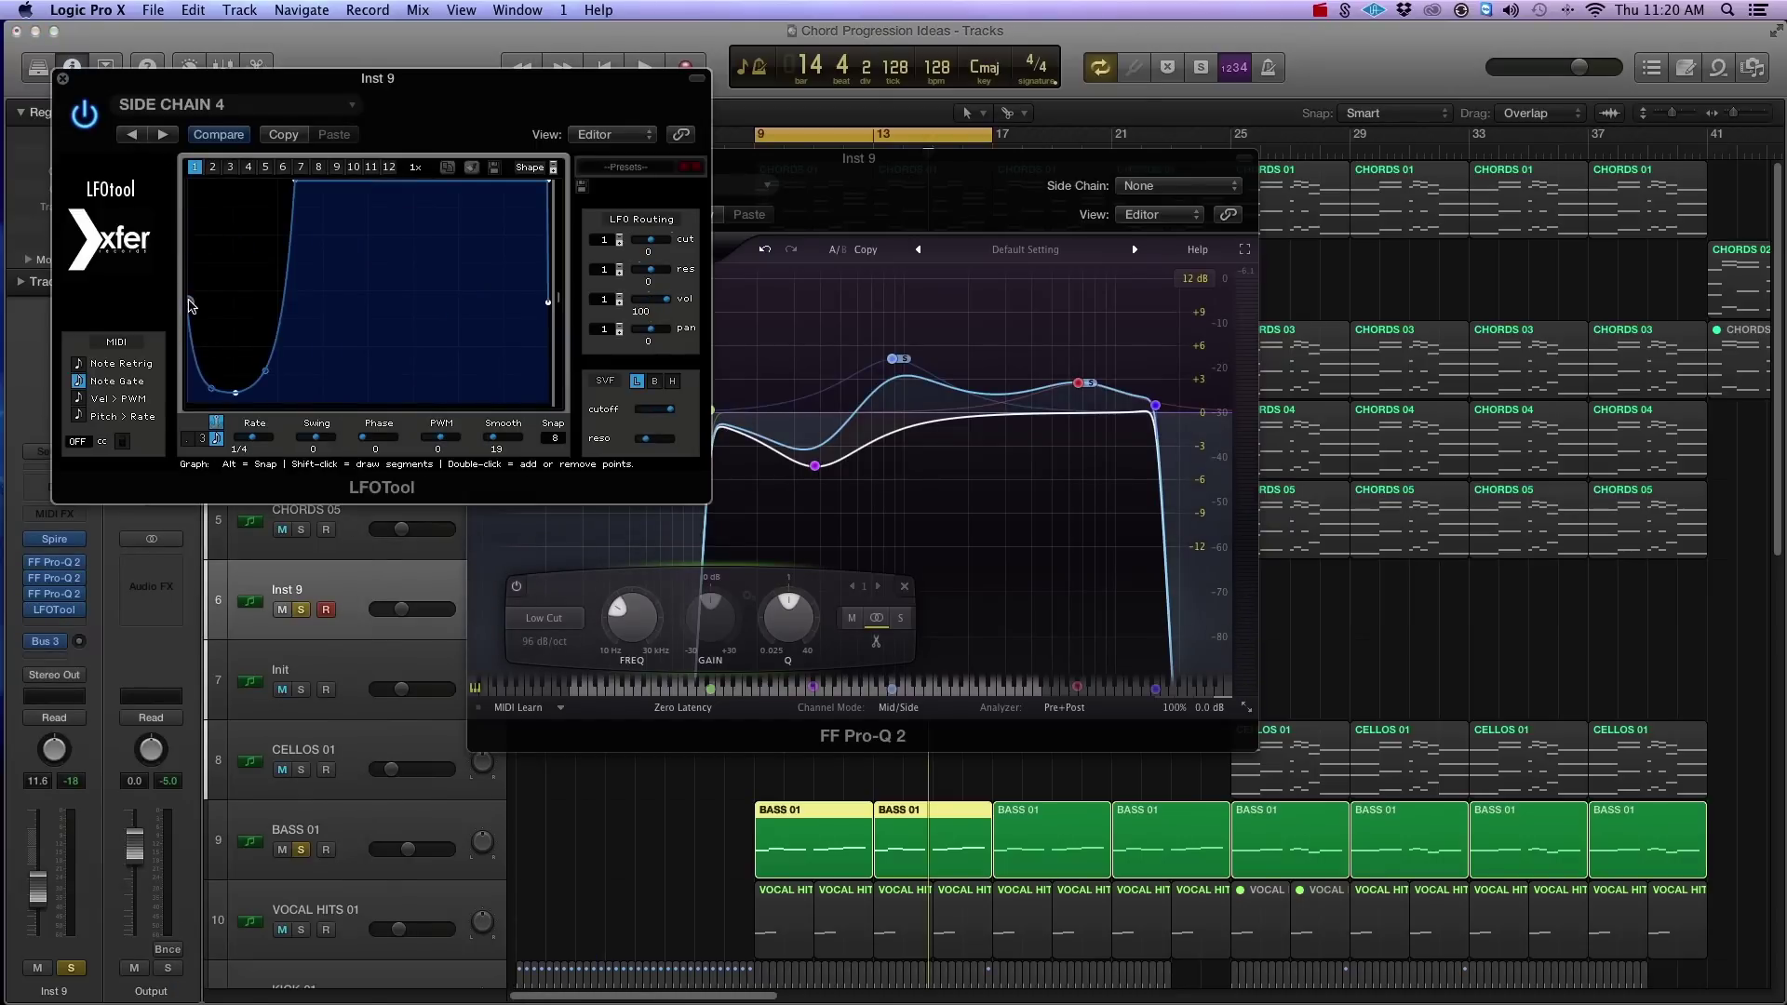
Raise the LFO curve's start point to full level and its lowest point to about half level, and audition the loop.
{"action": "left_click_drag", "start_coordinate": [190, 306], "coordinate": [185, 160]}
{"action": "left_click_drag", "start_coordinate": [237, 395], "coordinate": [235, 300]}
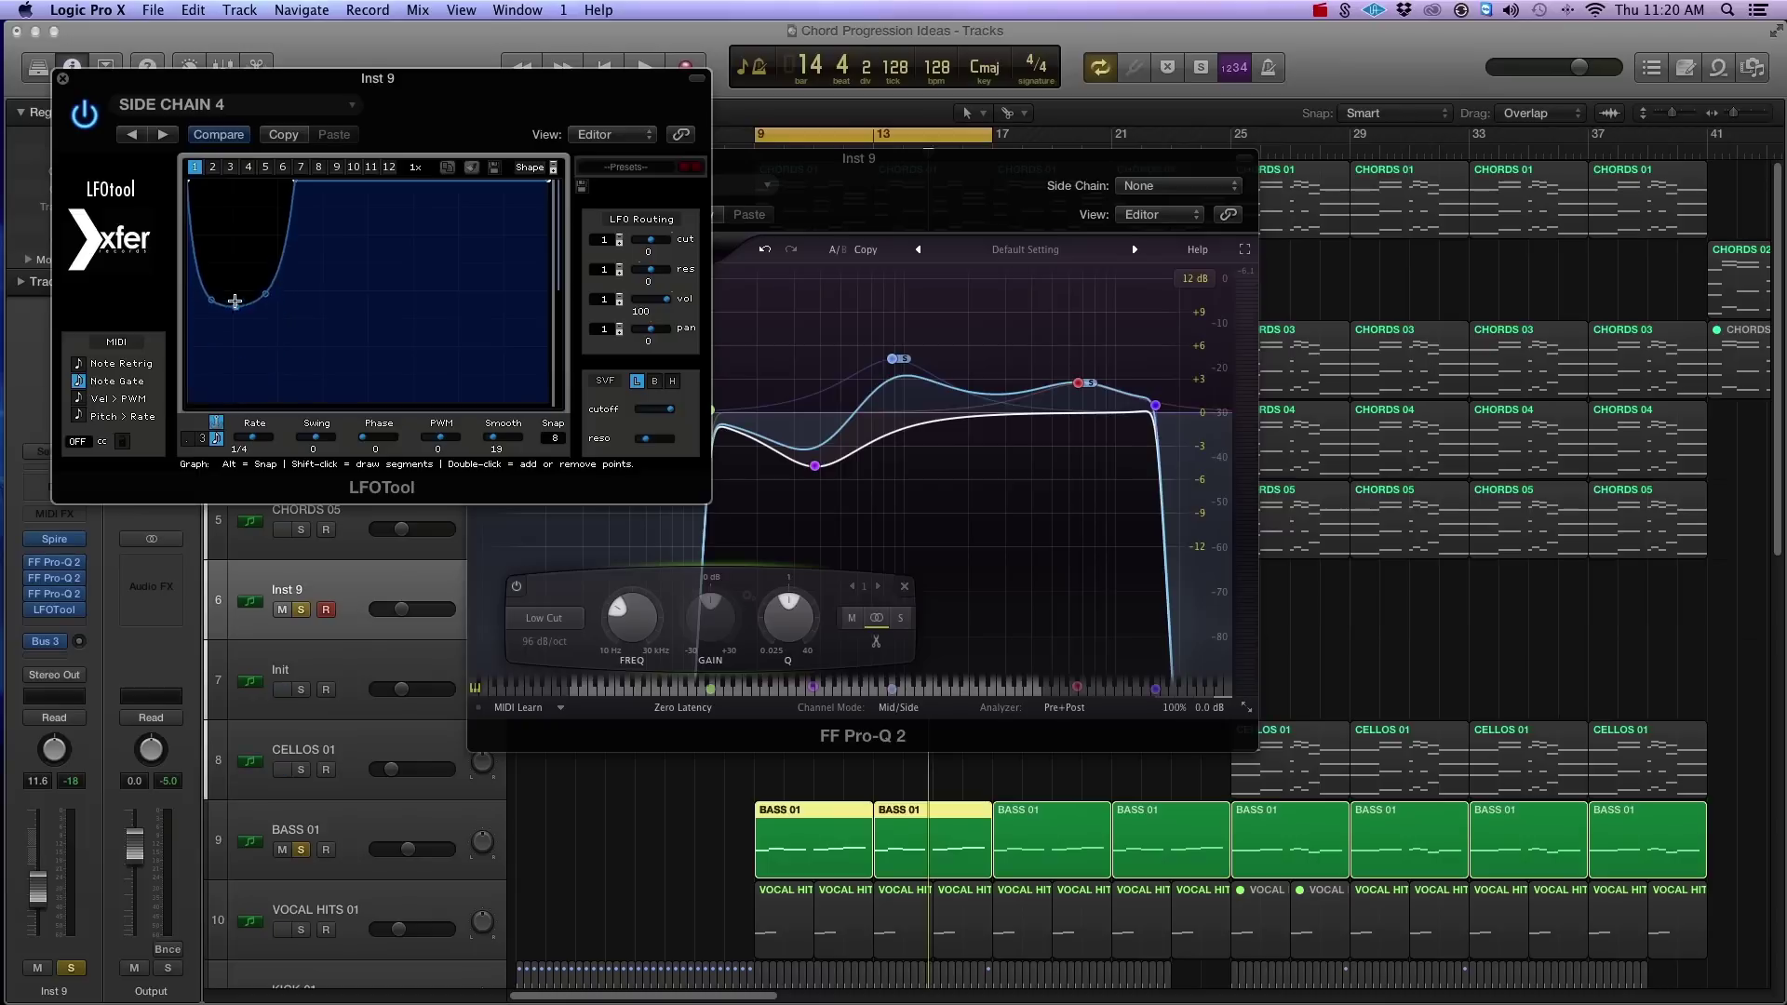
{"action": "key", "text": "space"}
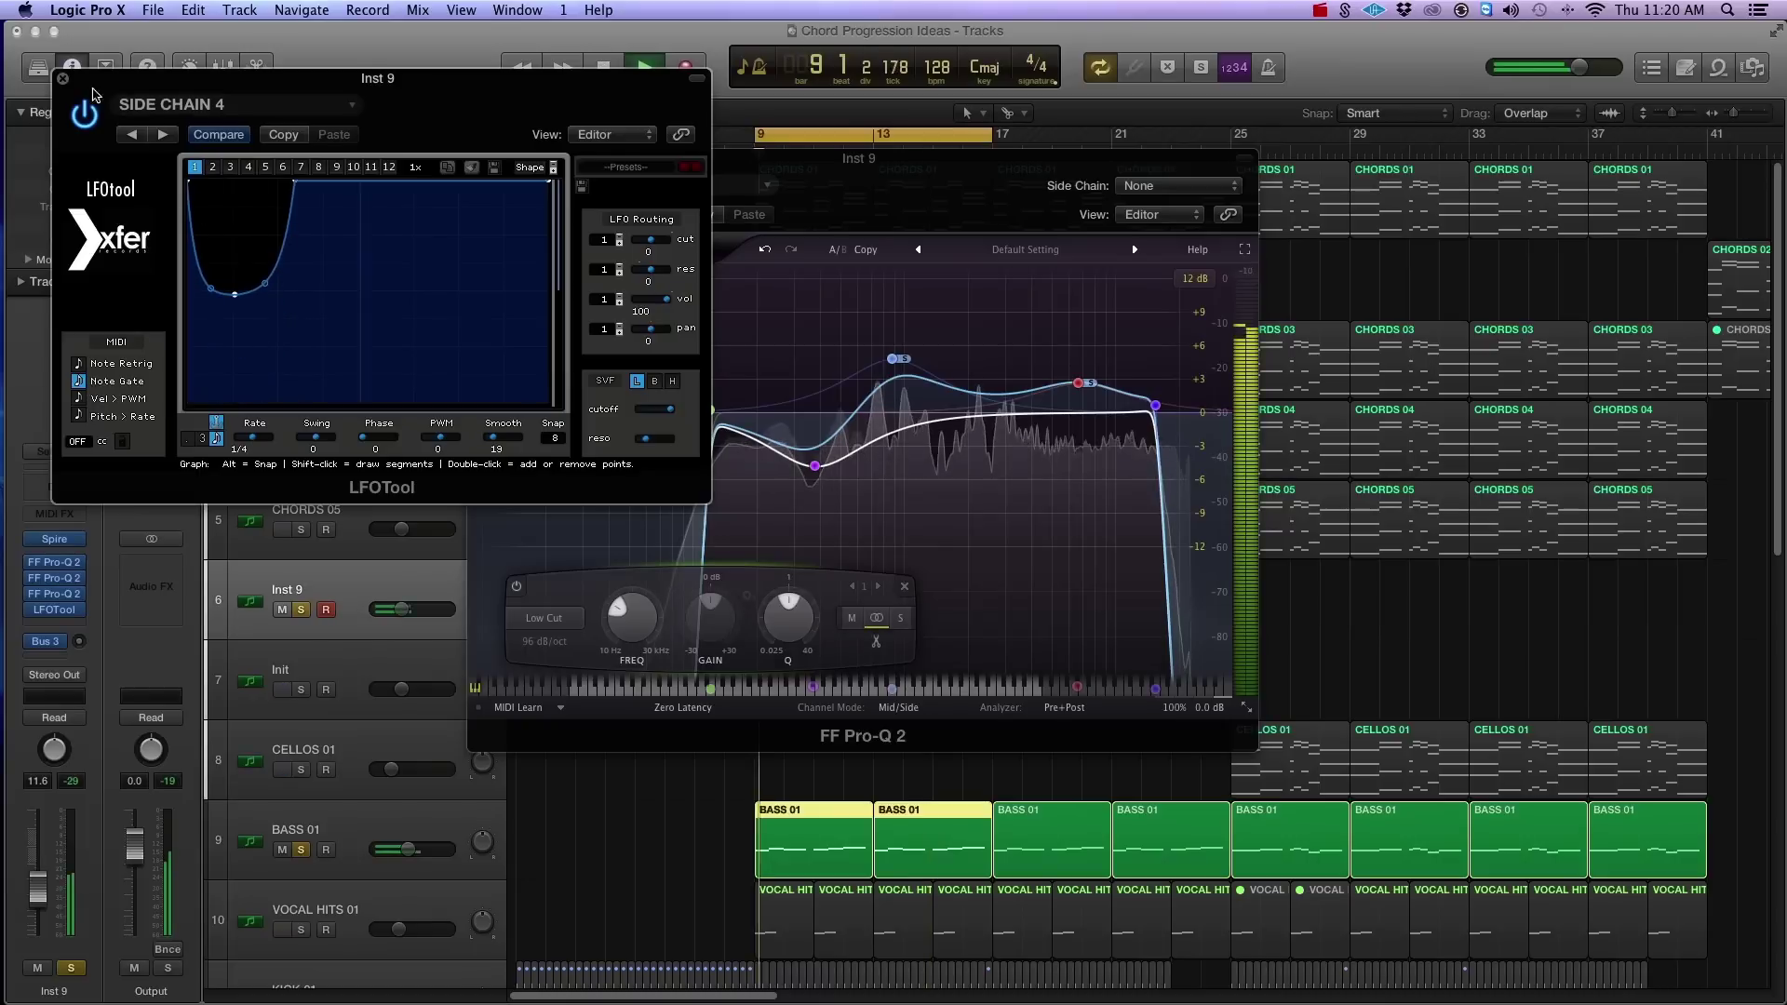
Close the open plug-in windows and insert Camel Audio CamelCrusher in stereo after LFOTool on Inst 9.
{"action": "left_click", "coordinate": [63, 79]}
{"action": "left_click", "coordinate": [480, 158]}
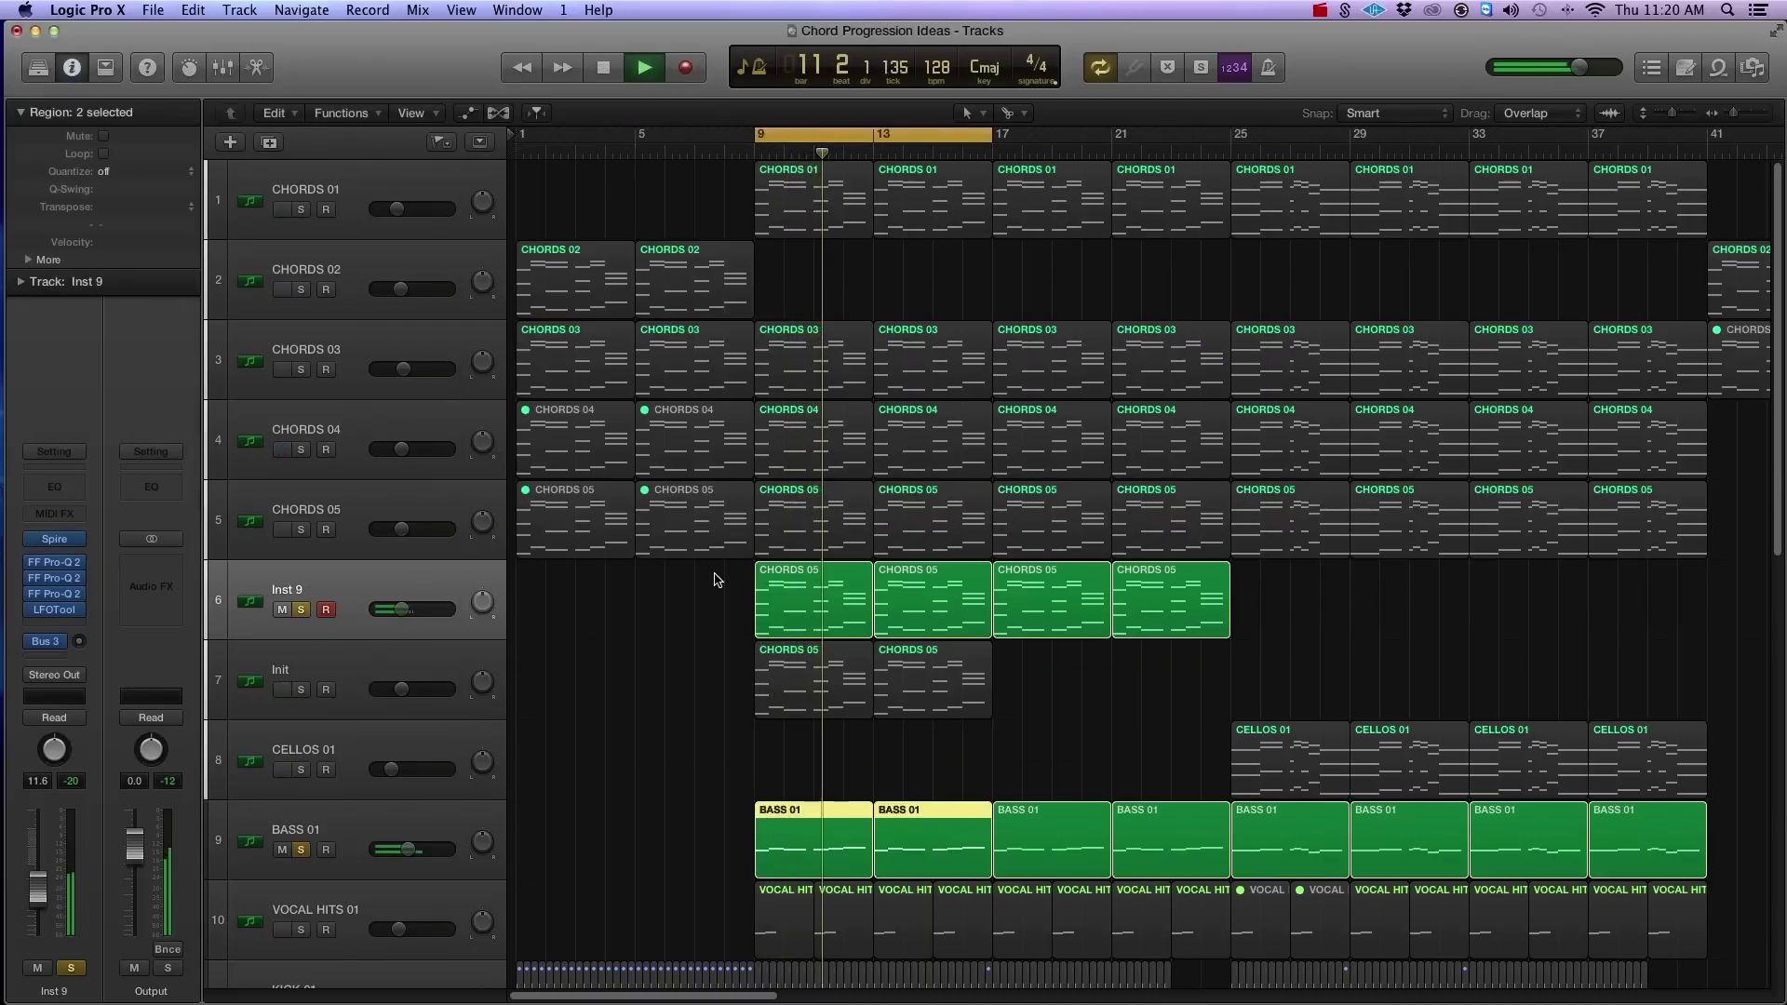
{"action": "key", "text": "space"}
{"action": "left_click", "coordinate": [80, 624]}
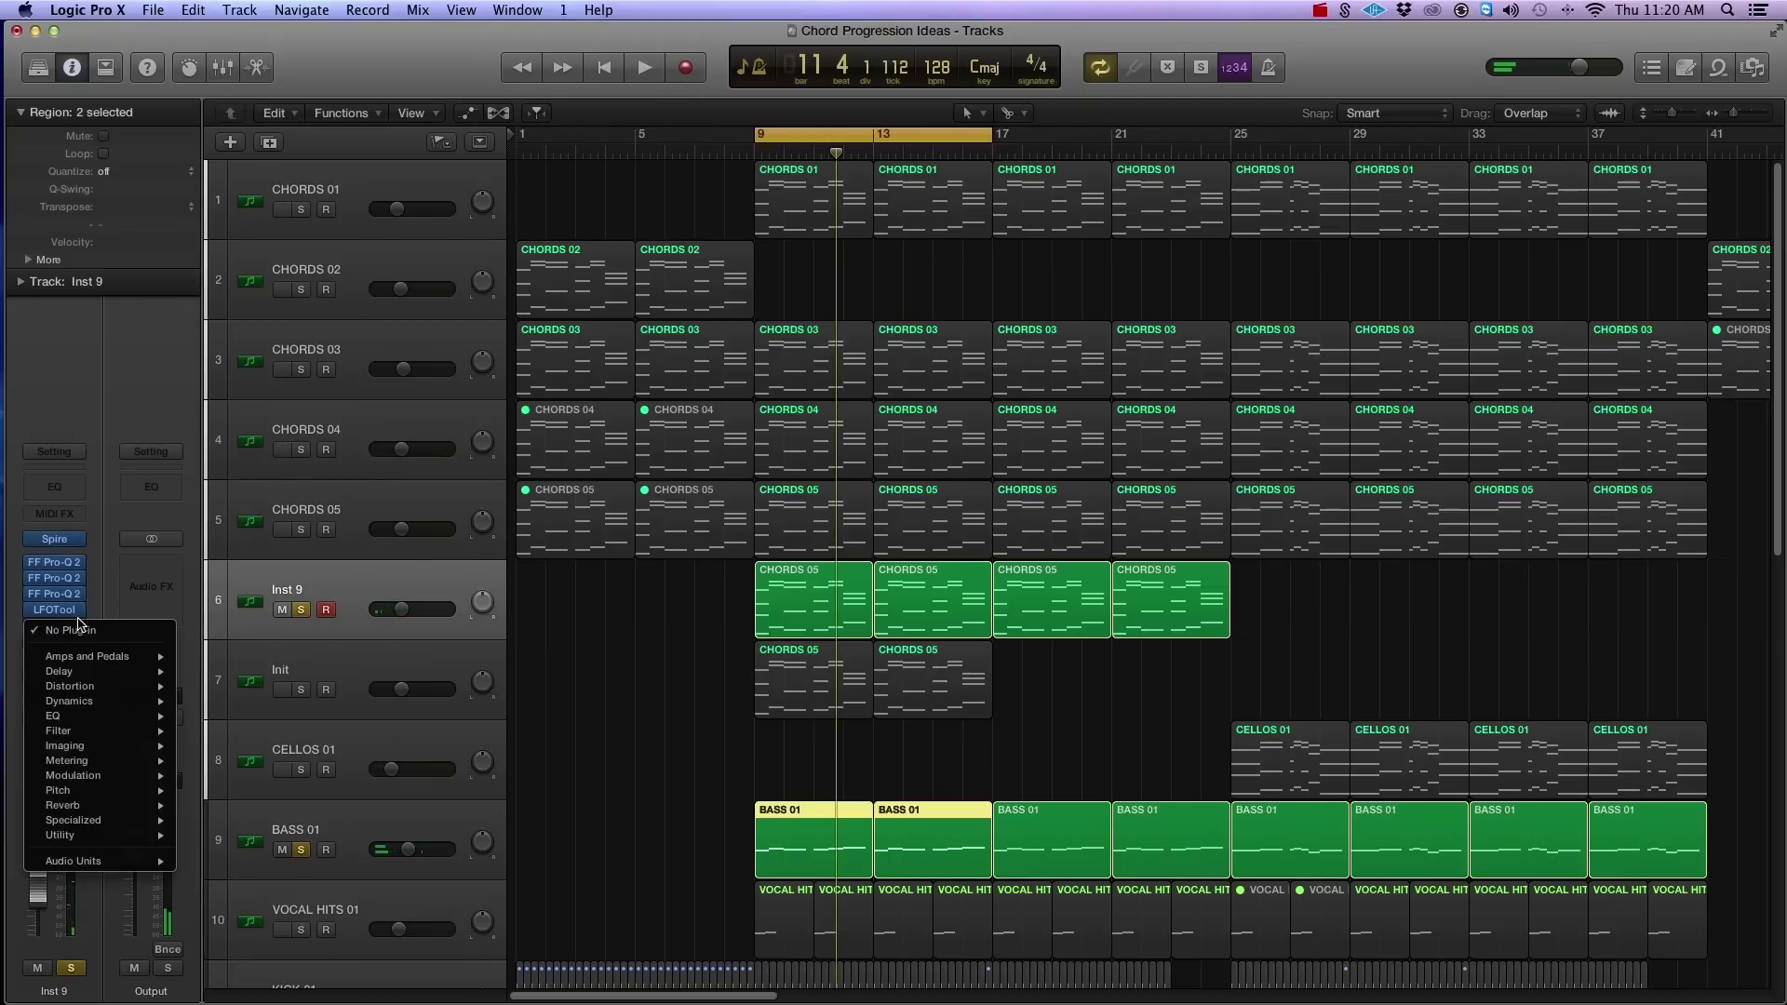
{"action": "mouse_move", "coordinate": [102, 865]}
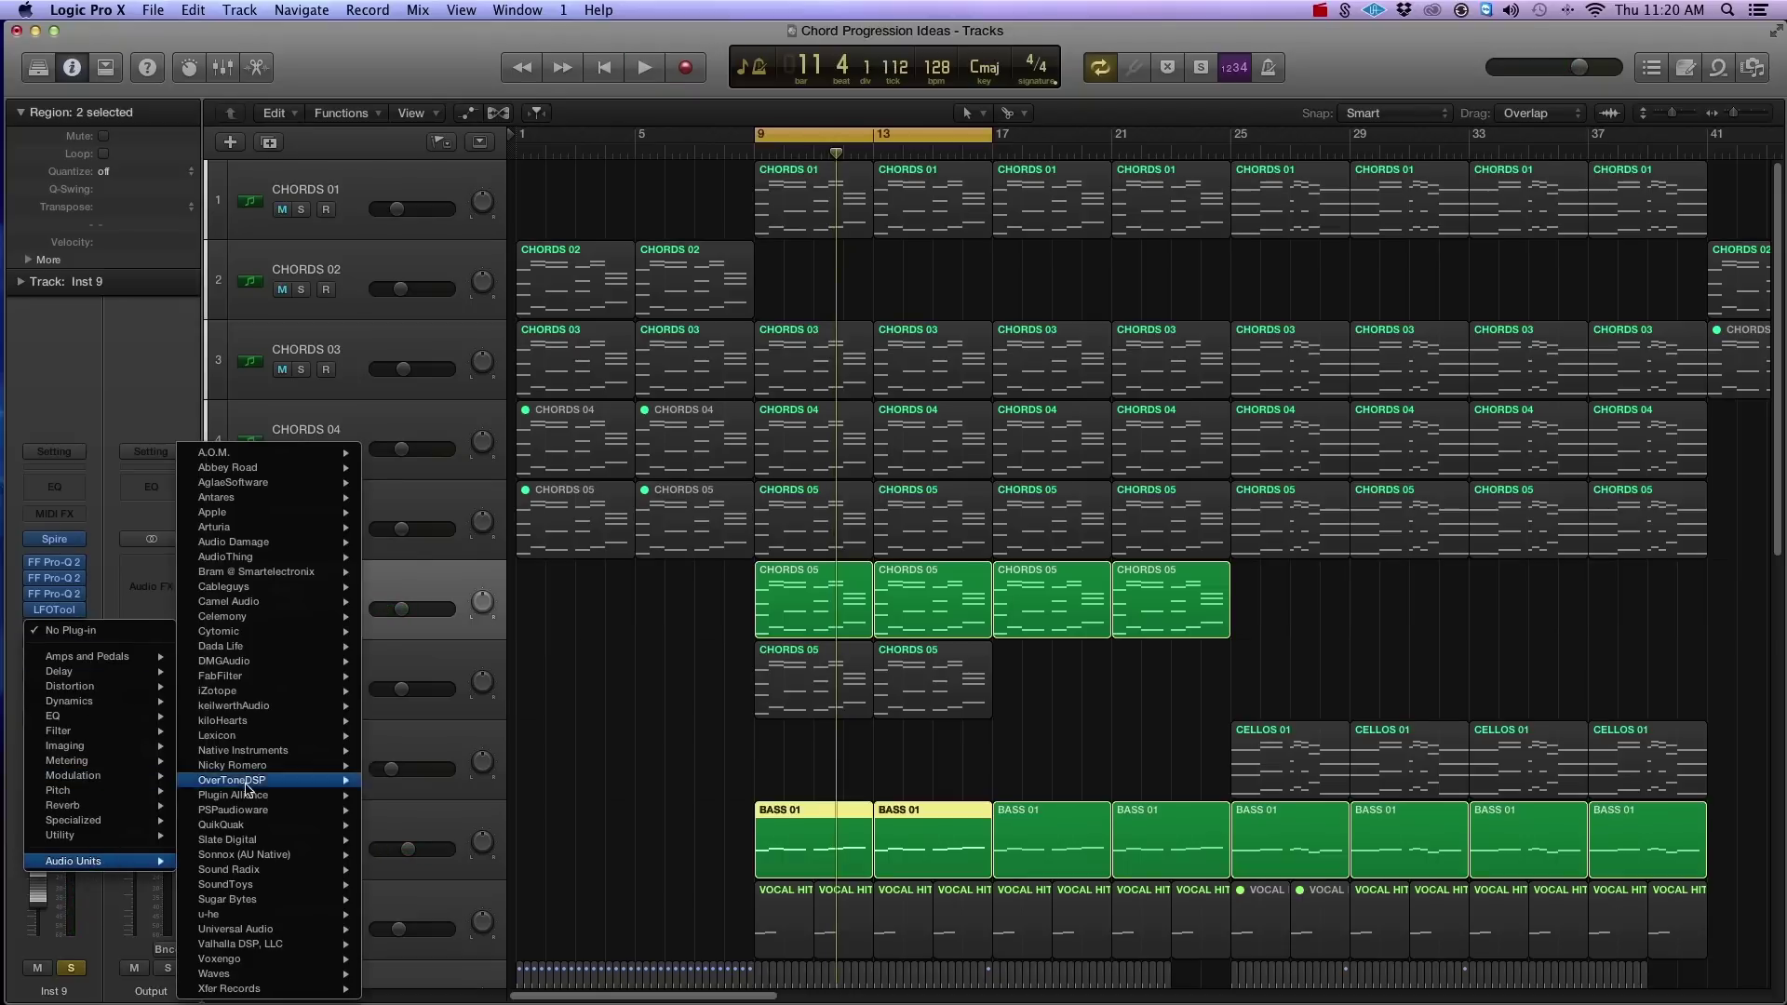
{"action": "mouse_move", "coordinate": [295, 603]}
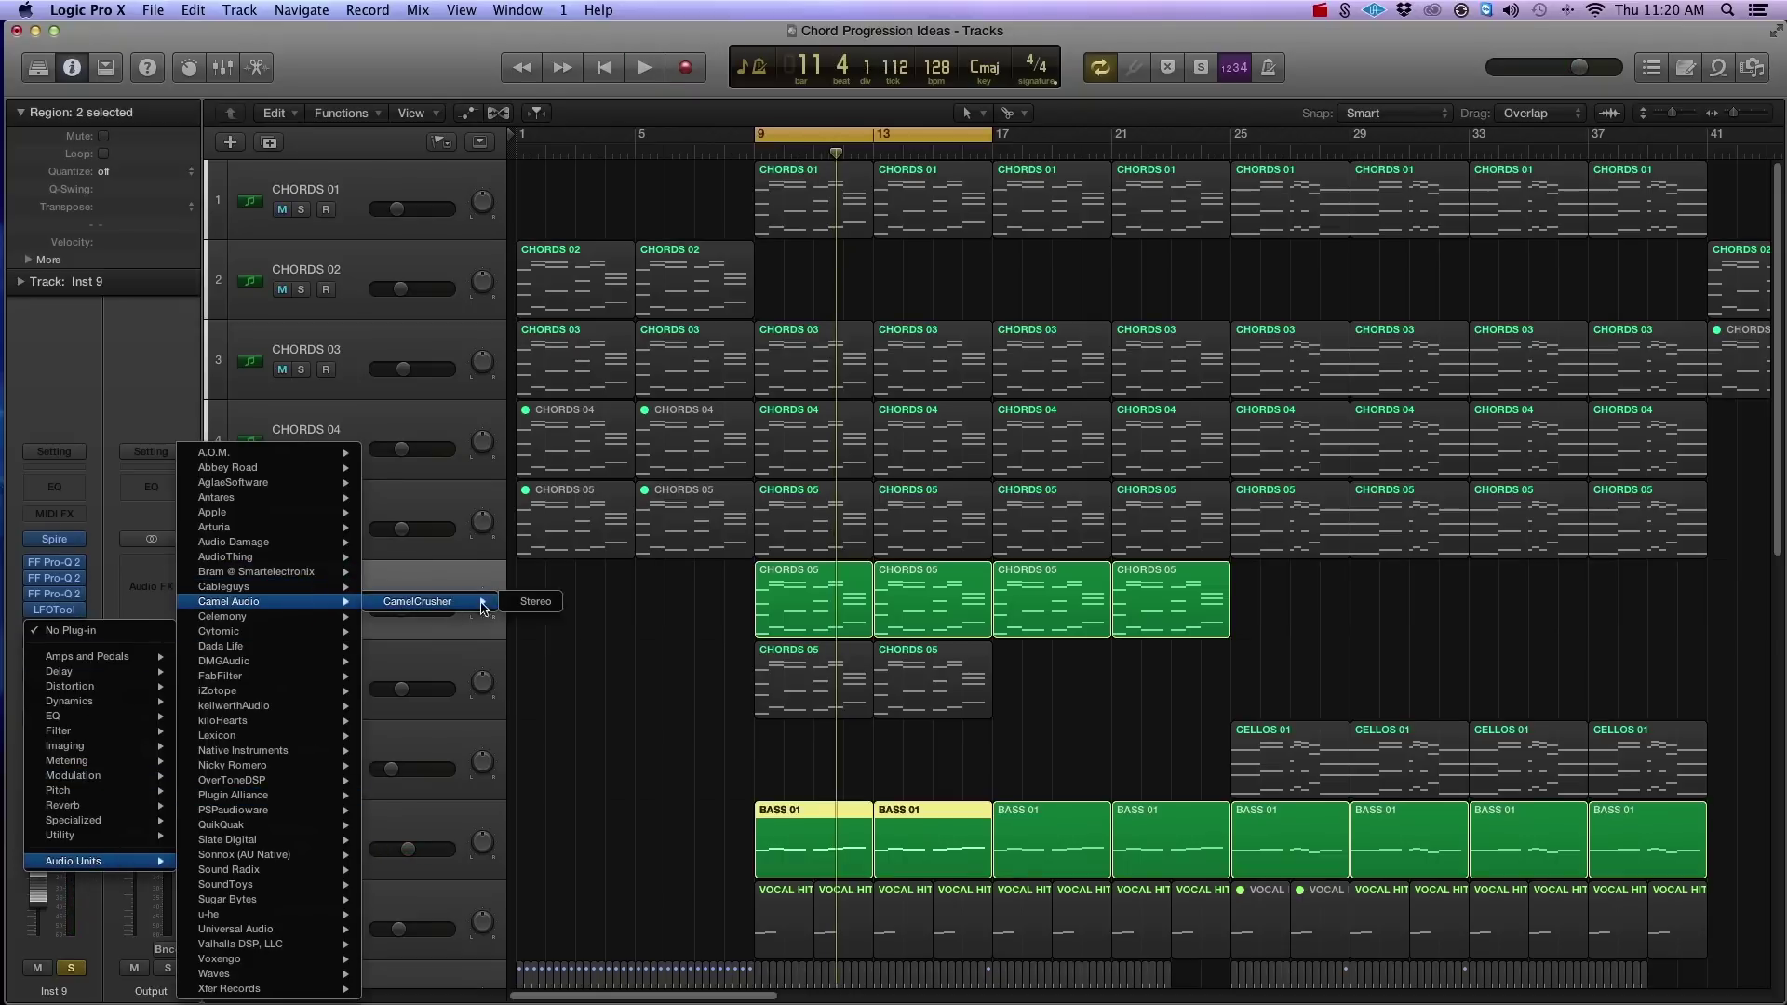
{"action": "left_click", "coordinate": [519, 602]}
{"action": "left_click_drag", "start_coordinate": [307, 77], "coordinate": [680, 212]}
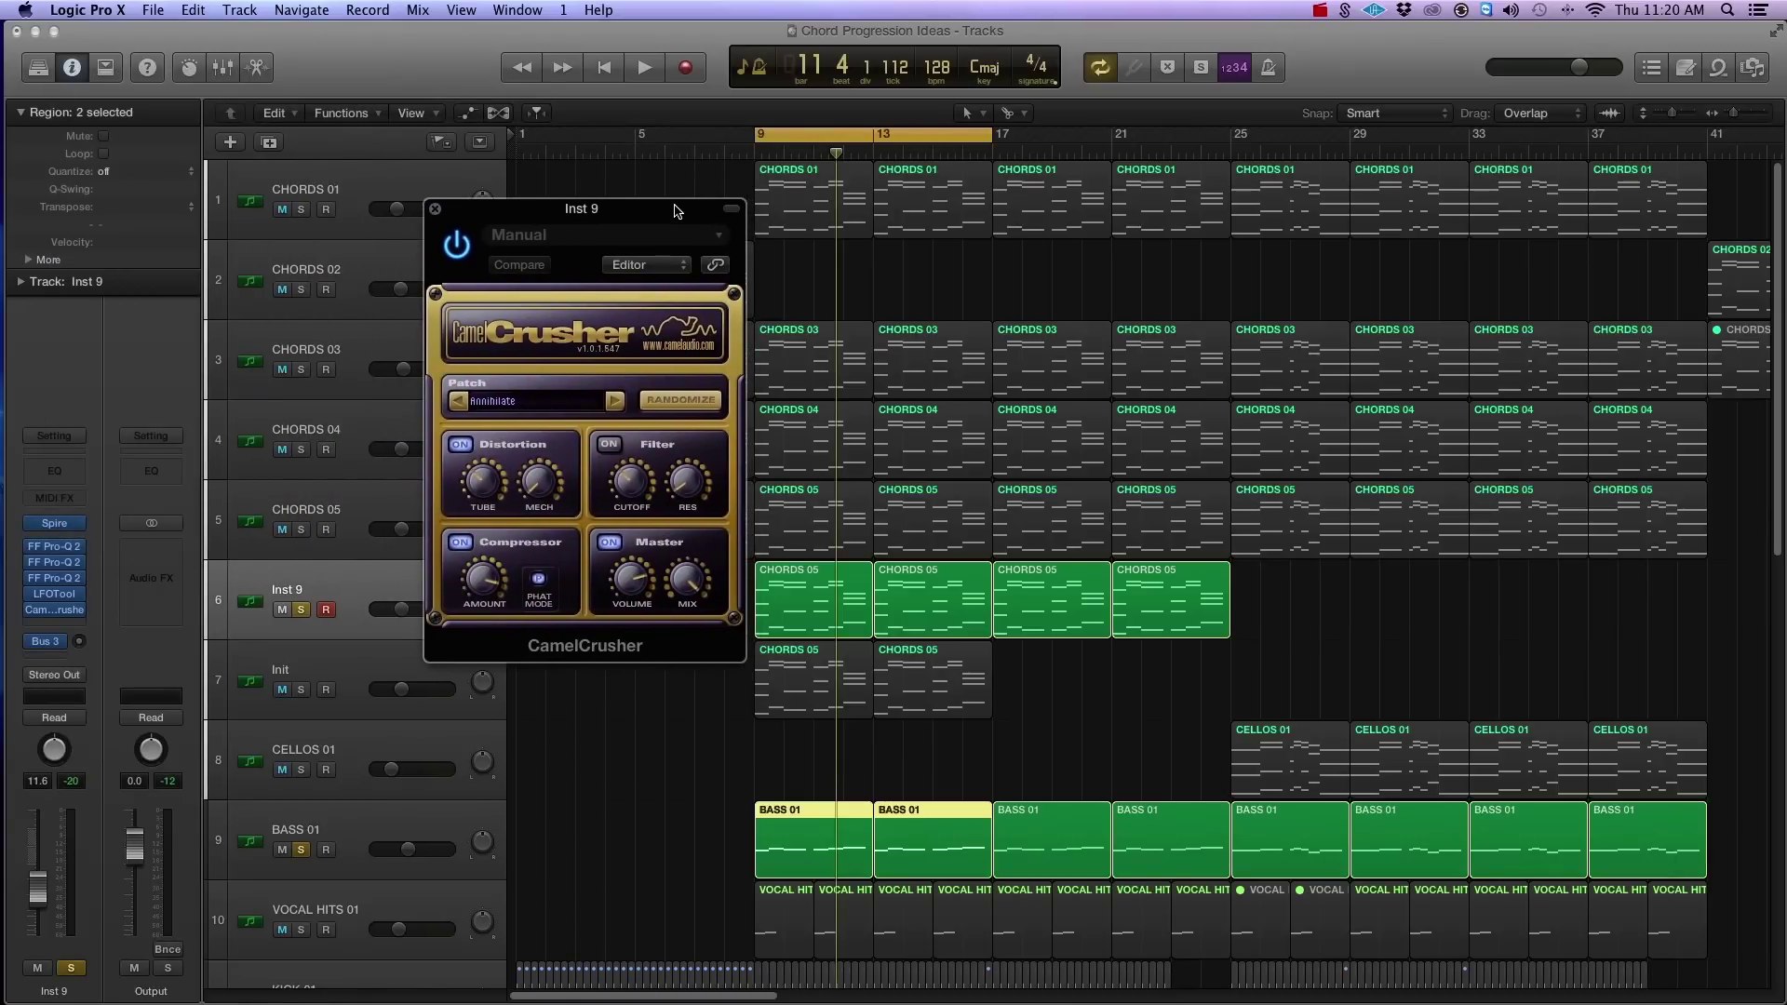
{"action": "left_click_drag", "start_coordinate": [674, 204], "coordinate": [671, 203]}
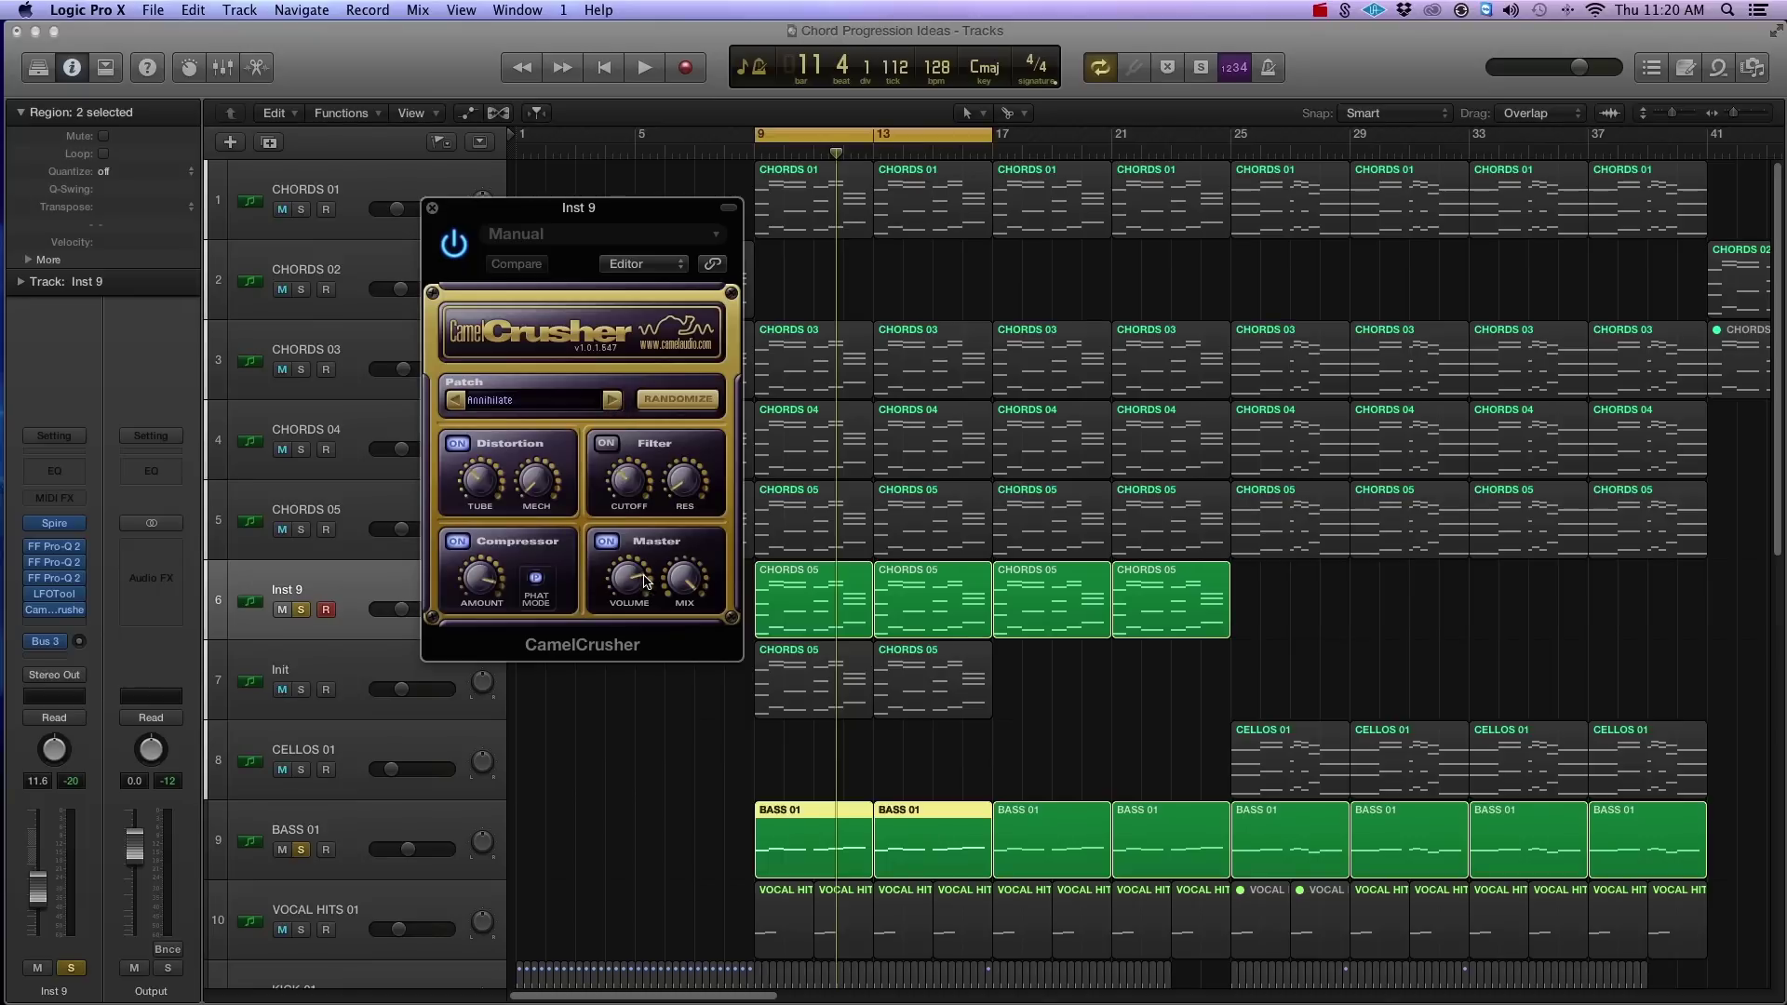
Audition Inst 9 with its whole effect chain bypassed and re-enabled, taking BASS 01 out of solo.
{"action": "key", "text": "space"}
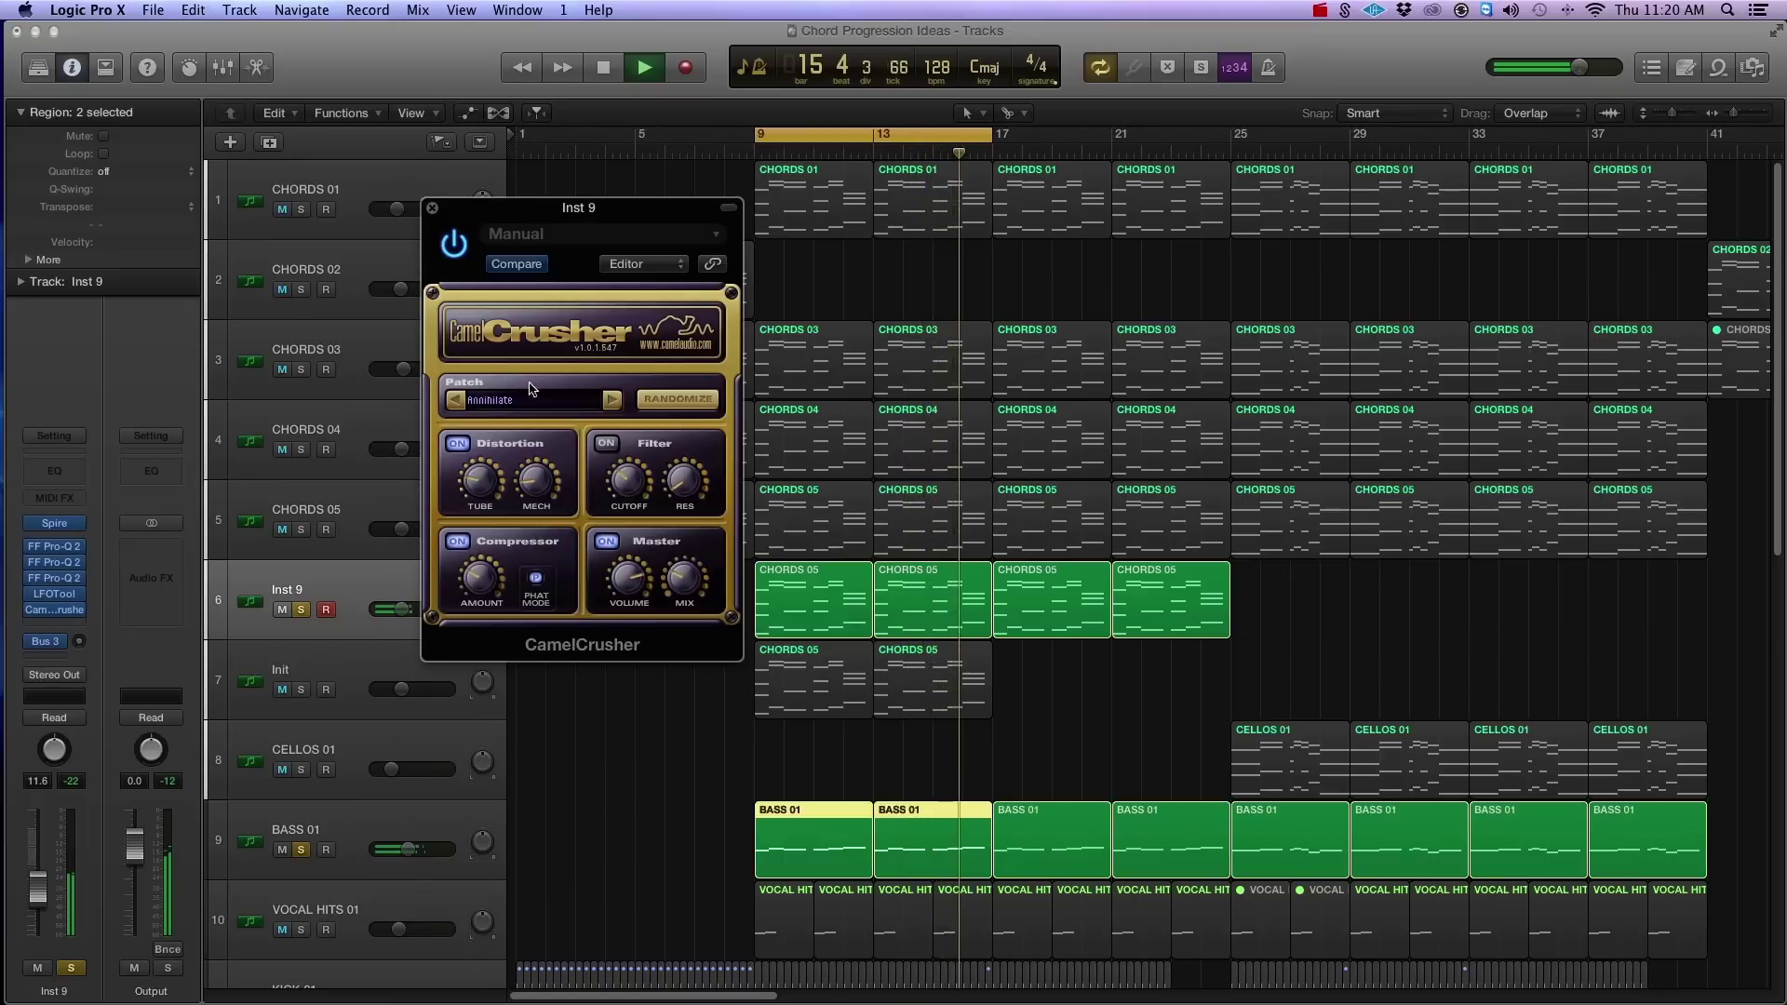
{"action": "left_click", "coordinate": [33, 614]}
{"action": "left_click", "coordinate": [55, 610]}
{"action": "key", "text": "Escape"}
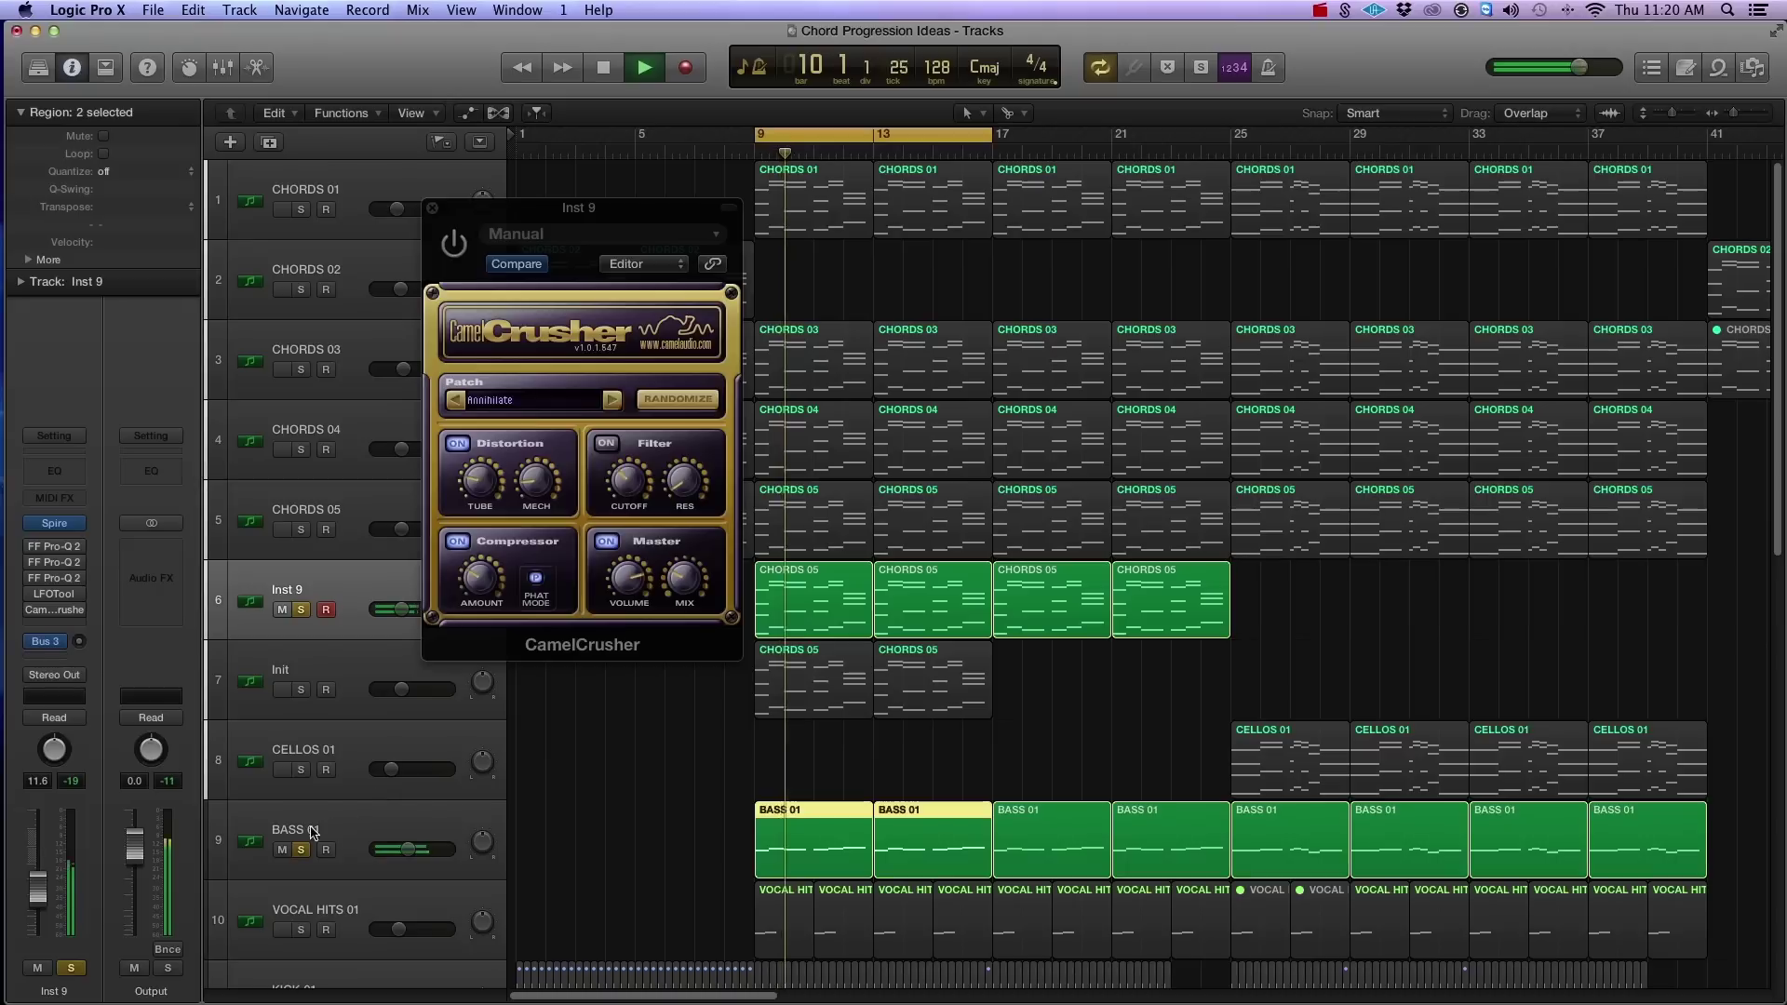
{"action": "key", "text": "space"}
{"action": "key", "text": "space"}
{"action": "left_click", "coordinate": [34, 611]}
{"action": "left_click", "coordinate": [30, 593]}
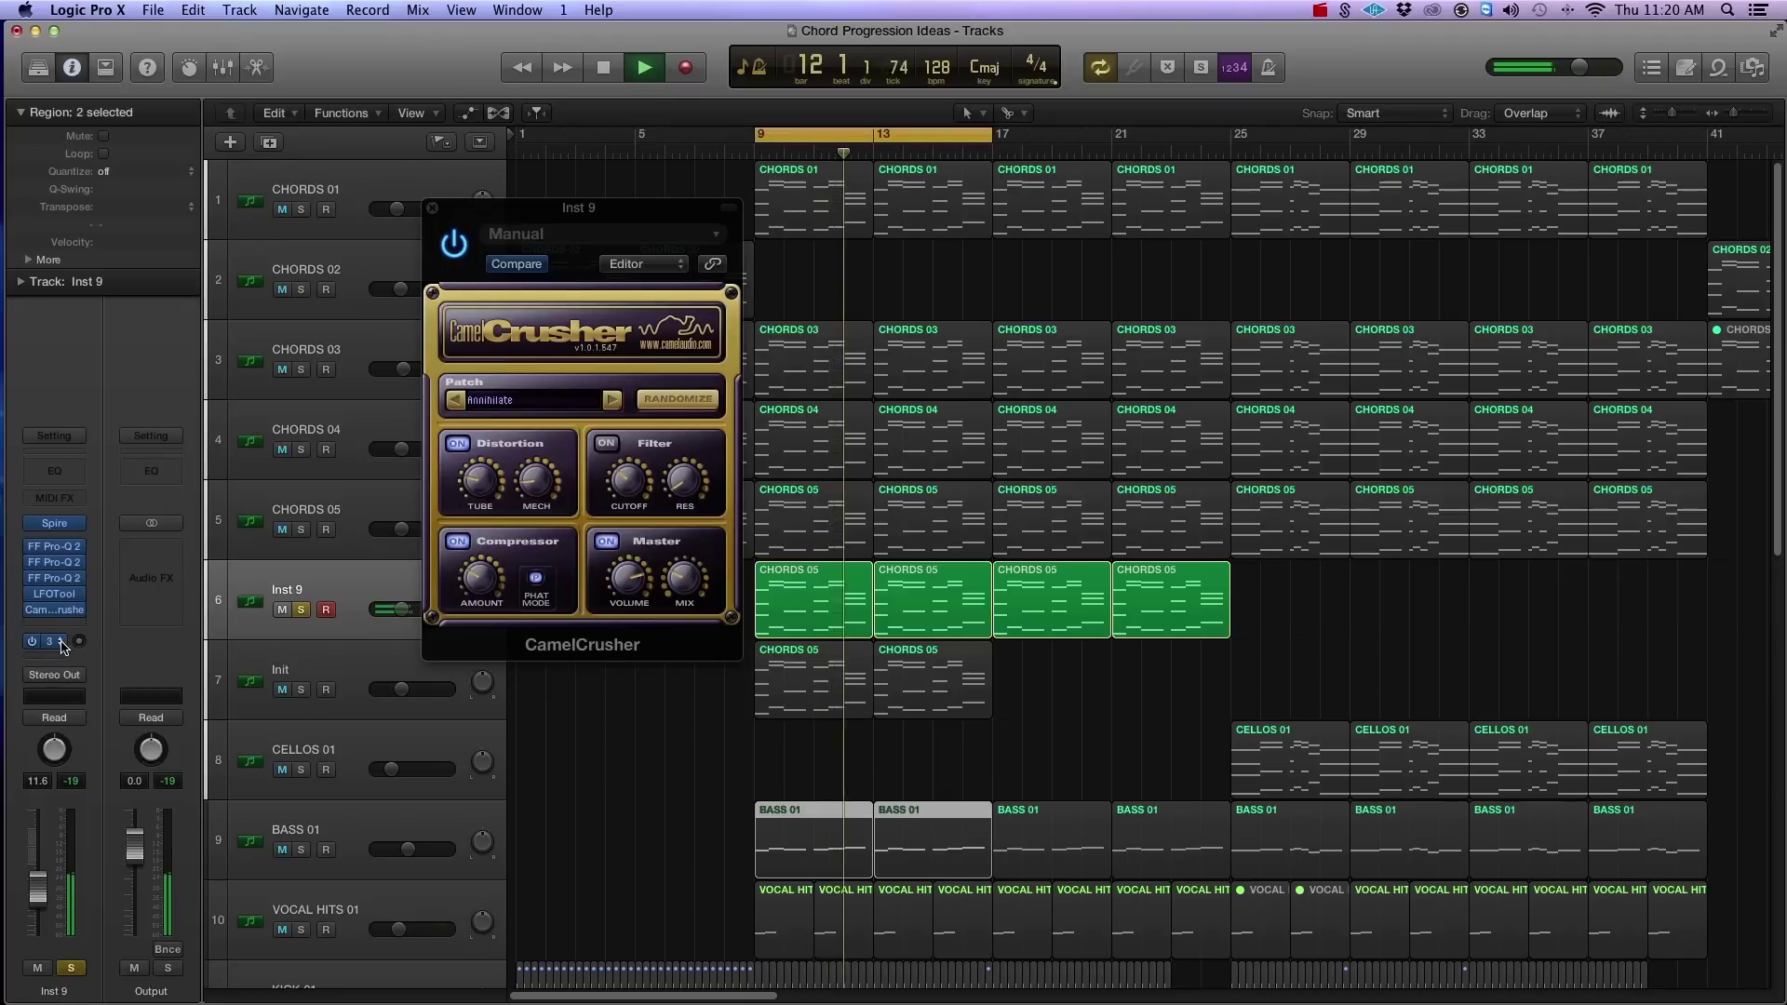
{"action": "key", "text": "space"}
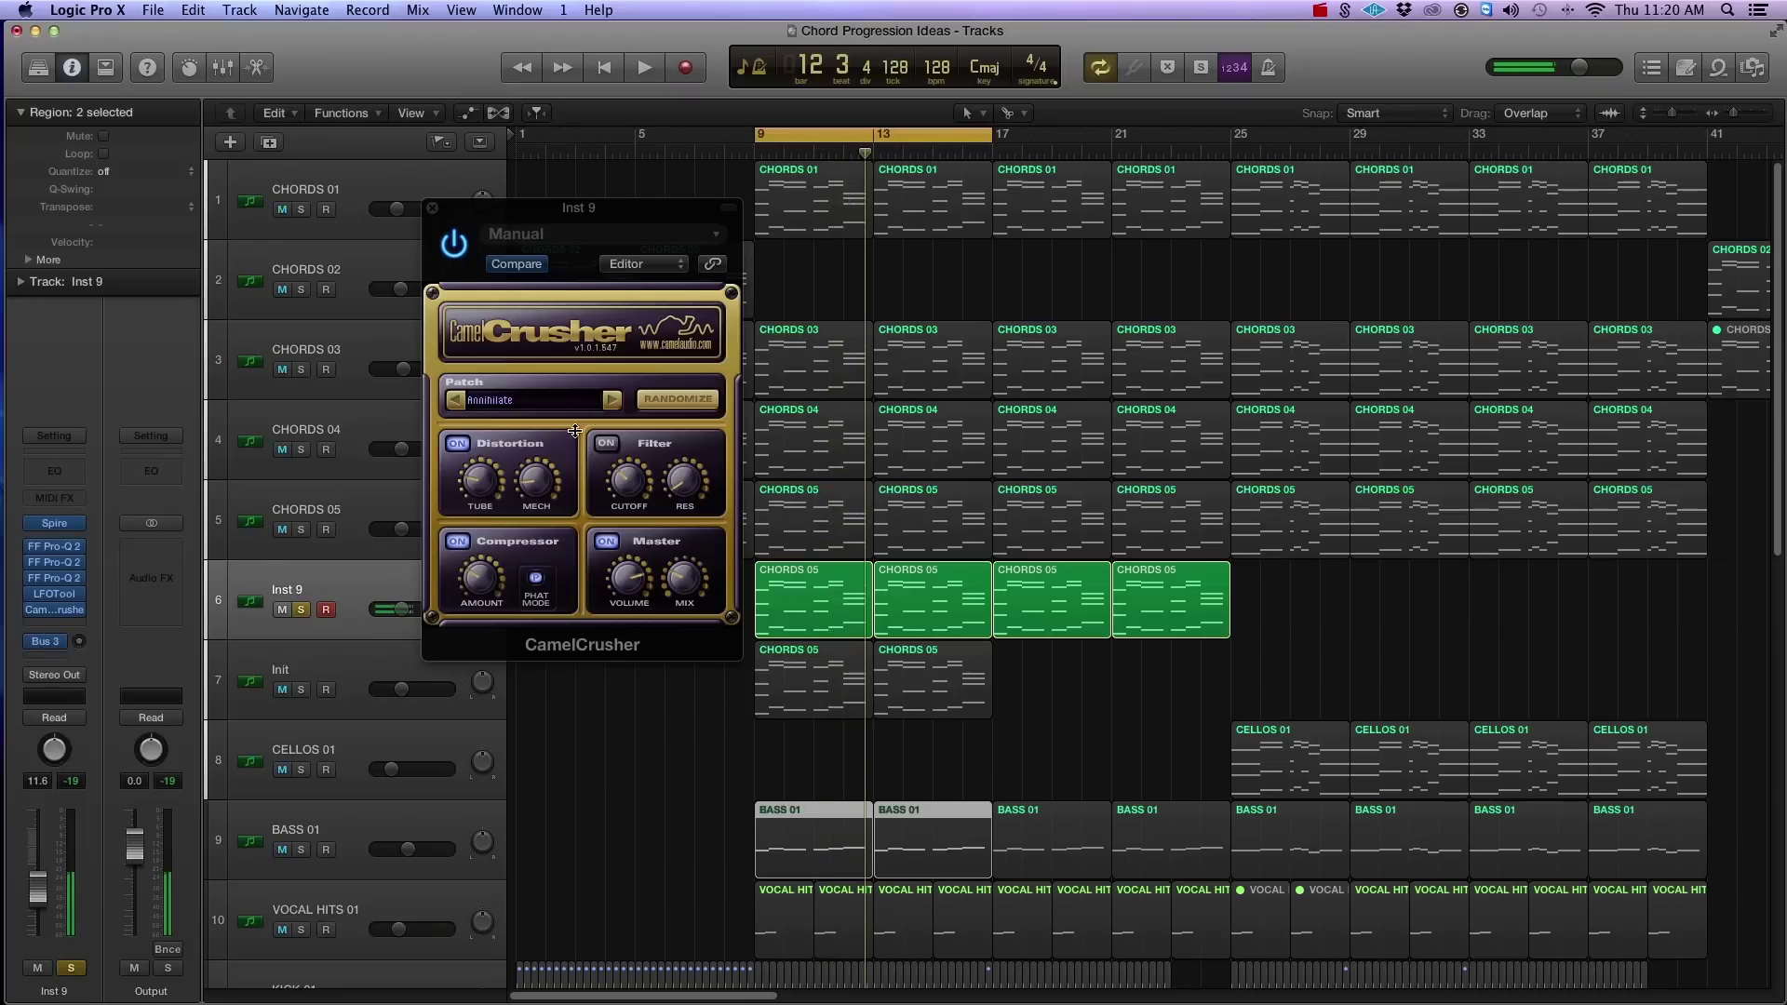
Review the Spire patch on Inst 9, and audition the Sylenth1 patch on Init by soloing that track.
{"action": "left_click", "coordinate": [59, 526]}
{"action": "left_click_drag", "start_coordinate": [1329, 213], "coordinate": [1244, 218]}
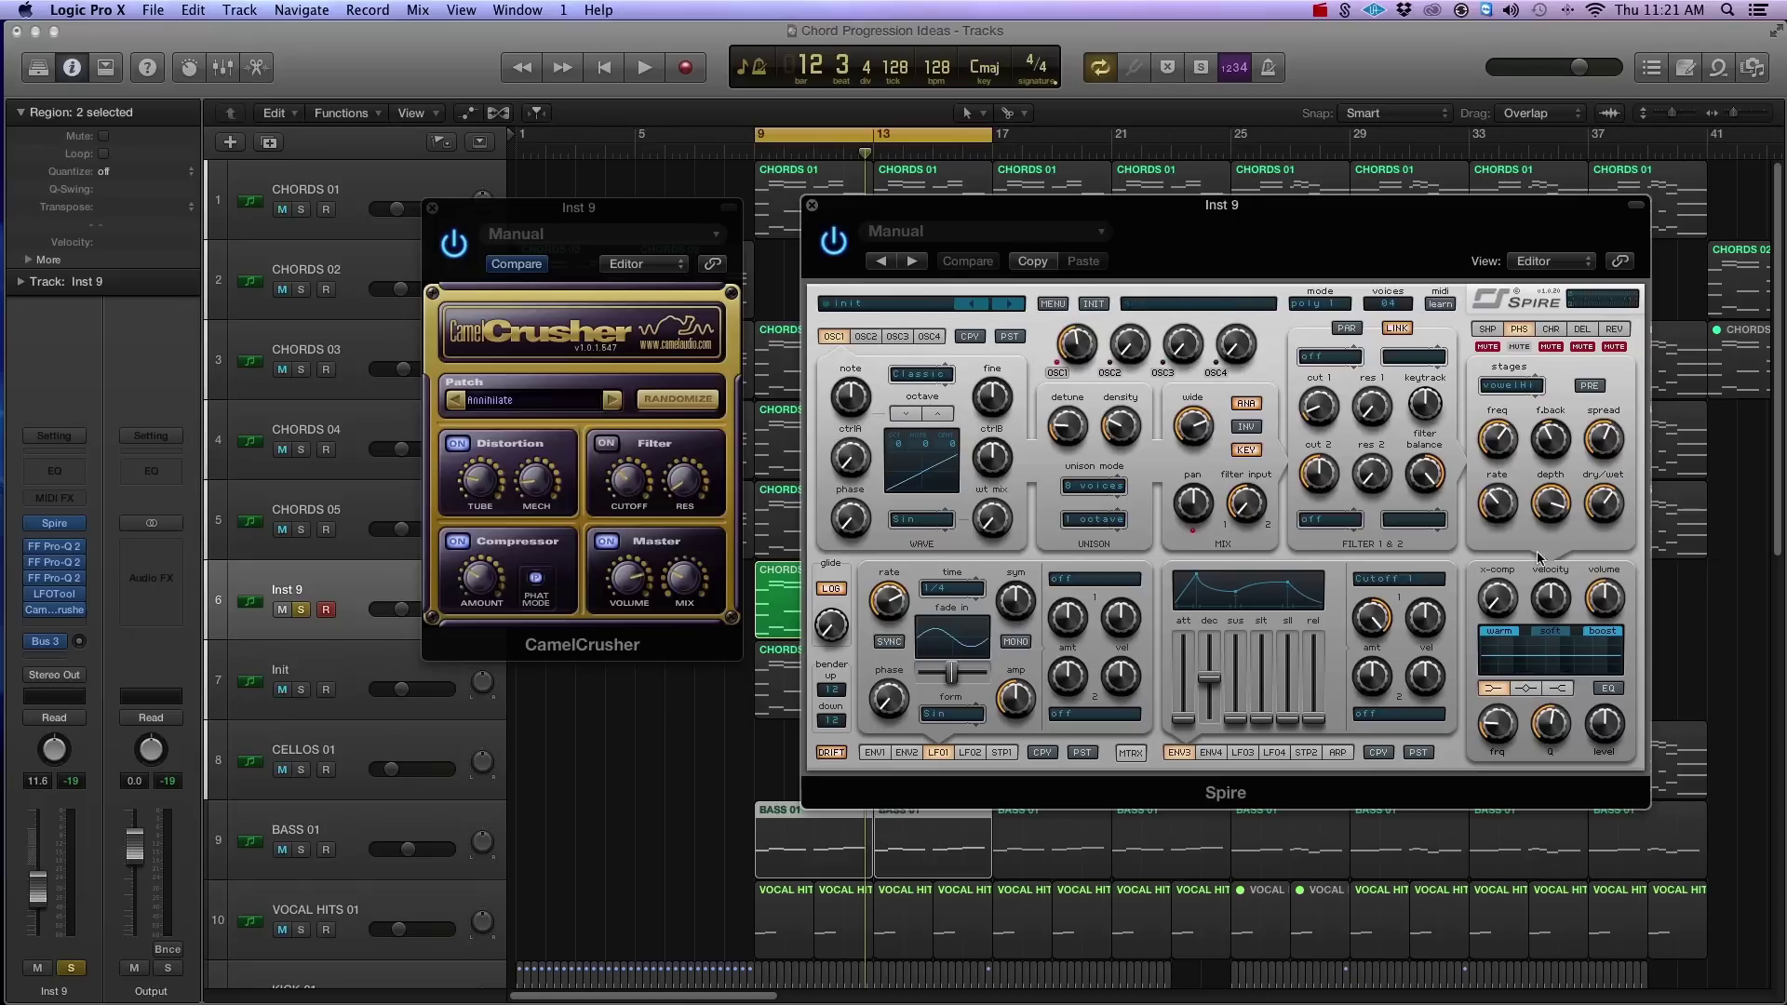
{"action": "left_click", "coordinate": [300, 610]}
{"action": "left_click", "coordinate": [301, 689]}
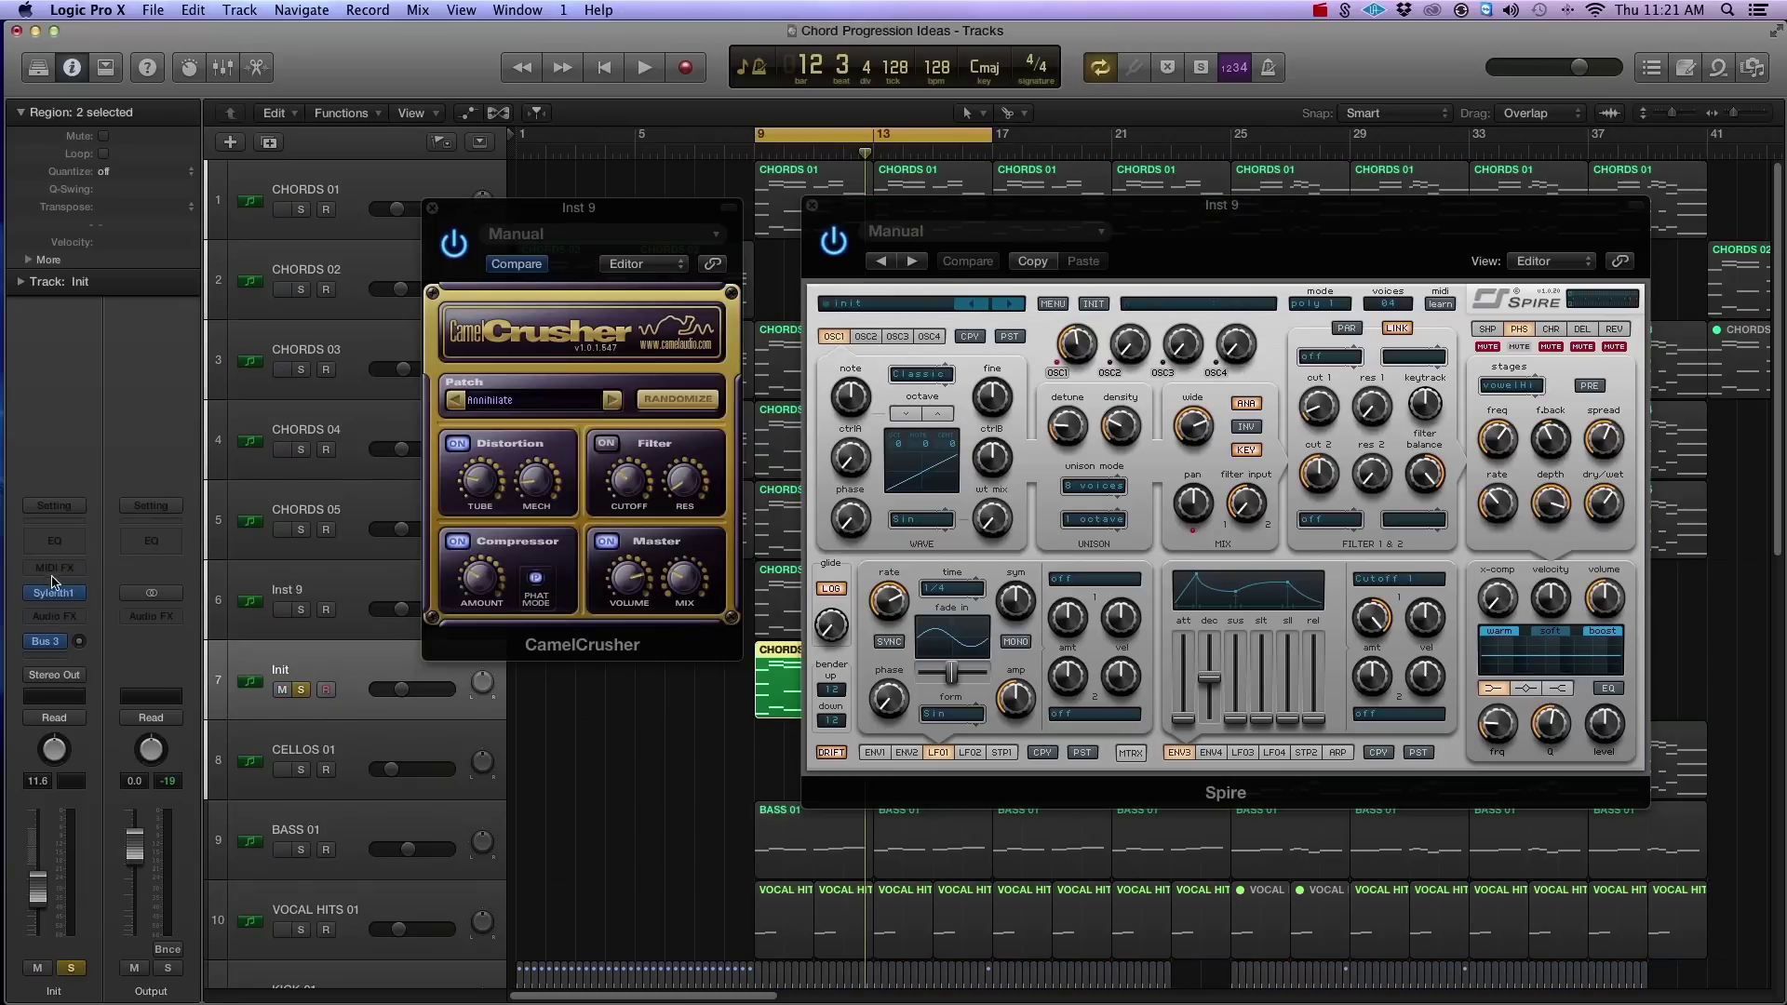
{"action": "left_click", "coordinate": [56, 593]}
{"action": "left_click_drag", "start_coordinate": [1466, 182], "coordinate": [1021, 175]}
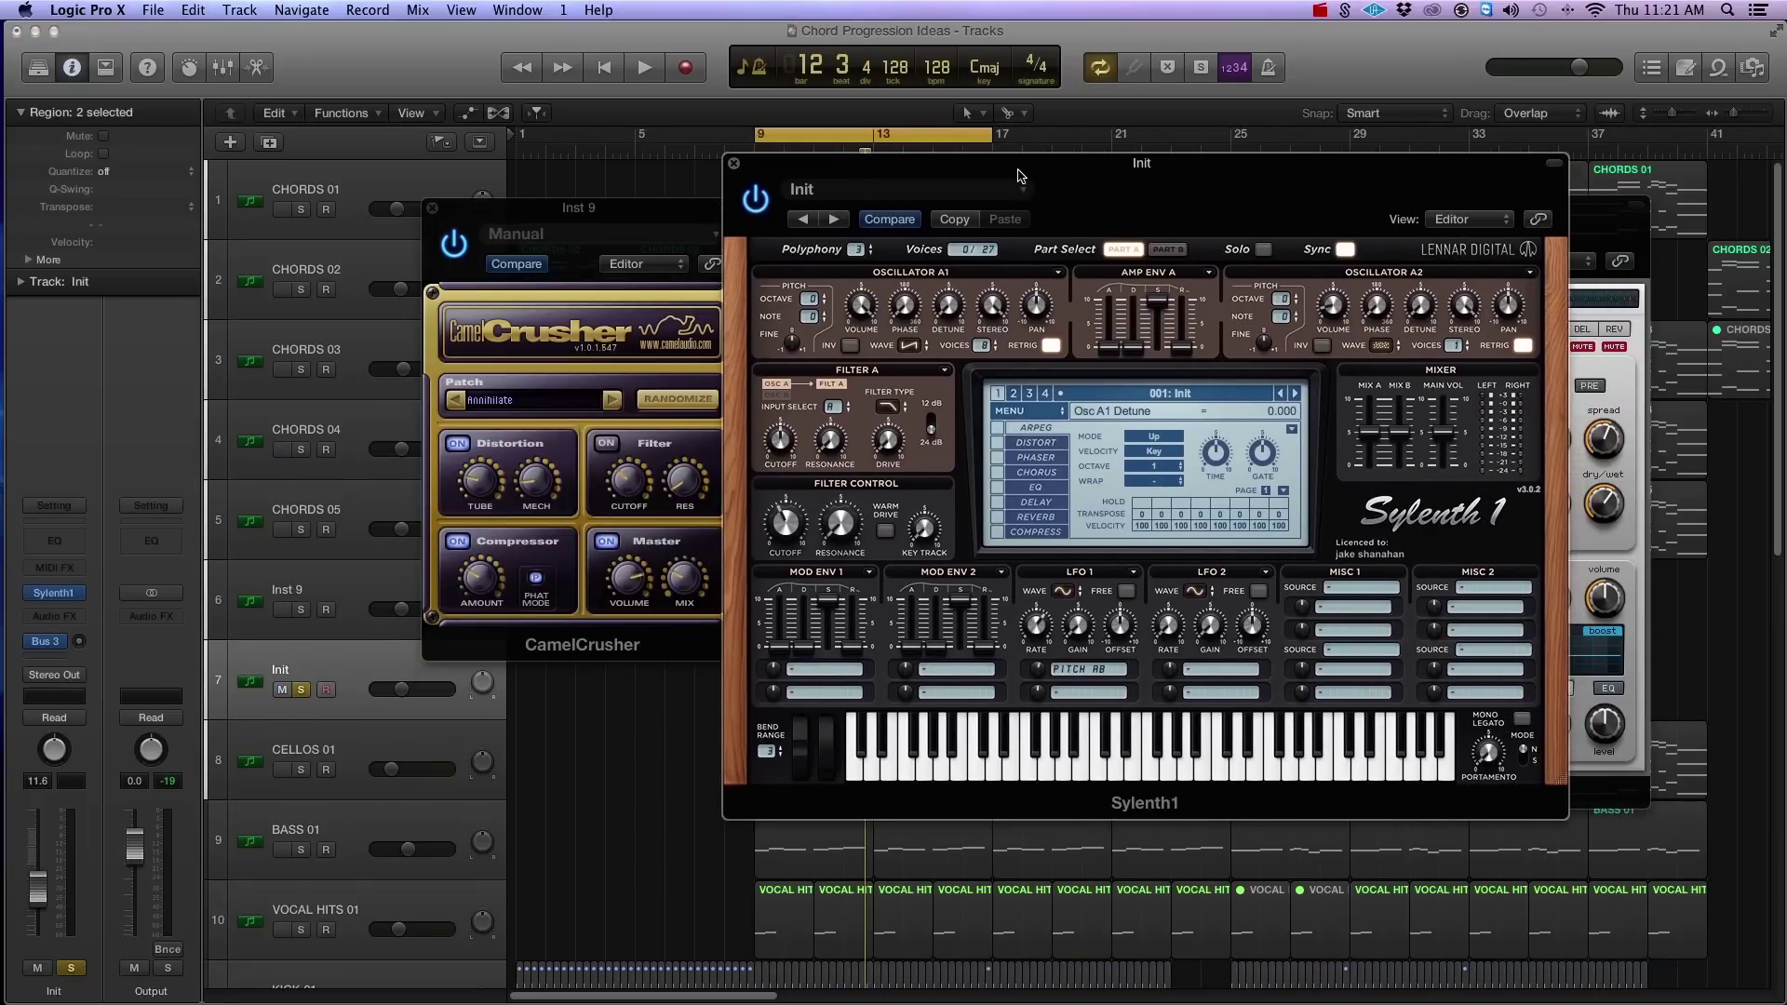
{"action": "key", "text": "space"}
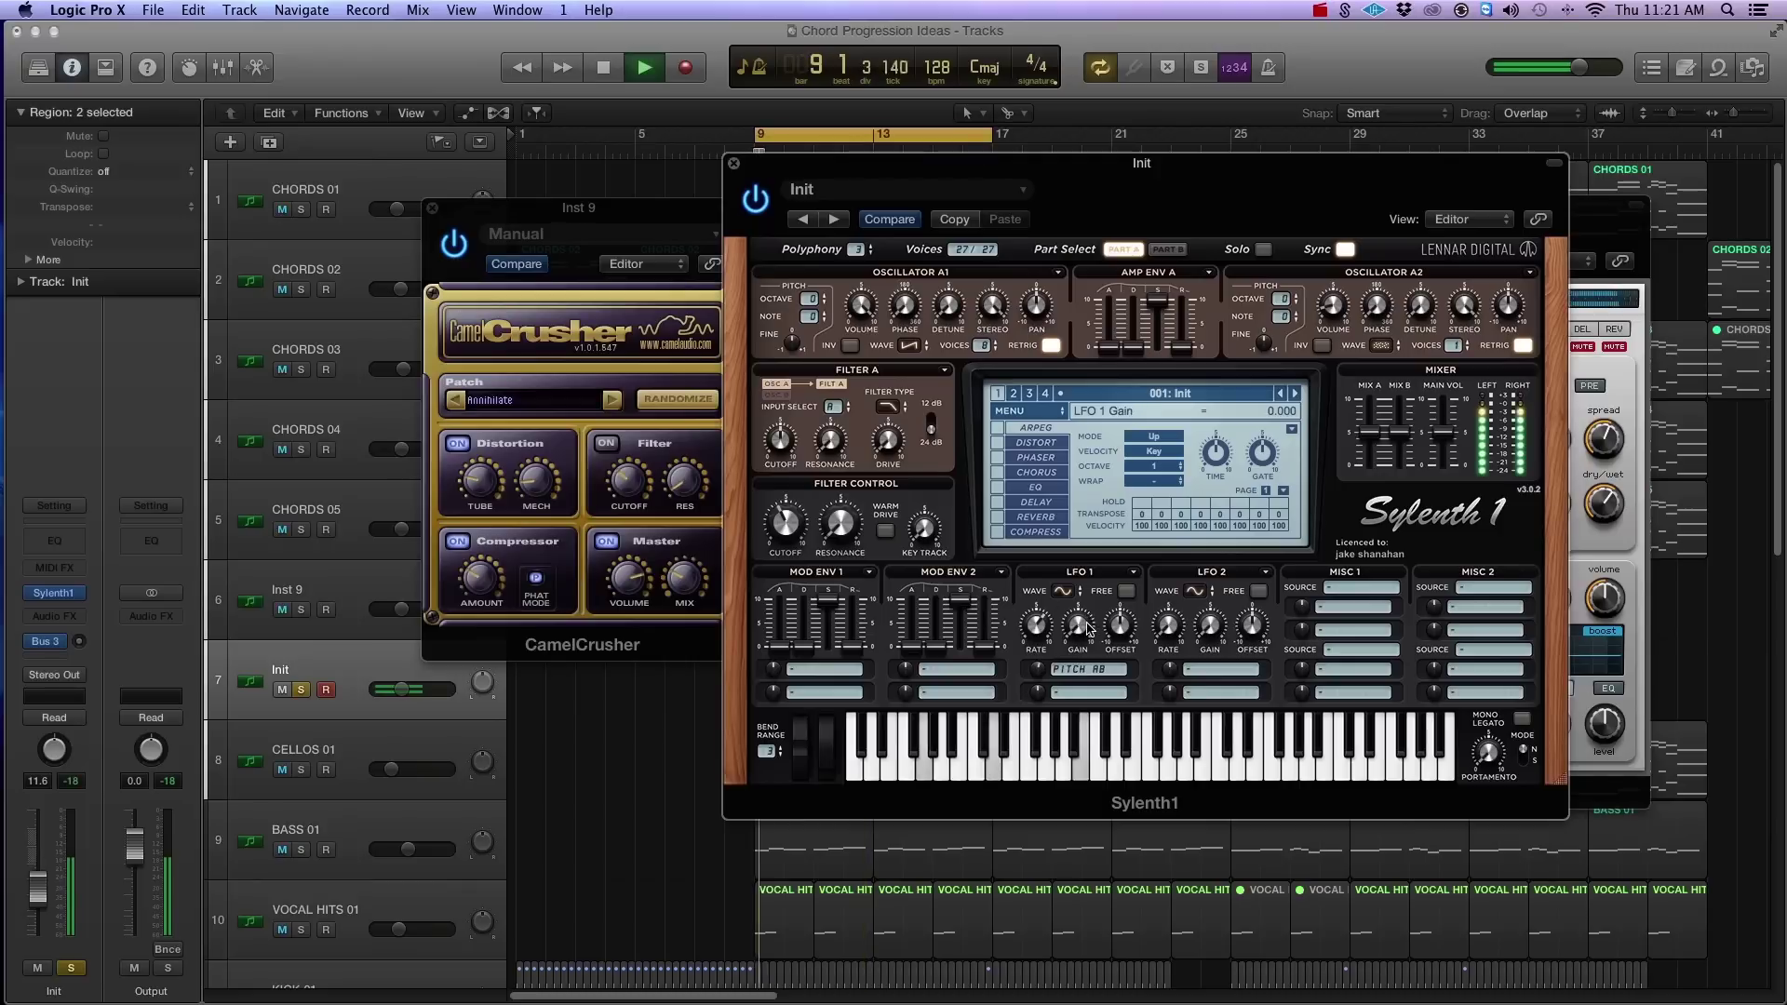
{"action": "left_click_drag", "start_coordinate": [1086, 625], "coordinate": [1088, 631]}
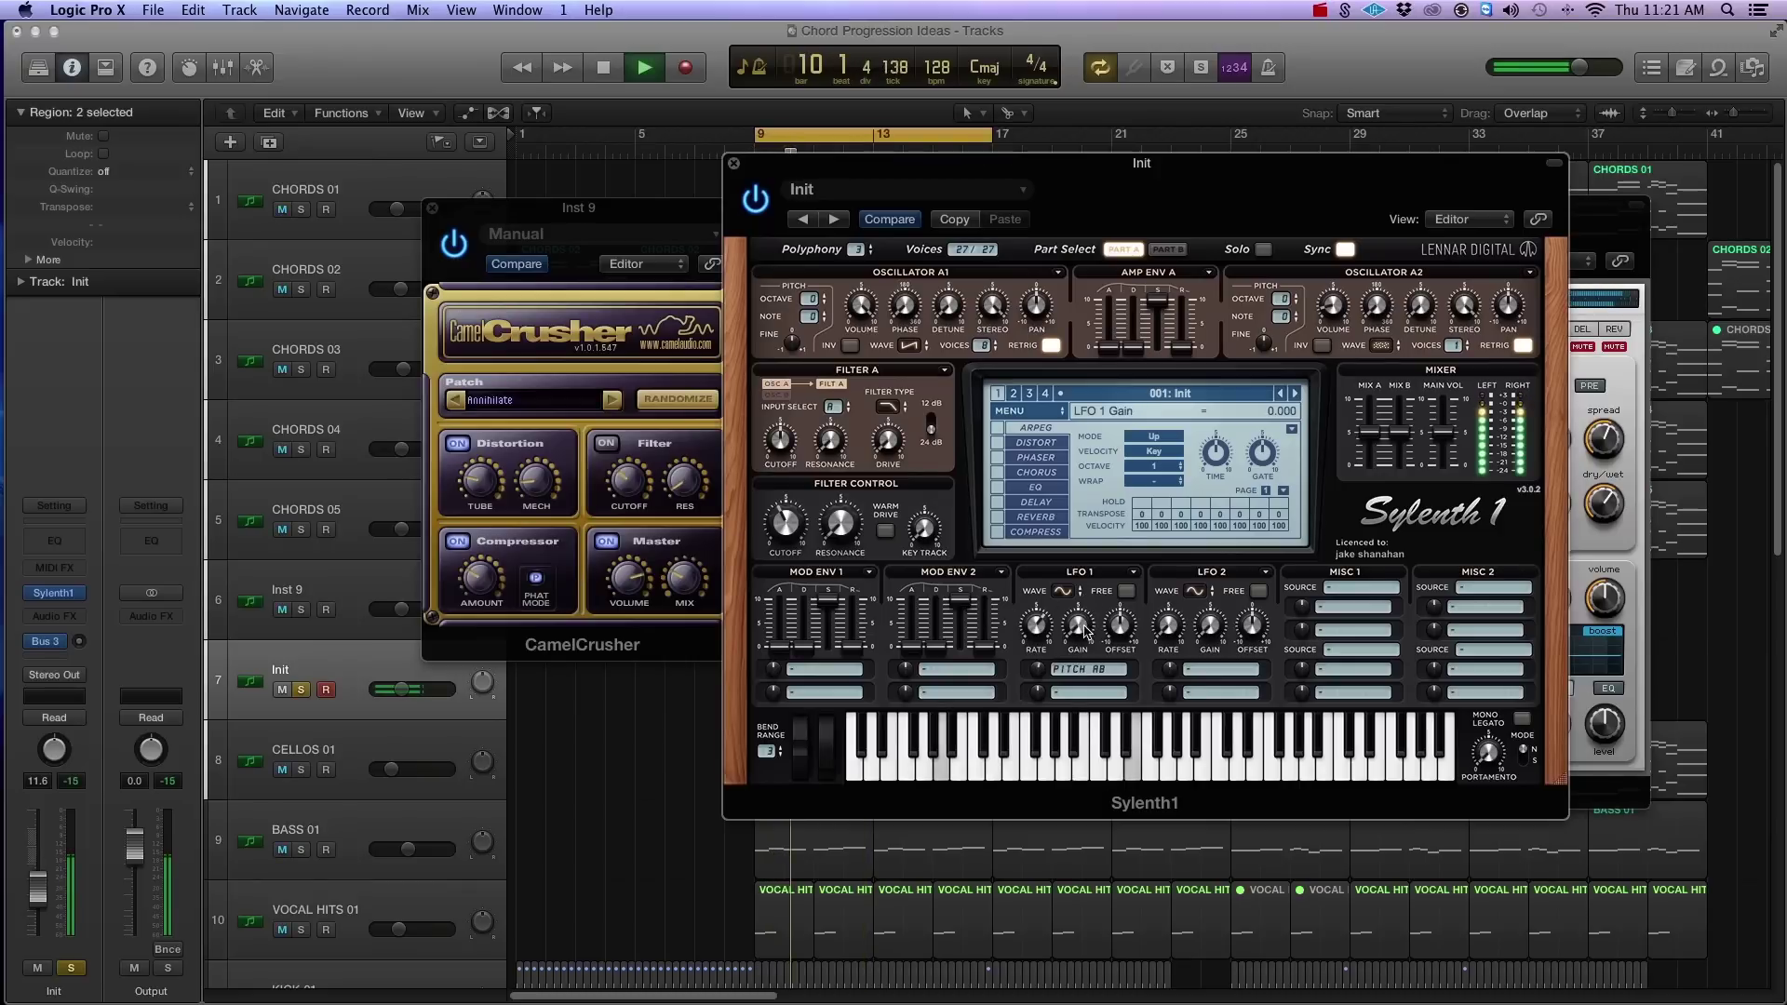
{"action": "key", "text": "space"}
Close the Sylenth1, CamelCrusher and Spire windows, take Init out of solo and mute it.
{"action": "left_click", "coordinate": [733, 162]}
{"action": "left_click", "coordinate": [428, 206]}
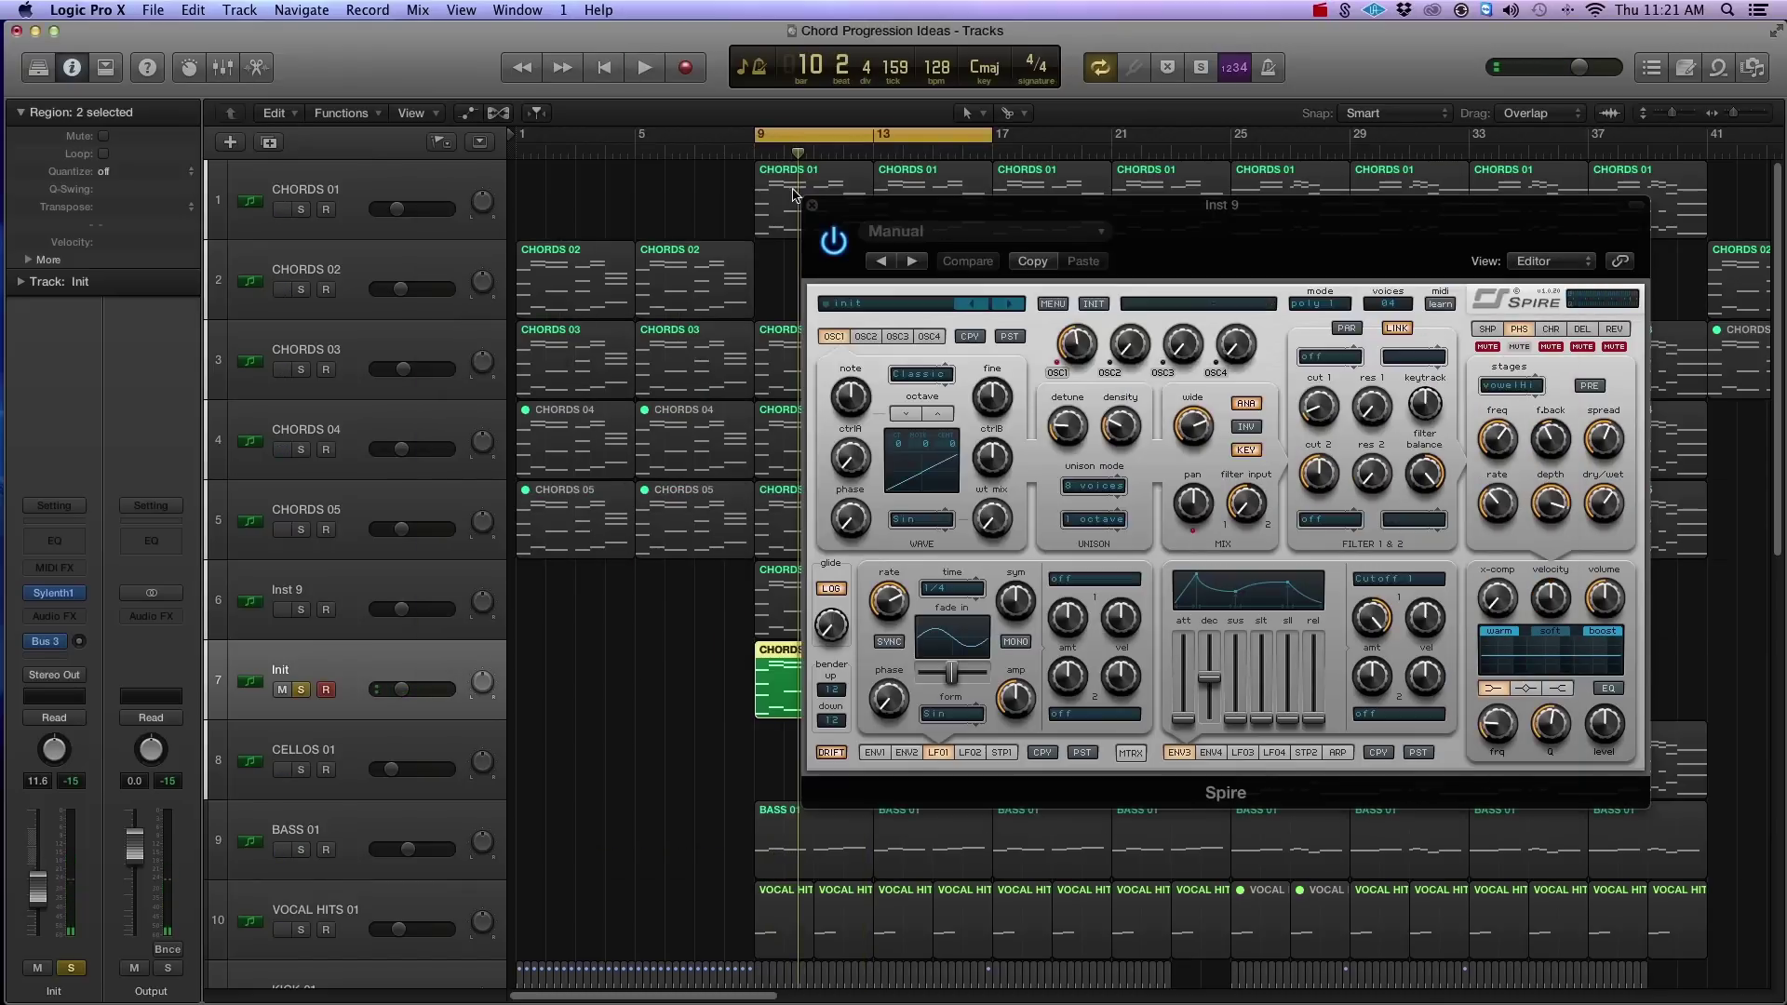
{"action": "left_click", "coordinate": [812, 205]}
{"action": "left_click", "coordinate": [301, 690]}
{"action": "left_click", "coordinate": [282, 690]}
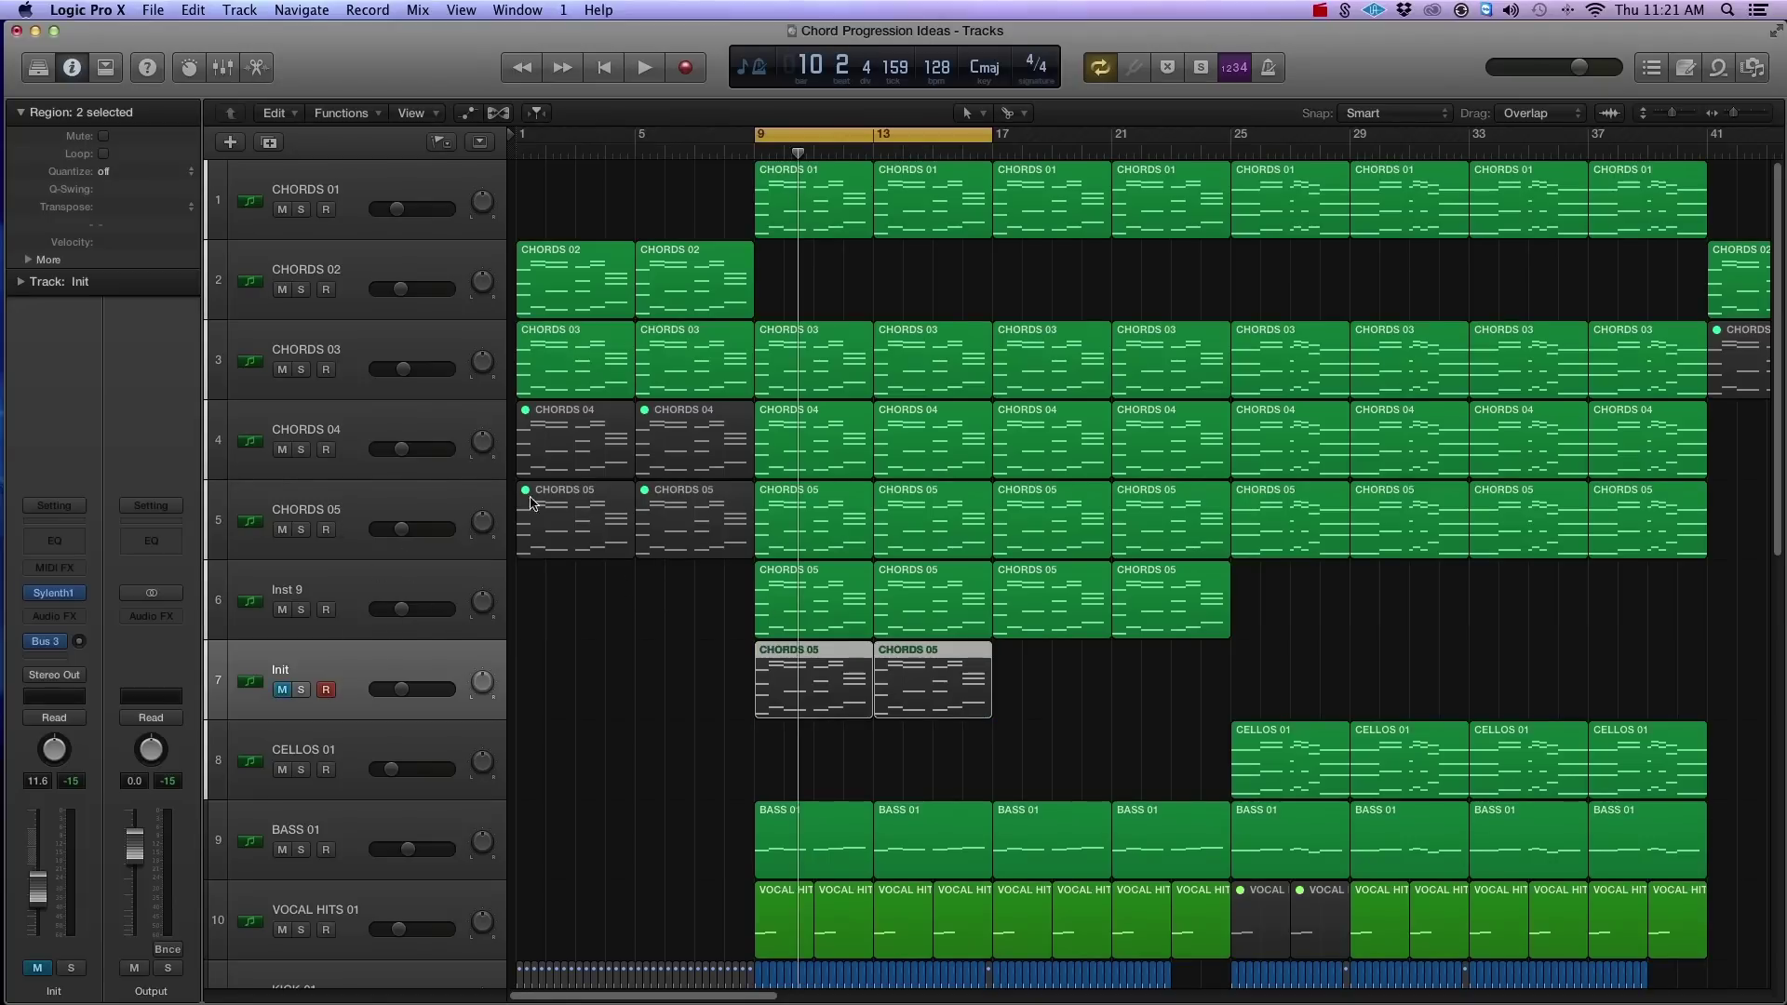
Play the full mix with Inst 9 selected and extend the cycle range to bar 25.
{"action": "key", "text": "space"}
{"action": "left_click", "coordinate": [354, 596]}
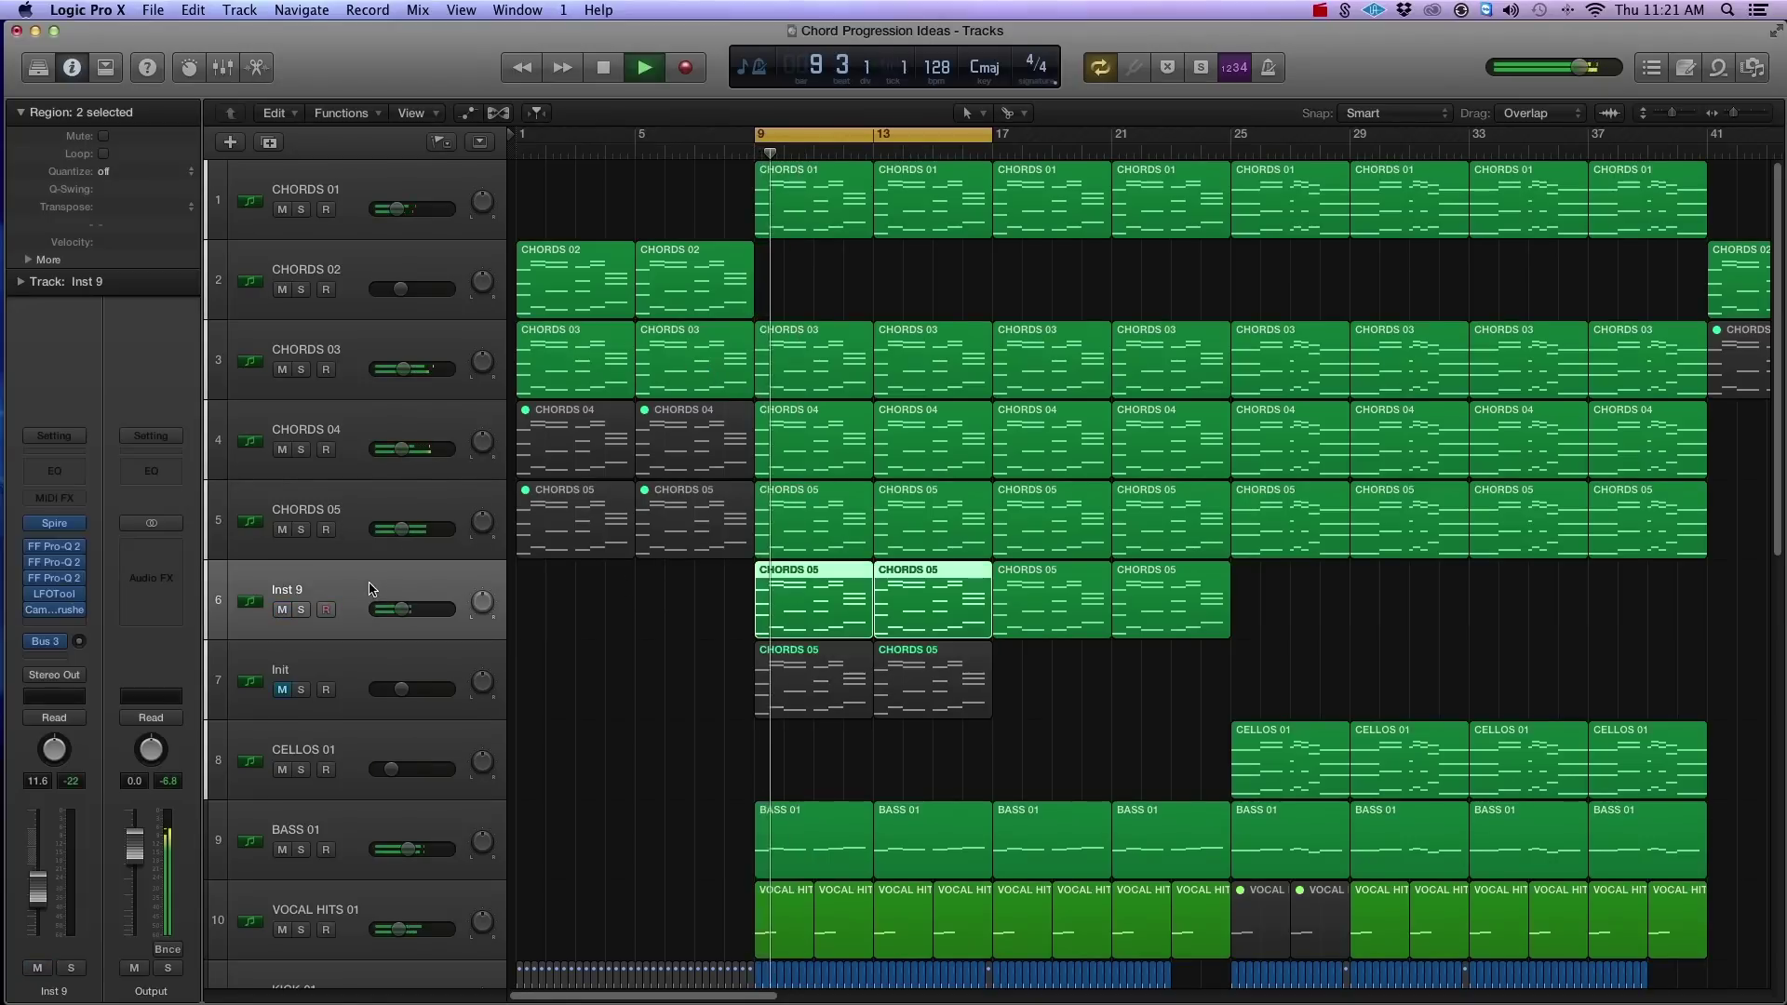
{"action": "left_click_drag", "start_coordinate": [990, 136], "coordinate": [1229, 151]}
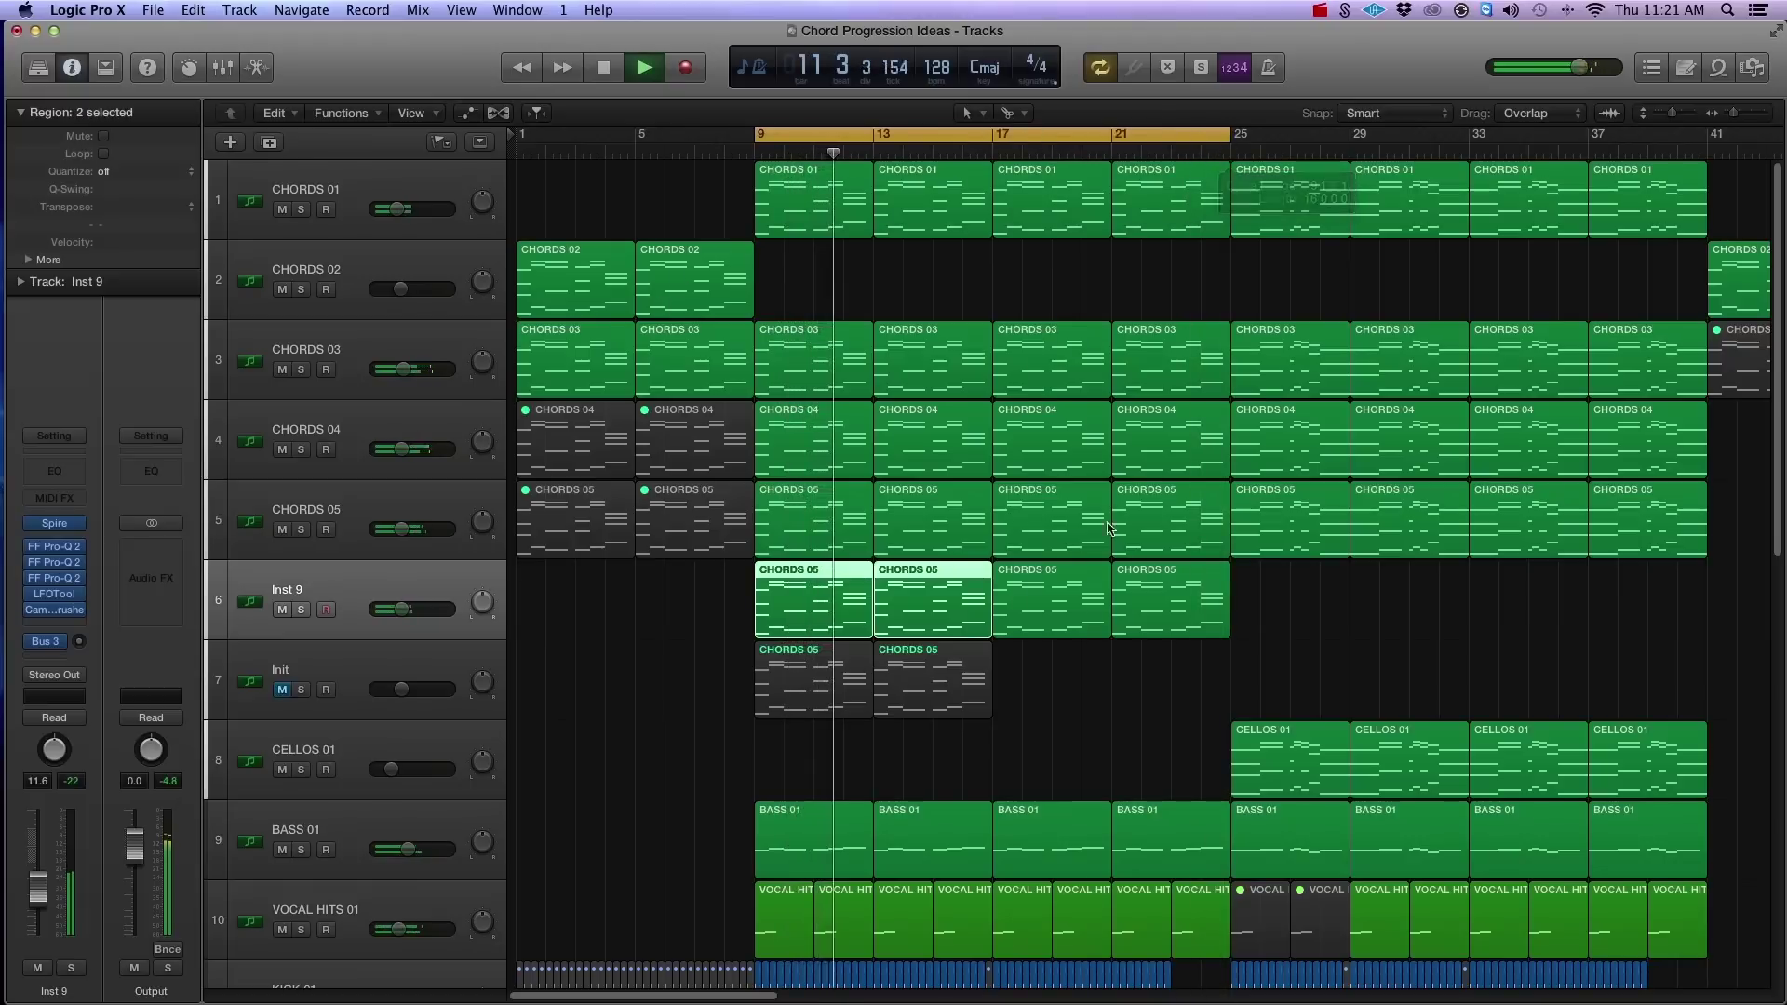
{"action": "left_click", "coordinate": [1427, 603]}
{"action": "key", "text": "super+Up"}
{"action": "key", "text": "super+Up"}
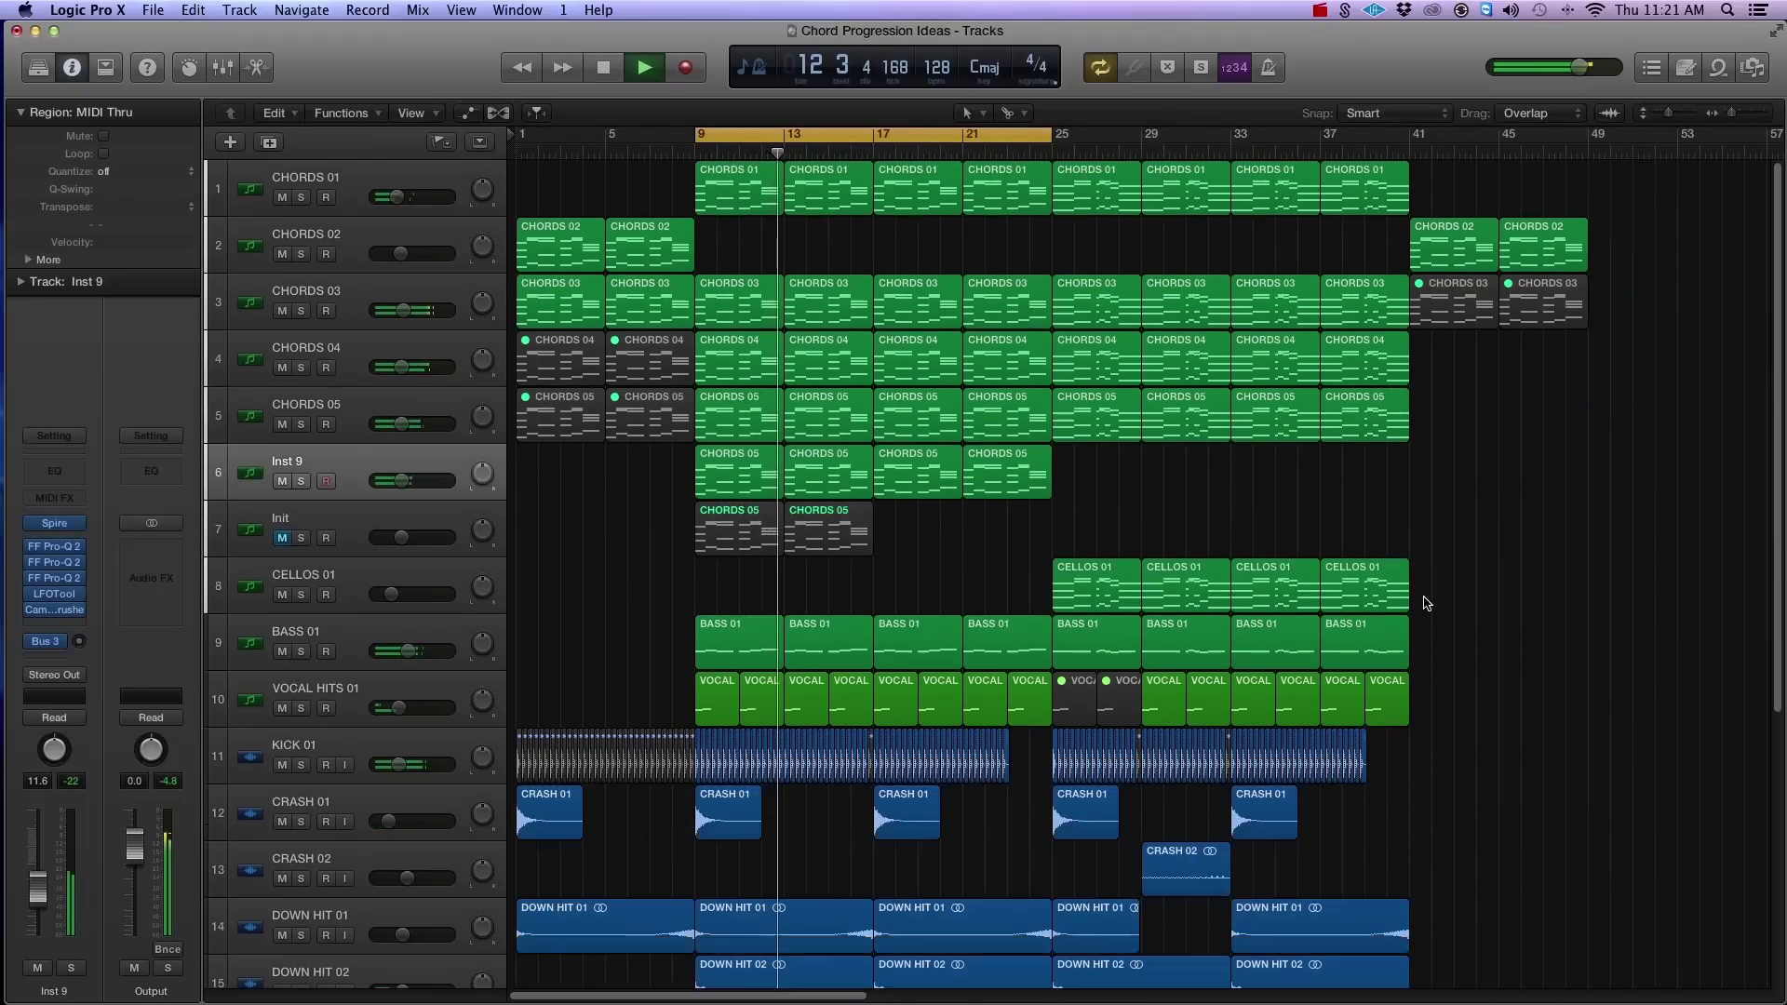
{"action": "key", "text": "super+Left"}
{"action": "key", "text": "super+Up"}
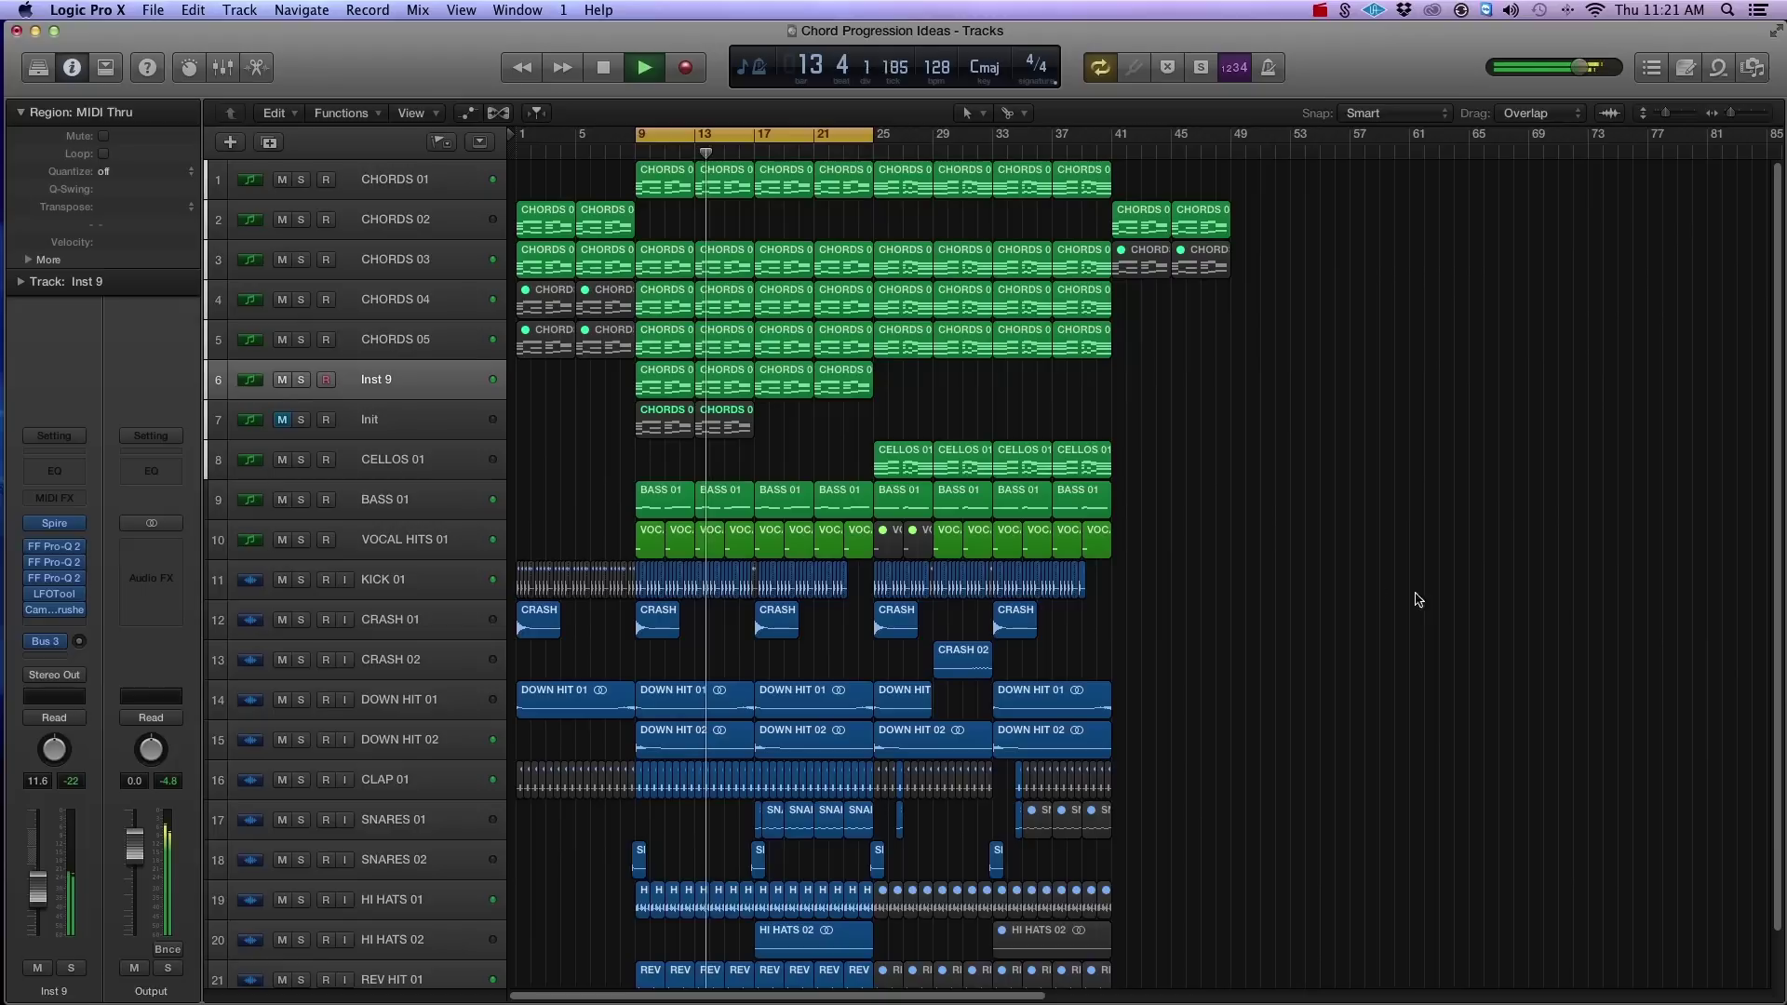
Lower the LFO curve's lowest point in Inst 9's LFOTool to deepen the ducking, and close its window.
{"action": "left_click", "coordinate": [54, 594]}
{"action": "left_click_drag", "start_coordinate": [235, 298], "coordinate": [234, 338]}
{"action": "left_click", "coordinate": [63, 77]}
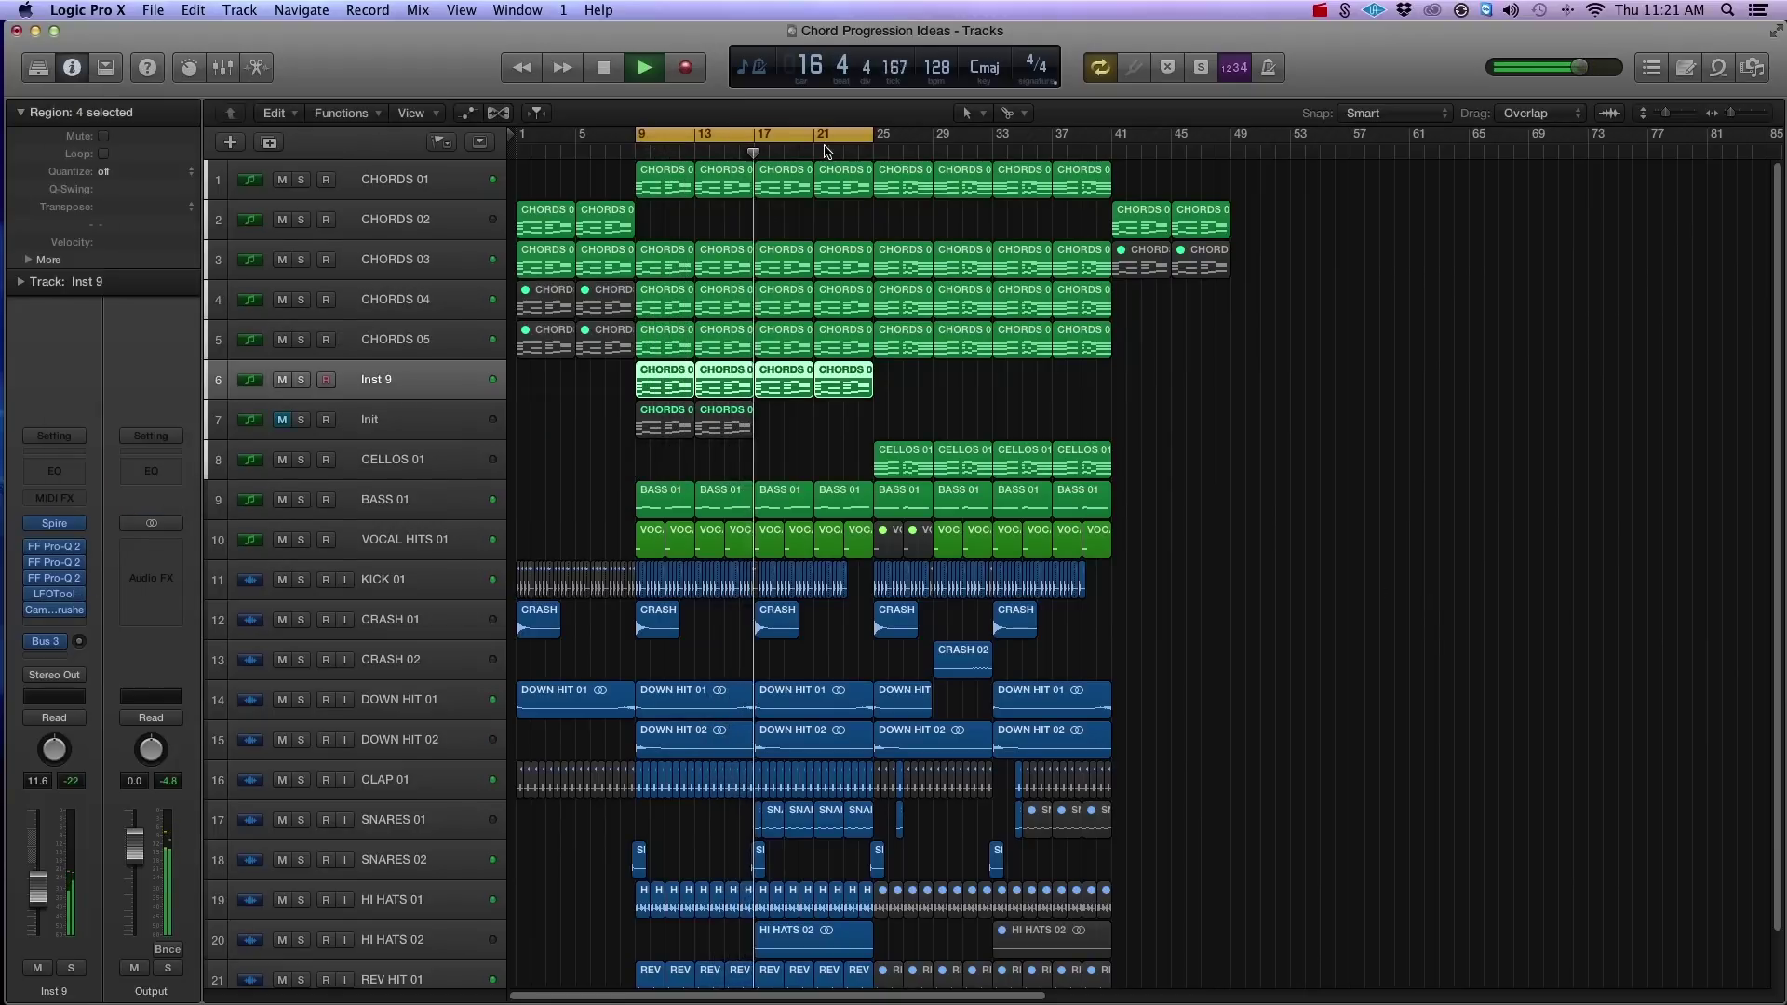
{"action": "left_click", "coordinate": [967, 403]}
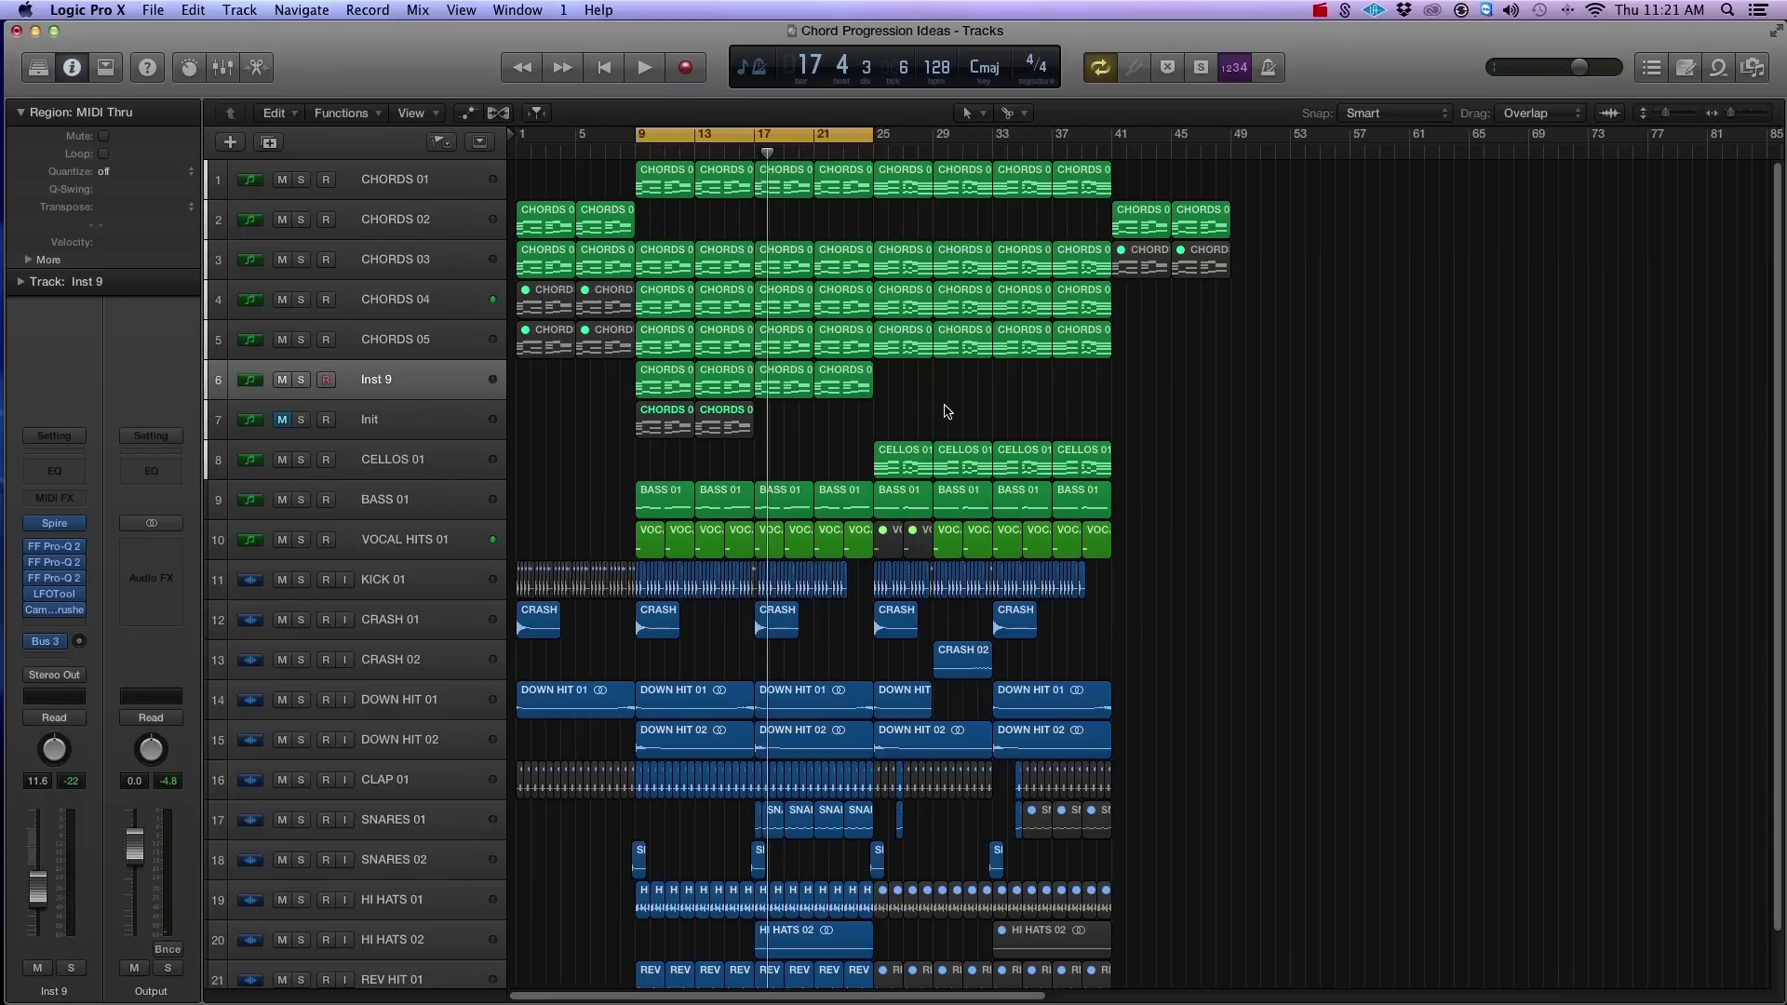
{"action": "left_click_drag", "start_coordinate": [940, 392], "coordinate": [658, 419]}
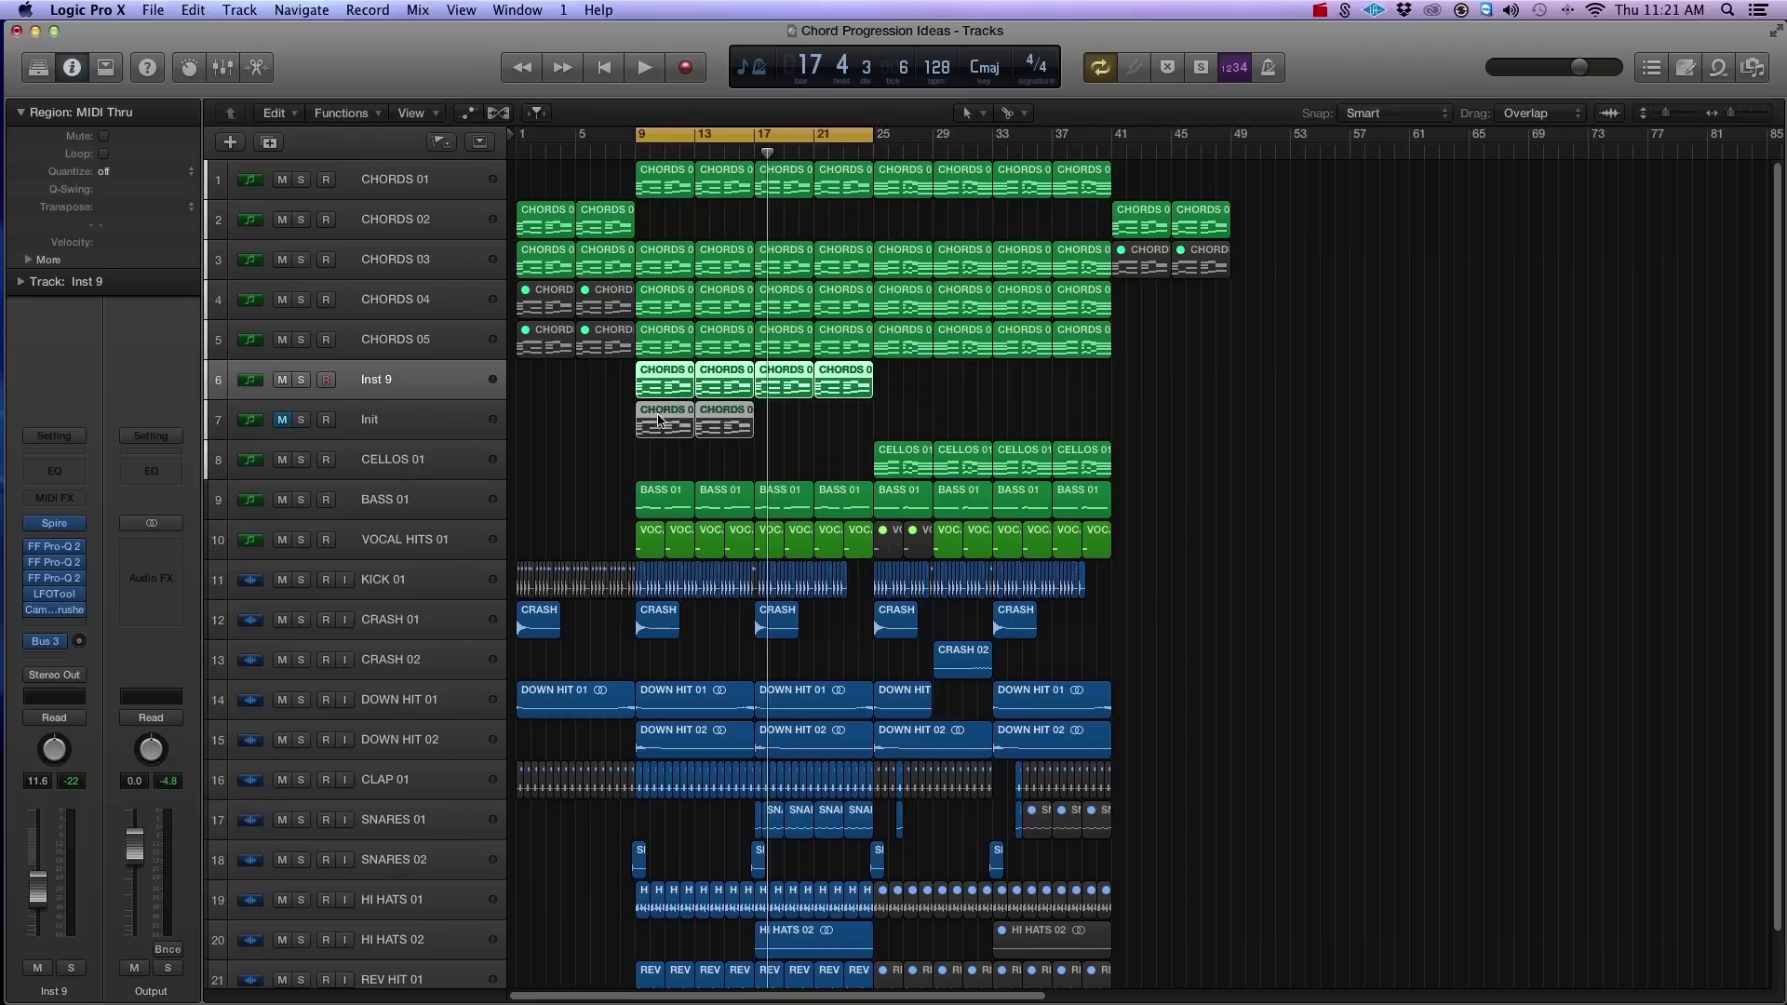
{"action": "left_click", "coordinate": [843, 423]}
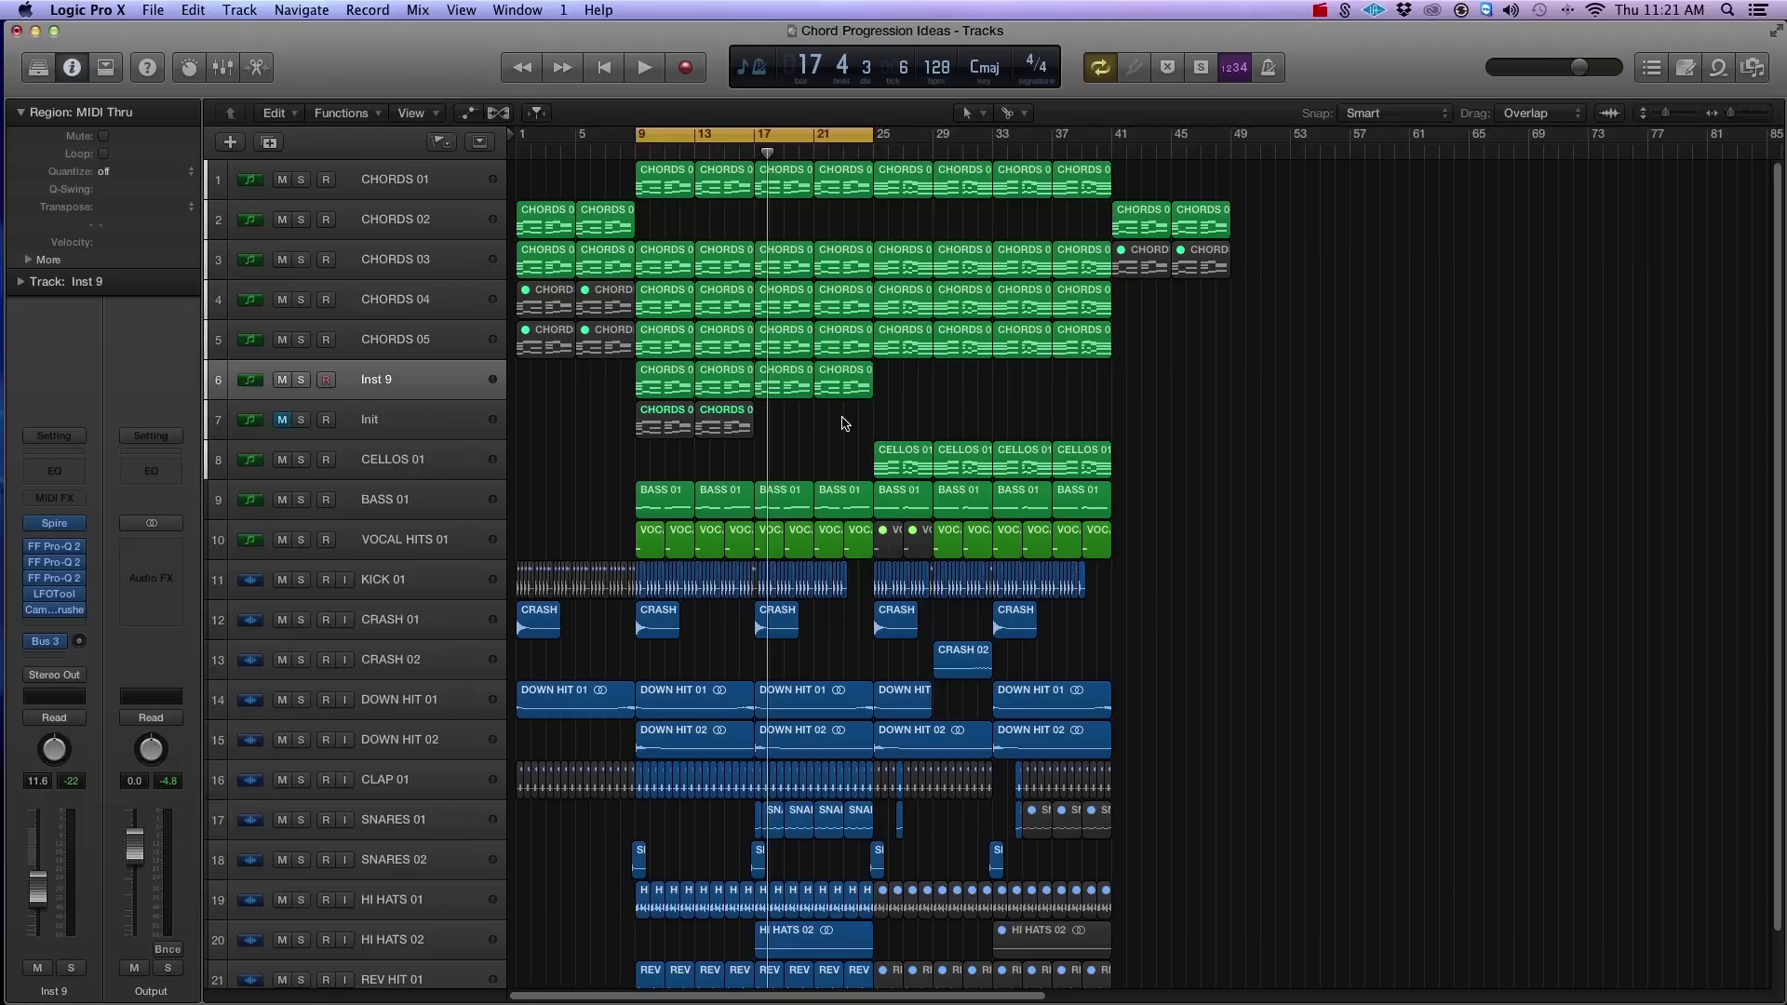